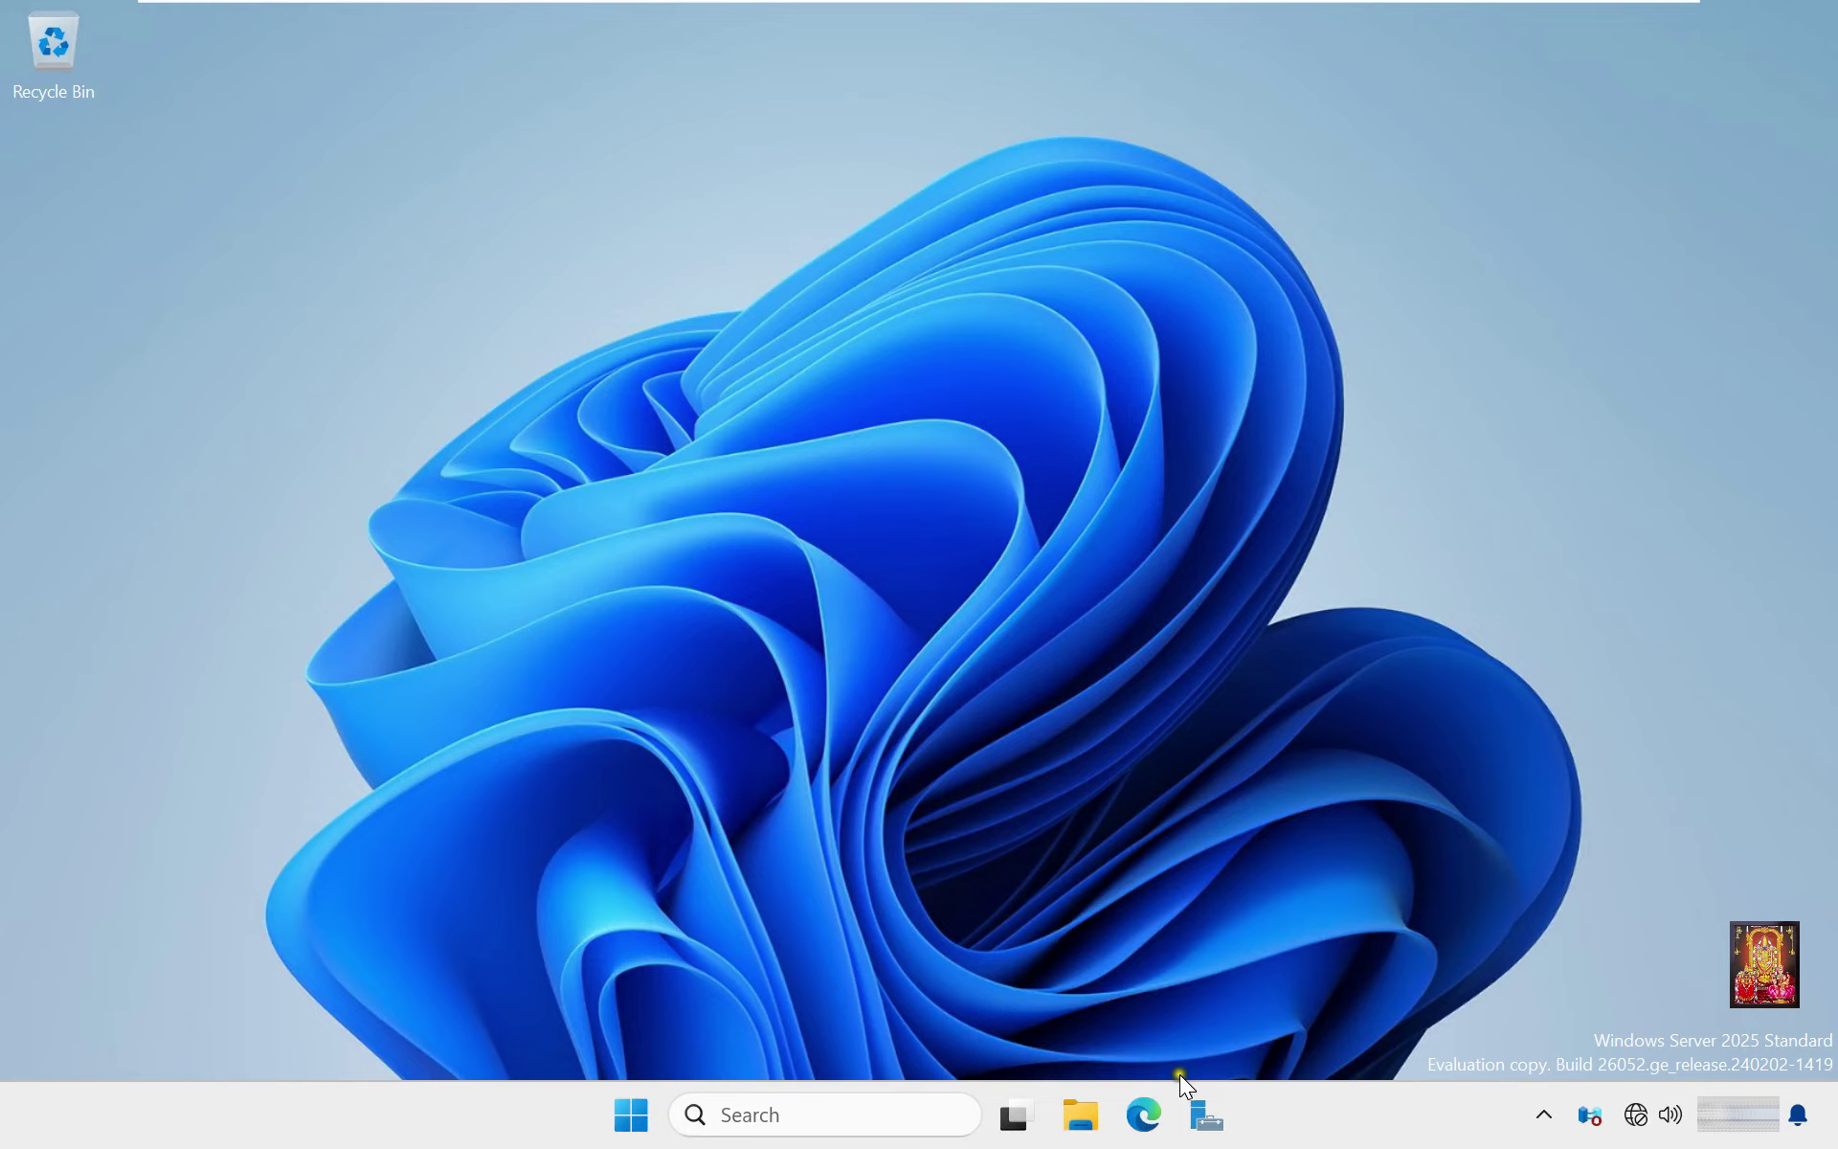
Open Server Manager's Local Server page and check adapters LAN (10.0.0.1) and Net (172.16.0.1).
left_click(1208, 1116)
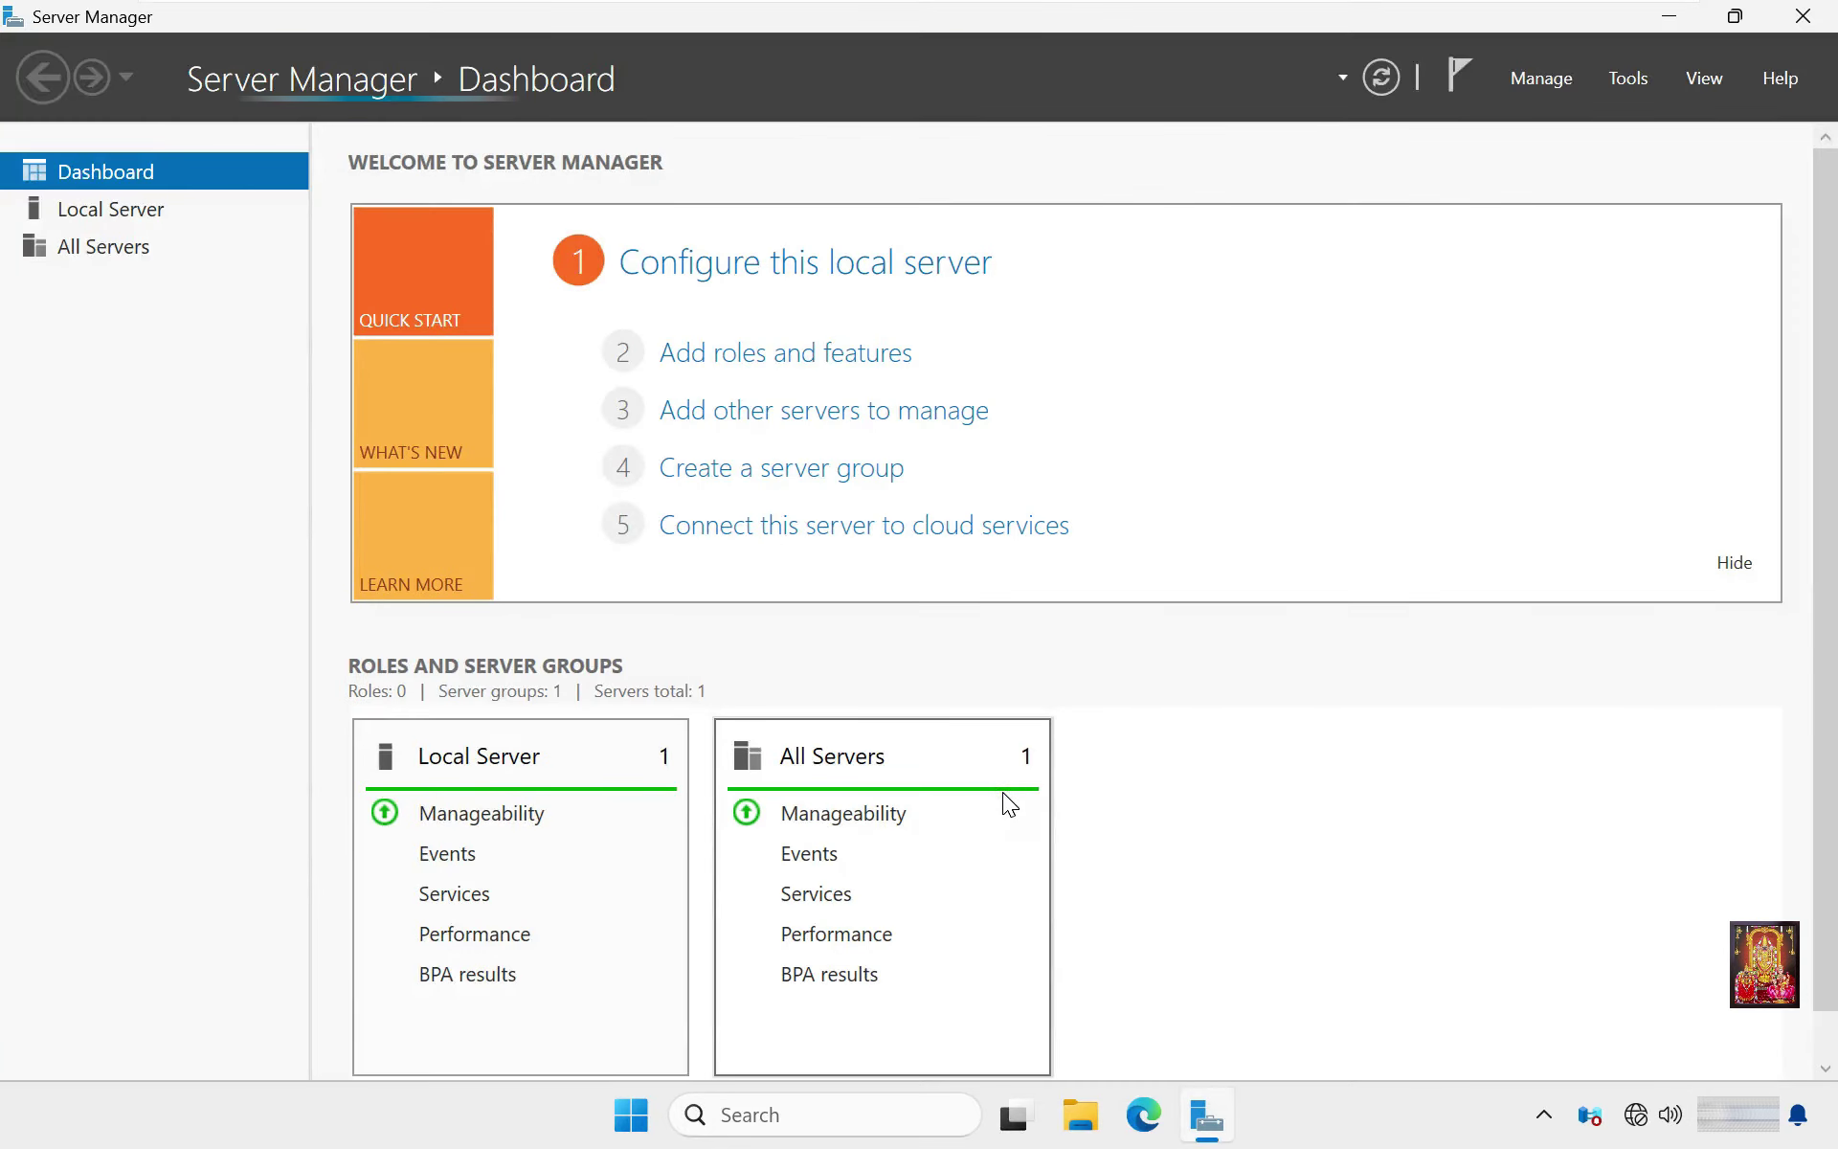
left_click(98, 210)
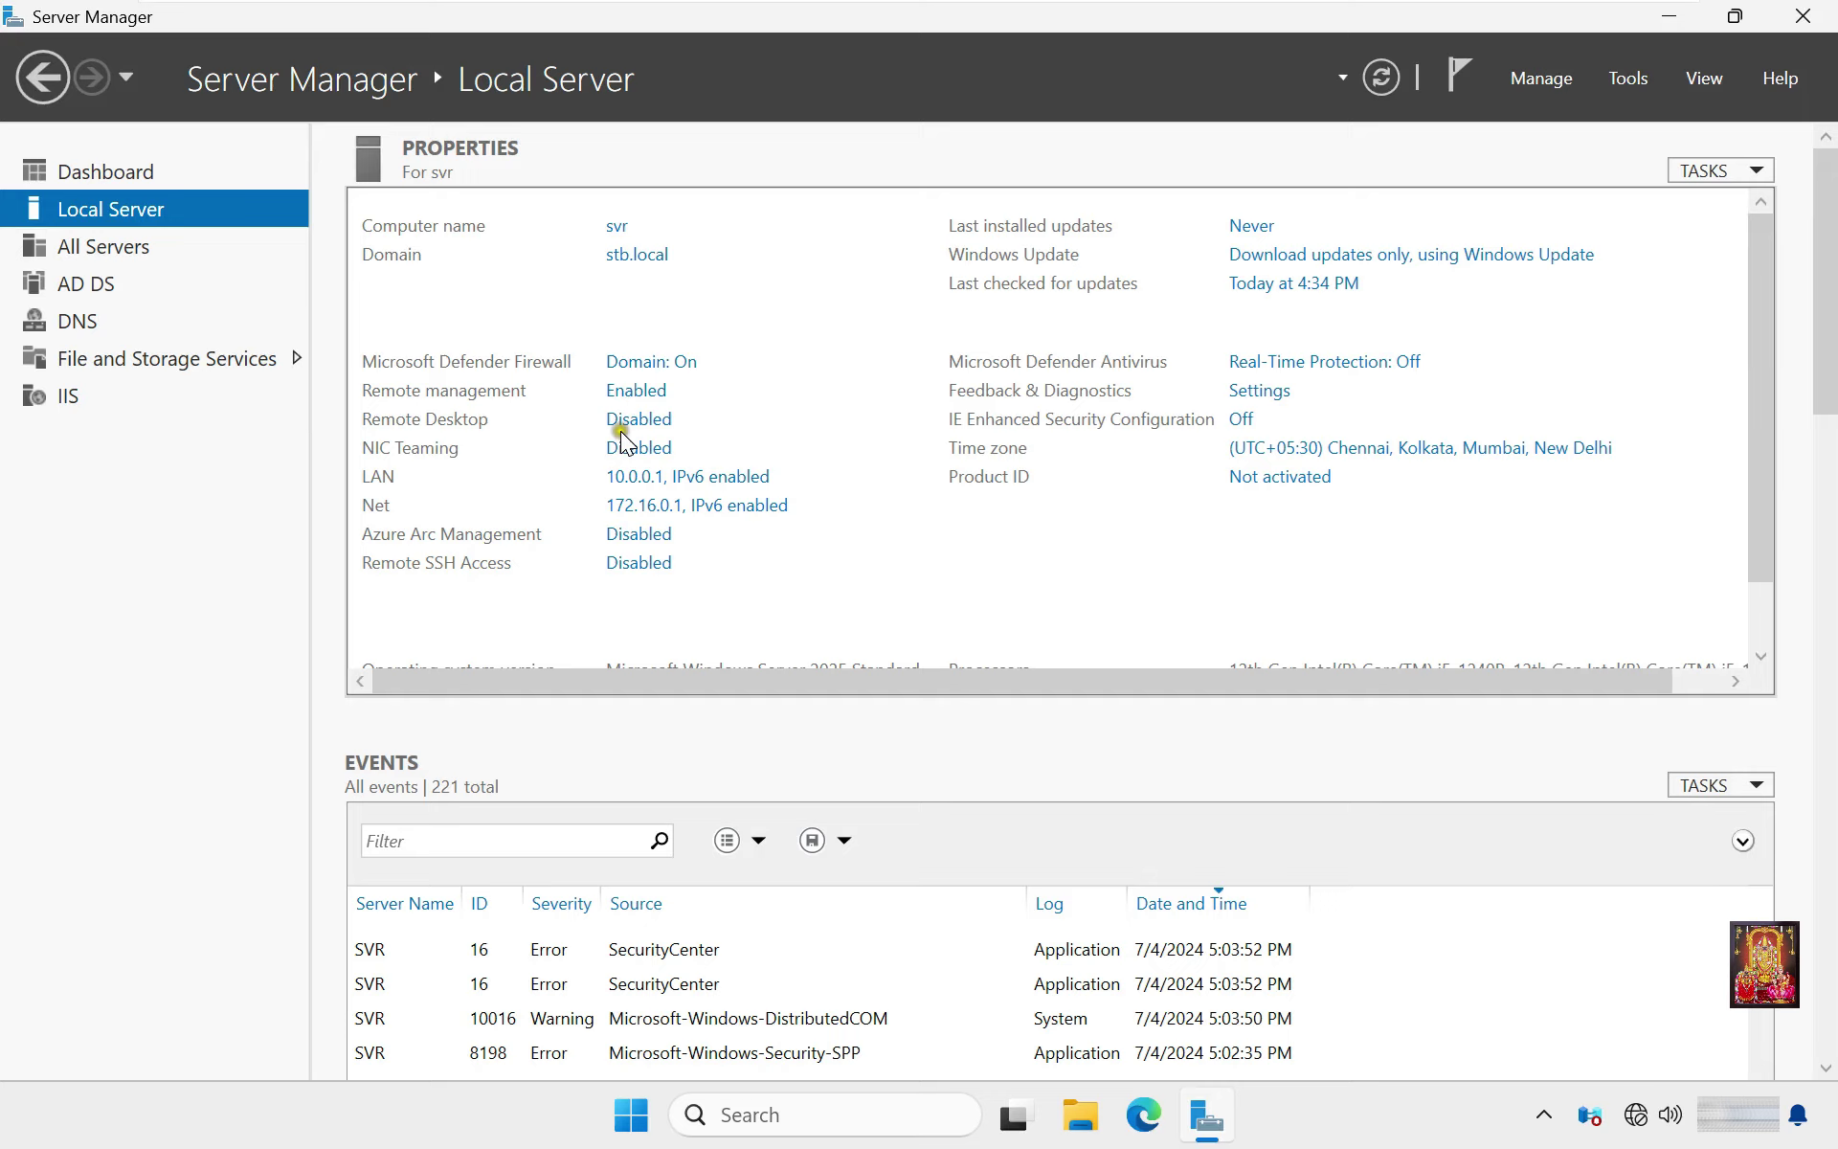
left_click(675, 489)
left_click(649, 510)
left_click(127, 605)
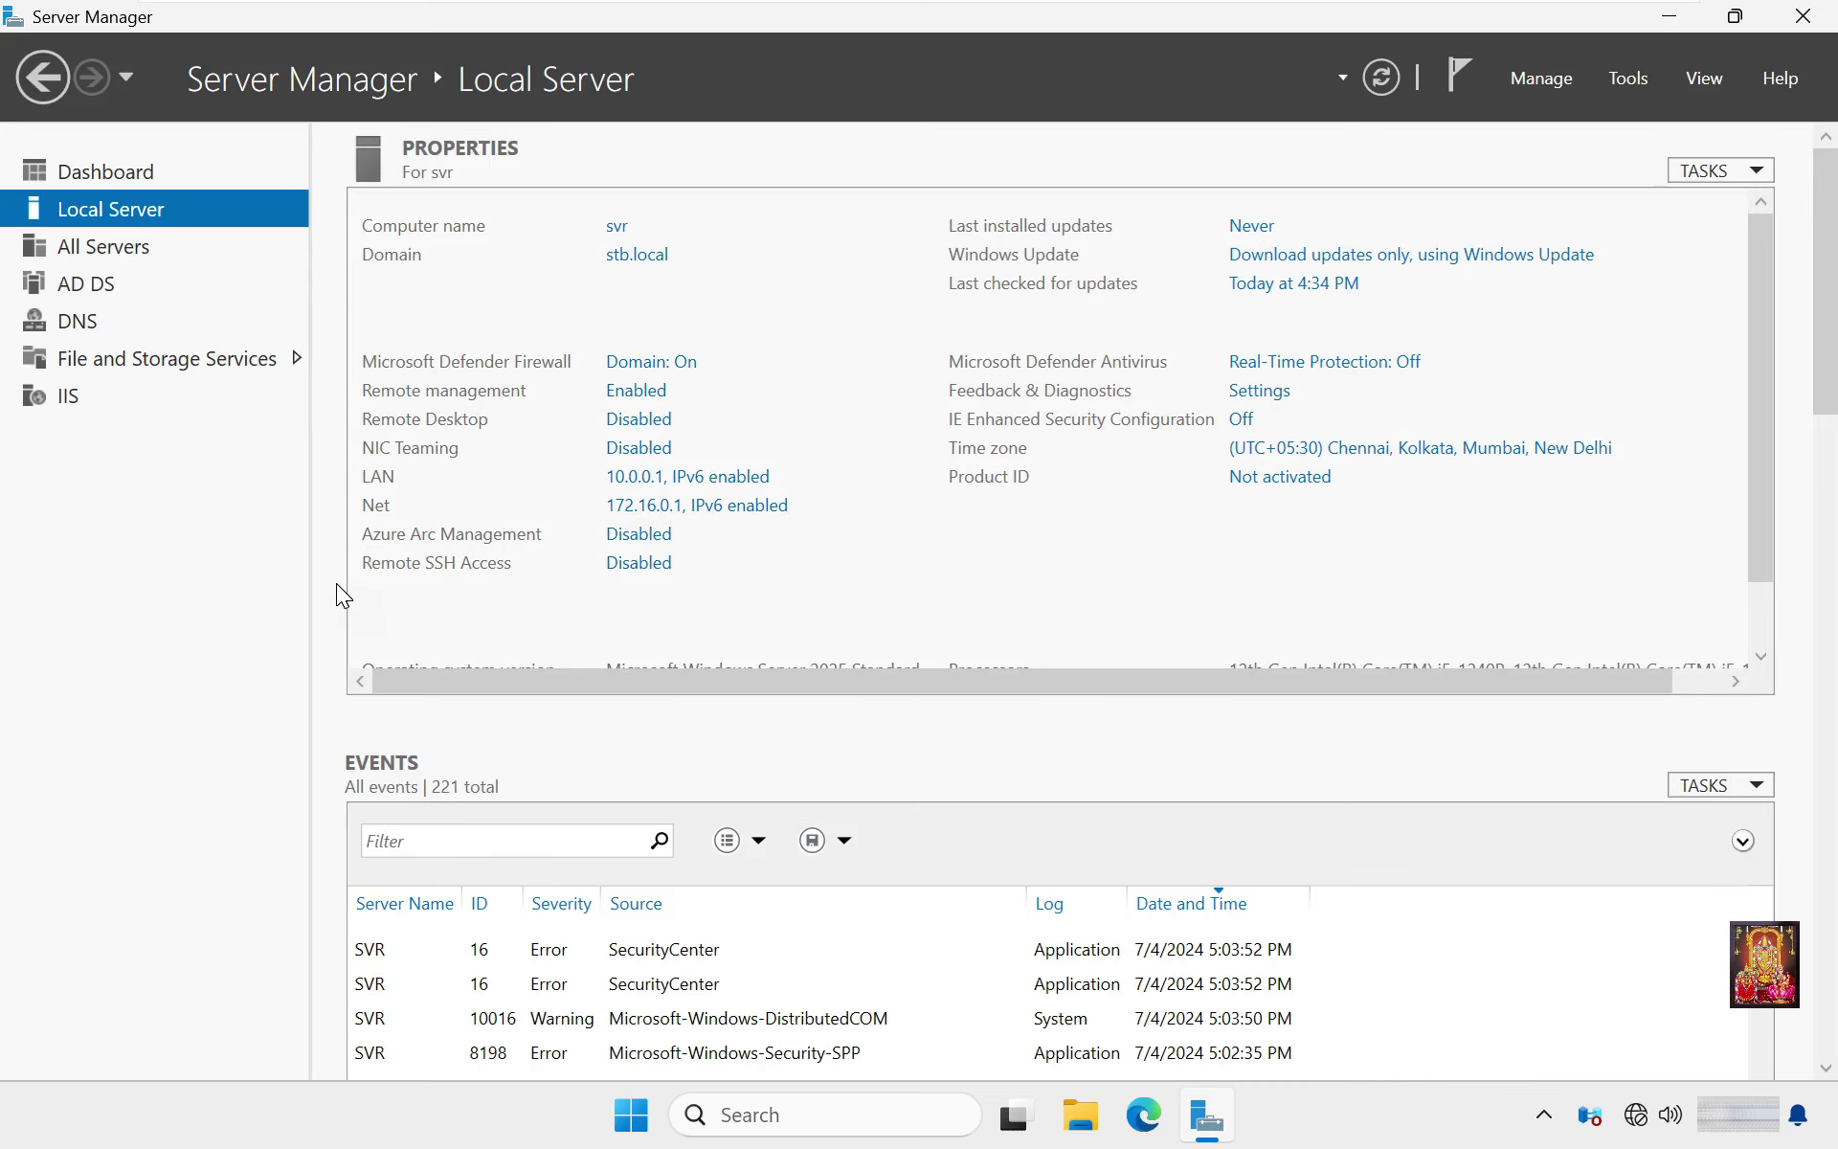
Start a role-based installation on this server and select the Remote Access role.
left_click(103, 172)
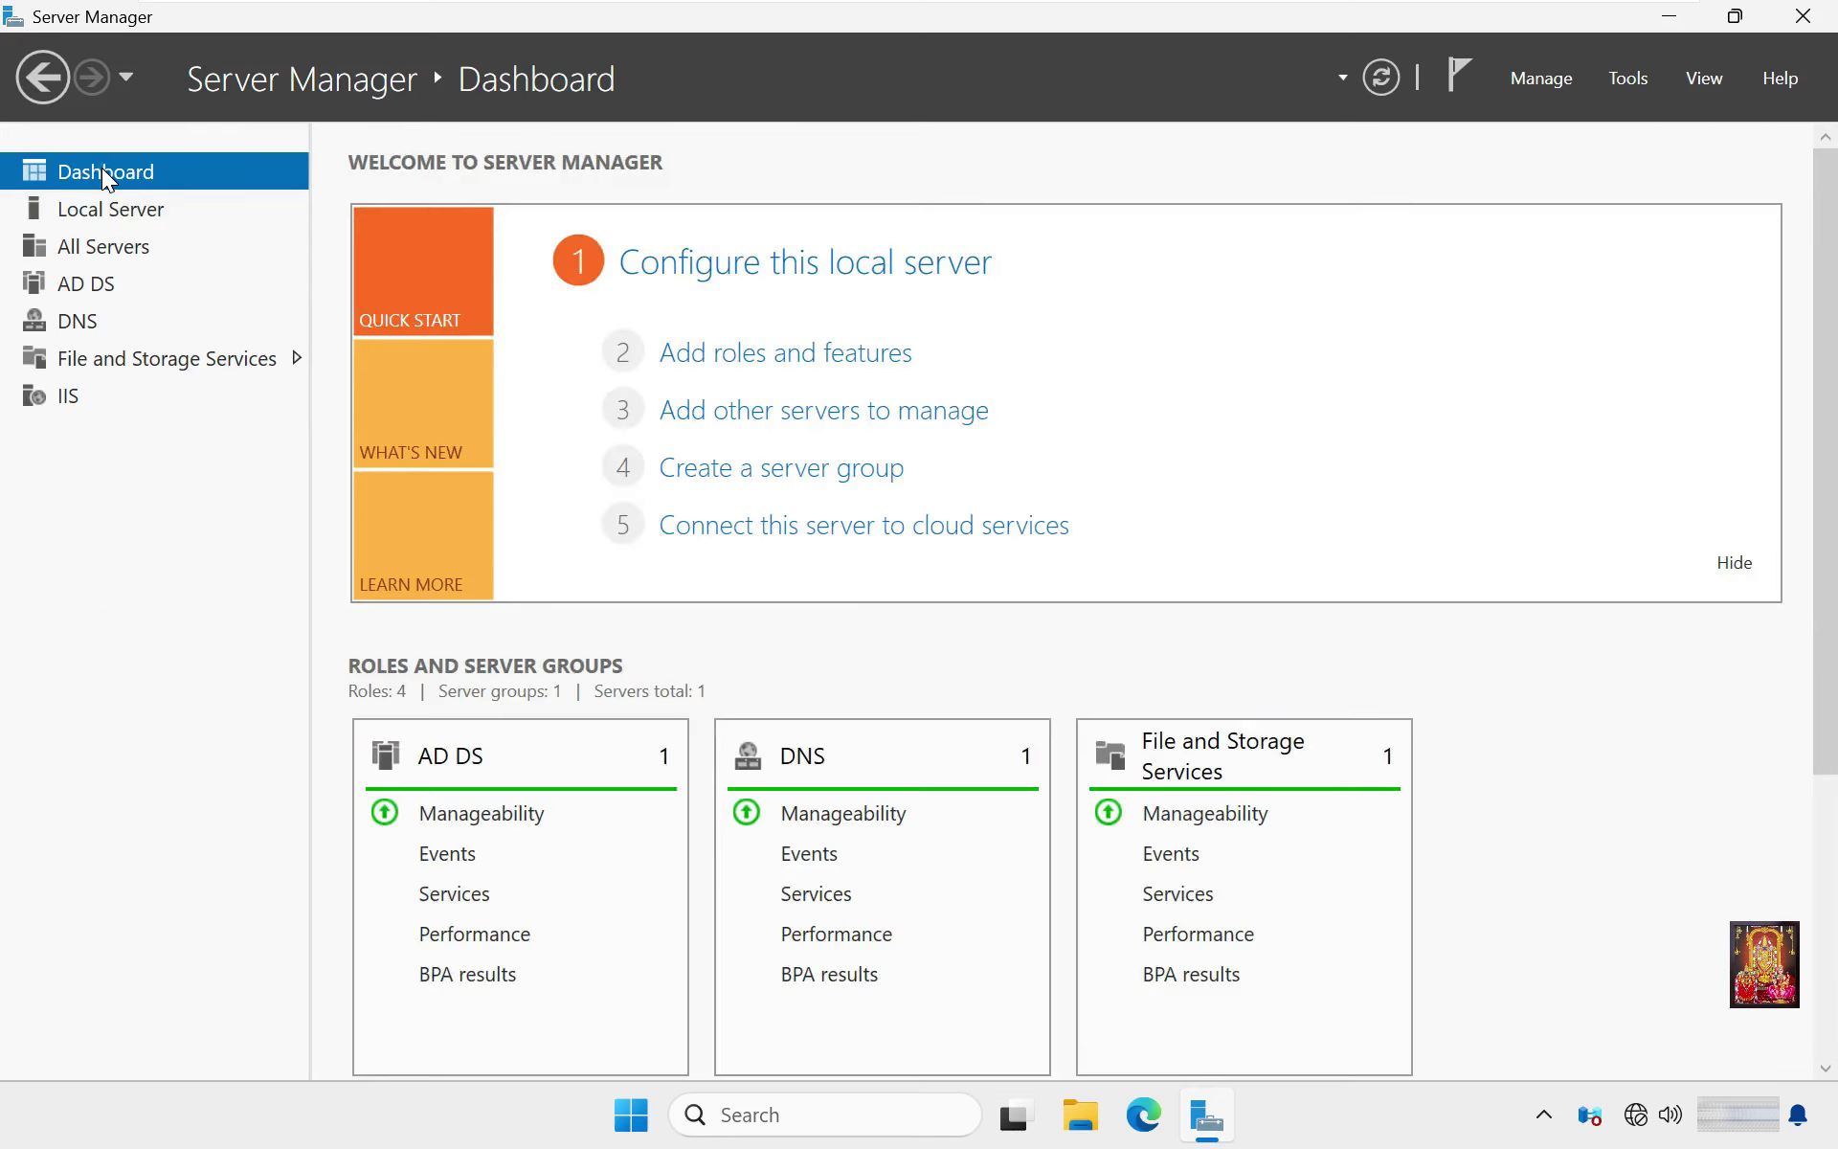
left_click(803, 369)
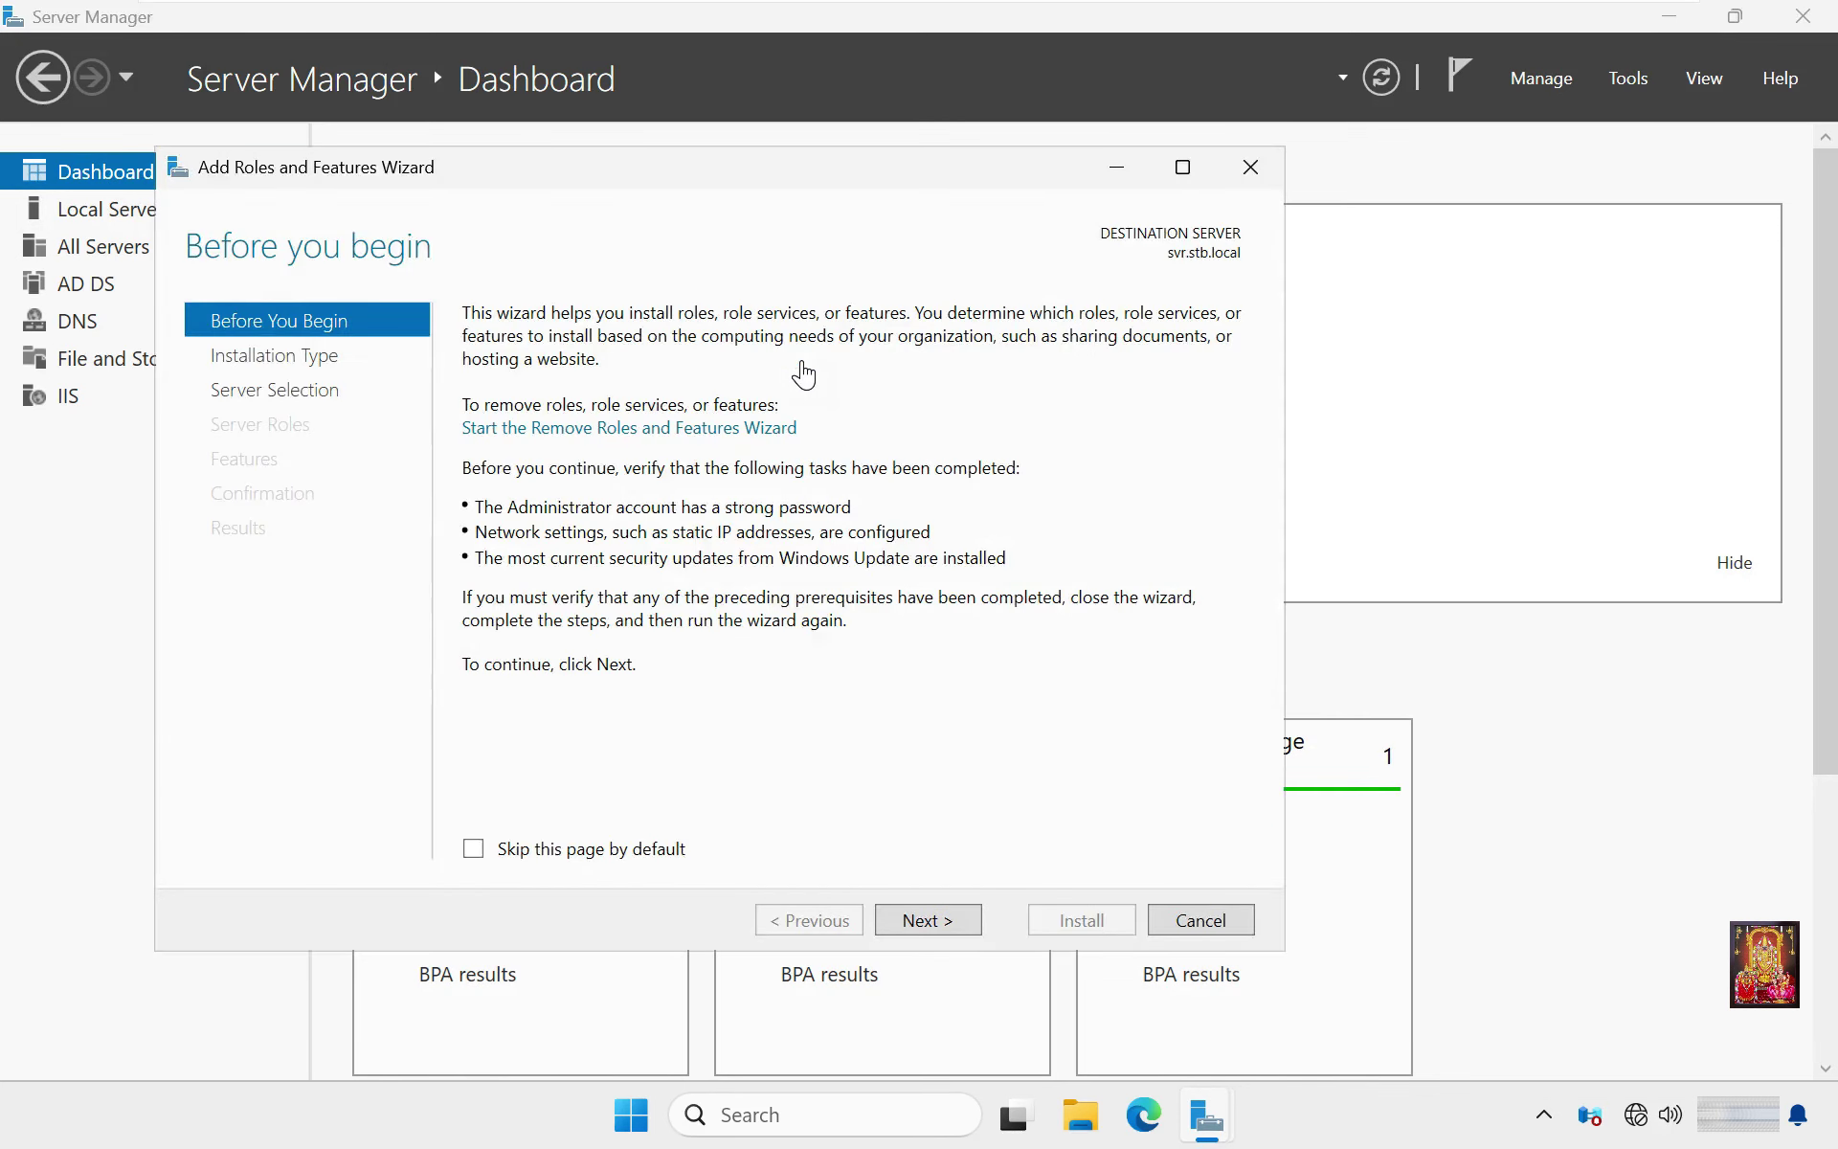
left_click(921, 922)
left_click(921, 922)
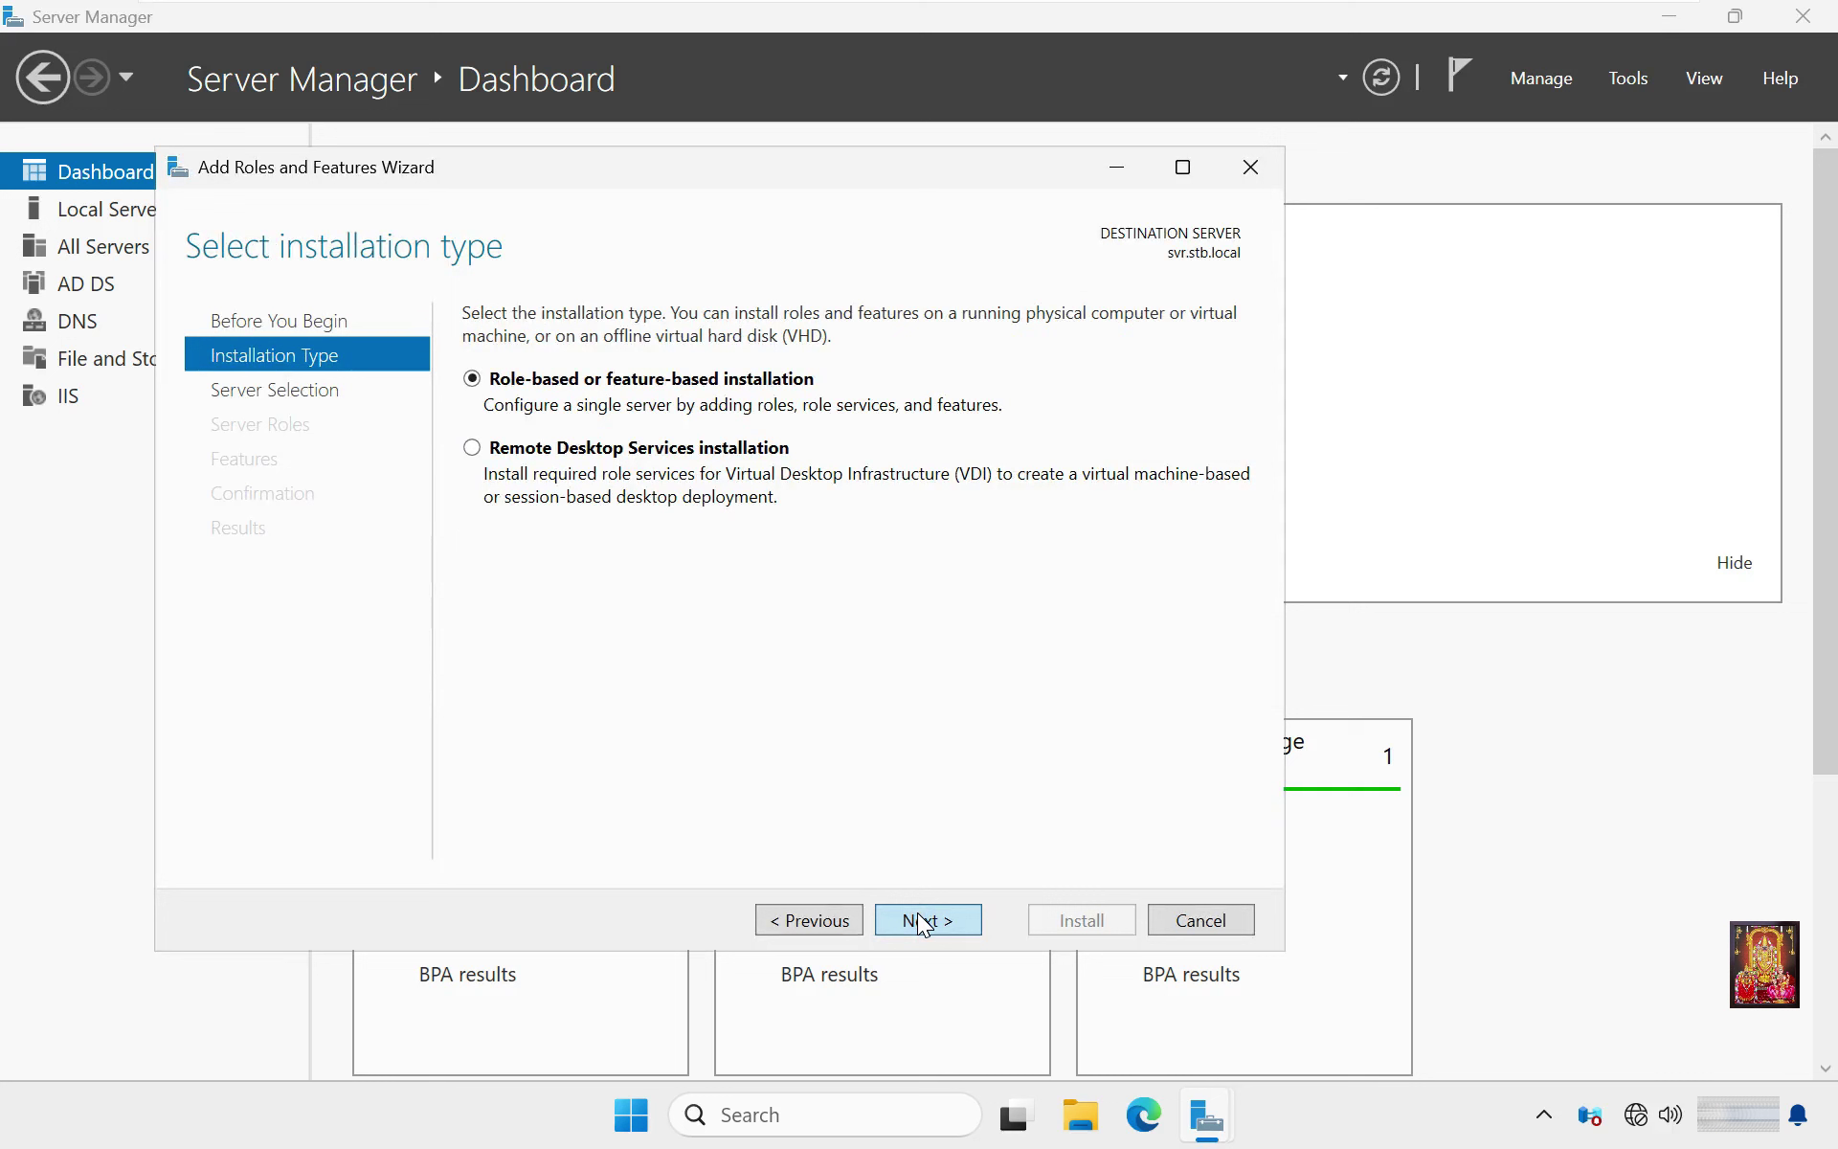
left_click(921, 923)
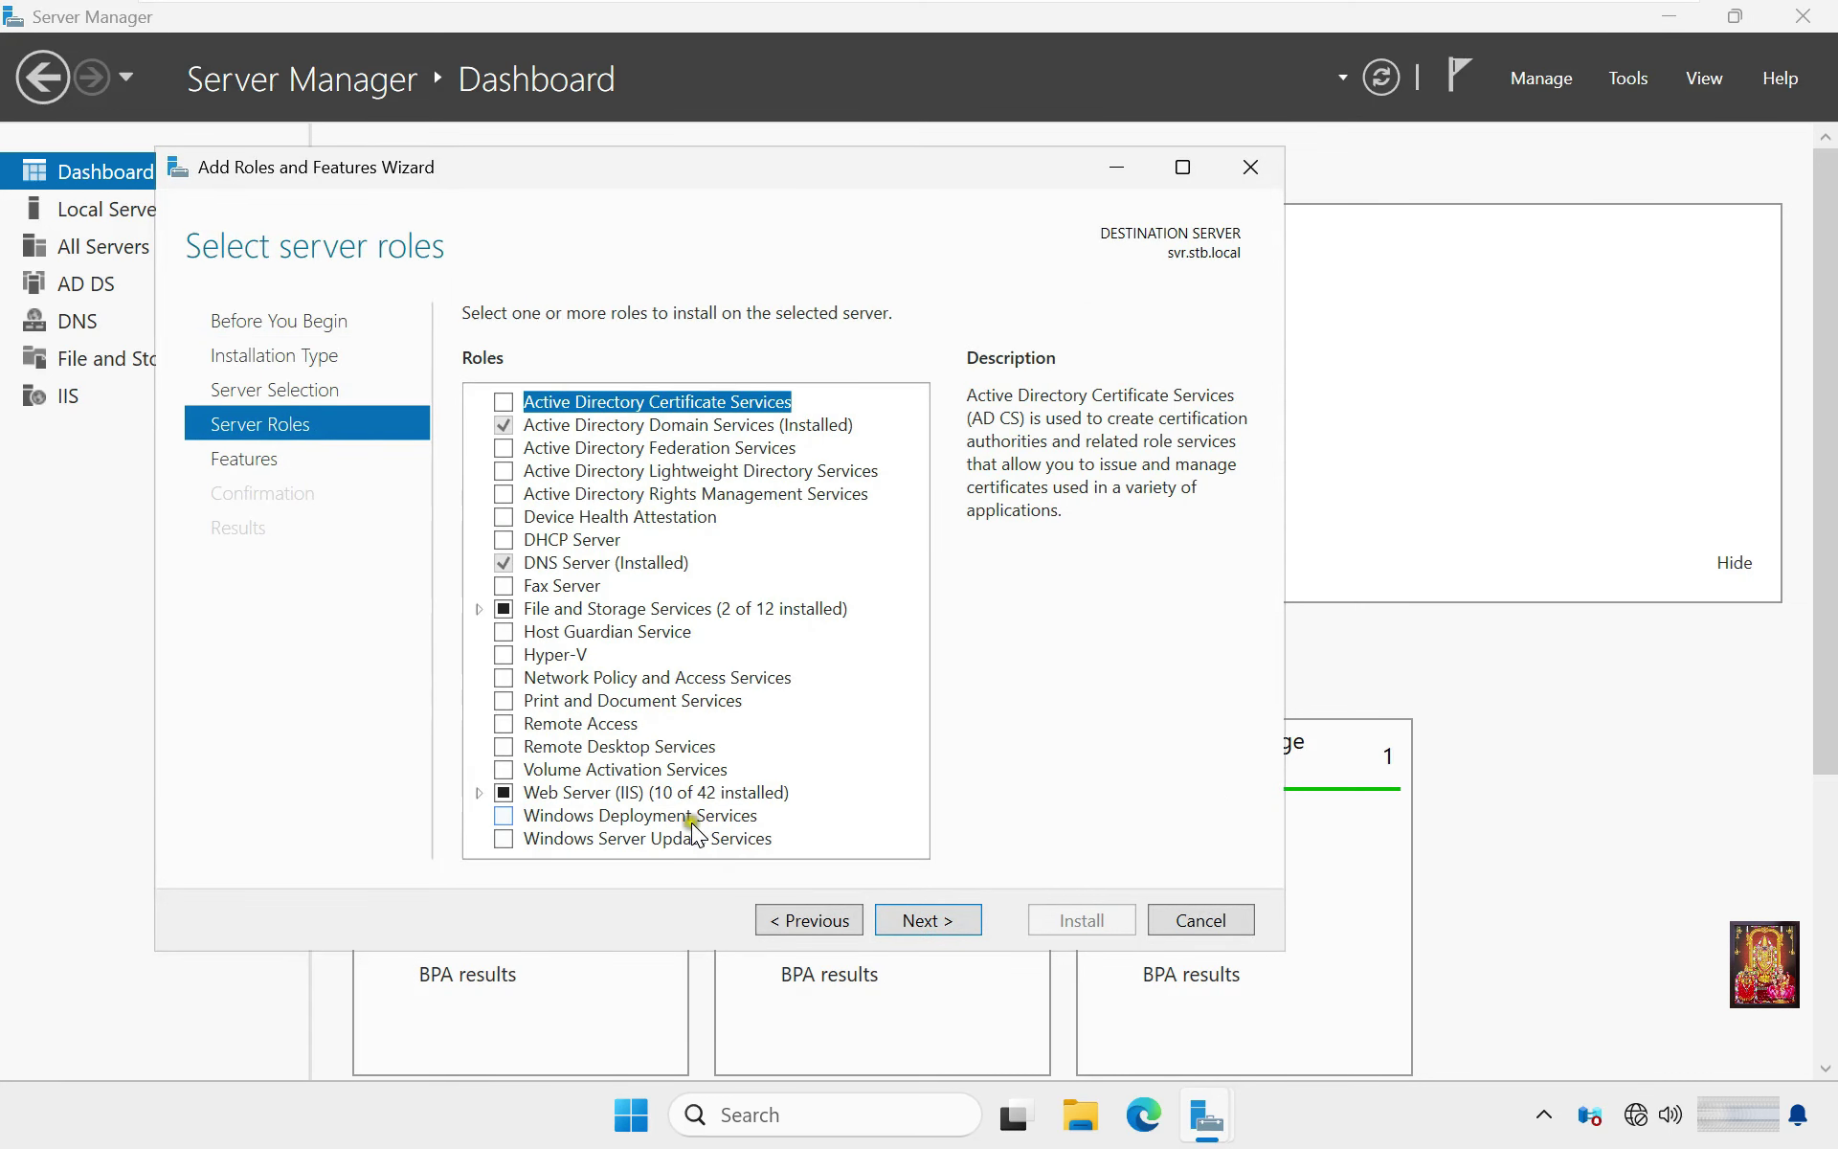
left_click(505, 725)
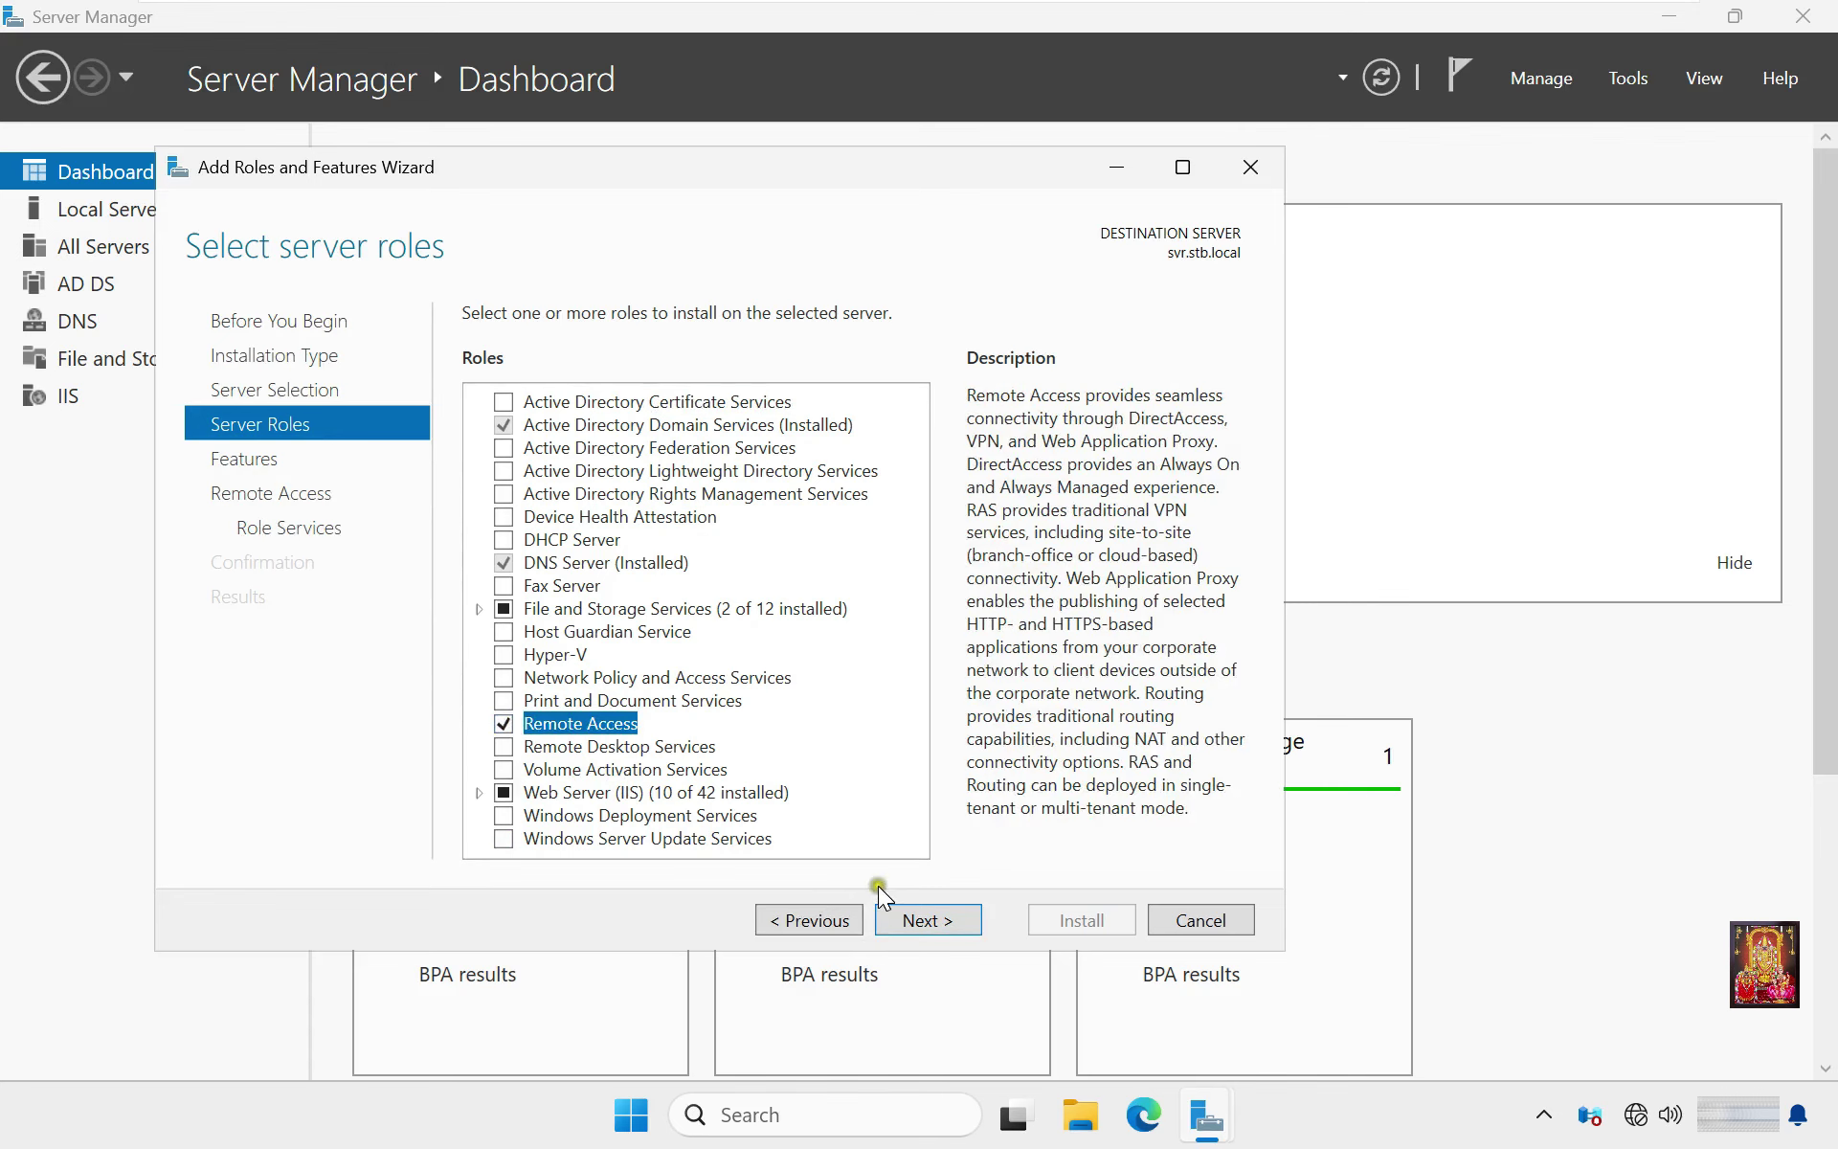
left_click(915, 919)
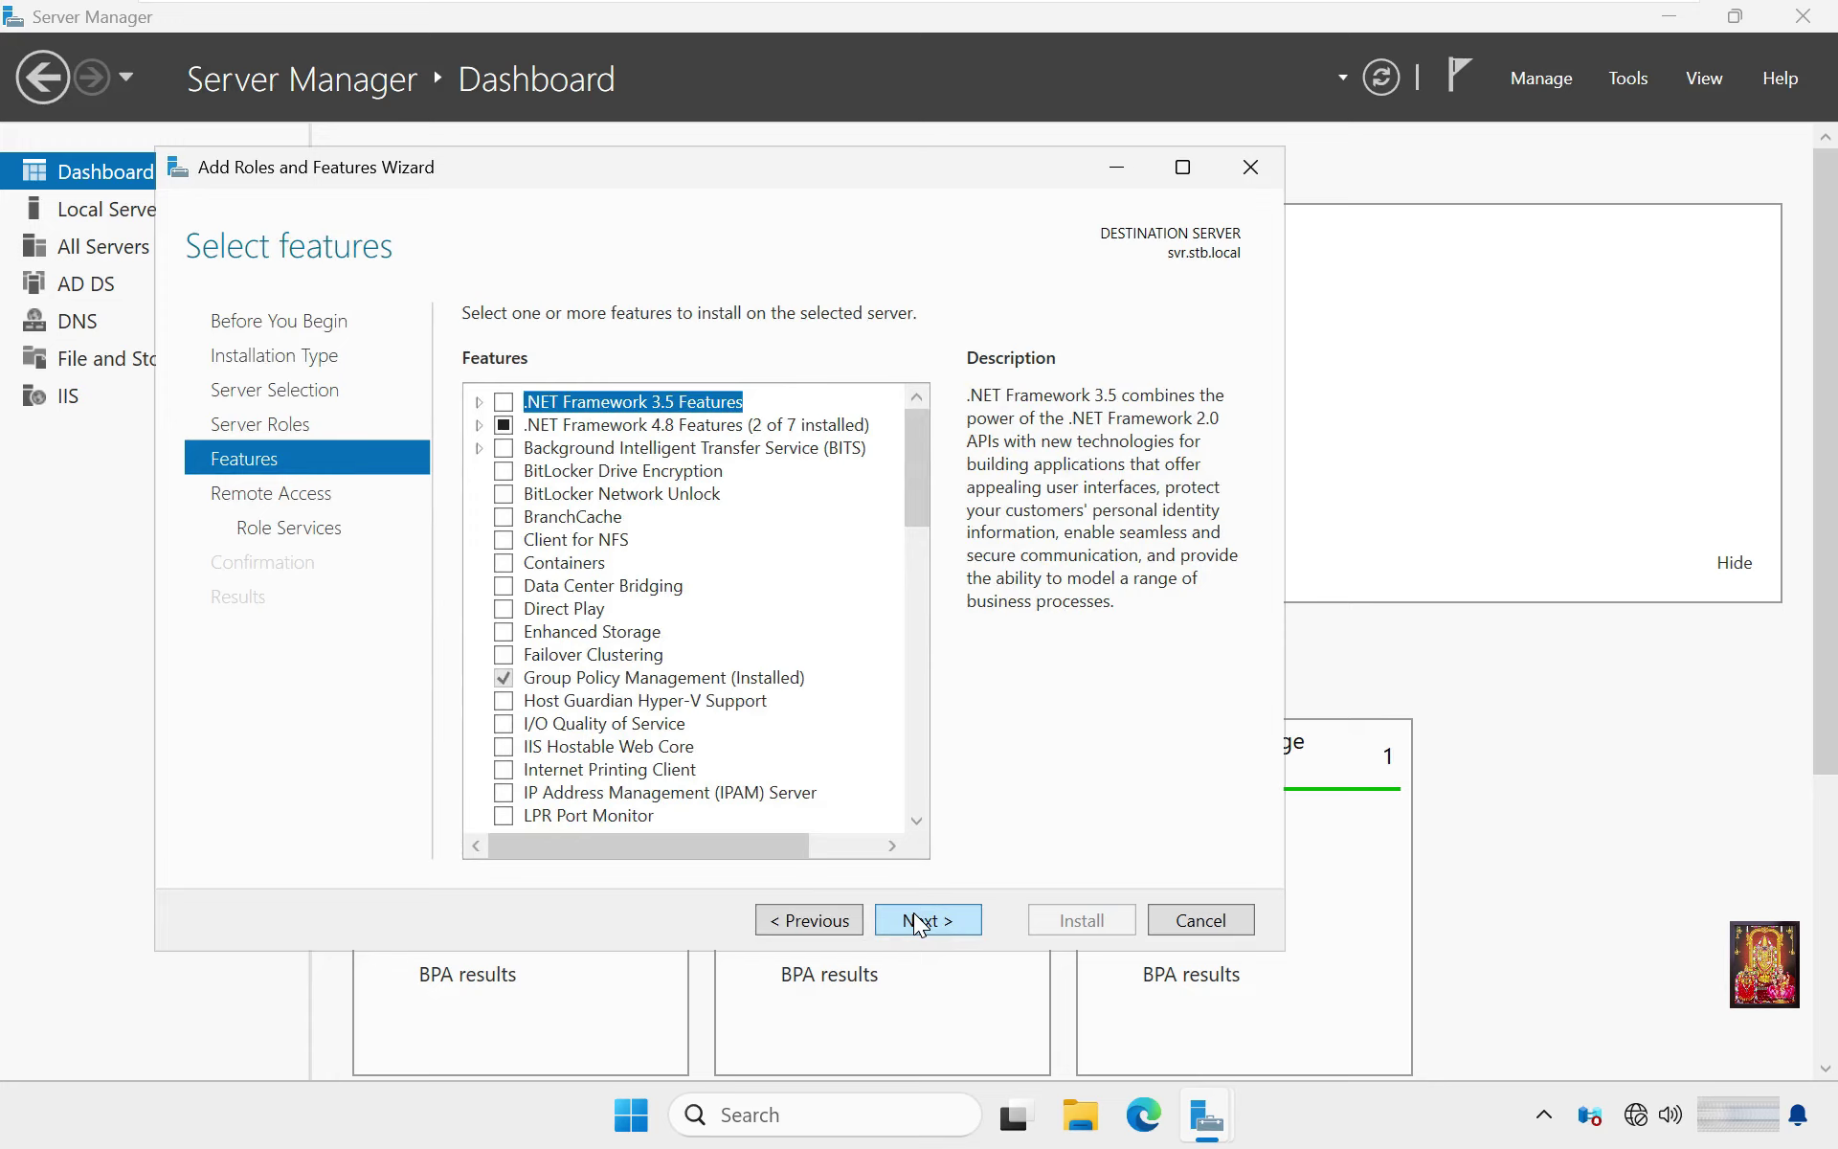
left_click(917, 921)
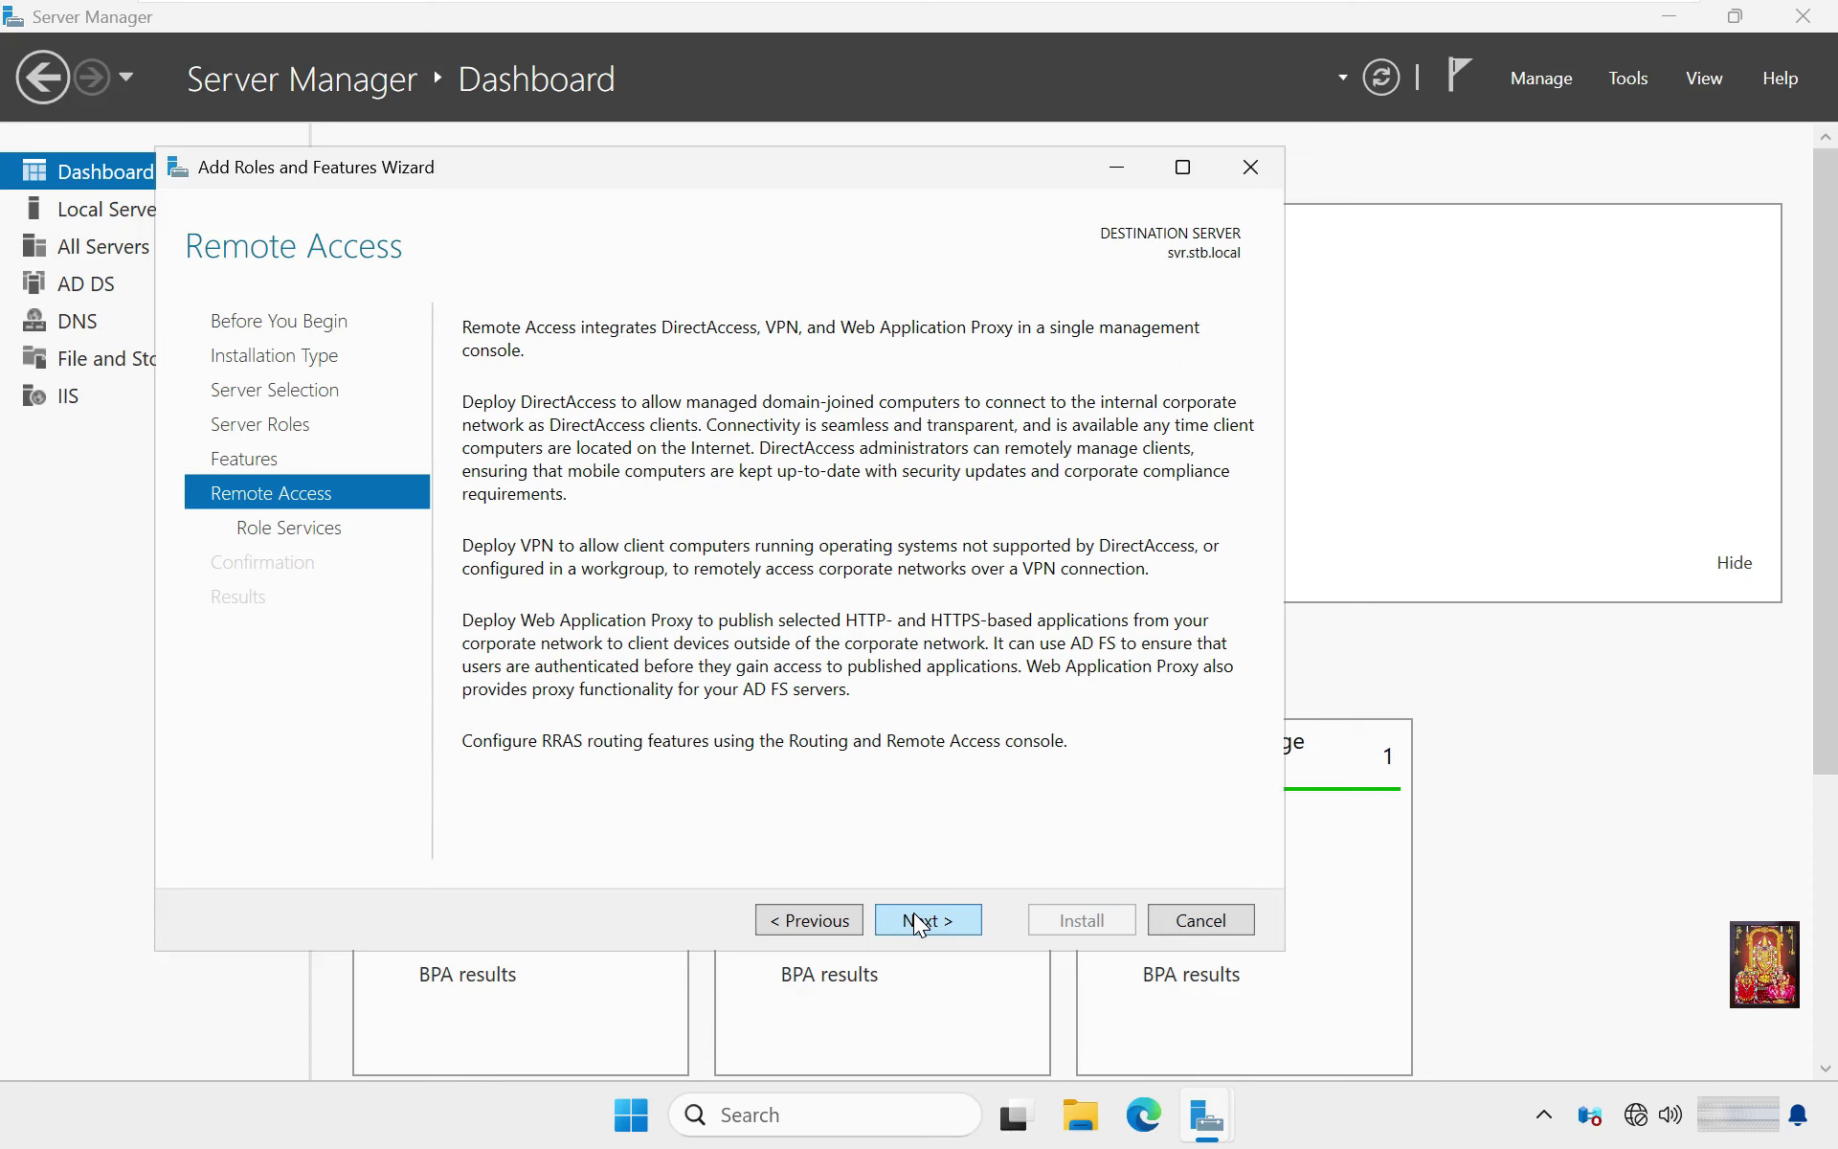
left_click(918, 922)
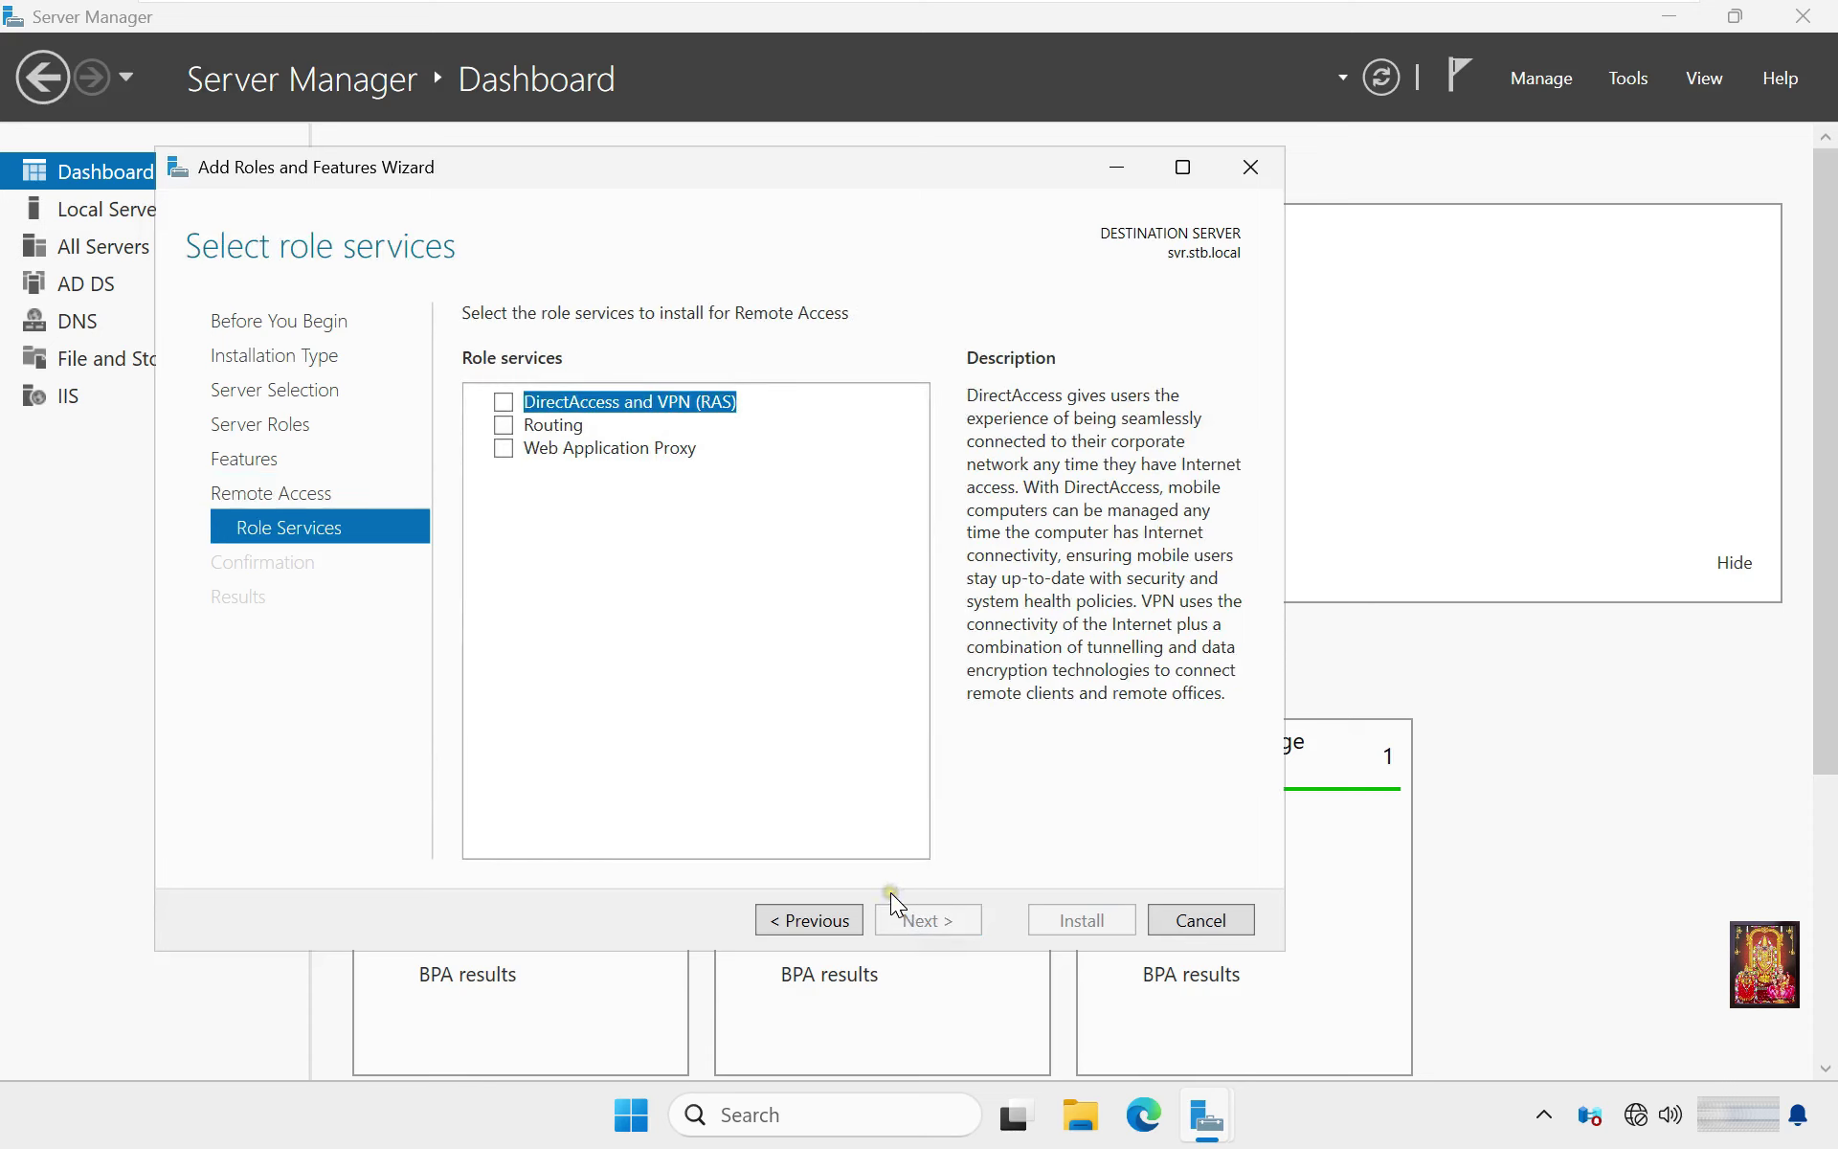
Add the Routing role service with its features, allow automatic restarts, and install.
left_click(503, 425)
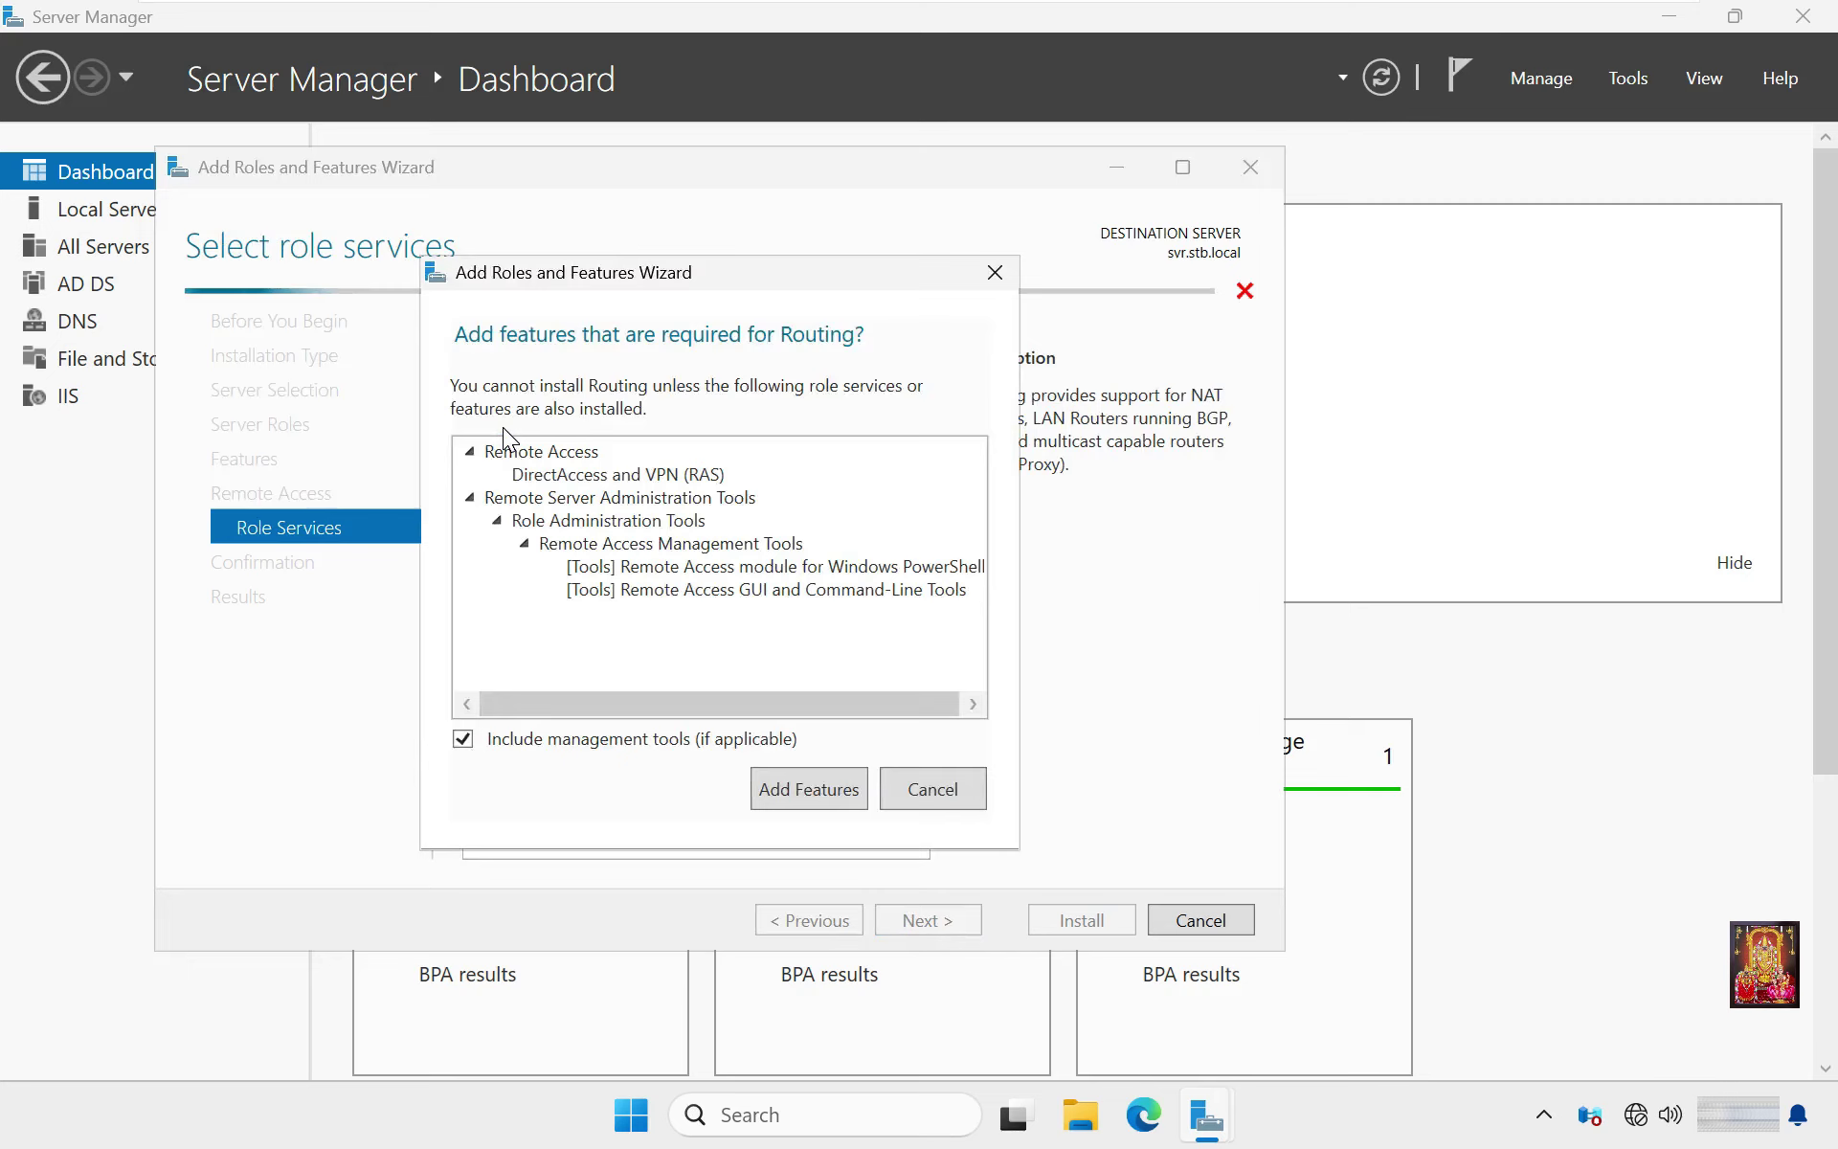
left_click(803, 791)
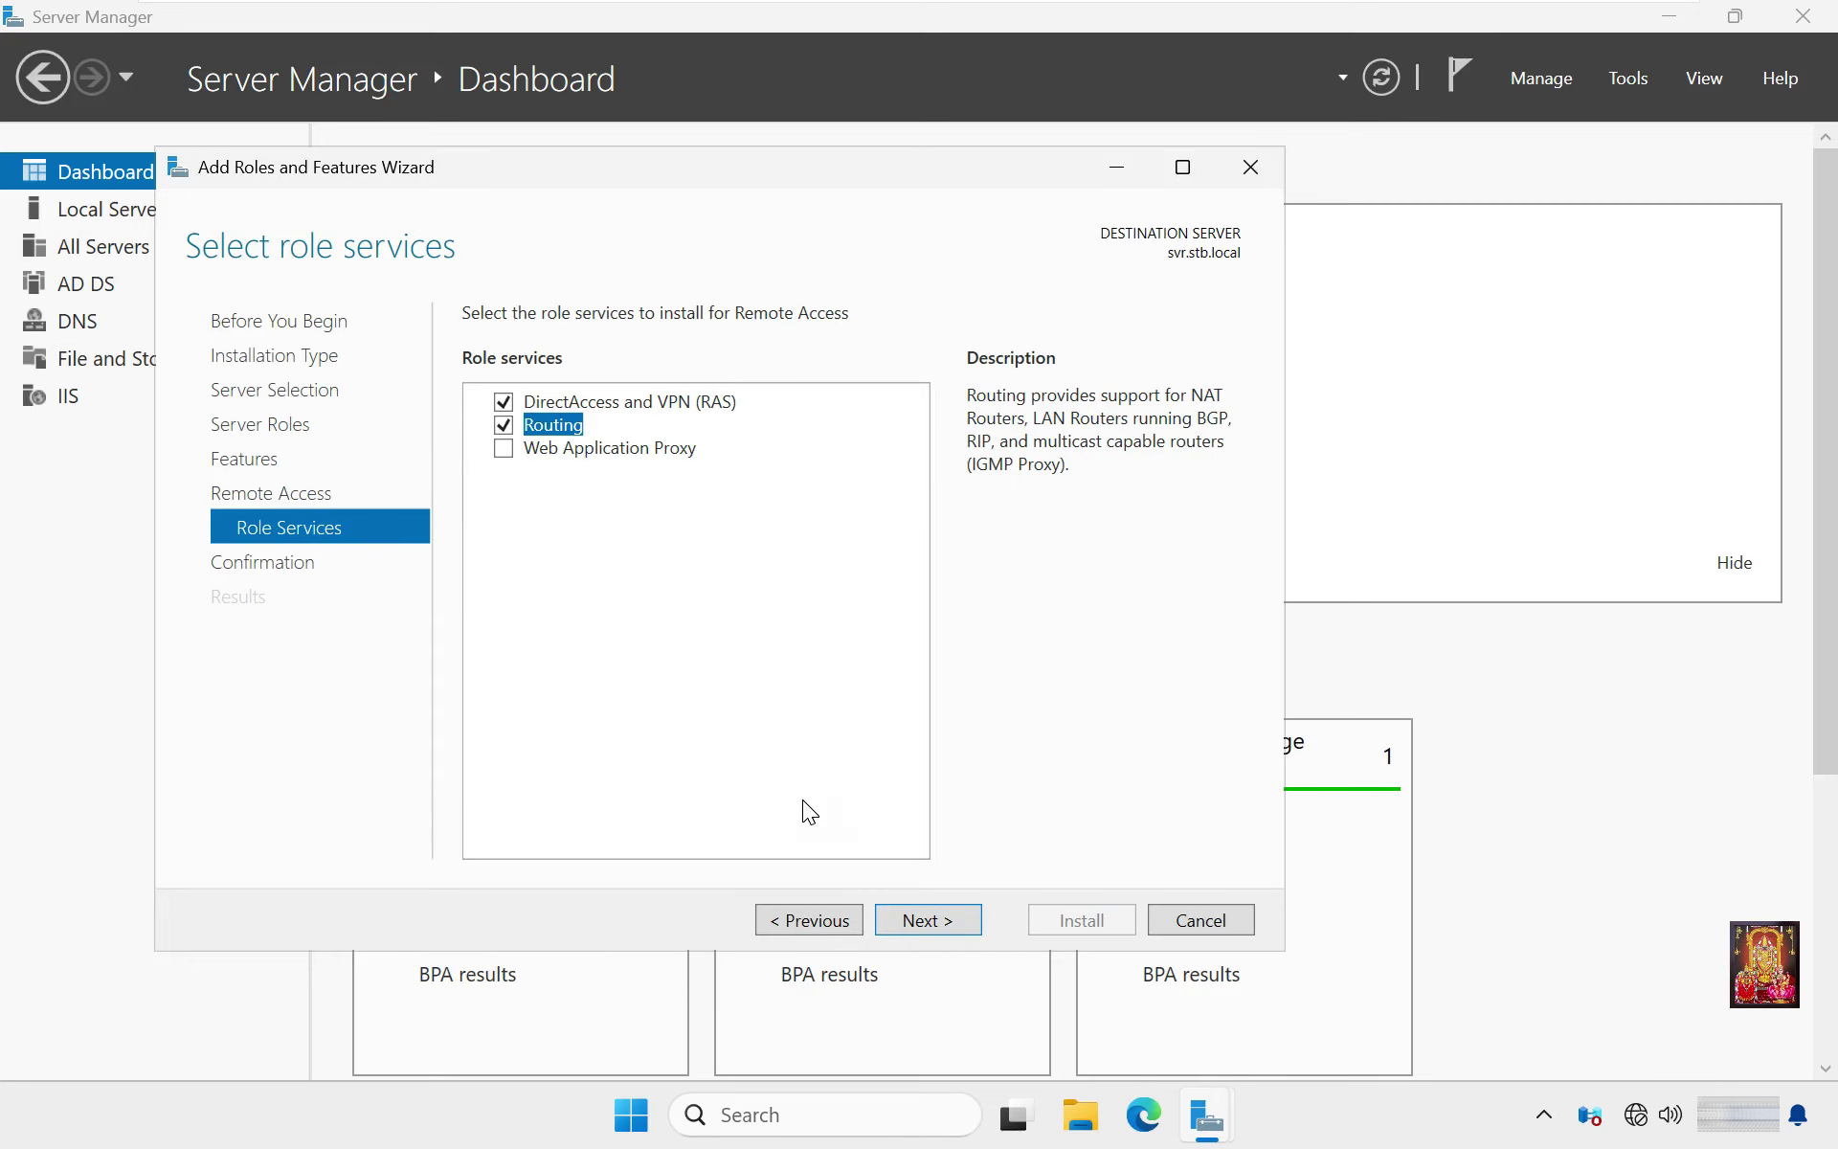
left_click(932, 915)
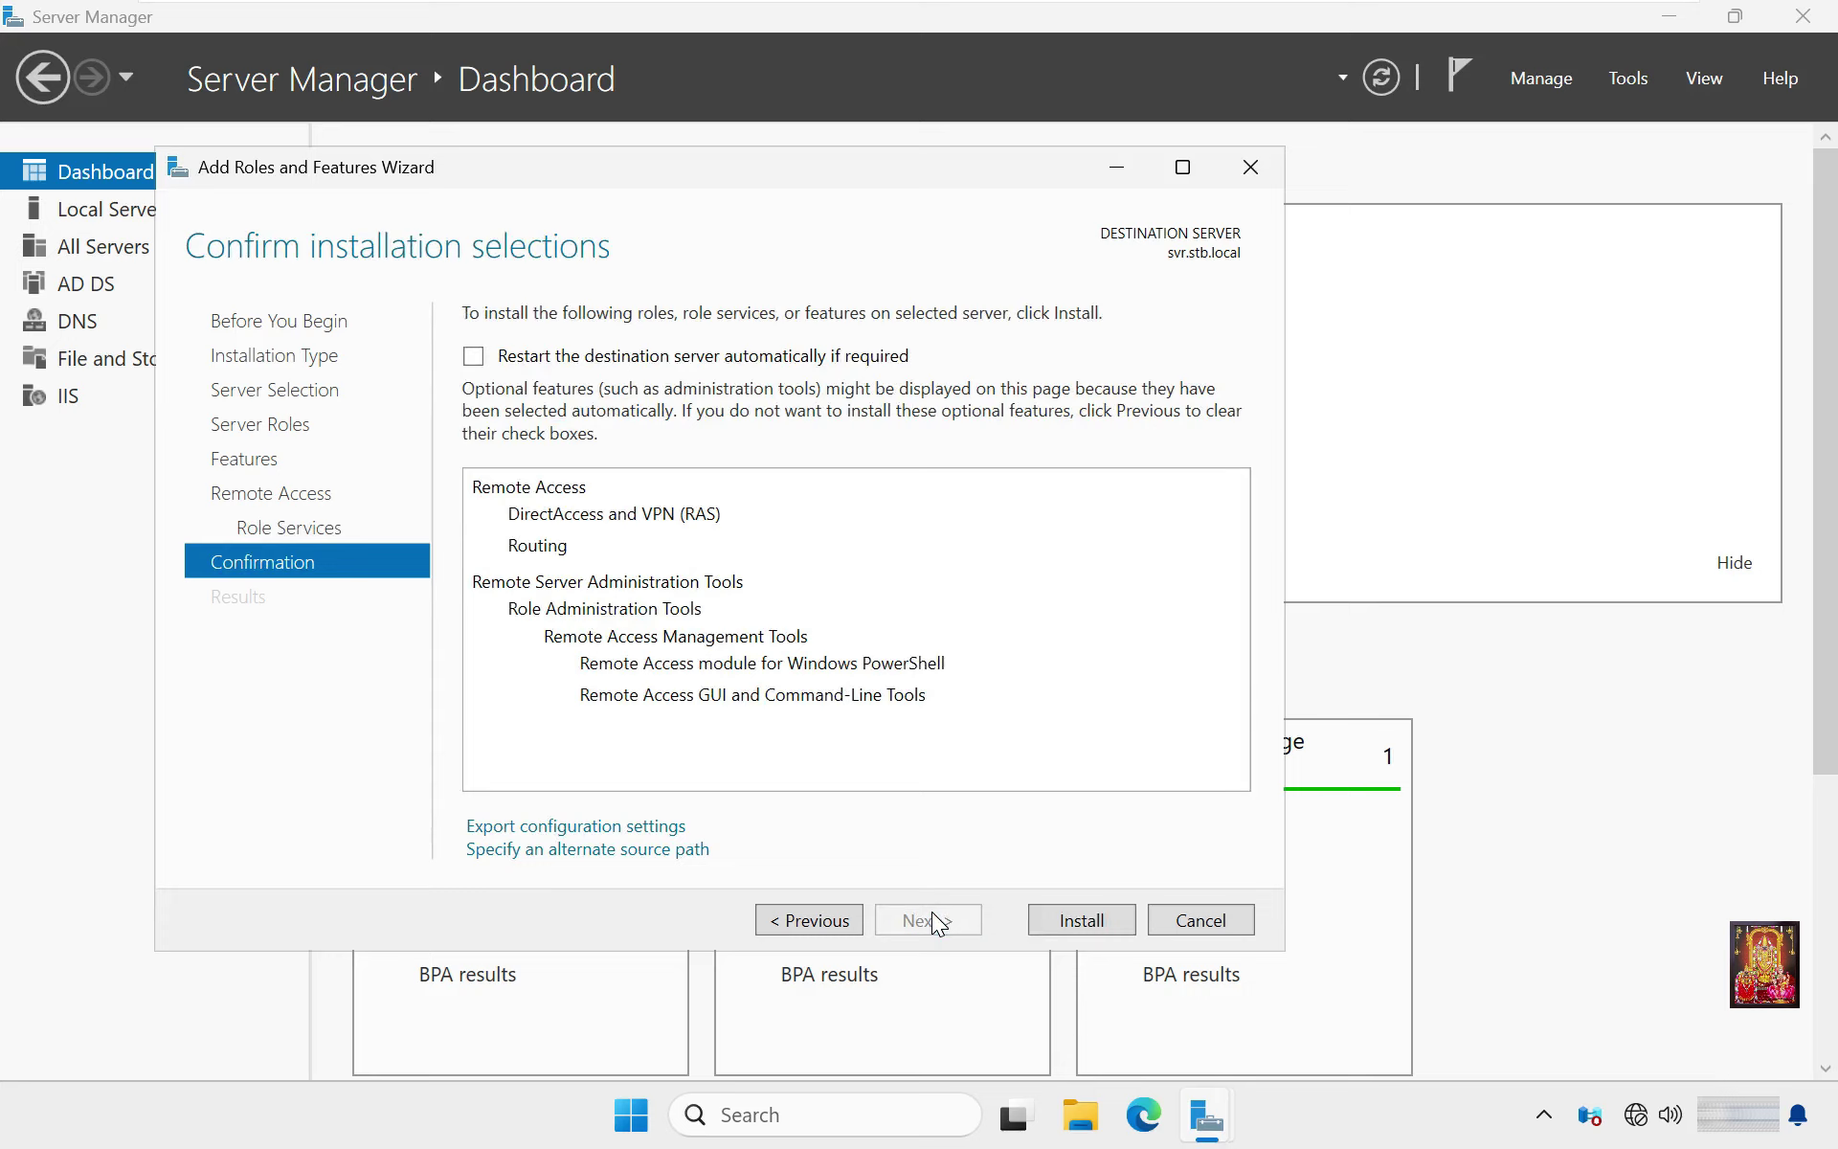
left_click(473, 357)
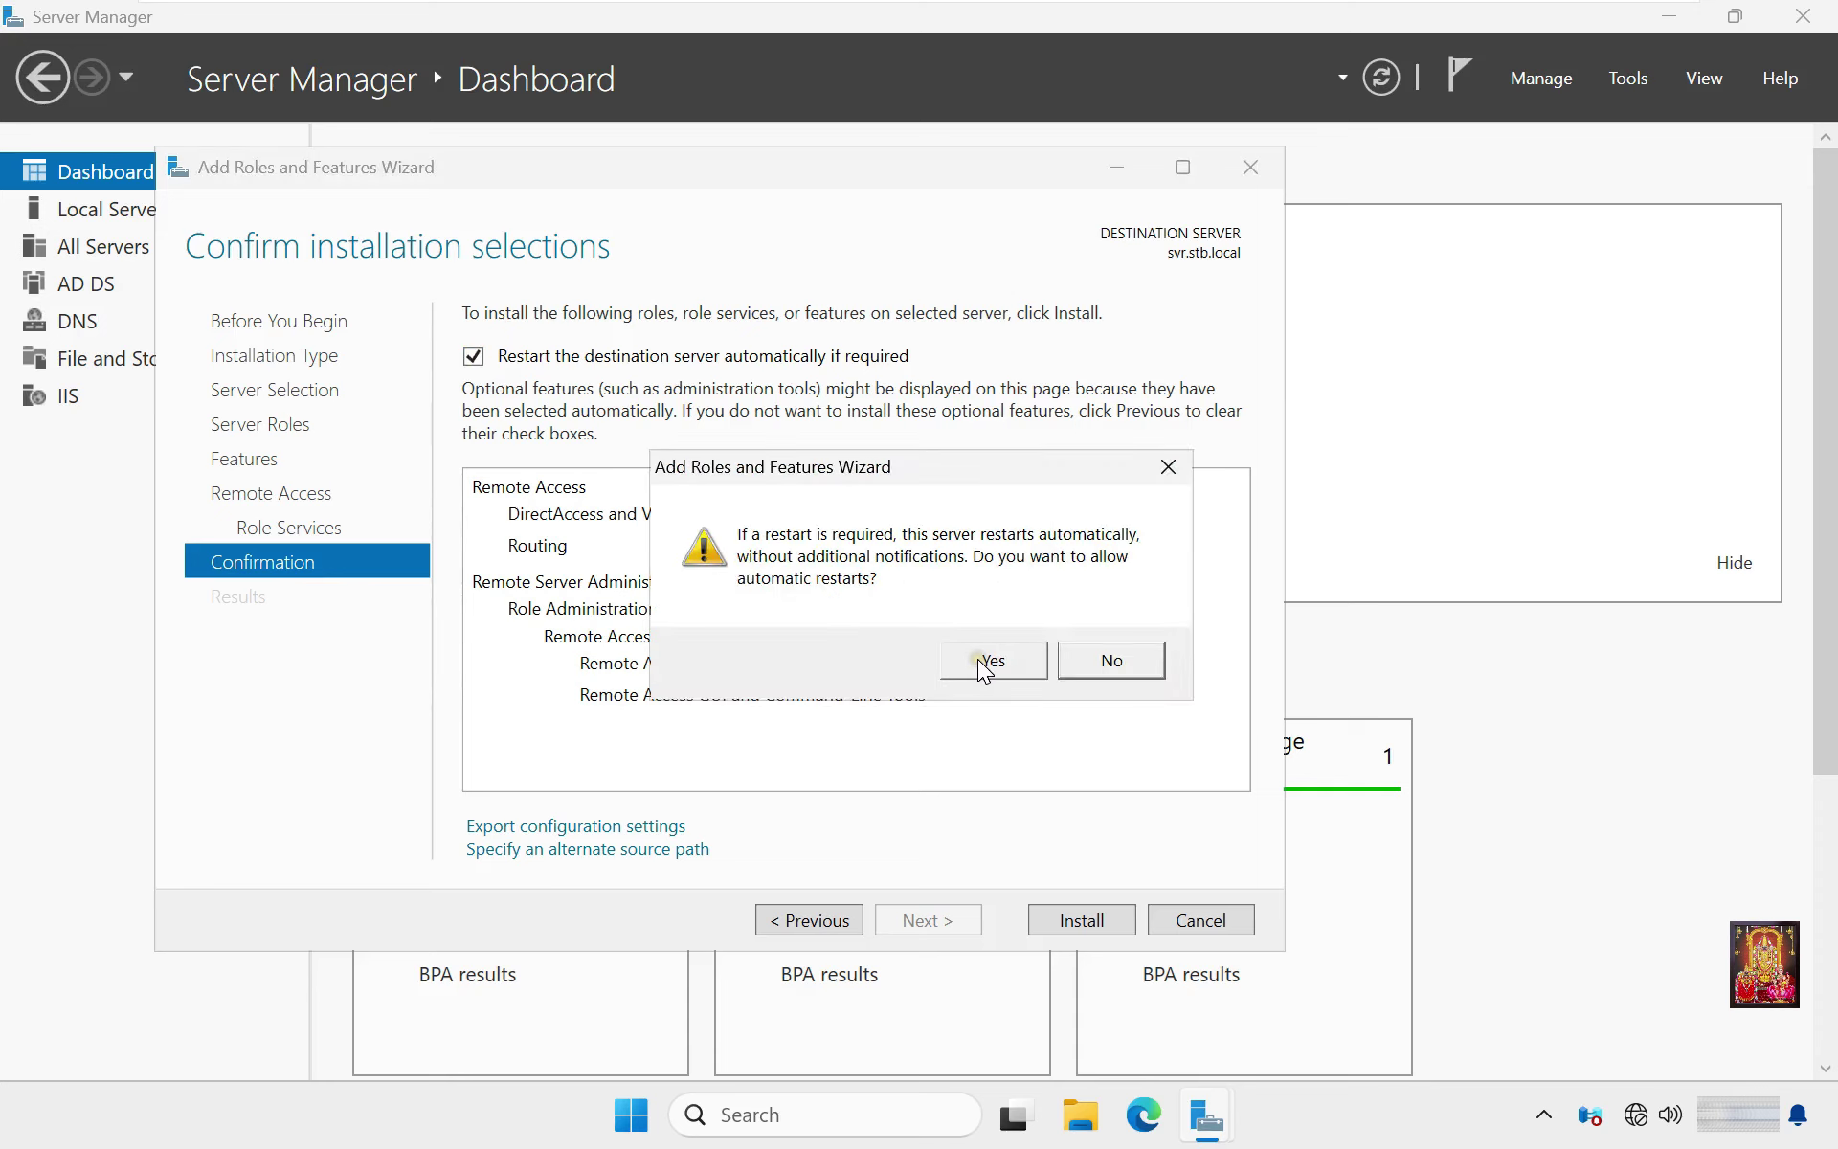
left_click(983, 663)
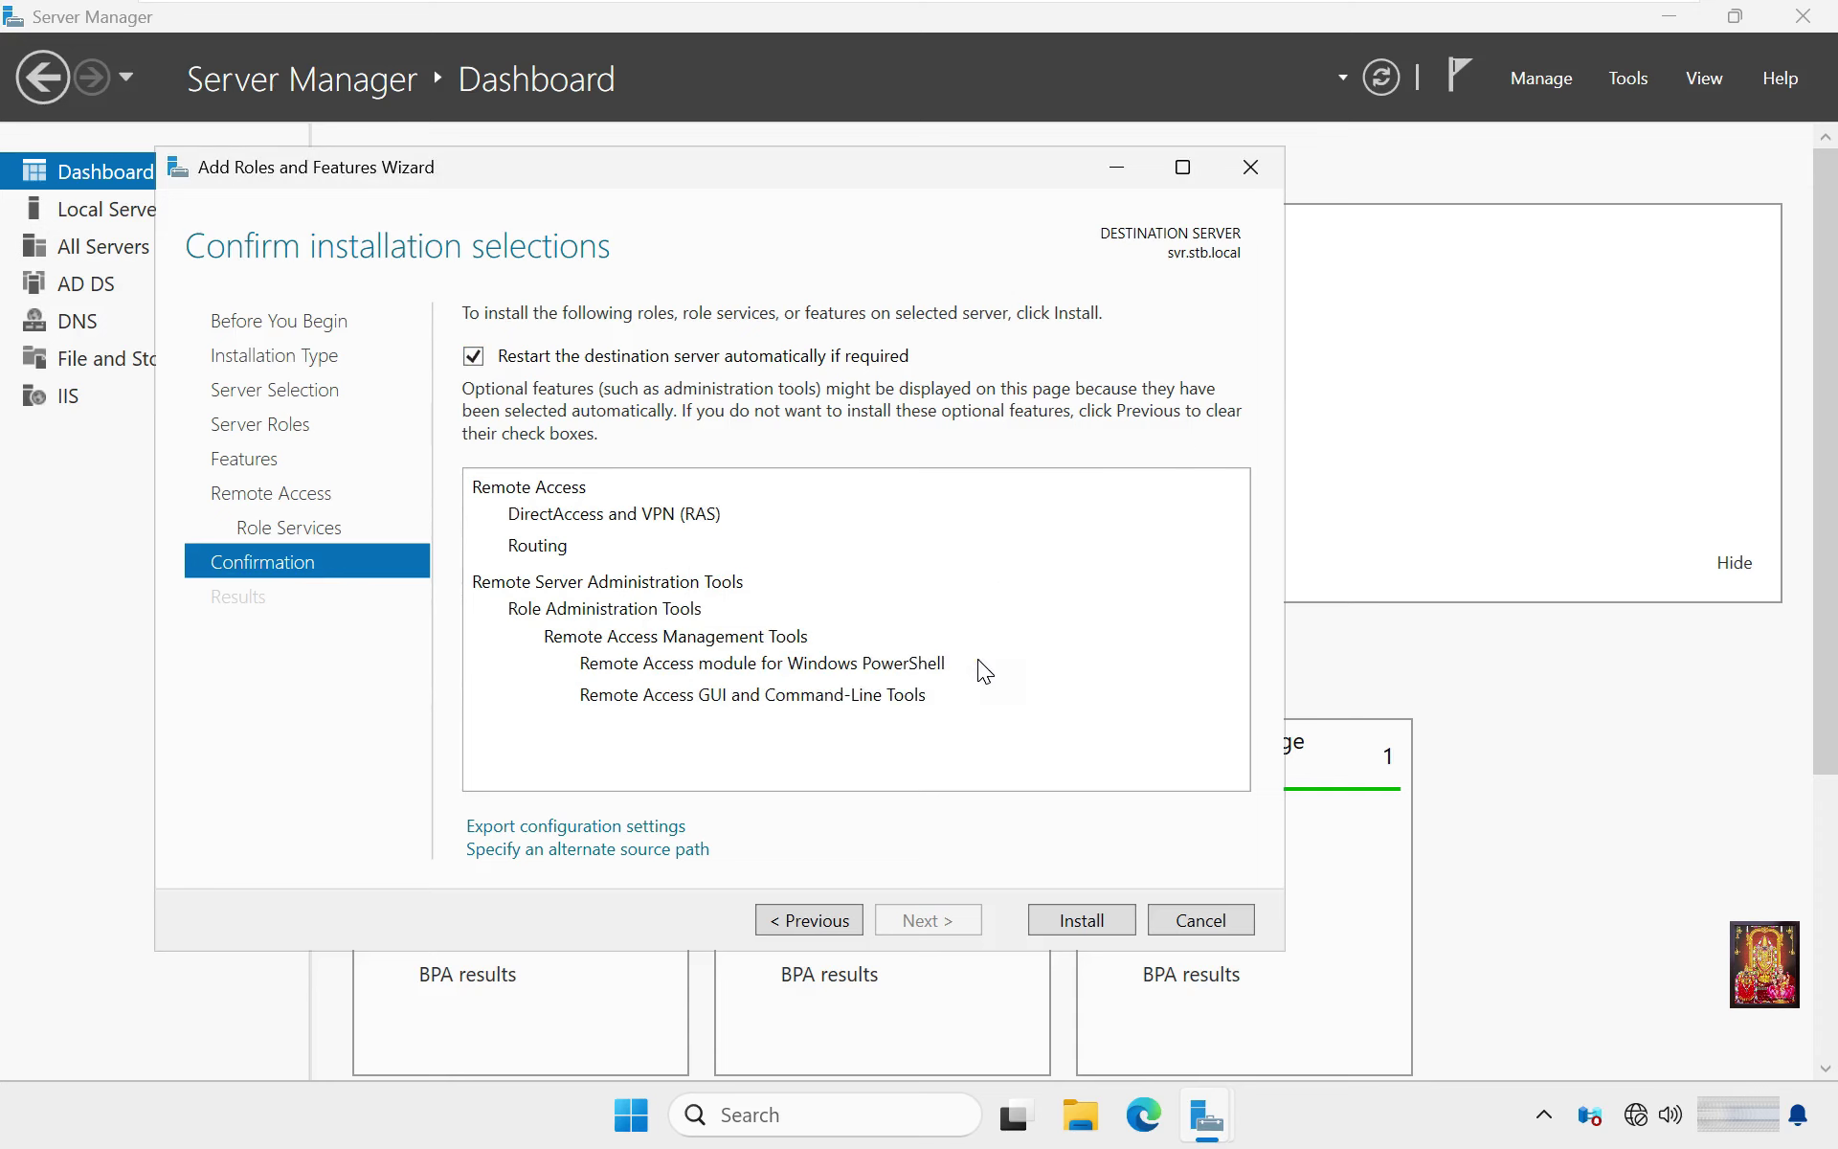
left_click(1080, 919)
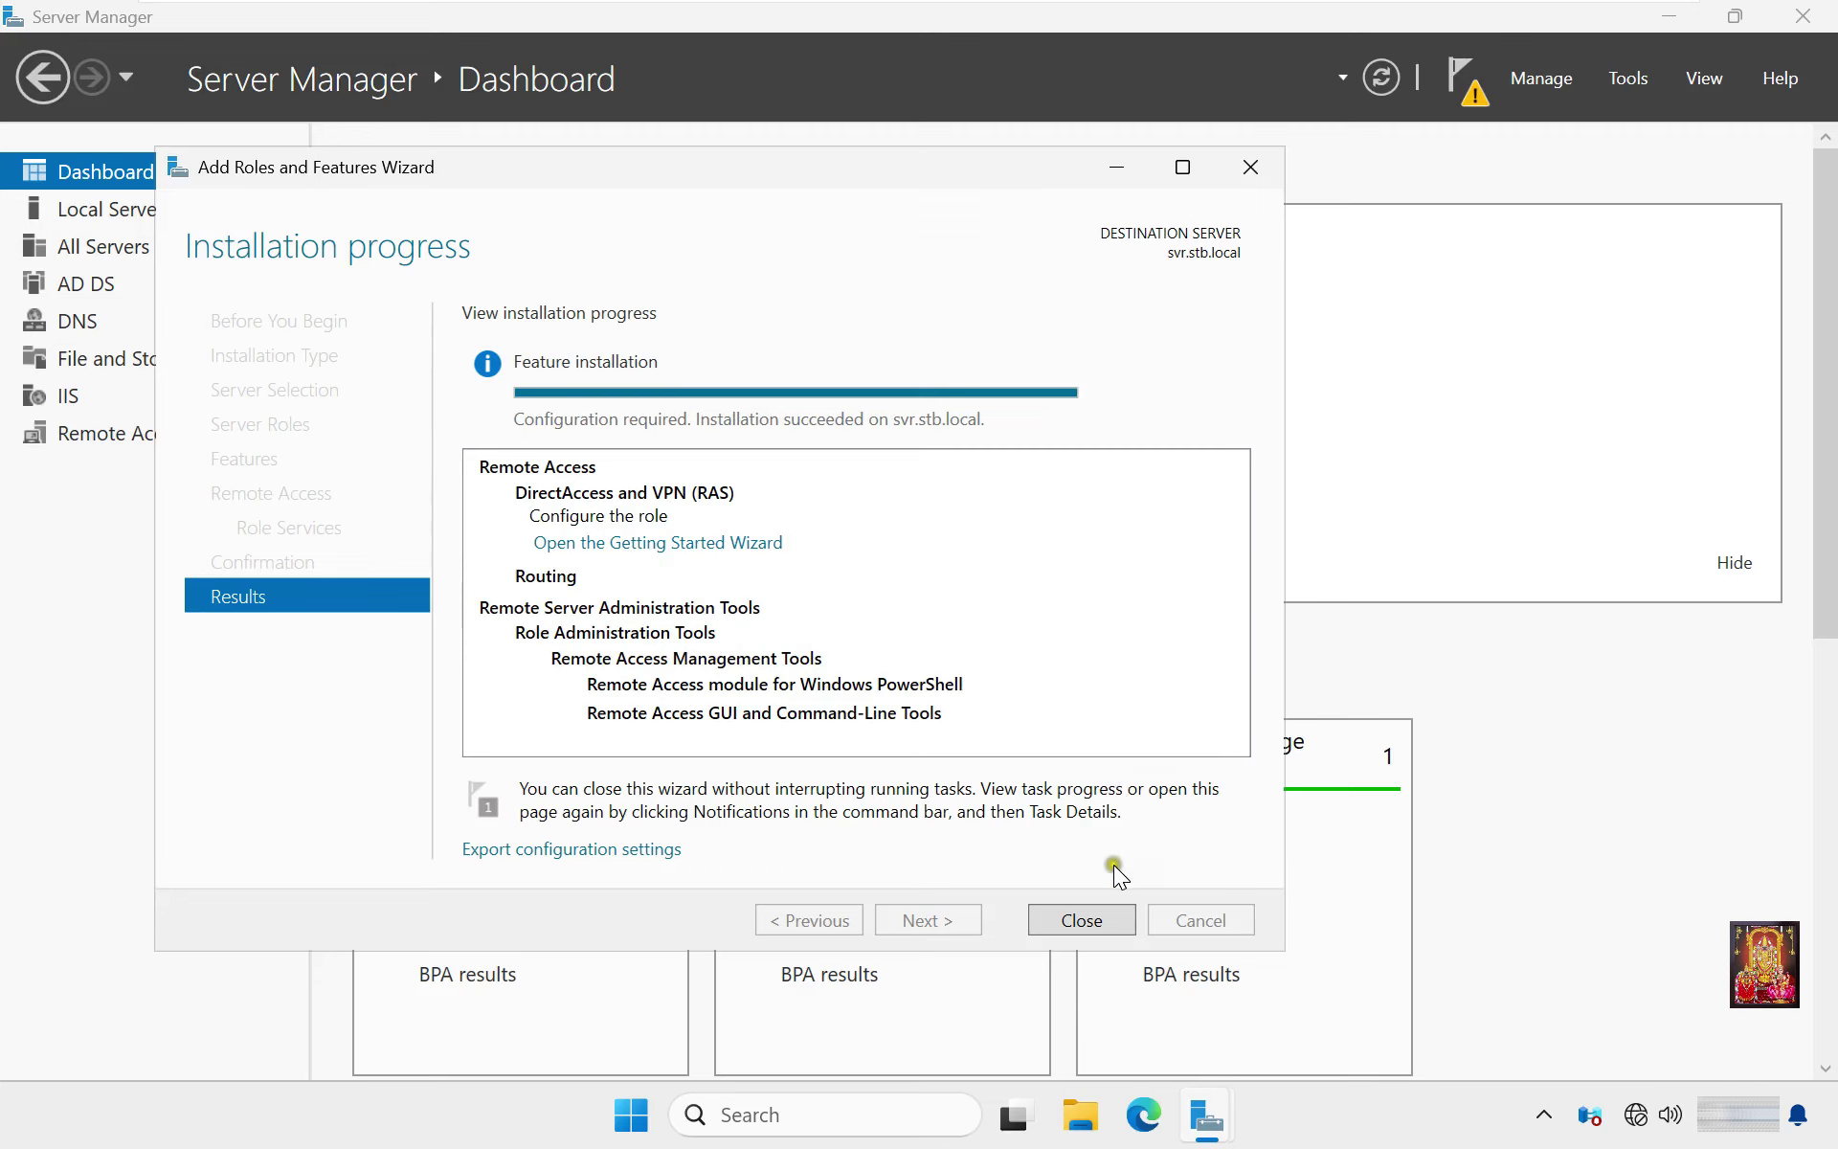
Launch the Routing and Remote Access console maximized and right-click the unconfigured server SVR (local).
left_click(1081, 919)
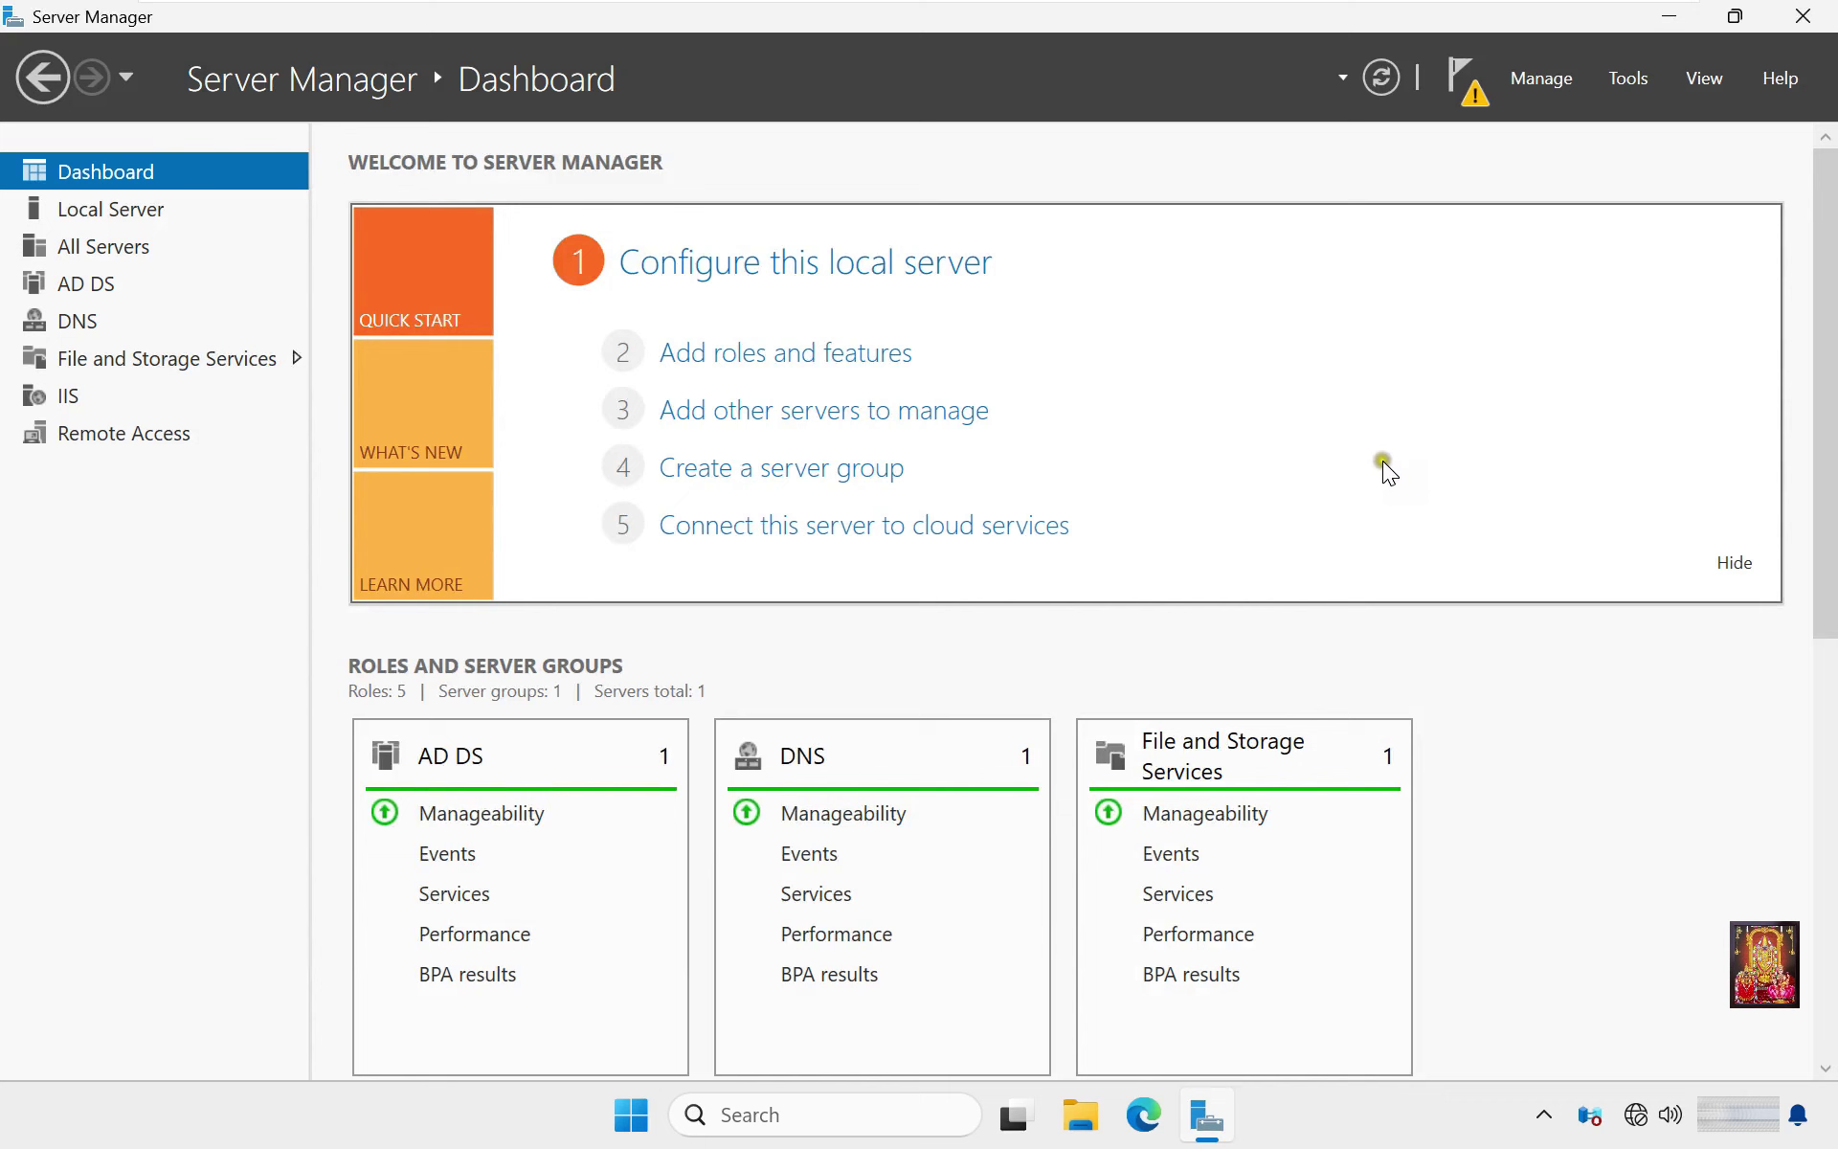
left_click(1628, 79)
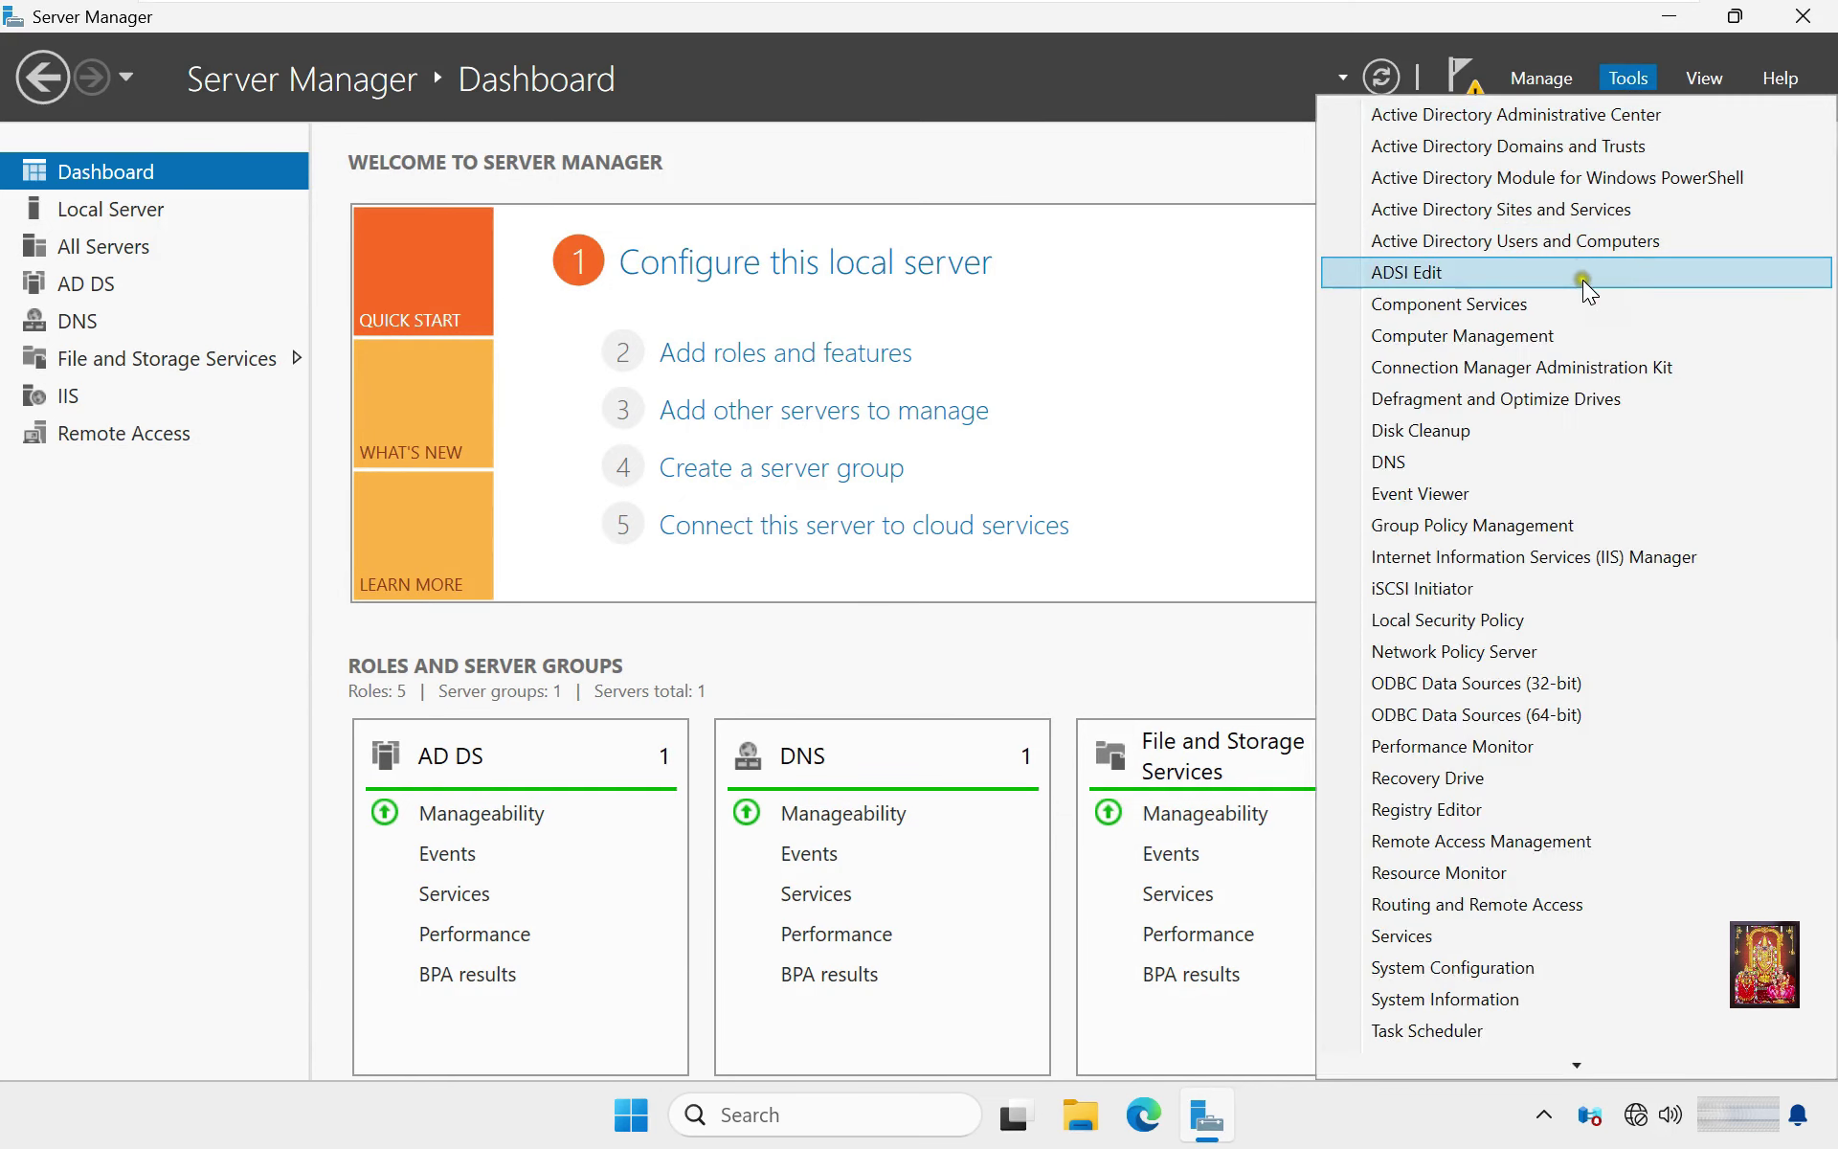
left_click(1467, 906)
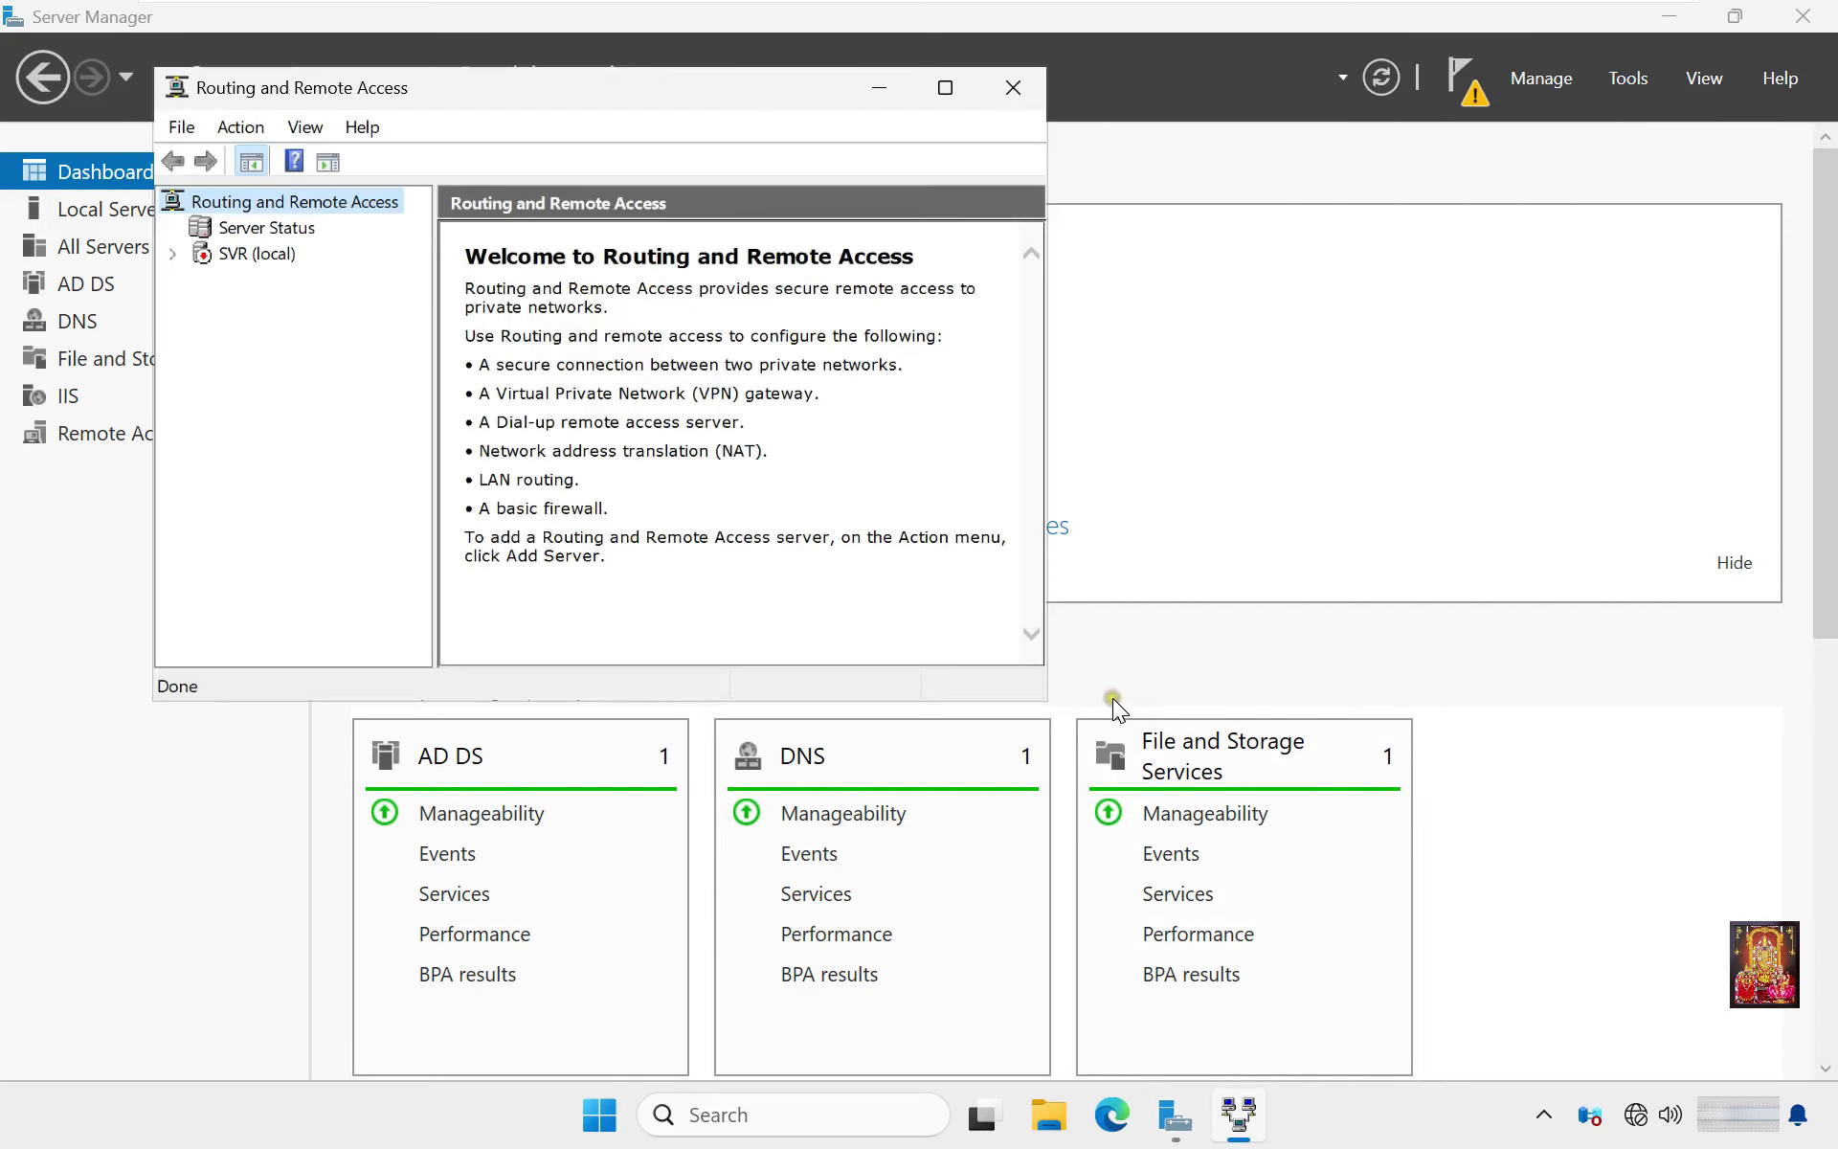
left_click(945, 87)
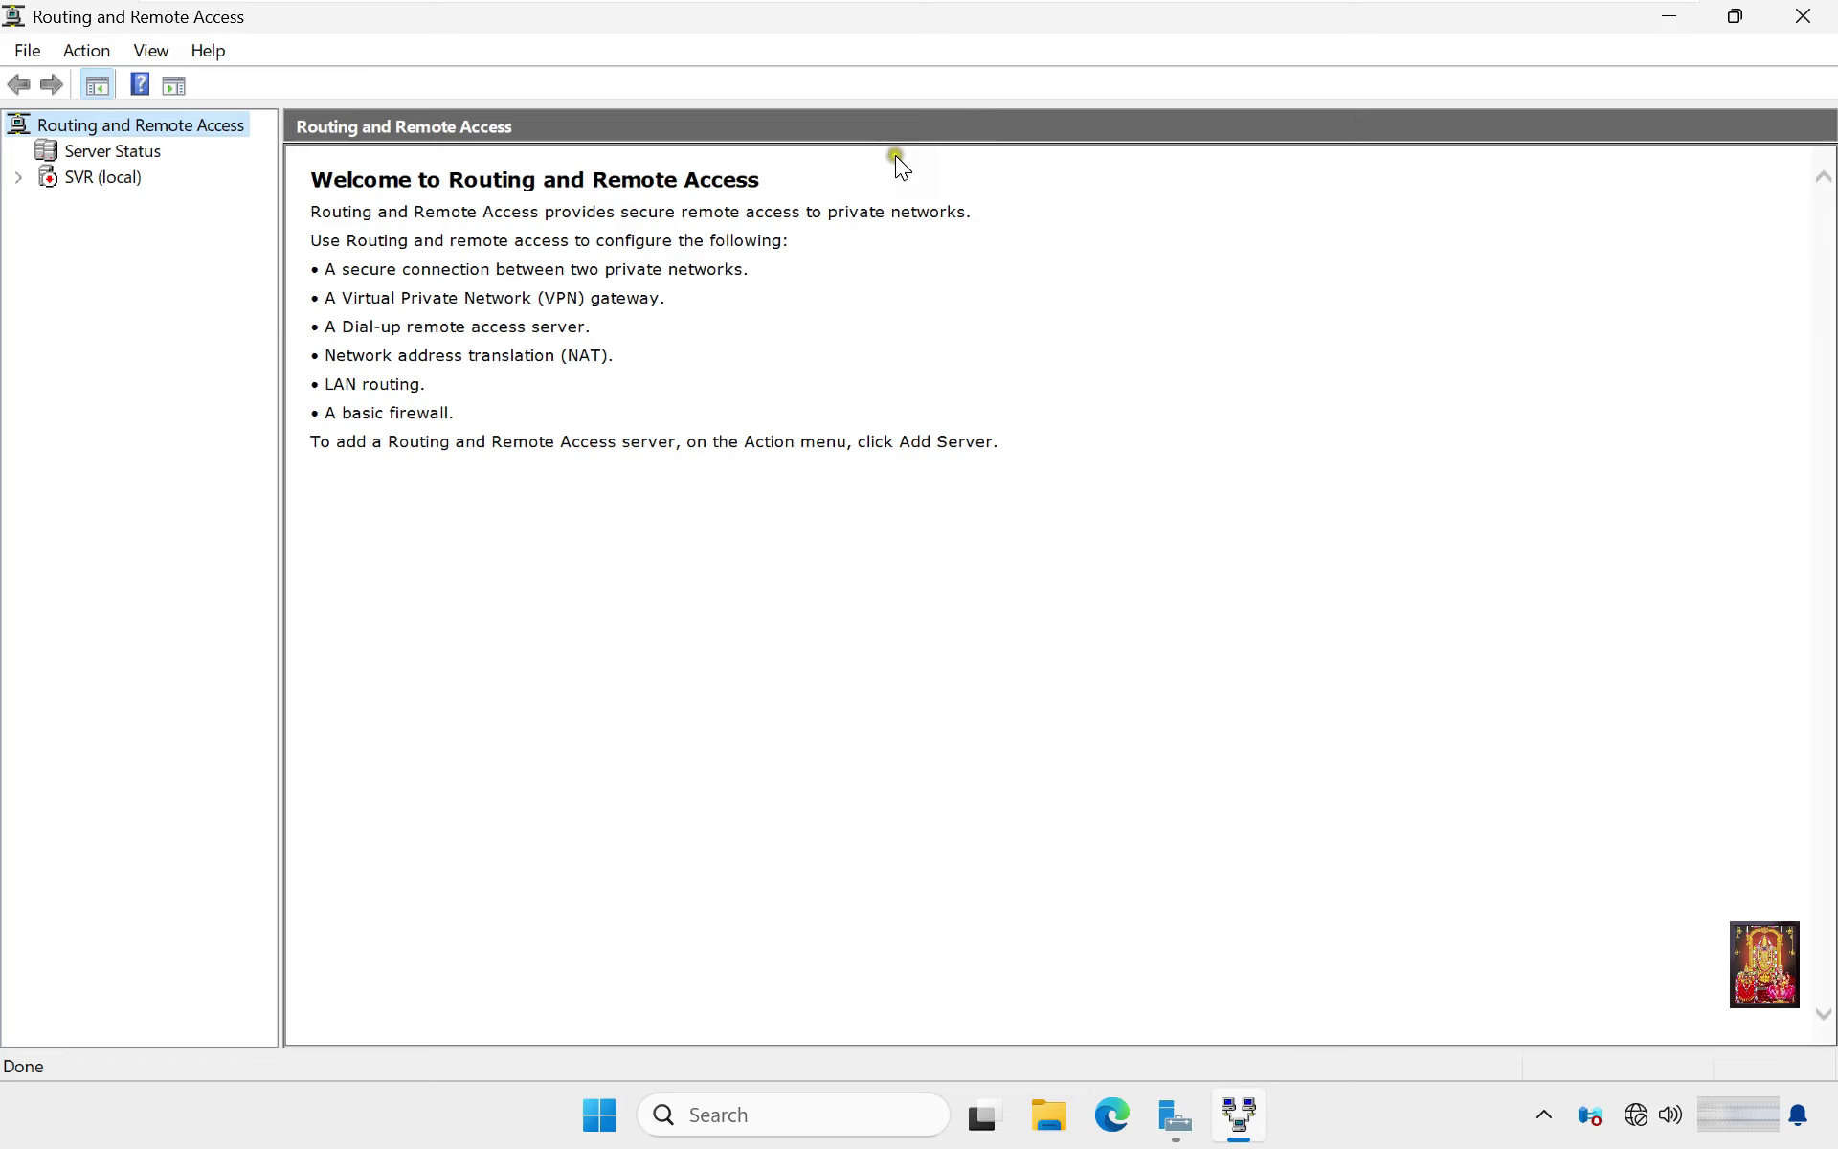
left_click(100, 178)
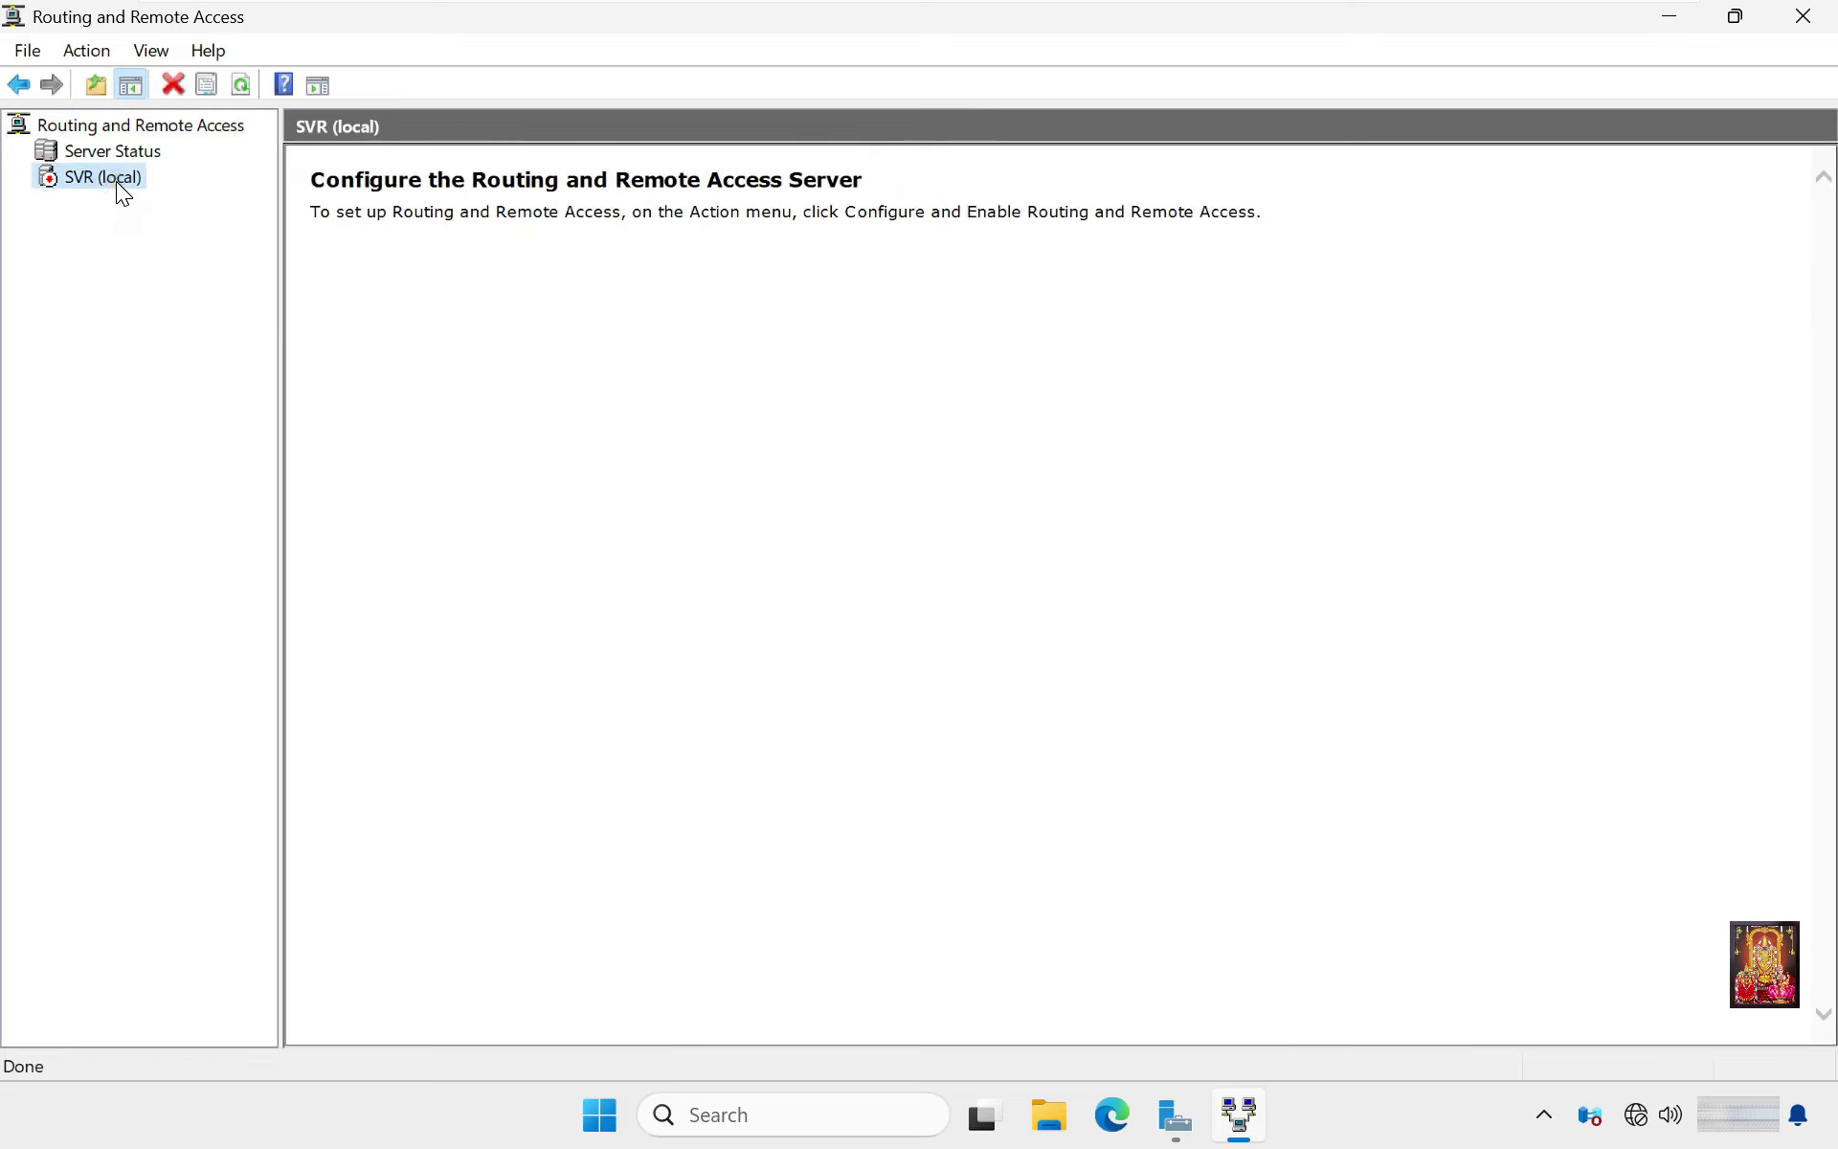
right_click(119, 186)
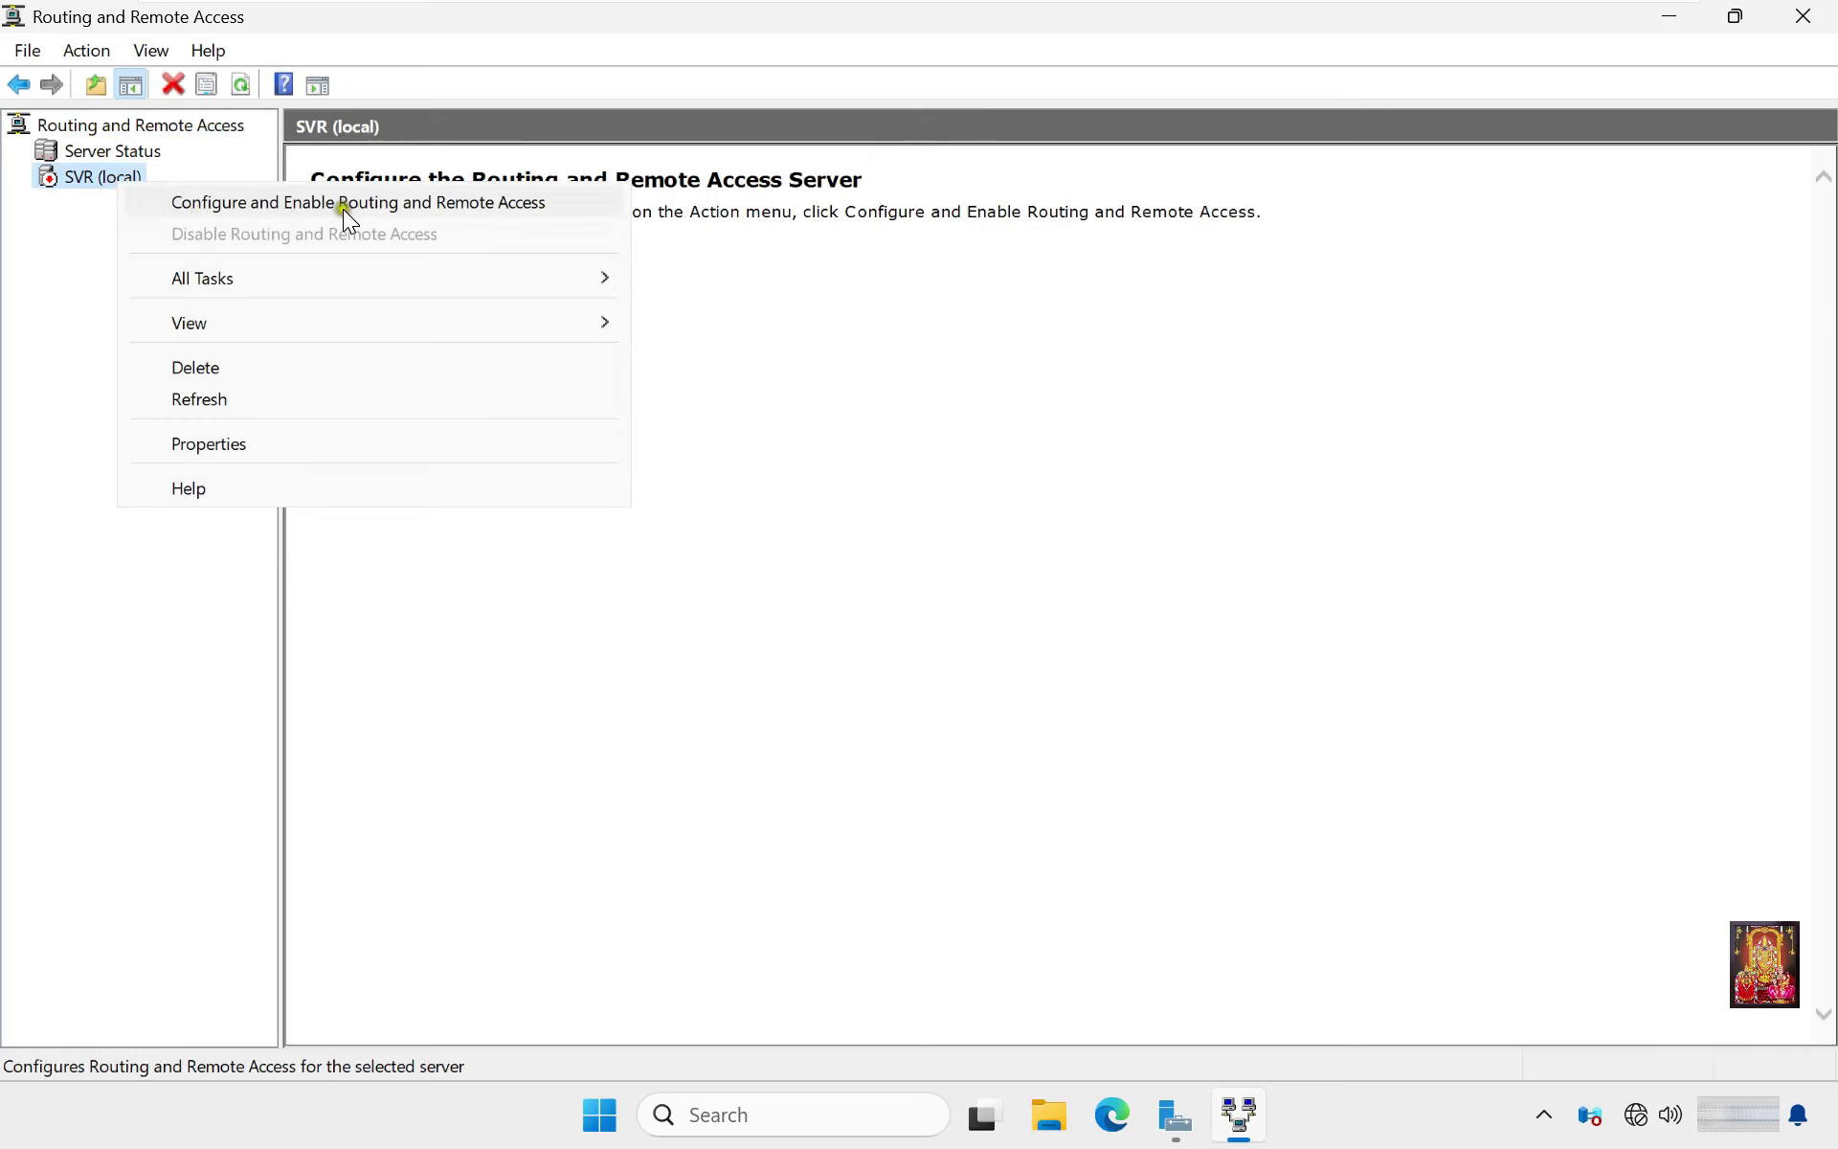
Start the Configure and Enable Routing and Remote Access wizard with VPN access and NAT.
left_click(388, 205)
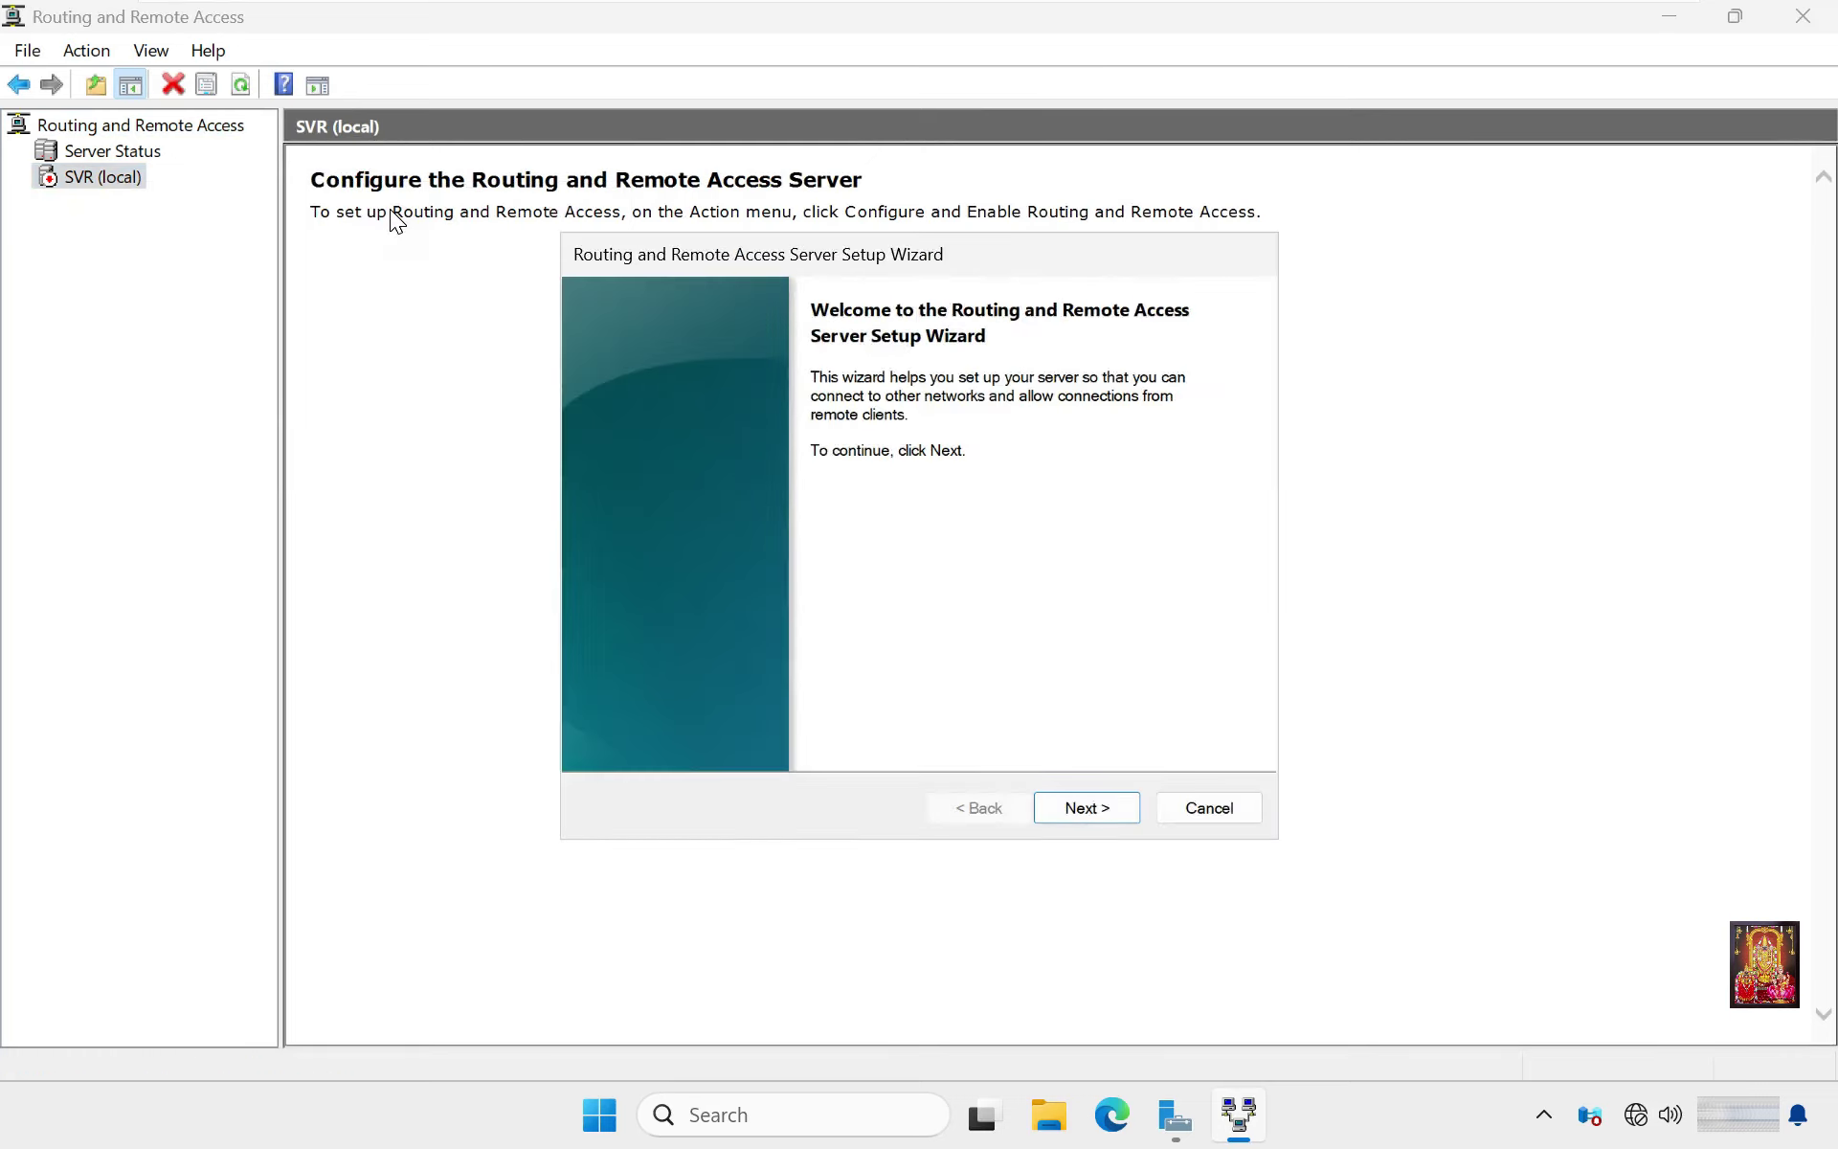
left_click(1107, 807)
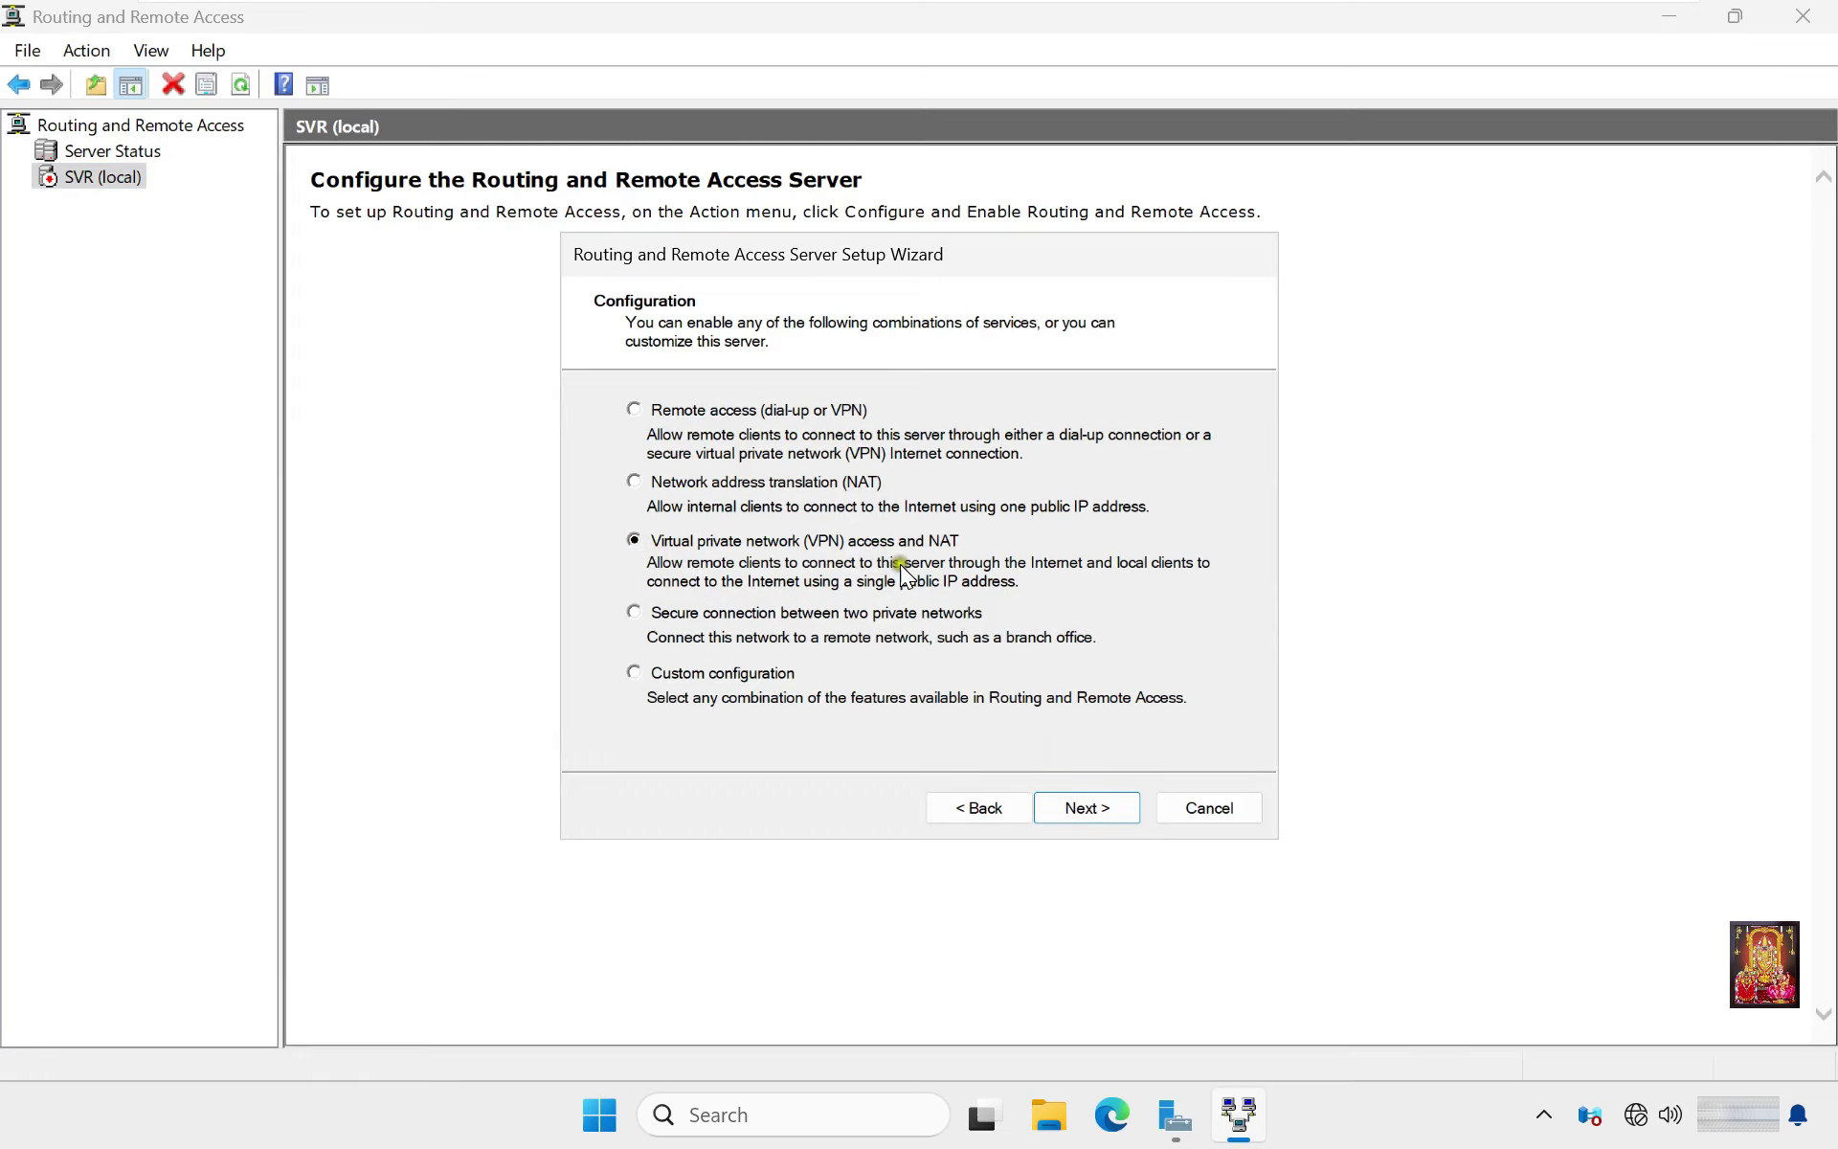
left_click(1085, 797)
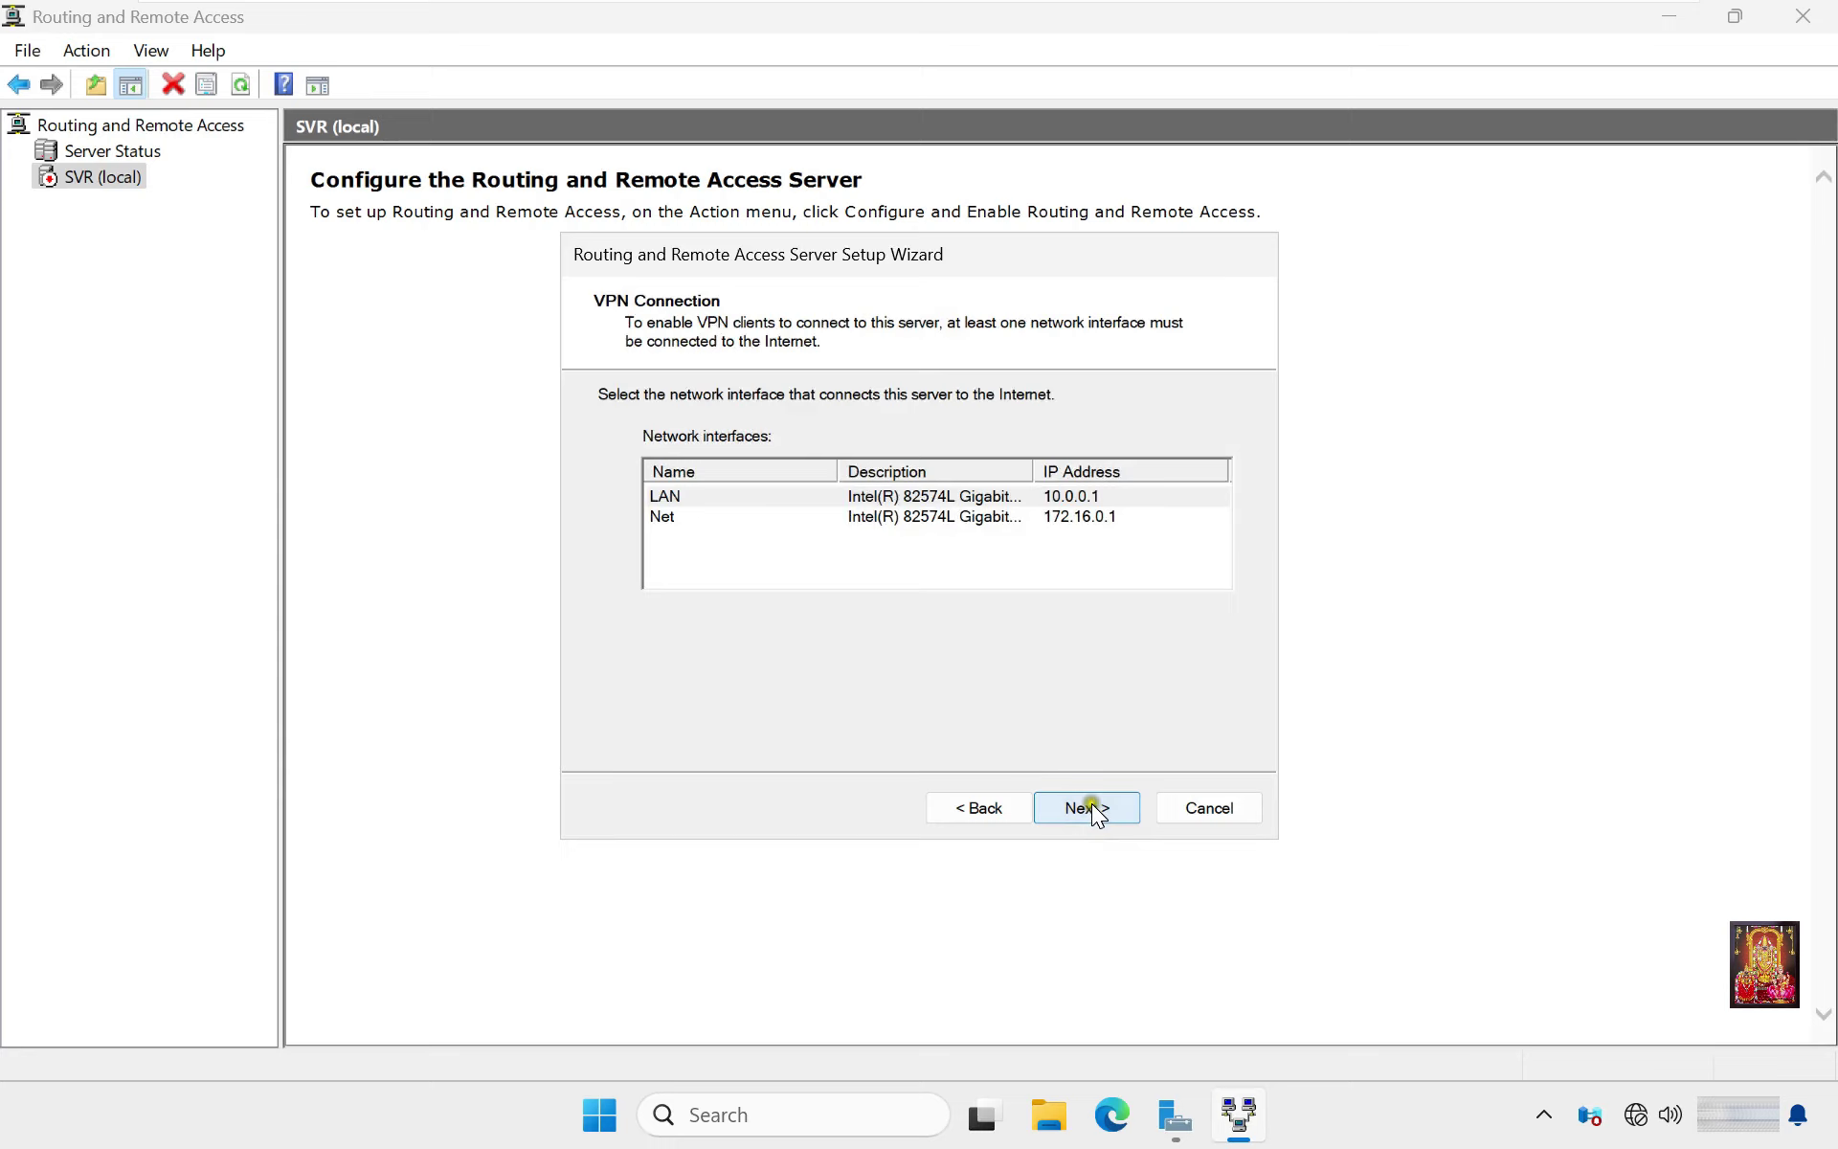
left_click(986, 547)
Select Net as the Internet interface and assign client addresses from a specified range.
left_click(891, 516)
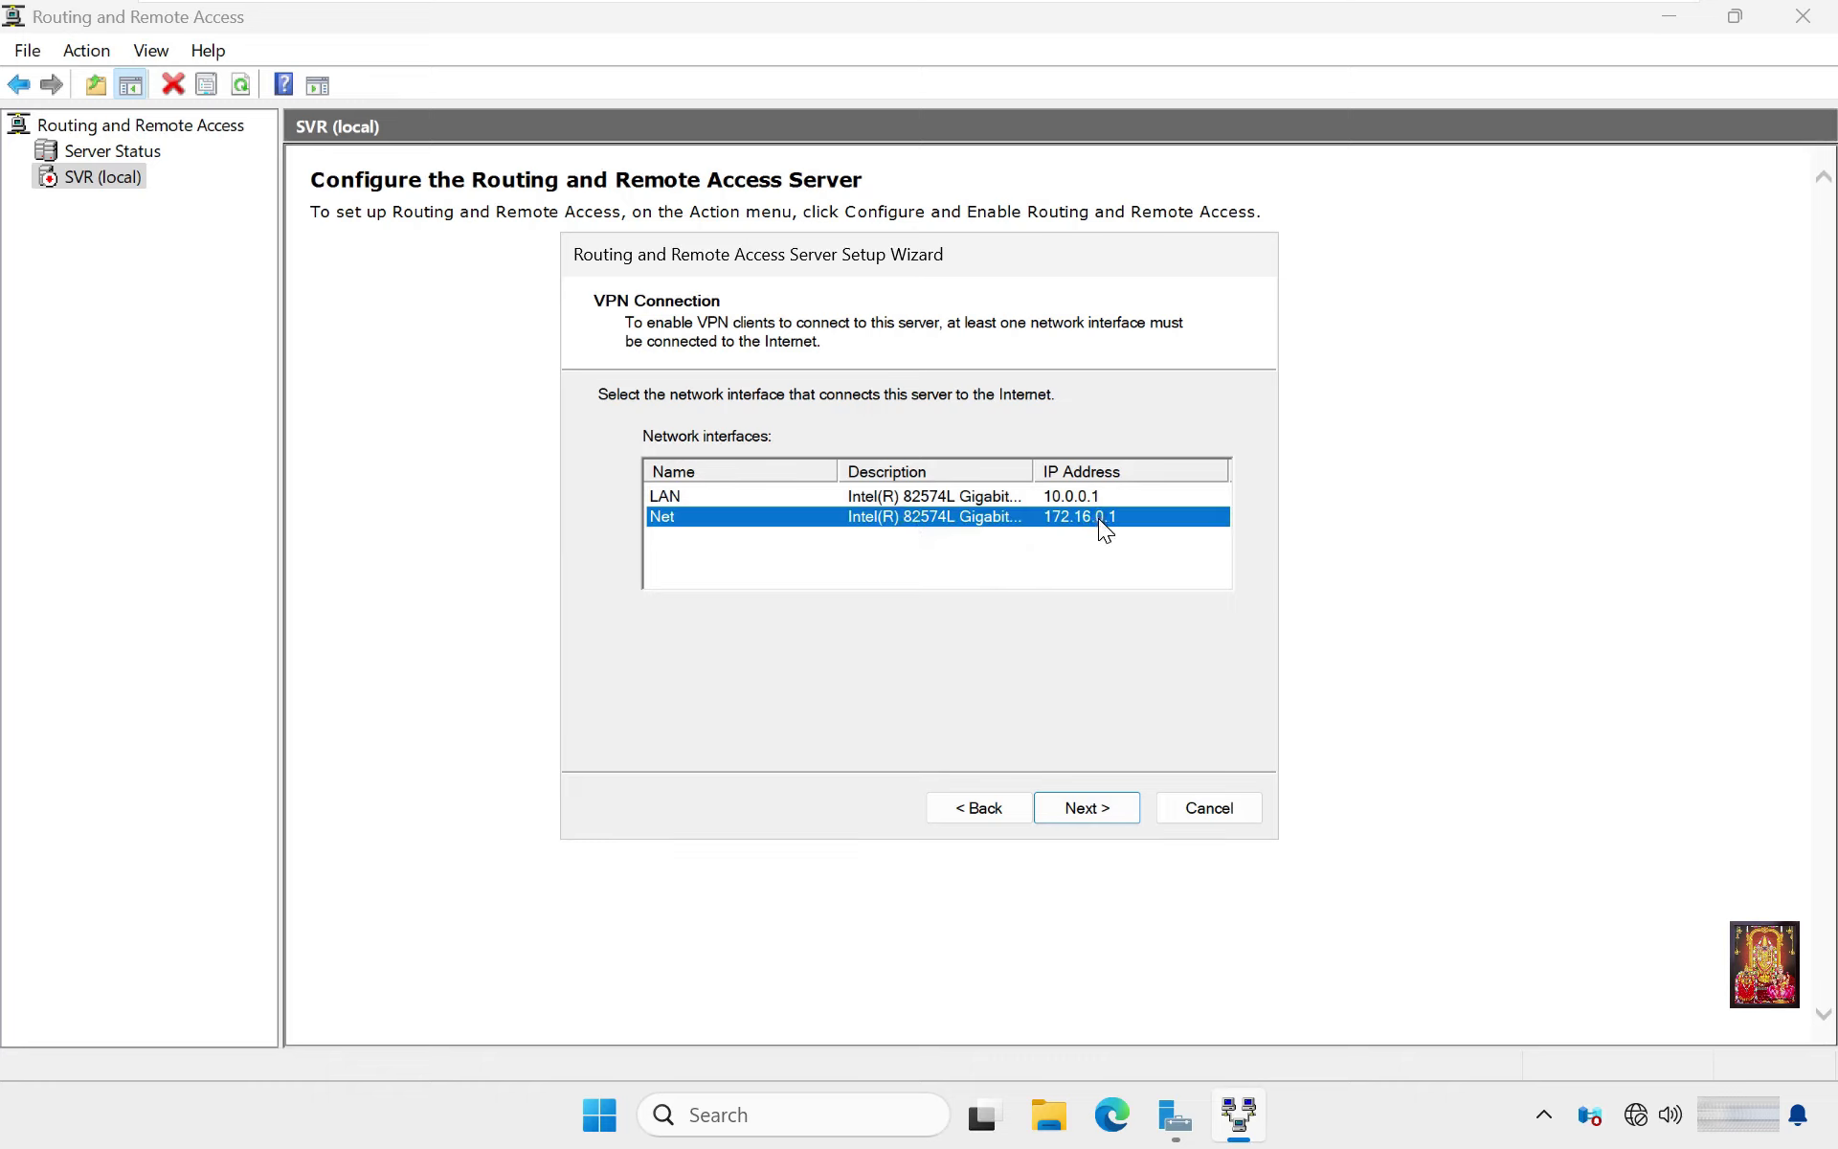
left_click(1102, 812)
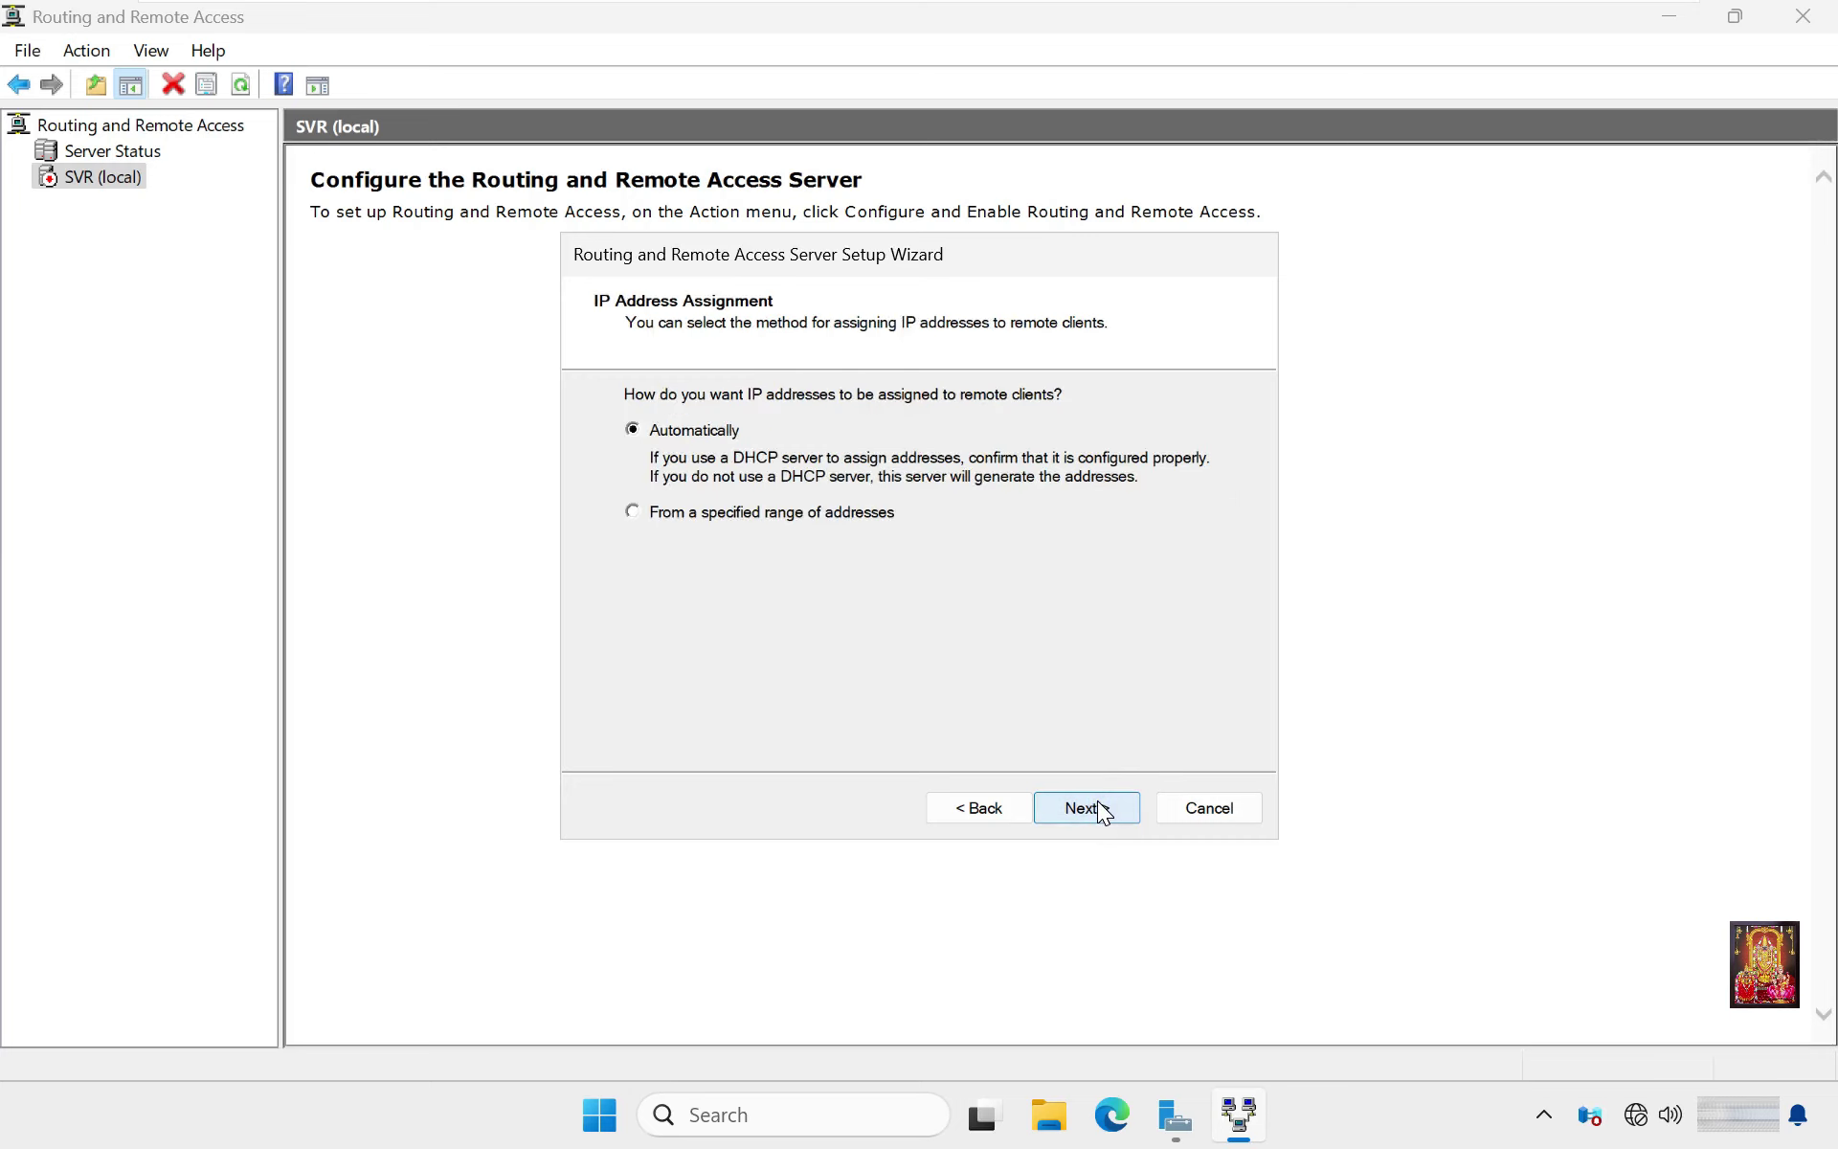
left_click(1016, 726)
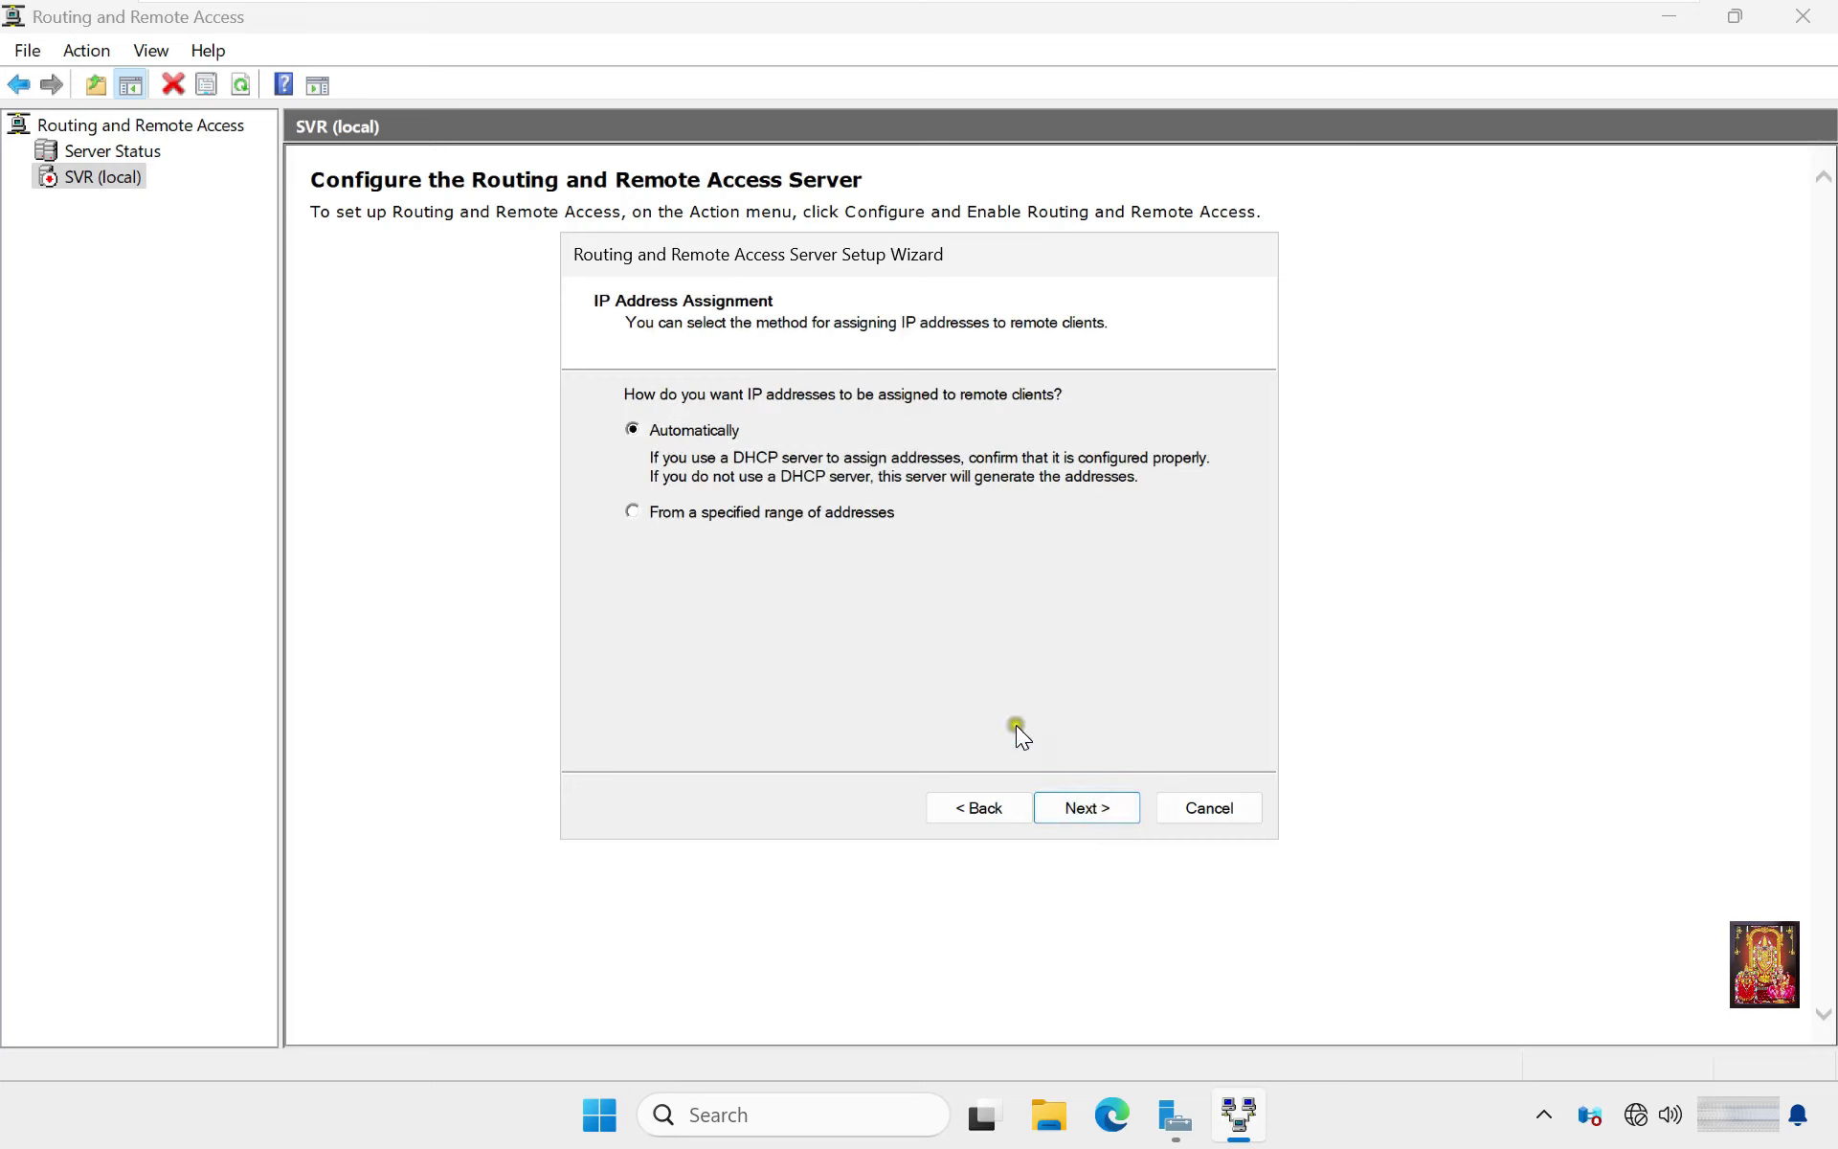
left_click(755, 515)
left_click(1084, 807)
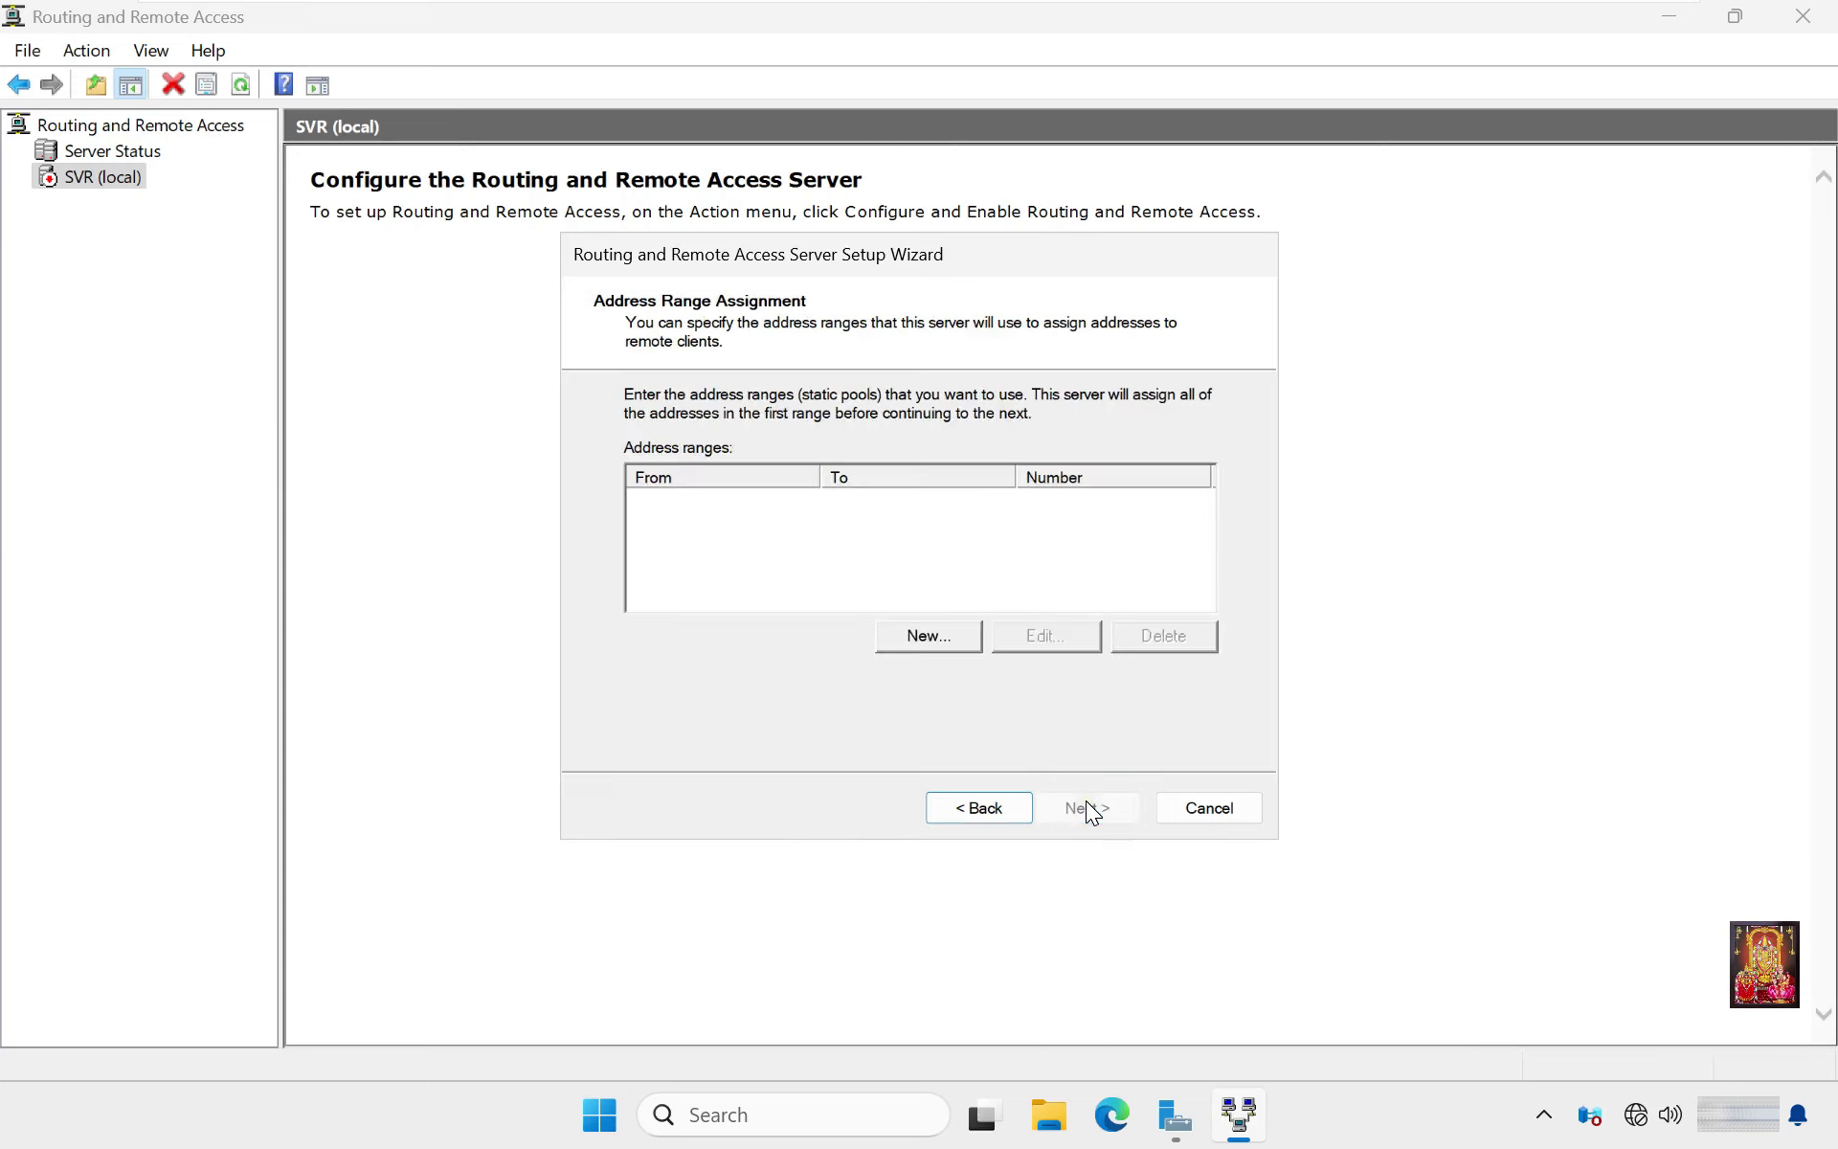
Add the IPv4 address range 10.0.0.150 to 10.0.0.199, 50 addresses.
left_click(925, 637)
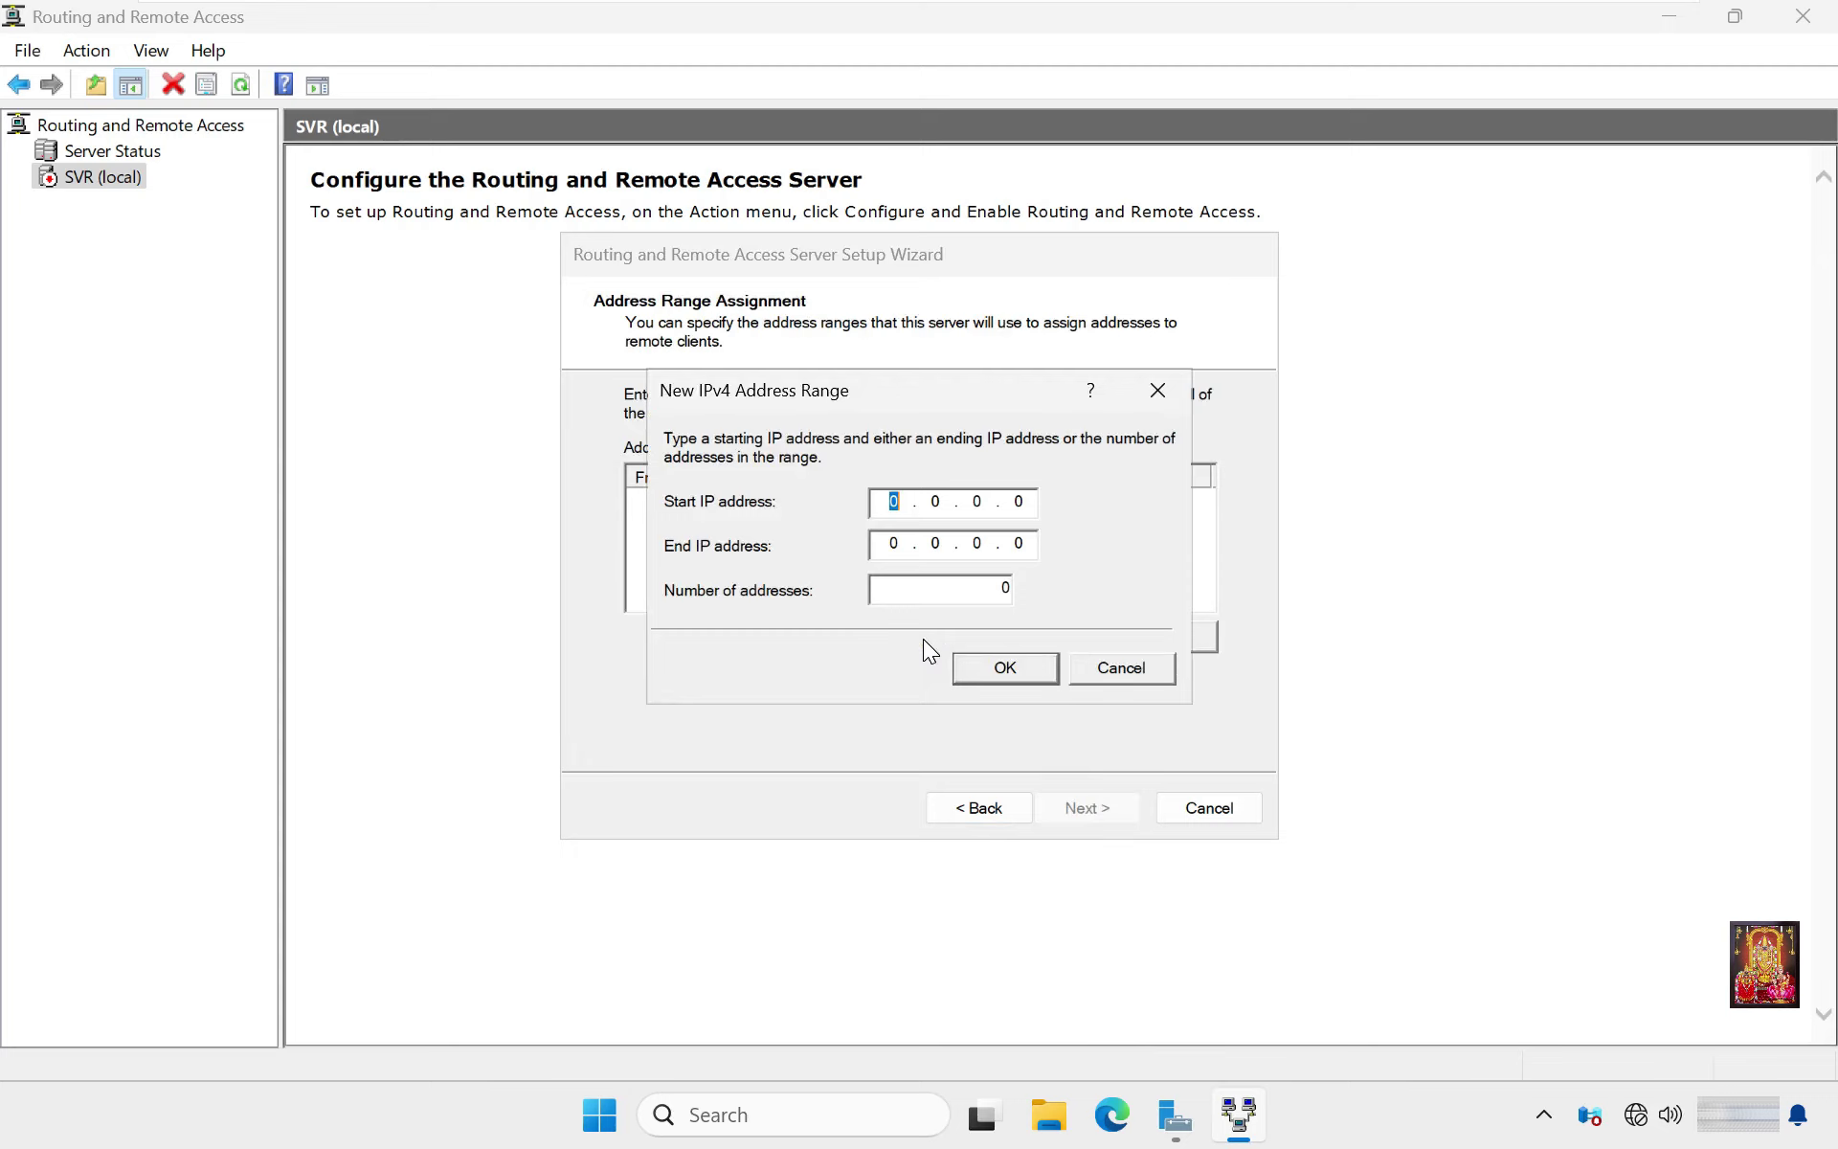
type("10 . 0 . 0 . 150")
left_click(896, 543)
type("10.0.0.199")
double_click(1001, 589)
left_click(1004, 667)
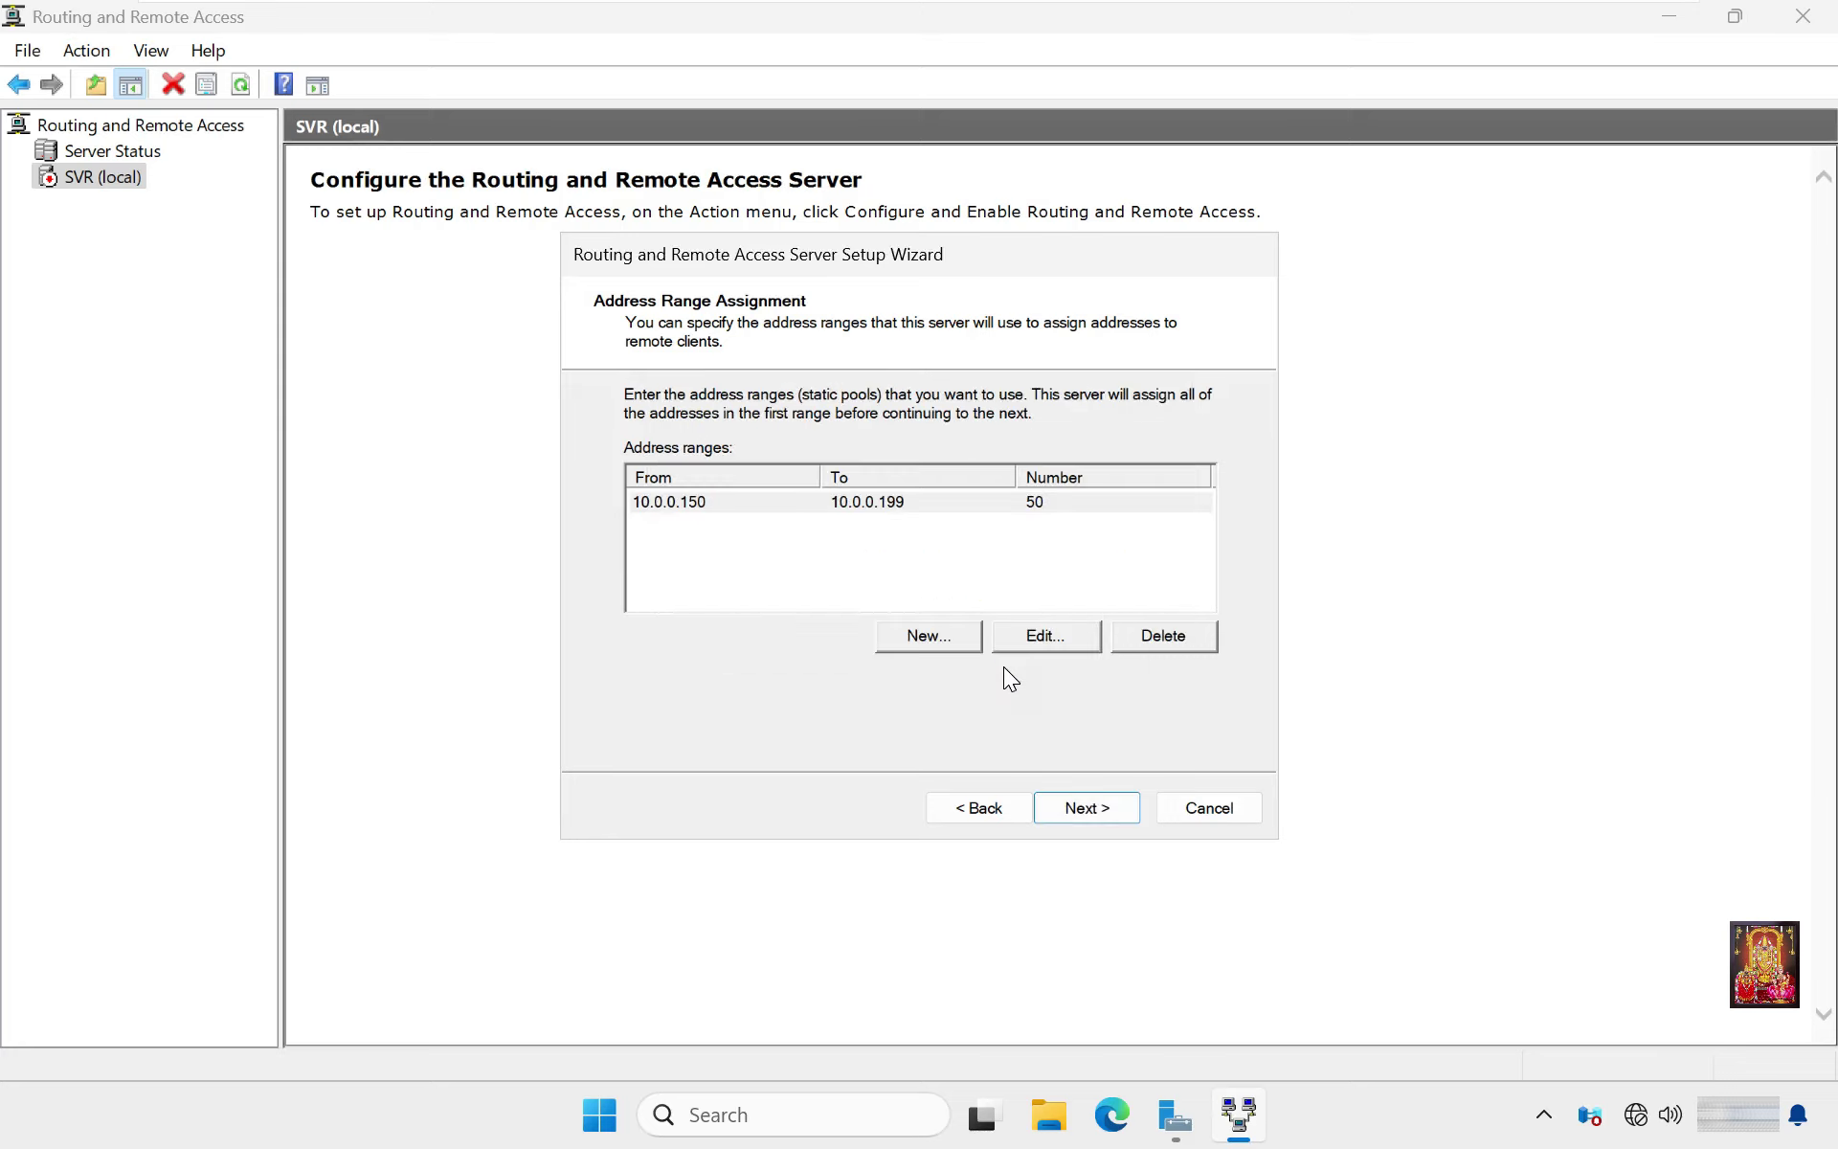
Keep local authentication without RADIUS, finish the VPN setup, and dismiss the DHCP relay notice.
left_click(1088, 810)
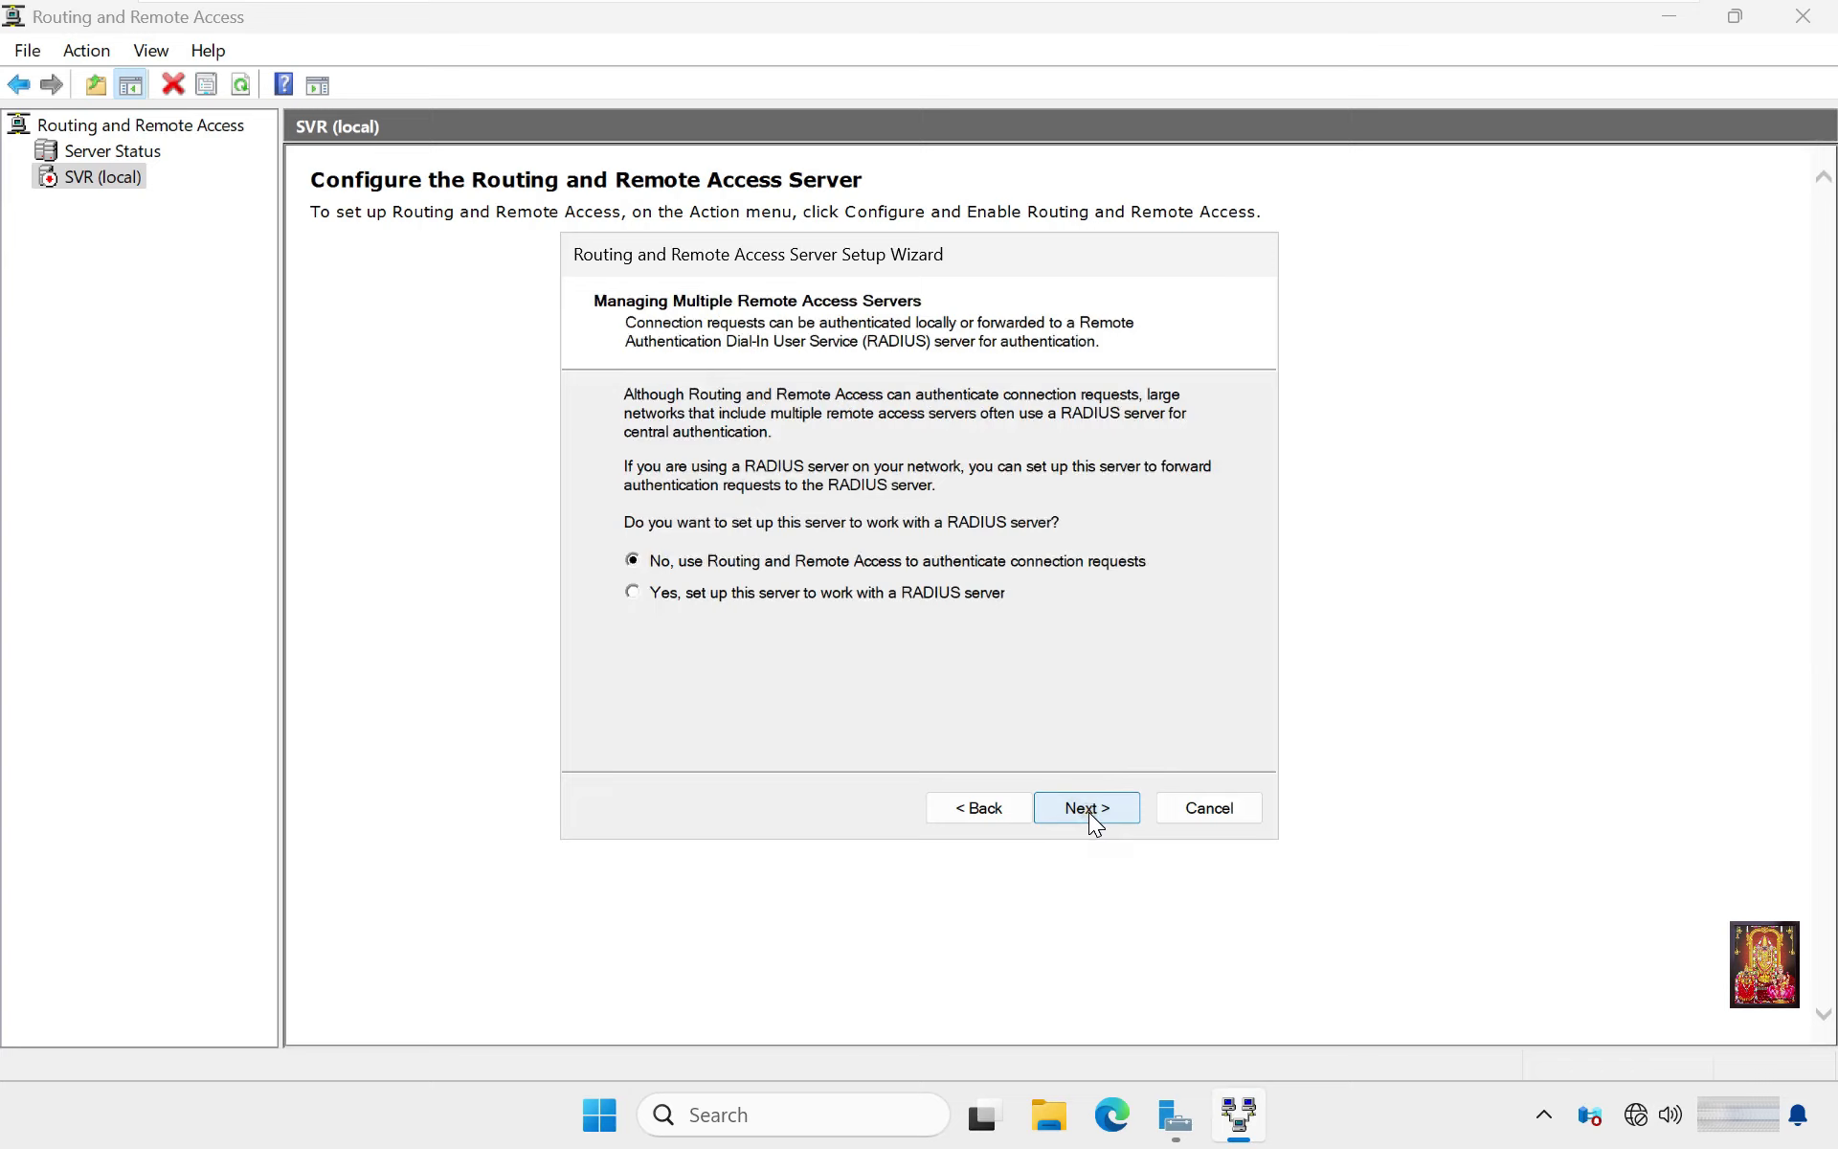
left_click(853, 668)
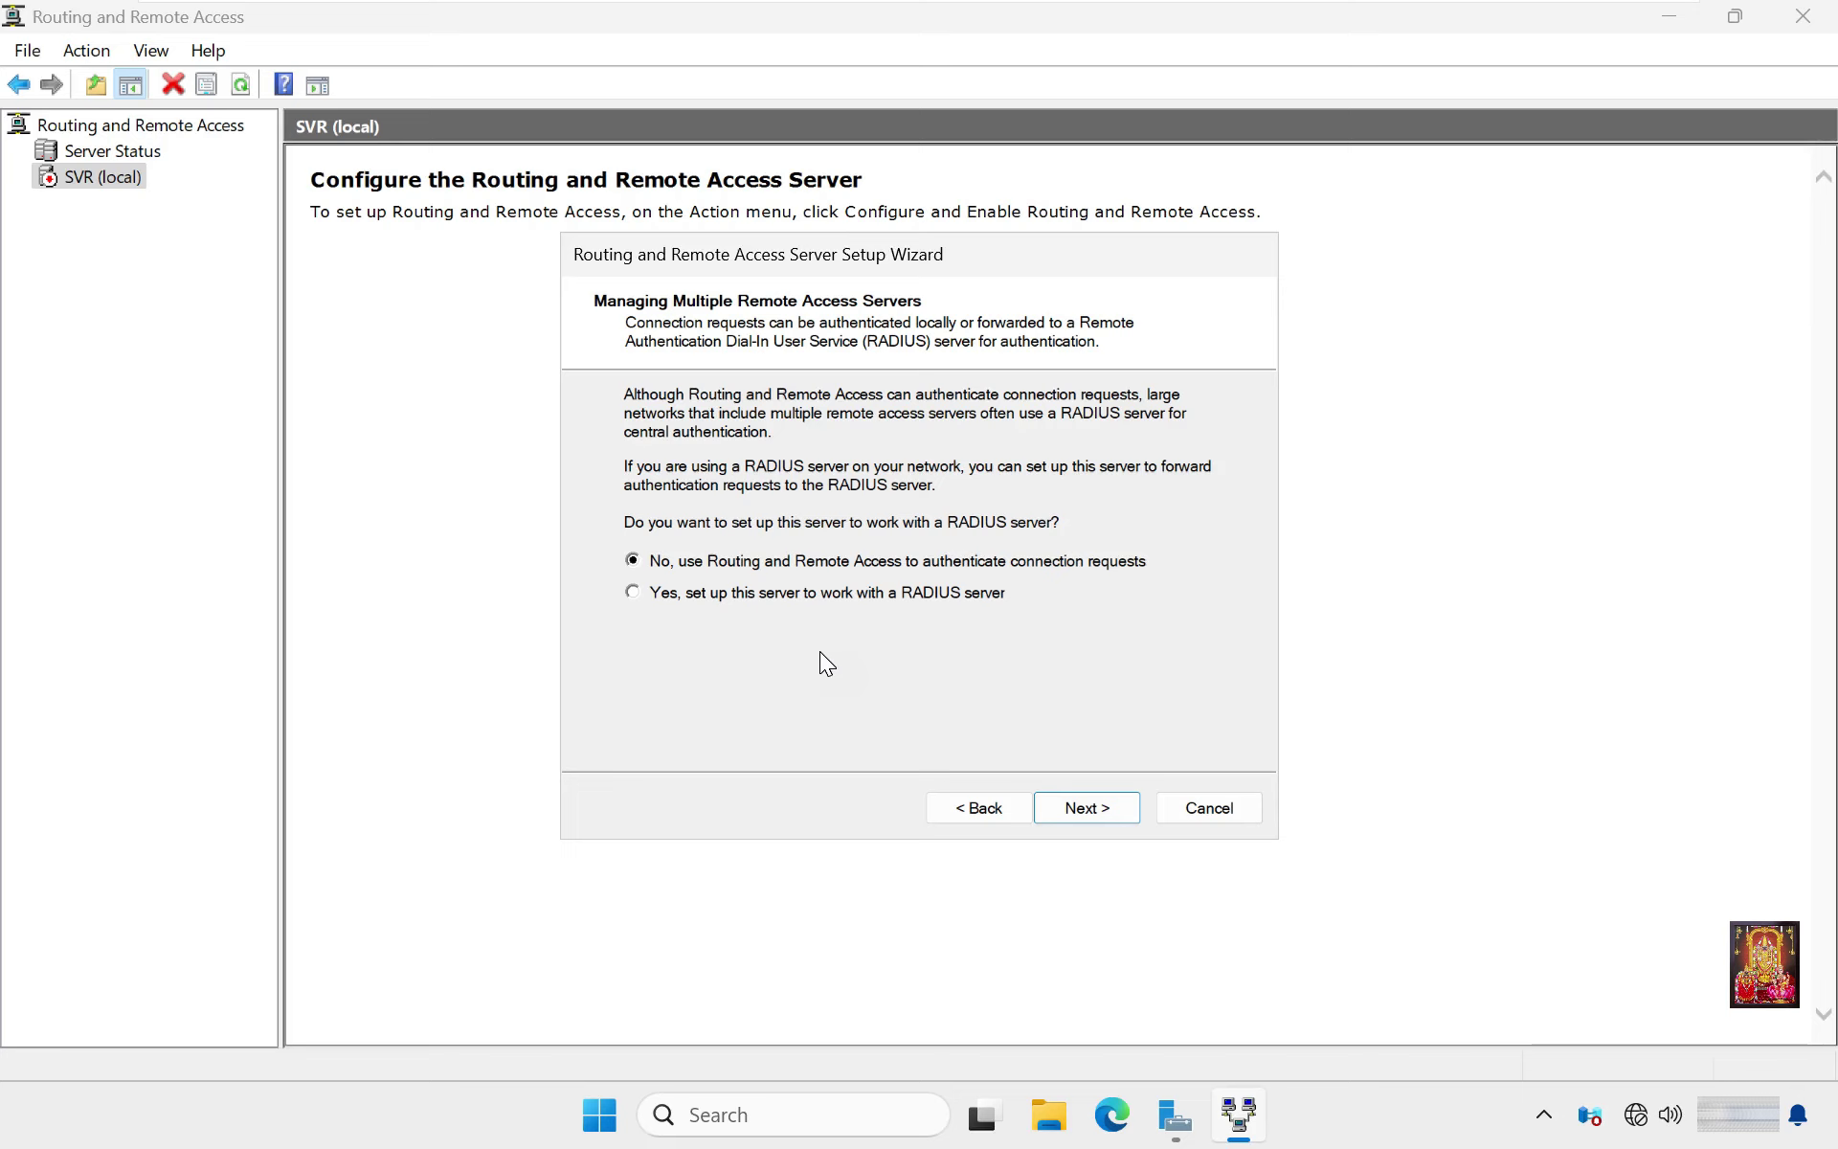
left_click(1086, 808)
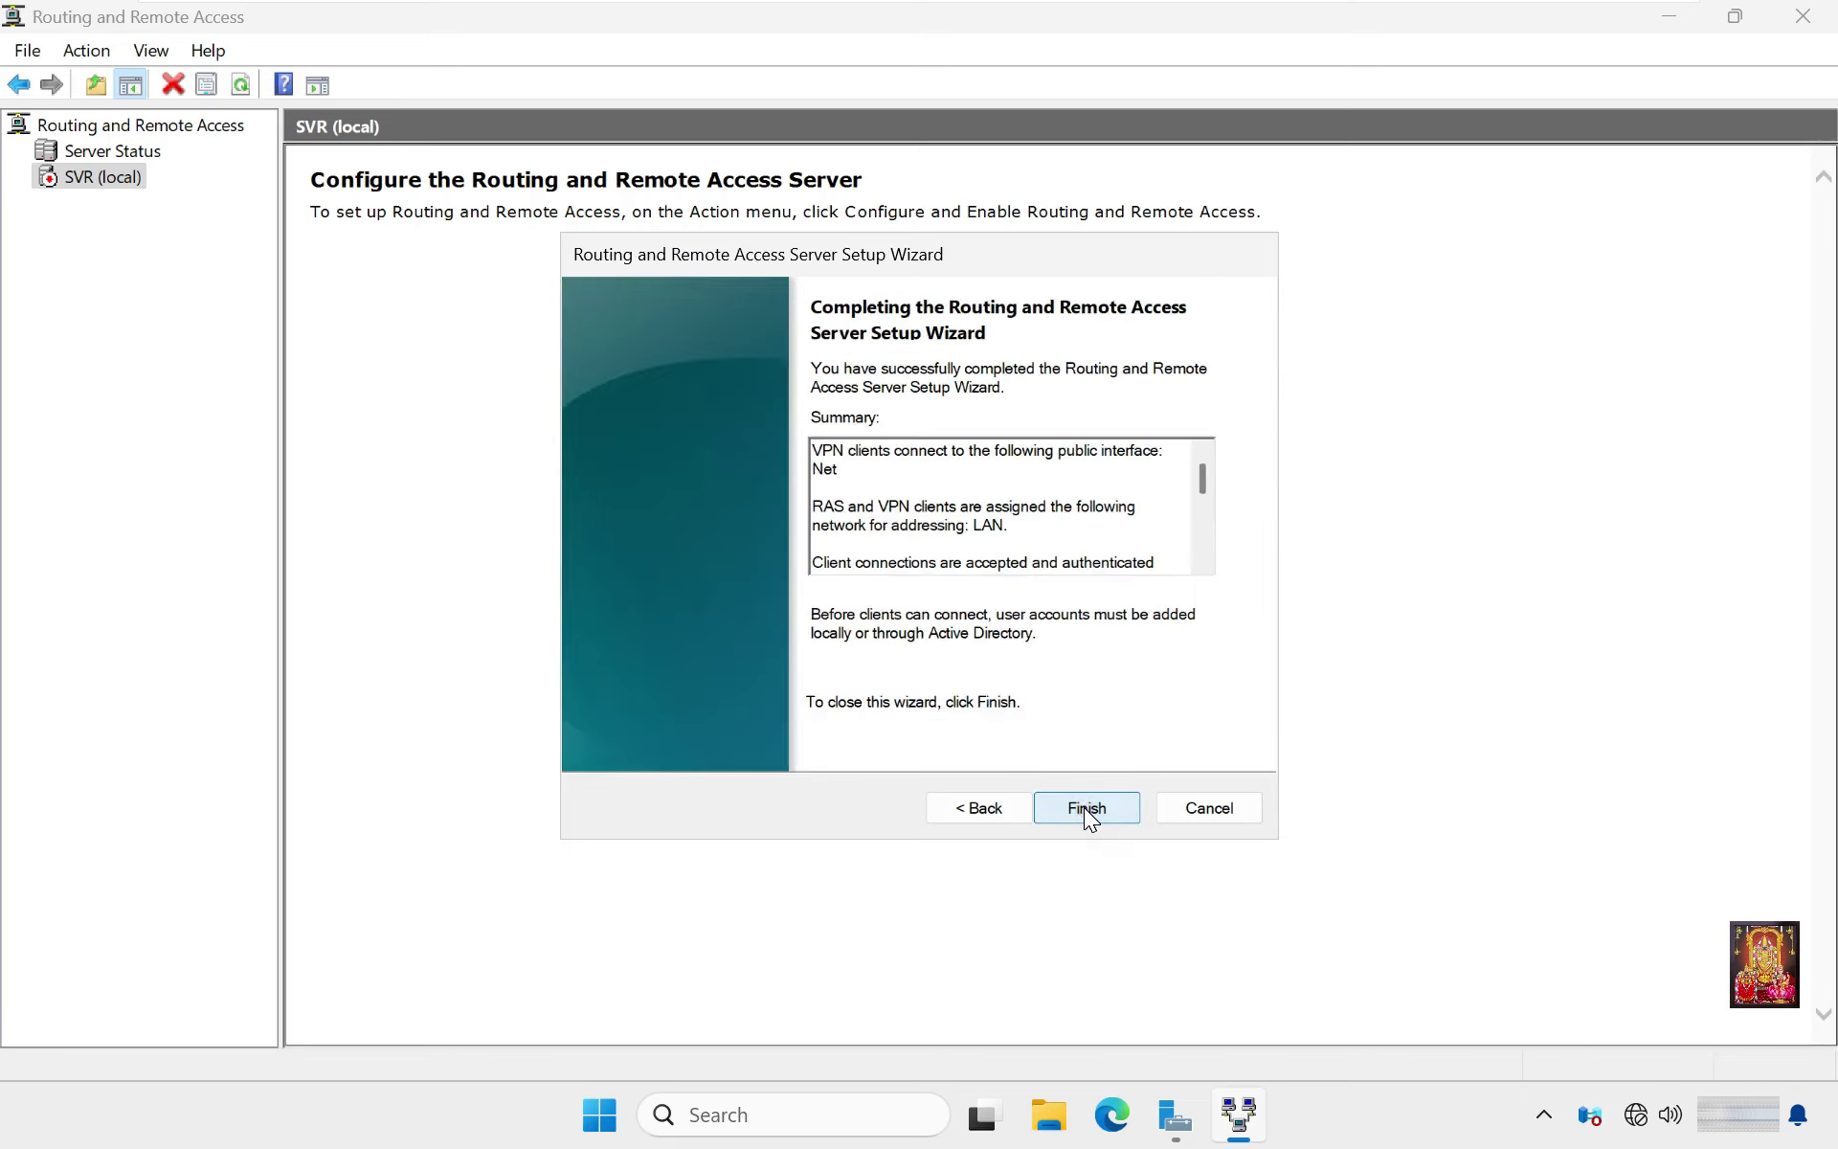
left_click(1086, 807)
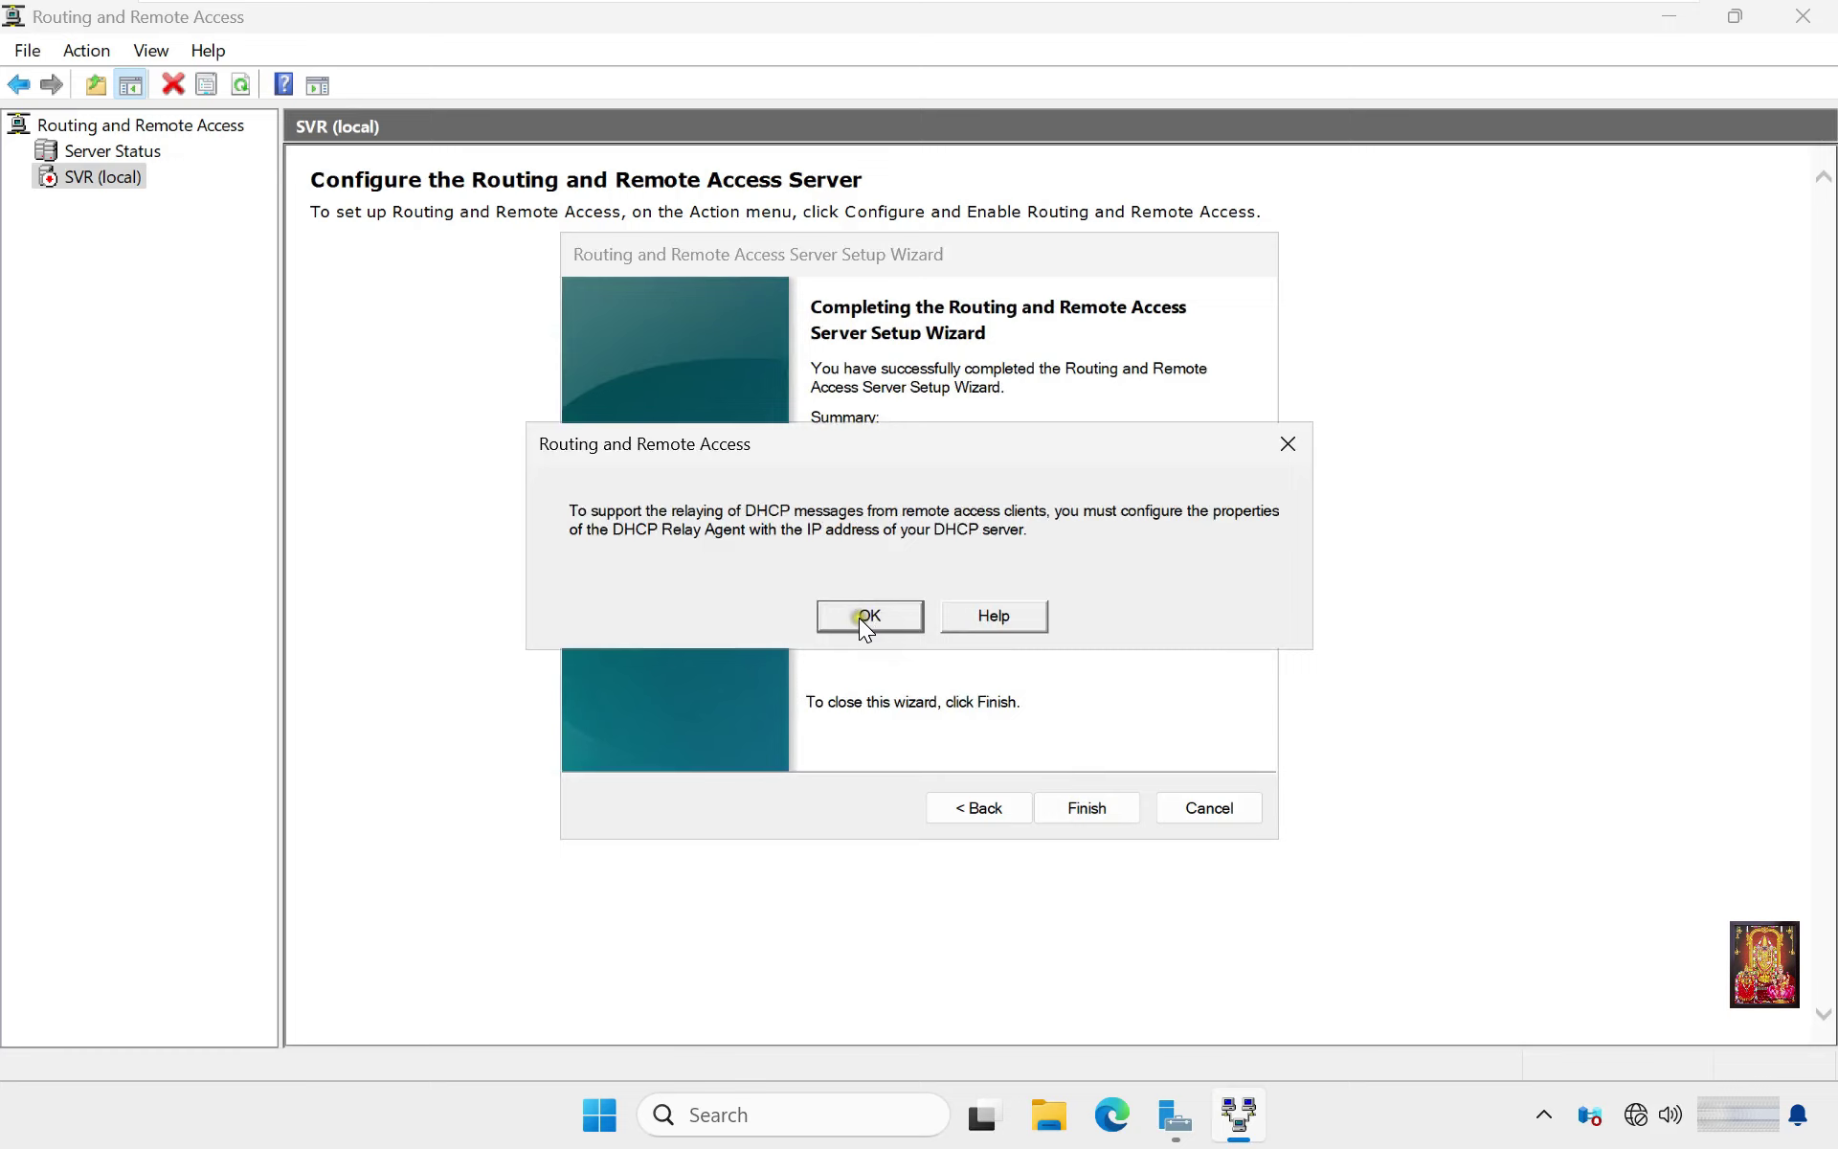
left_click(869, 617)
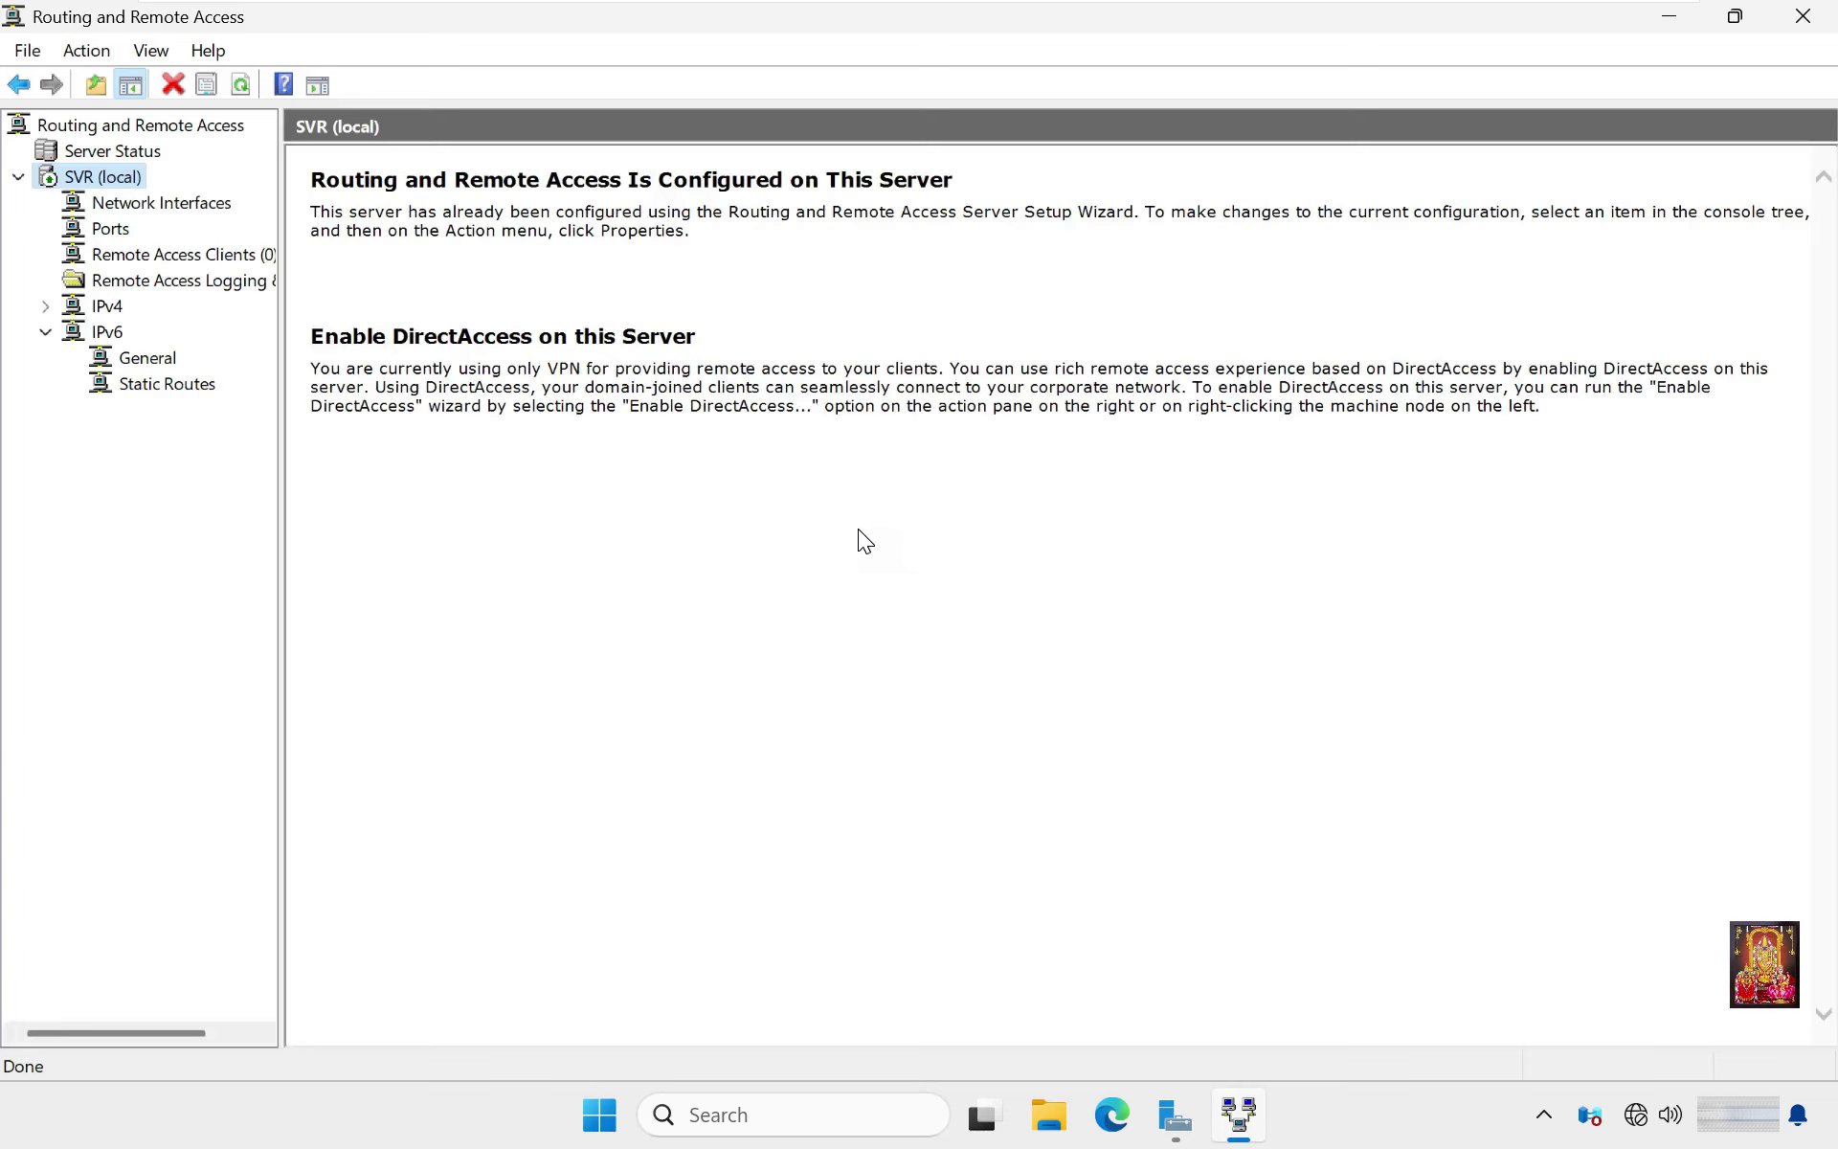
Launch Network Policy Server from Remote Access Logging & Policies and show the Network Policies list.
left_click(155, 280)
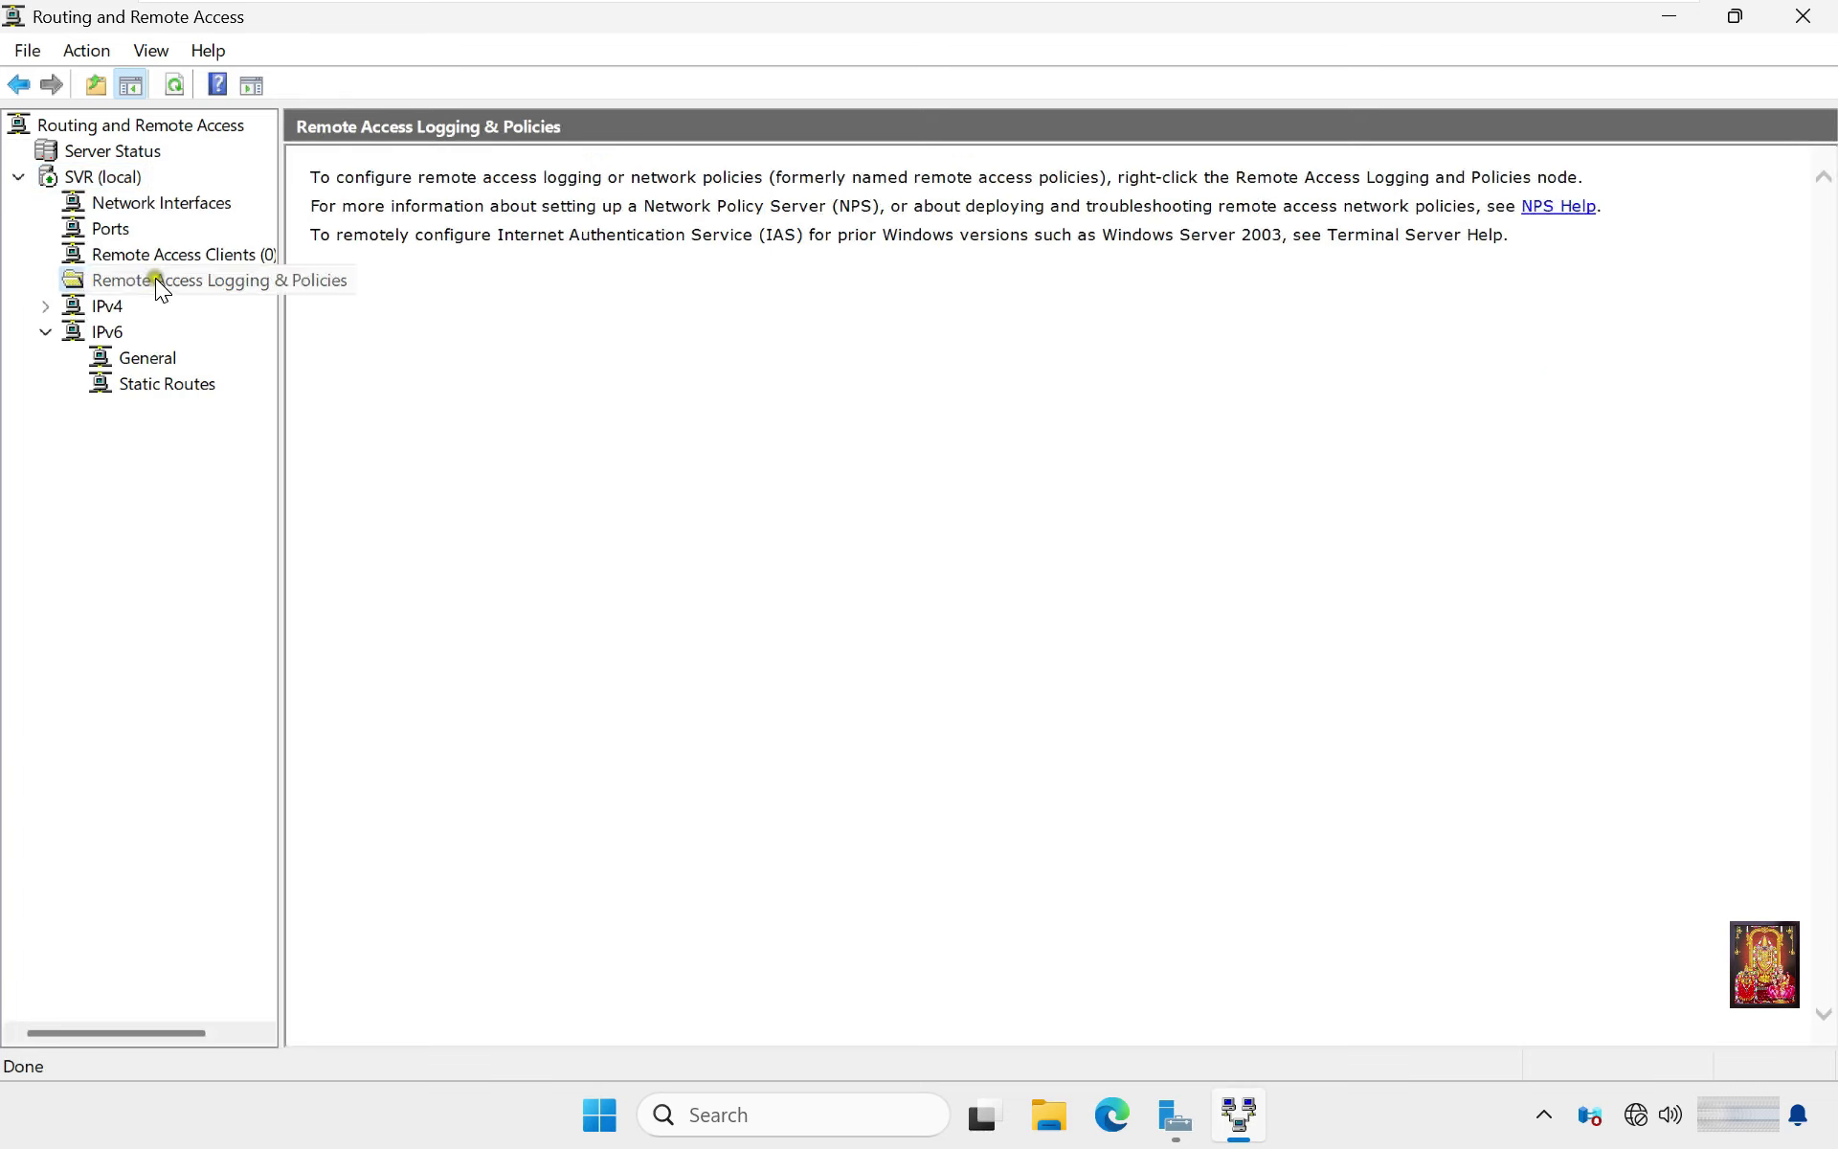
right_click(233, 279)
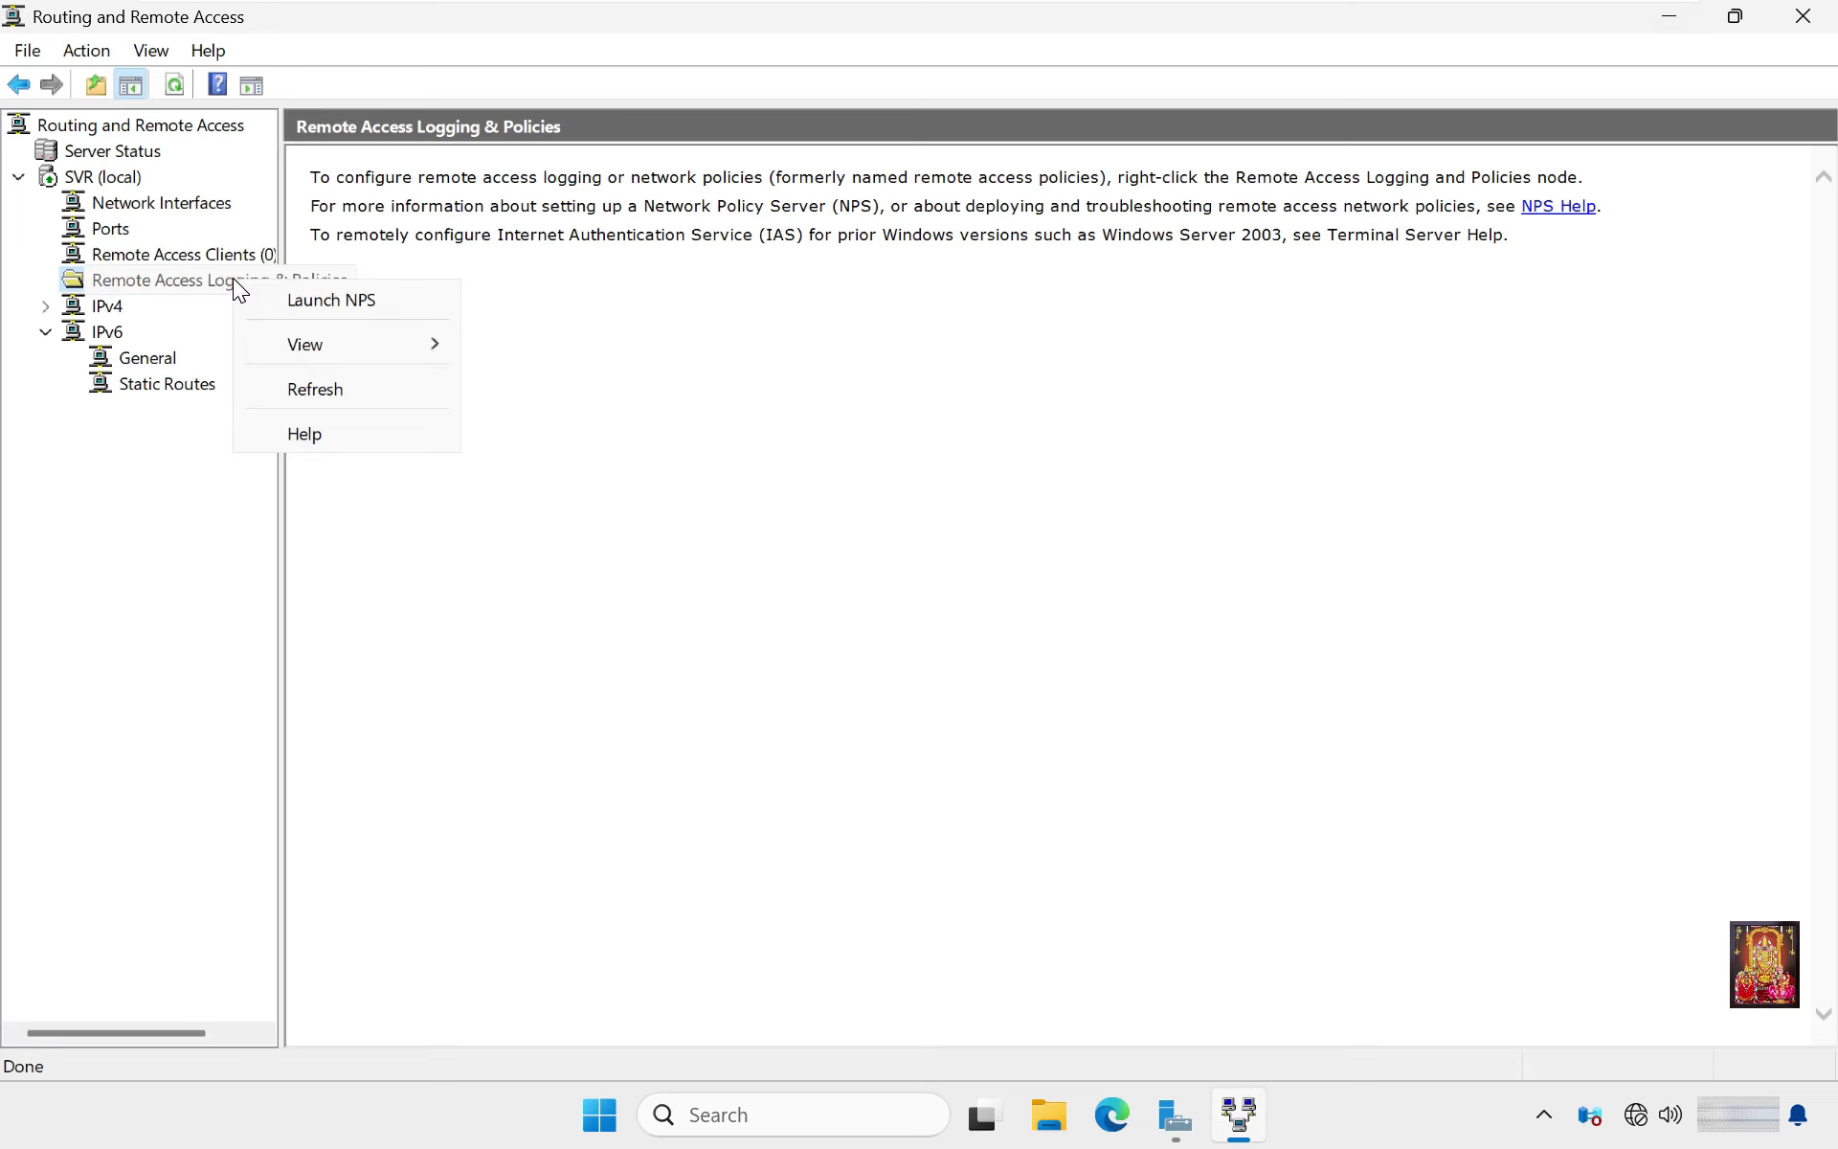
left_click(289, 293)
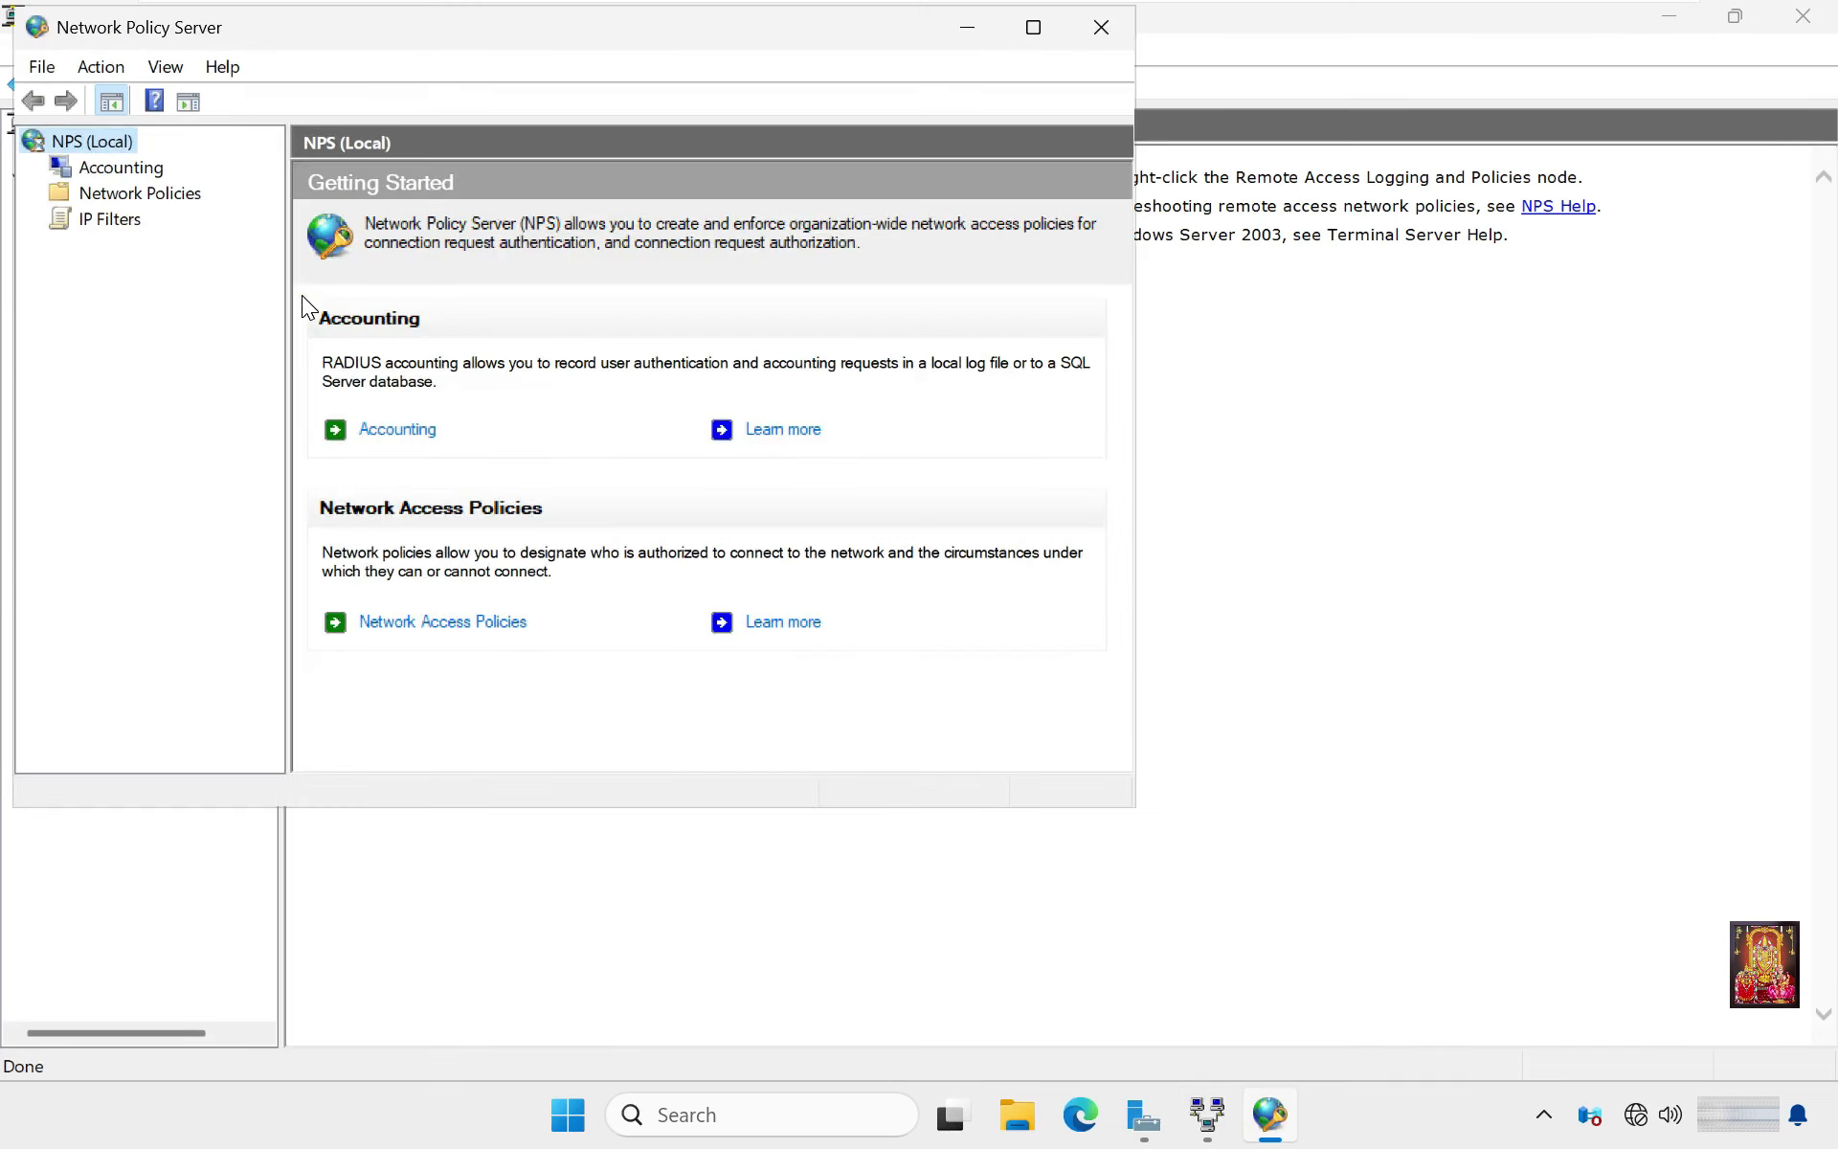
left_click(262, 274)
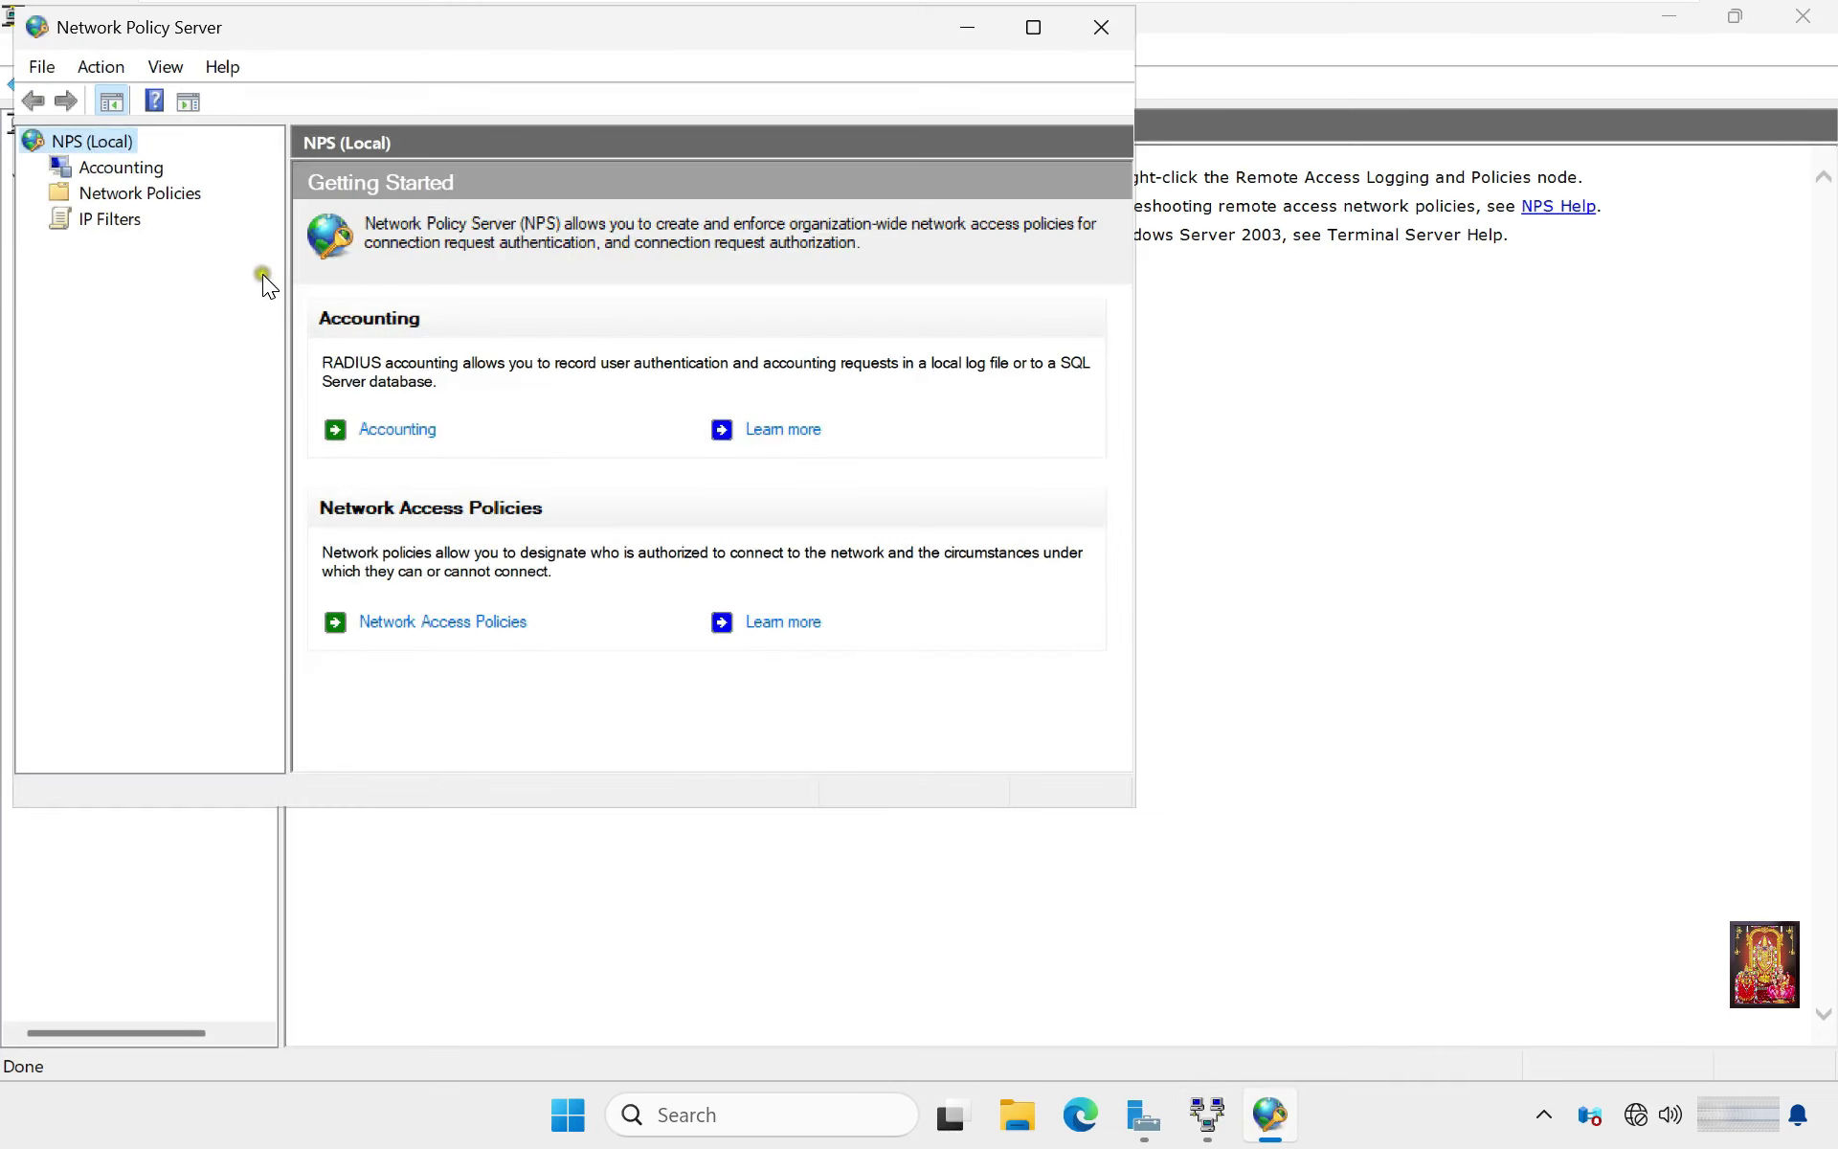
left_click(140, 196)
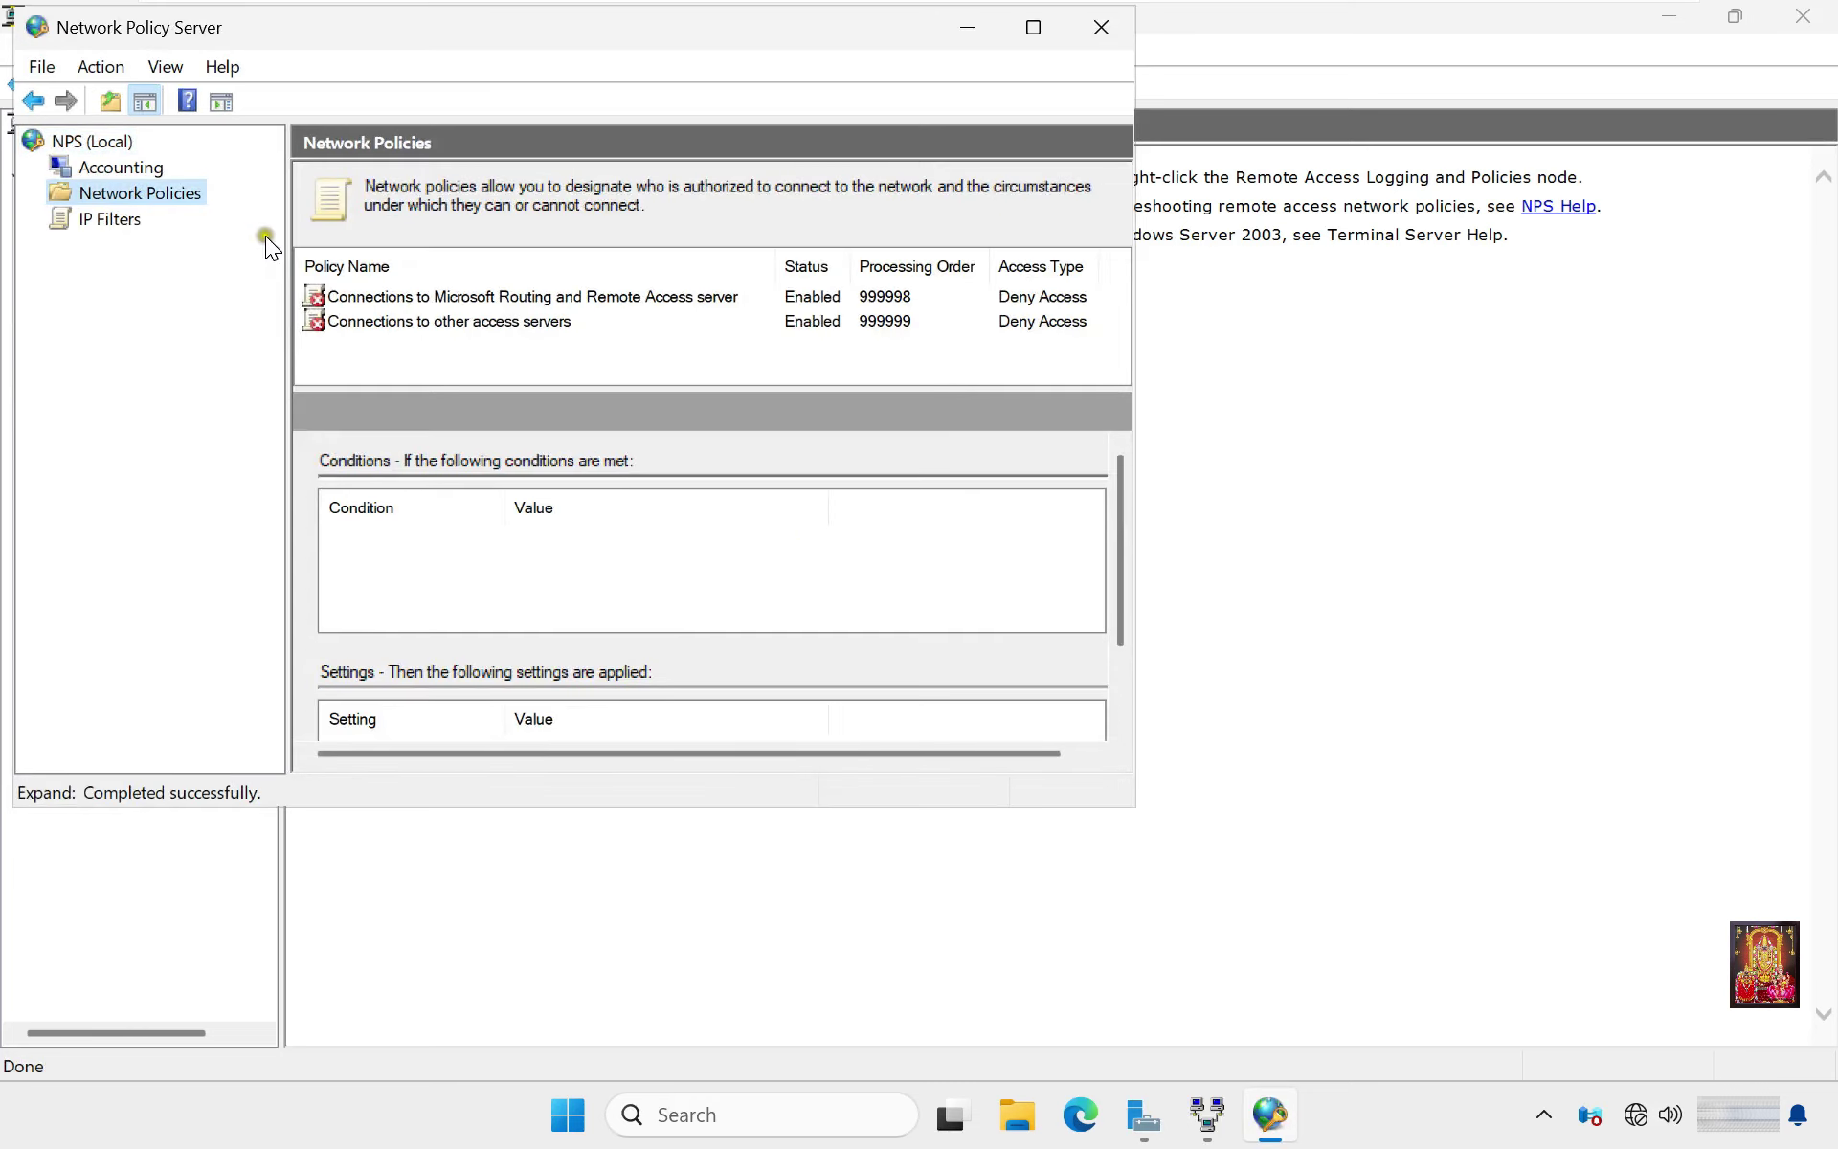
Set the Microsoft Routing and Remote Access policy to grant access.
left_click(492, 302)
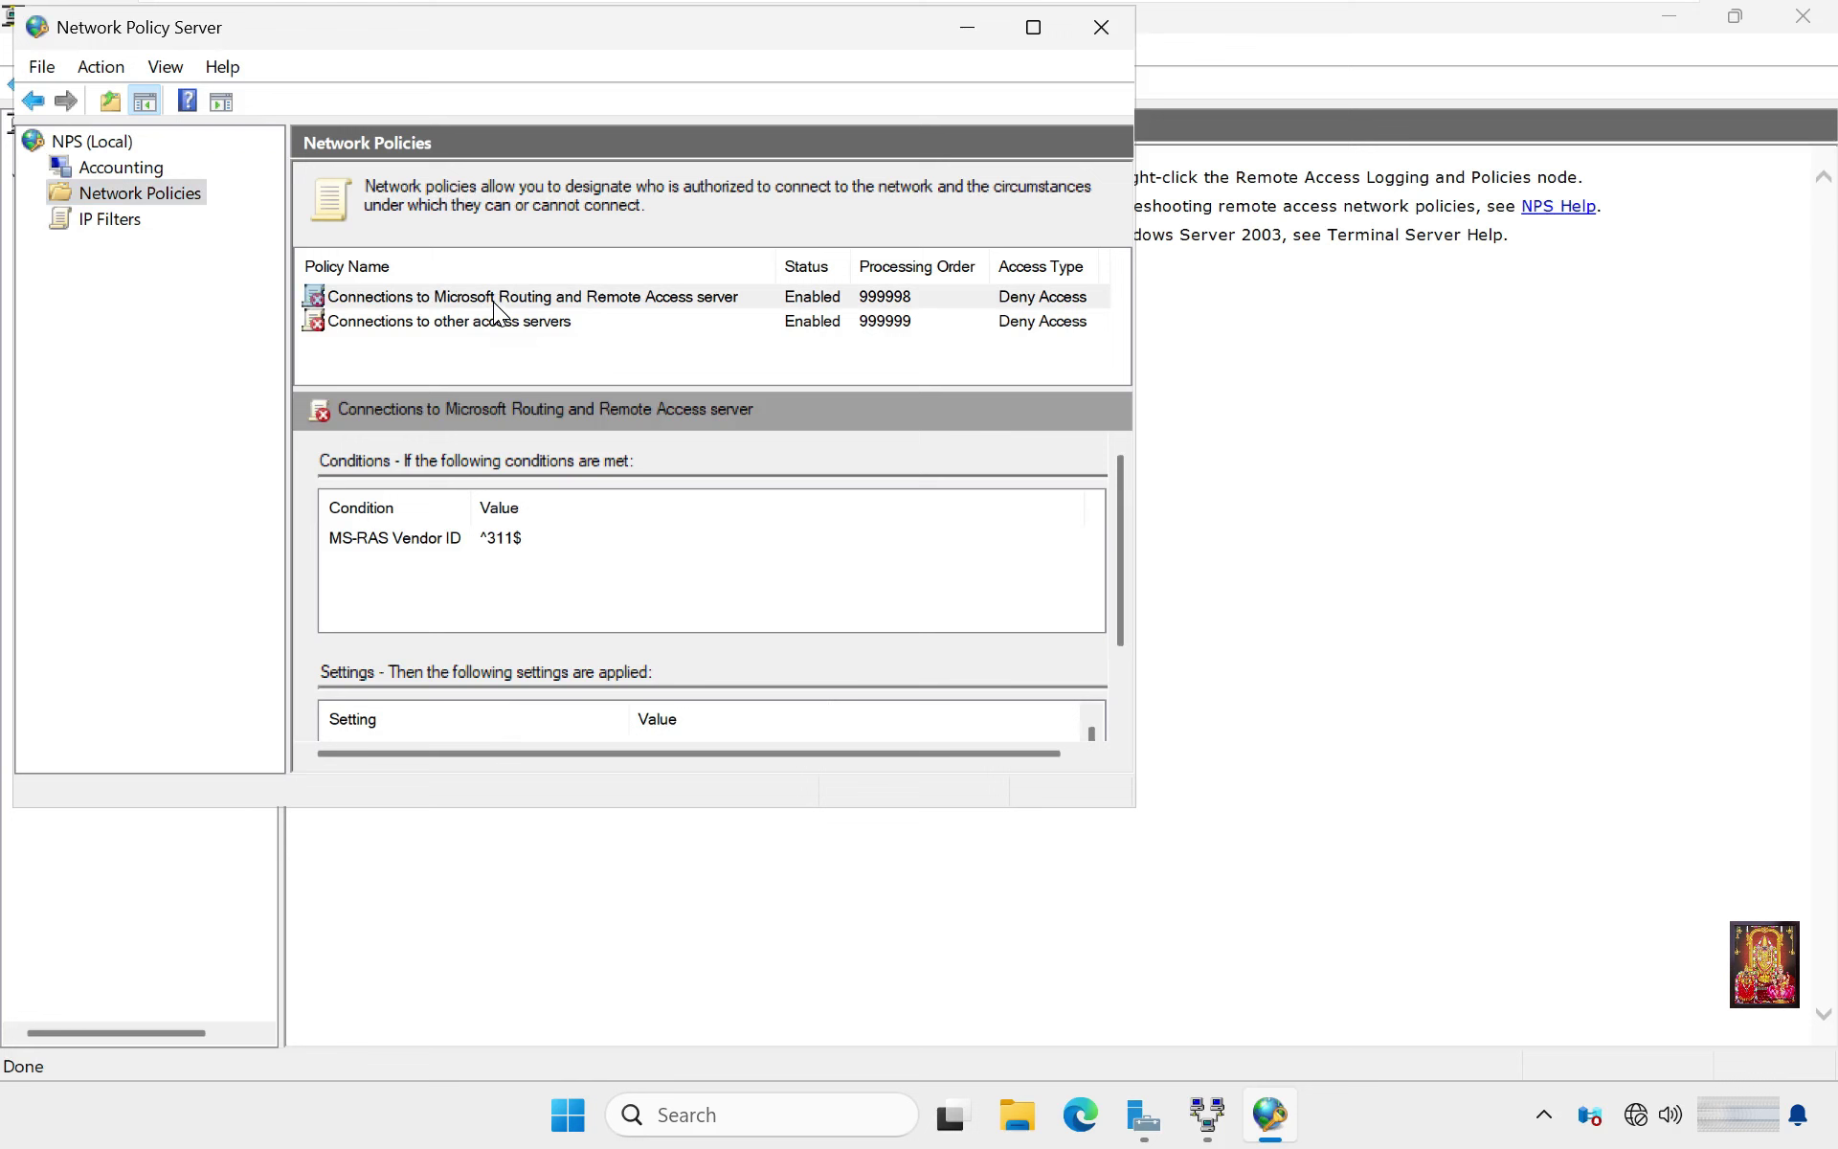
right_click(493, 302)
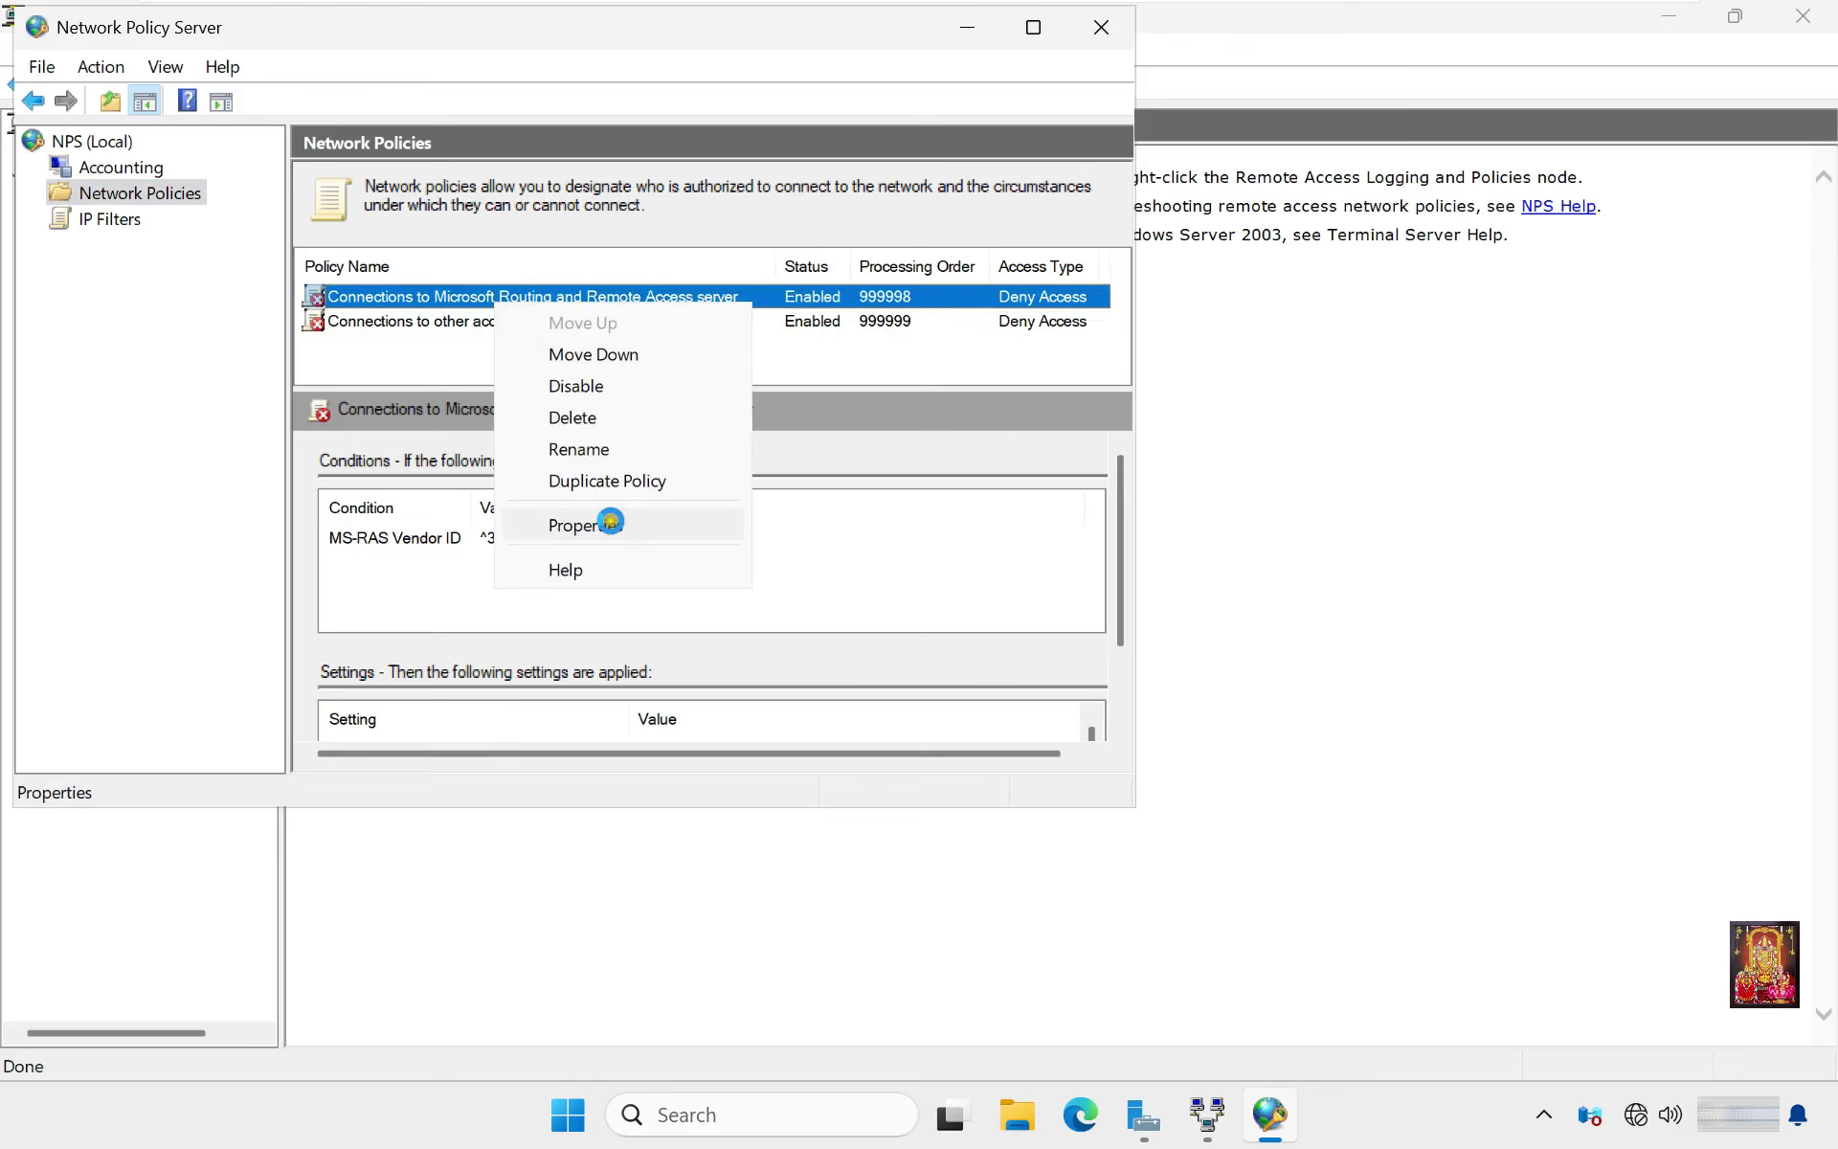
left_click(609, 522)
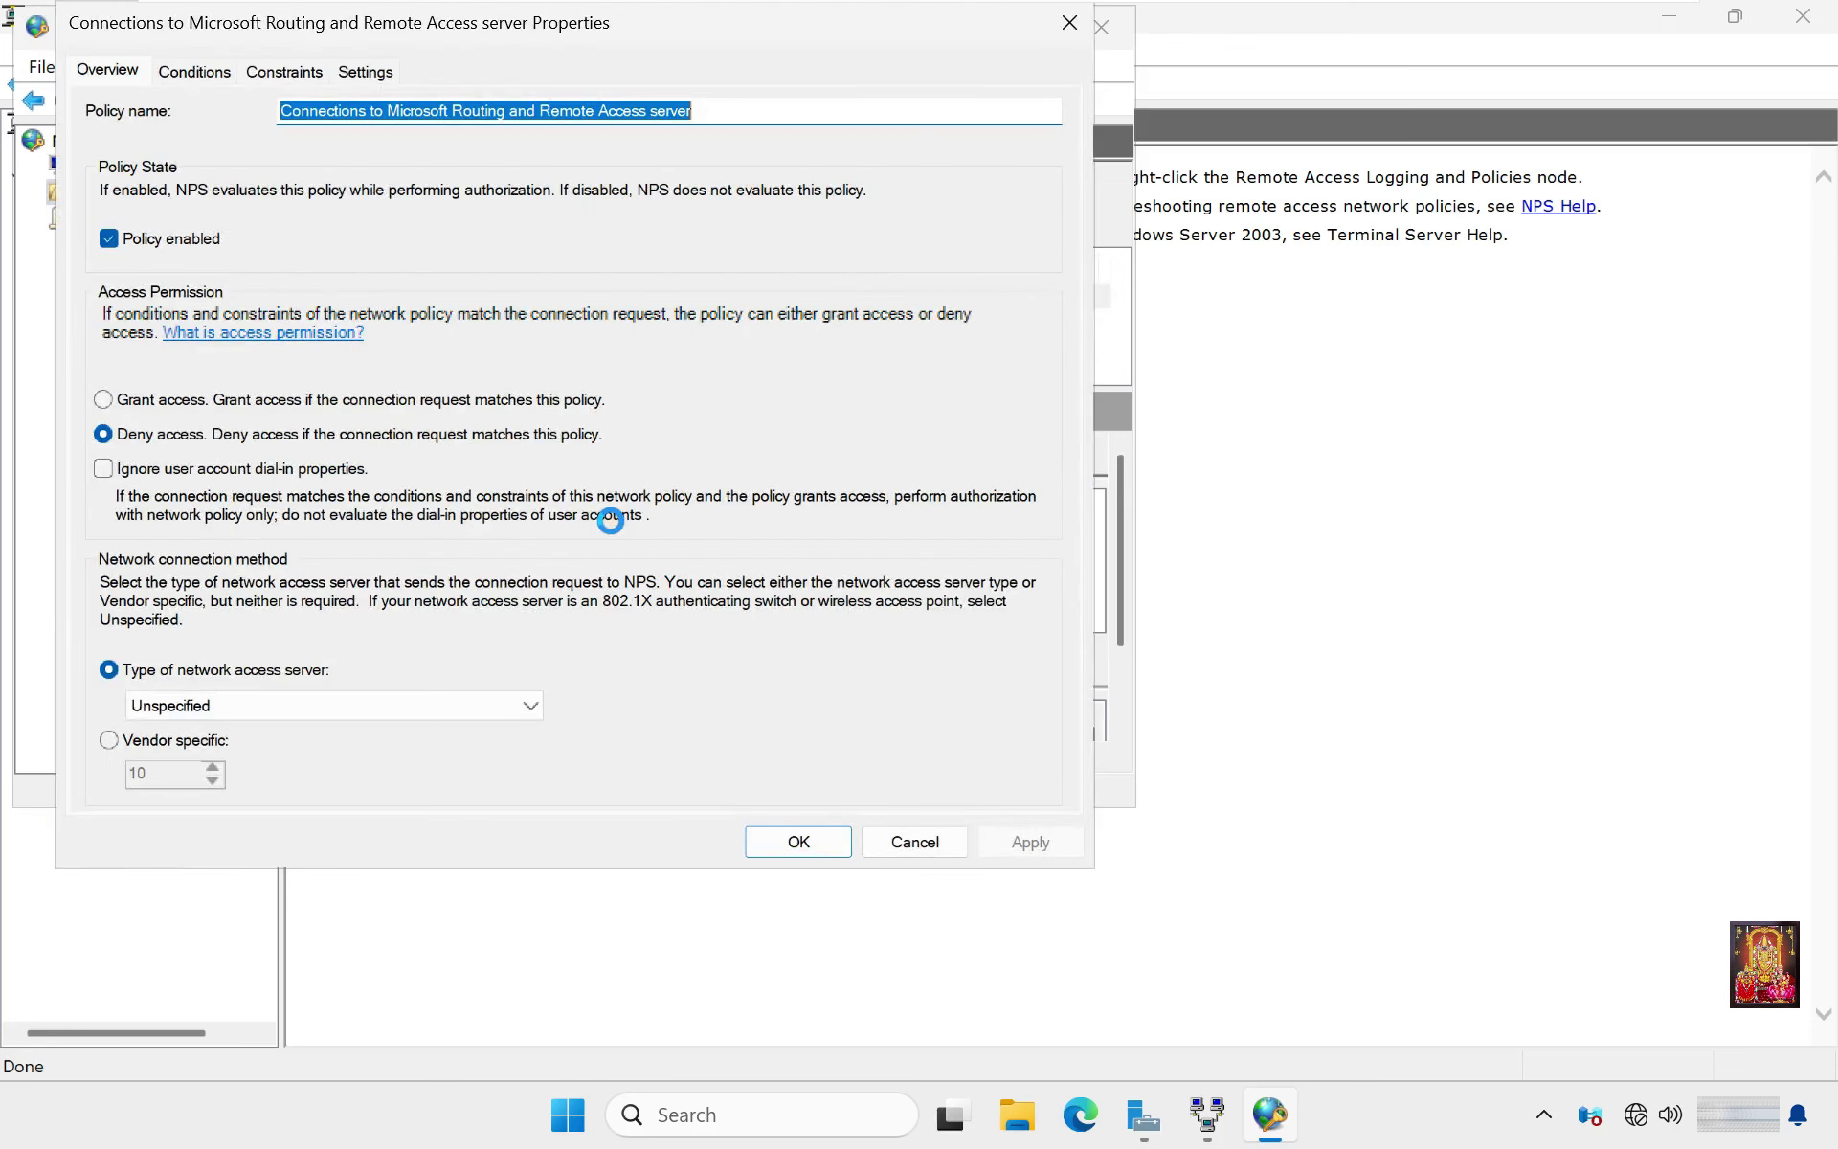
left_click(138, 398)
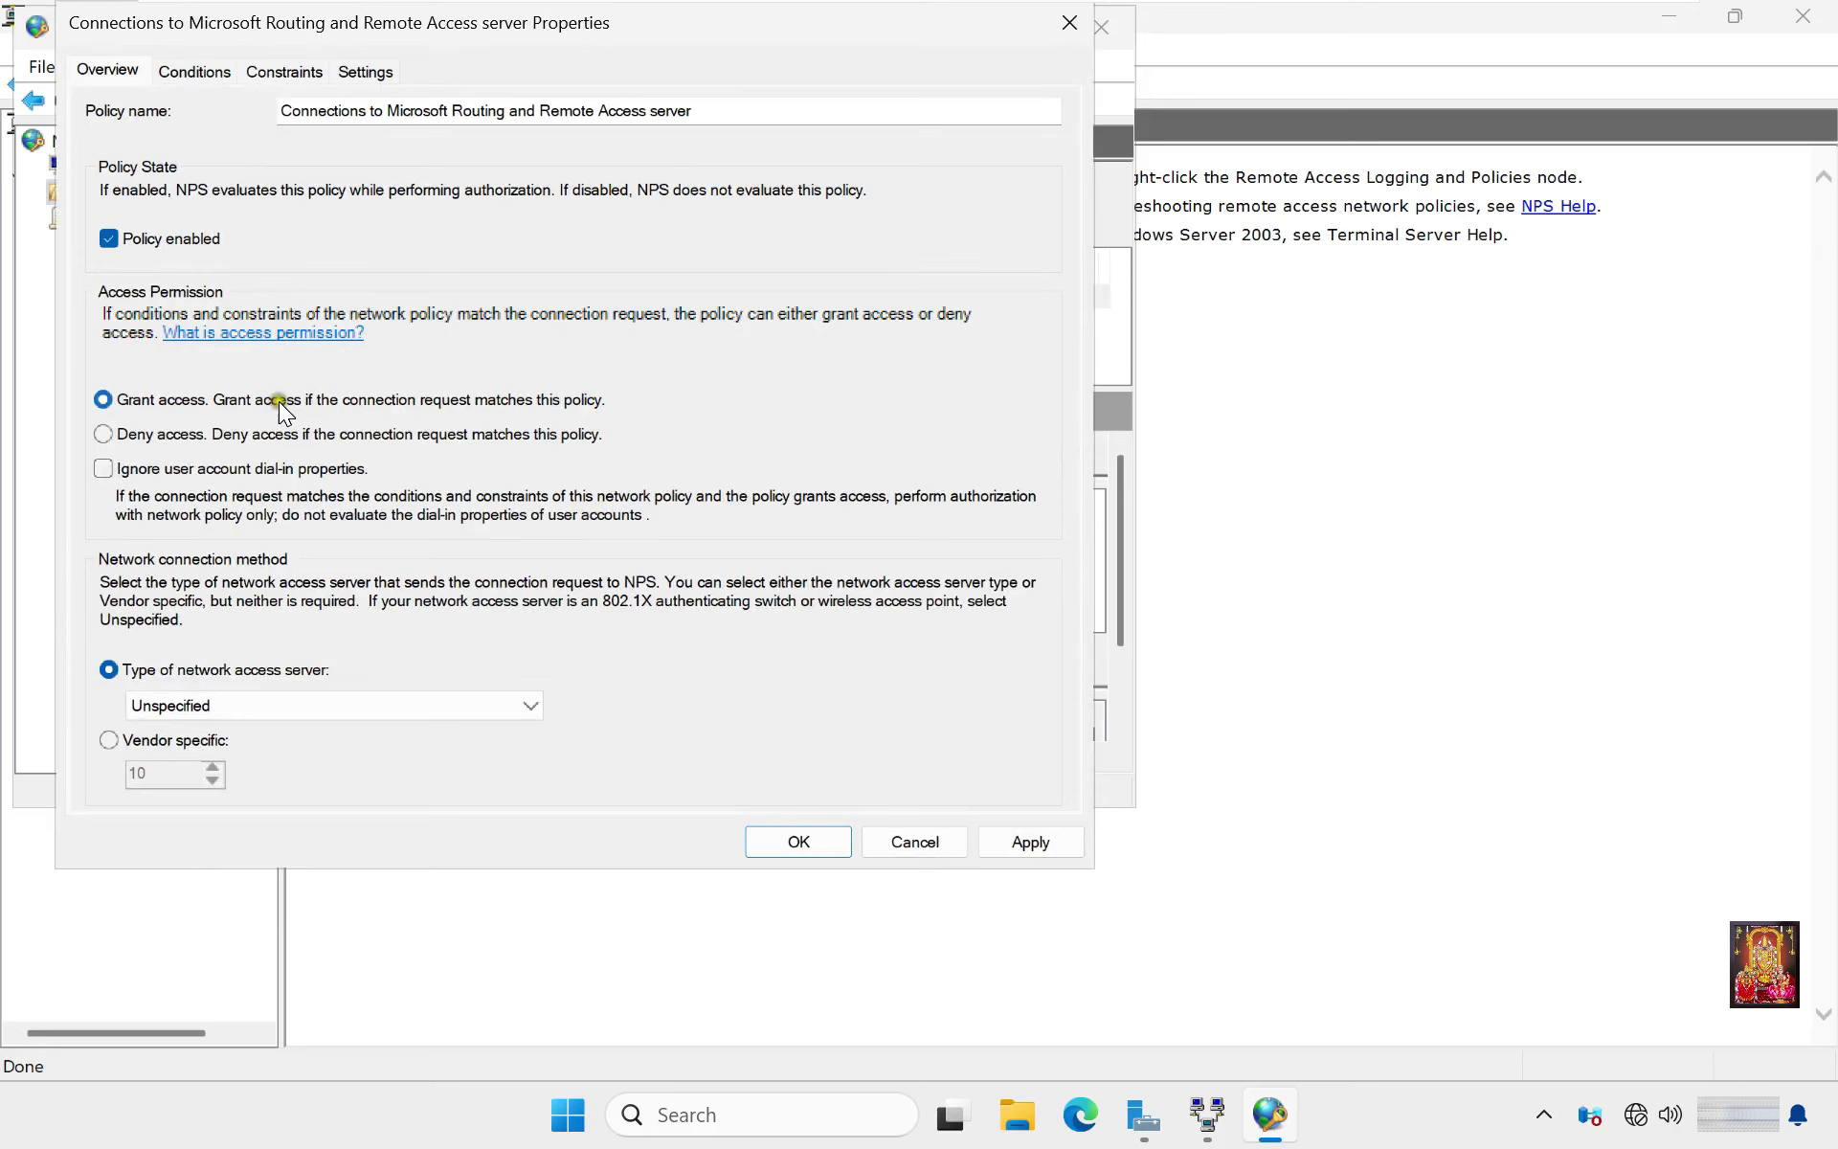
left_click(1038, 847)
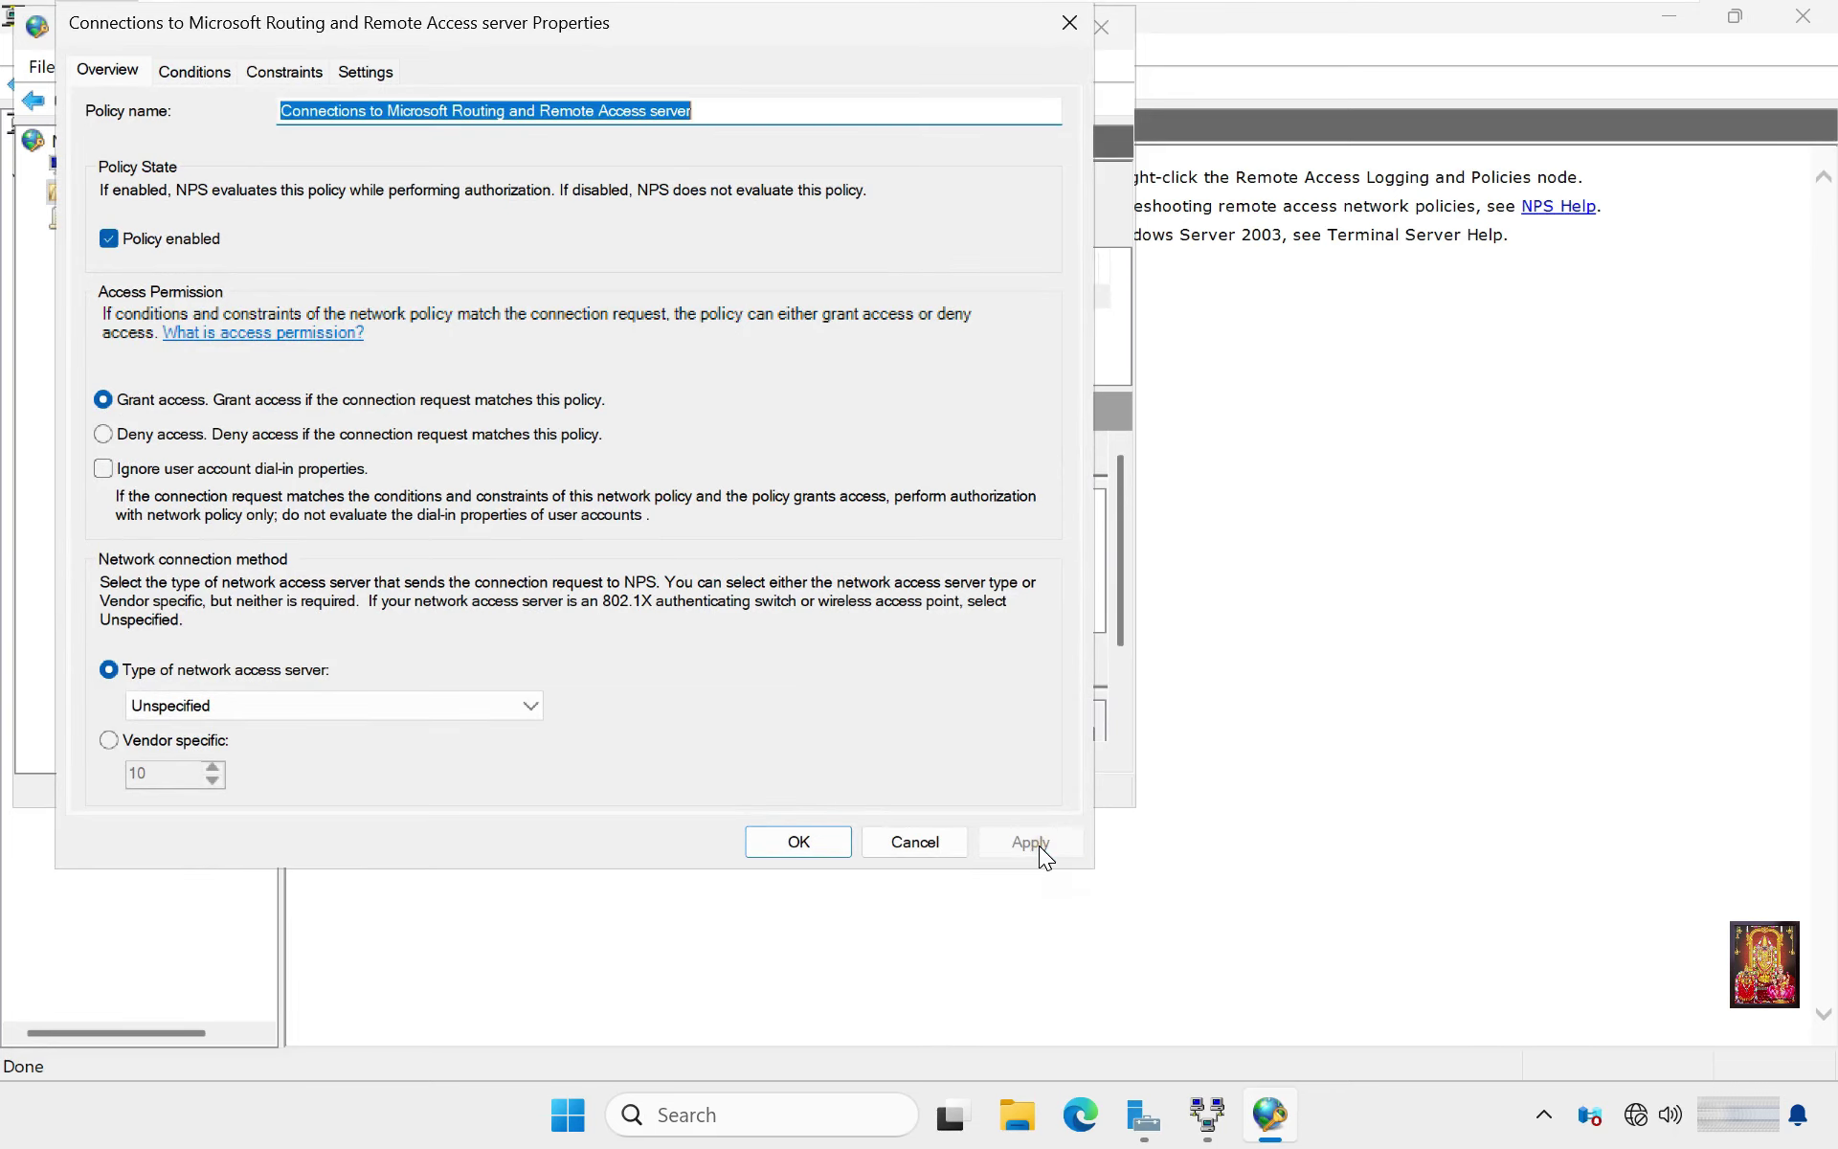
left_click(823, 846)
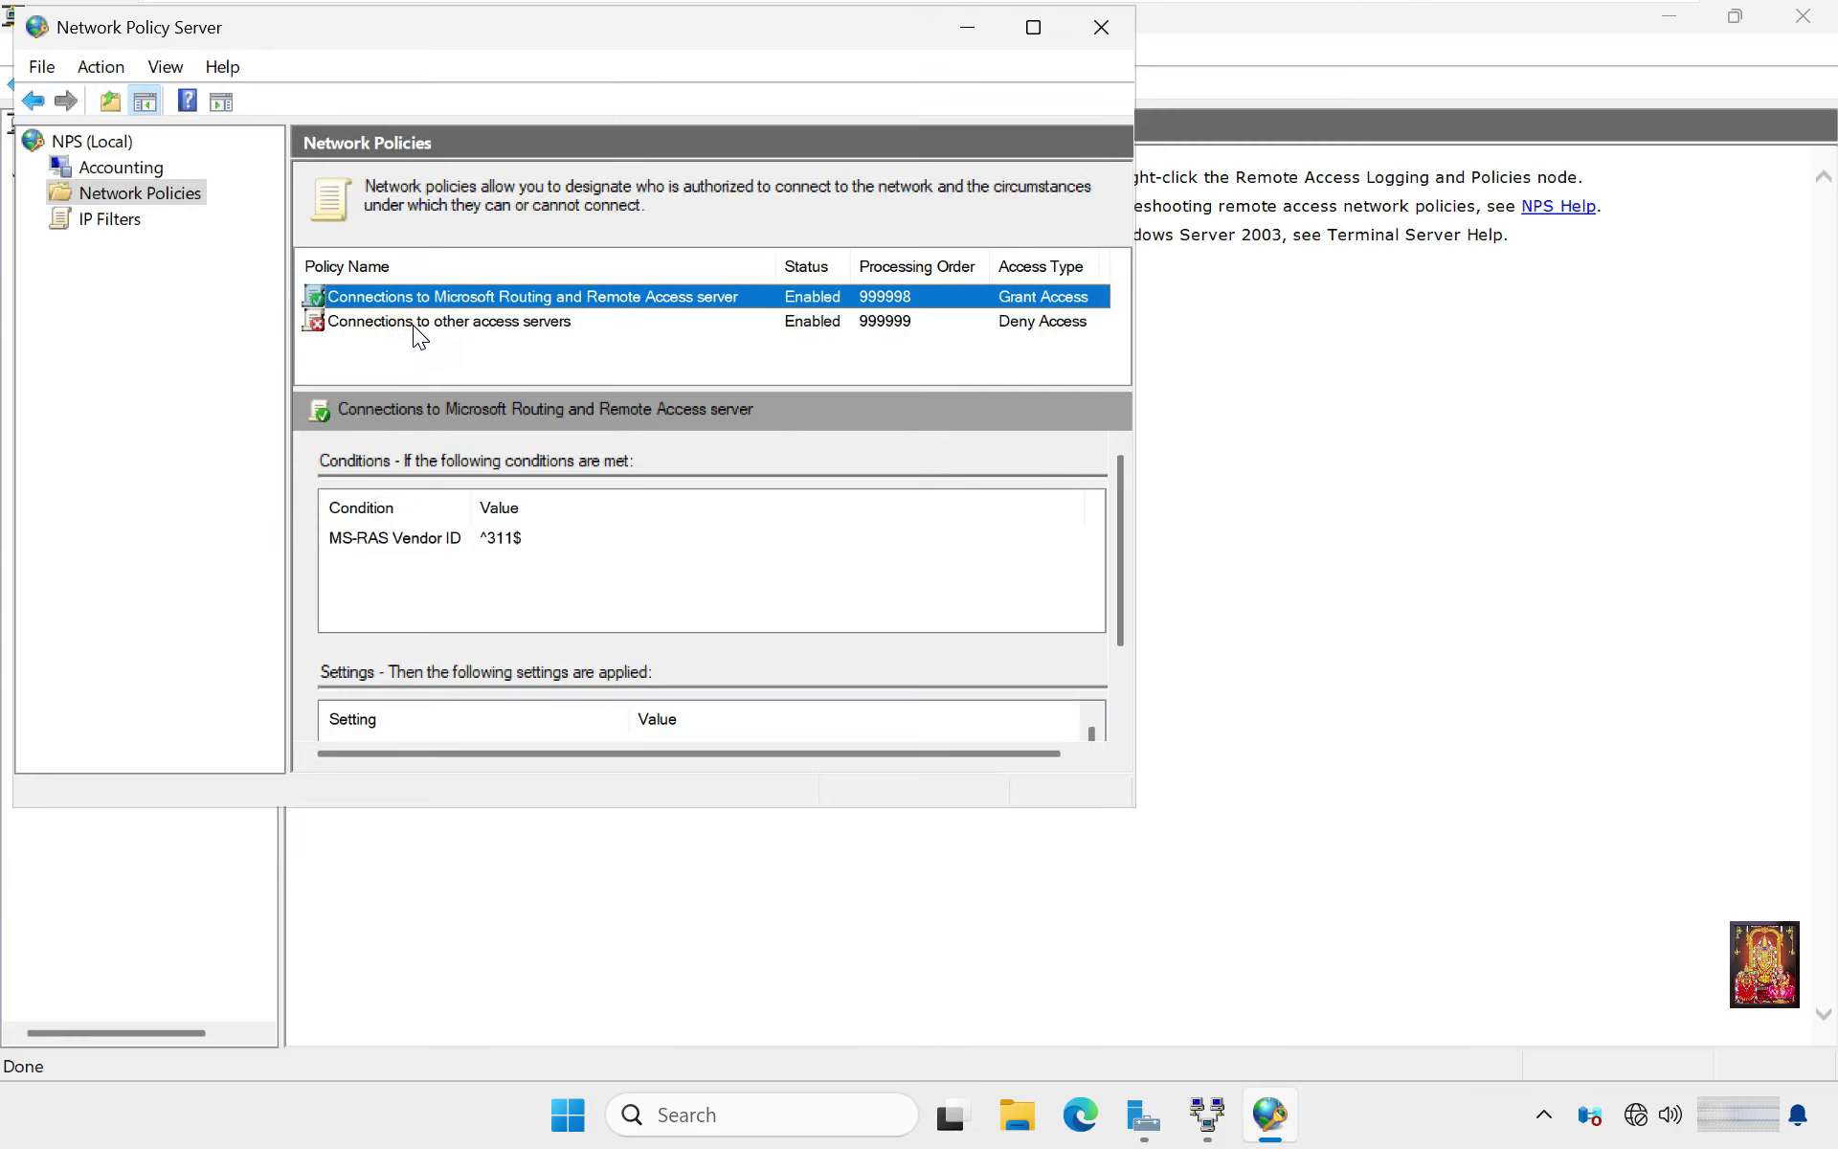
Set the policy for other access servers to grant access as well.
right_click(412, 324)
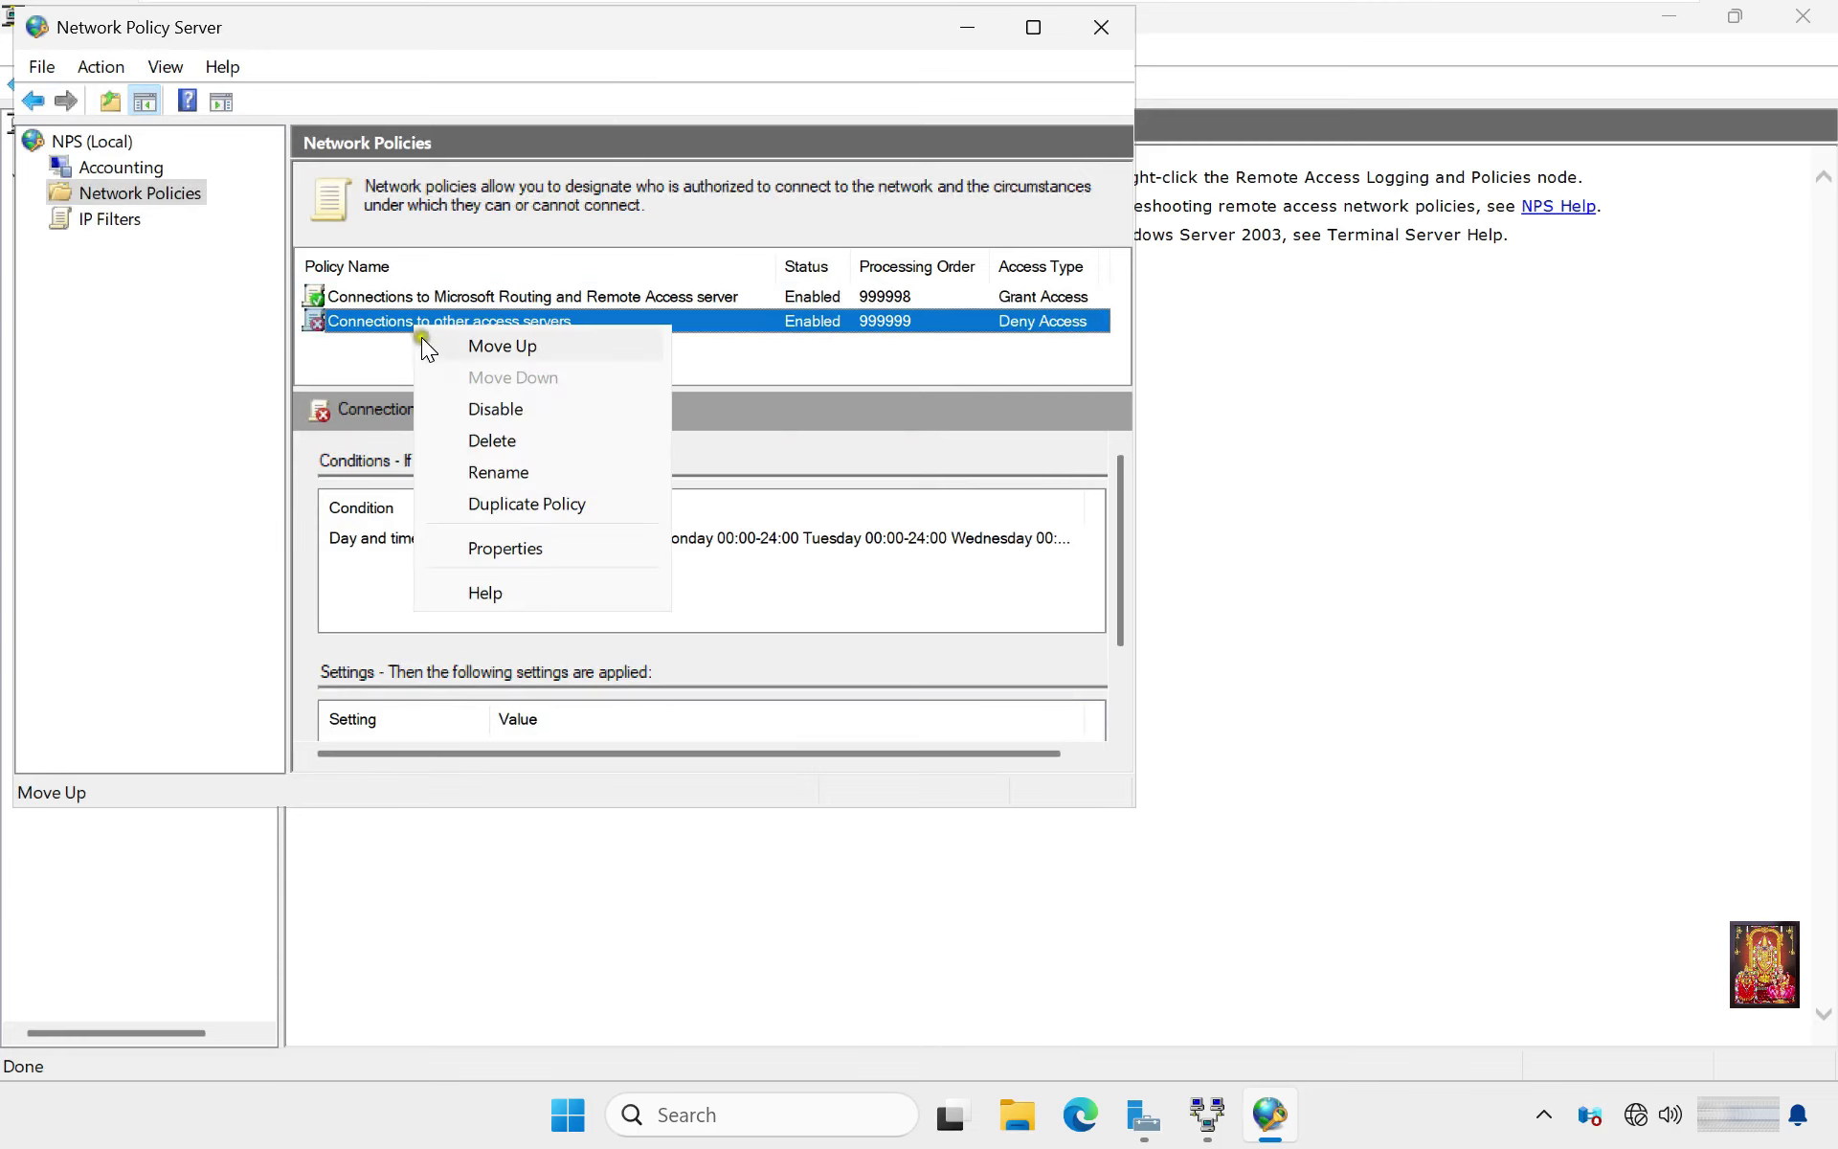
left_click(504, 547)
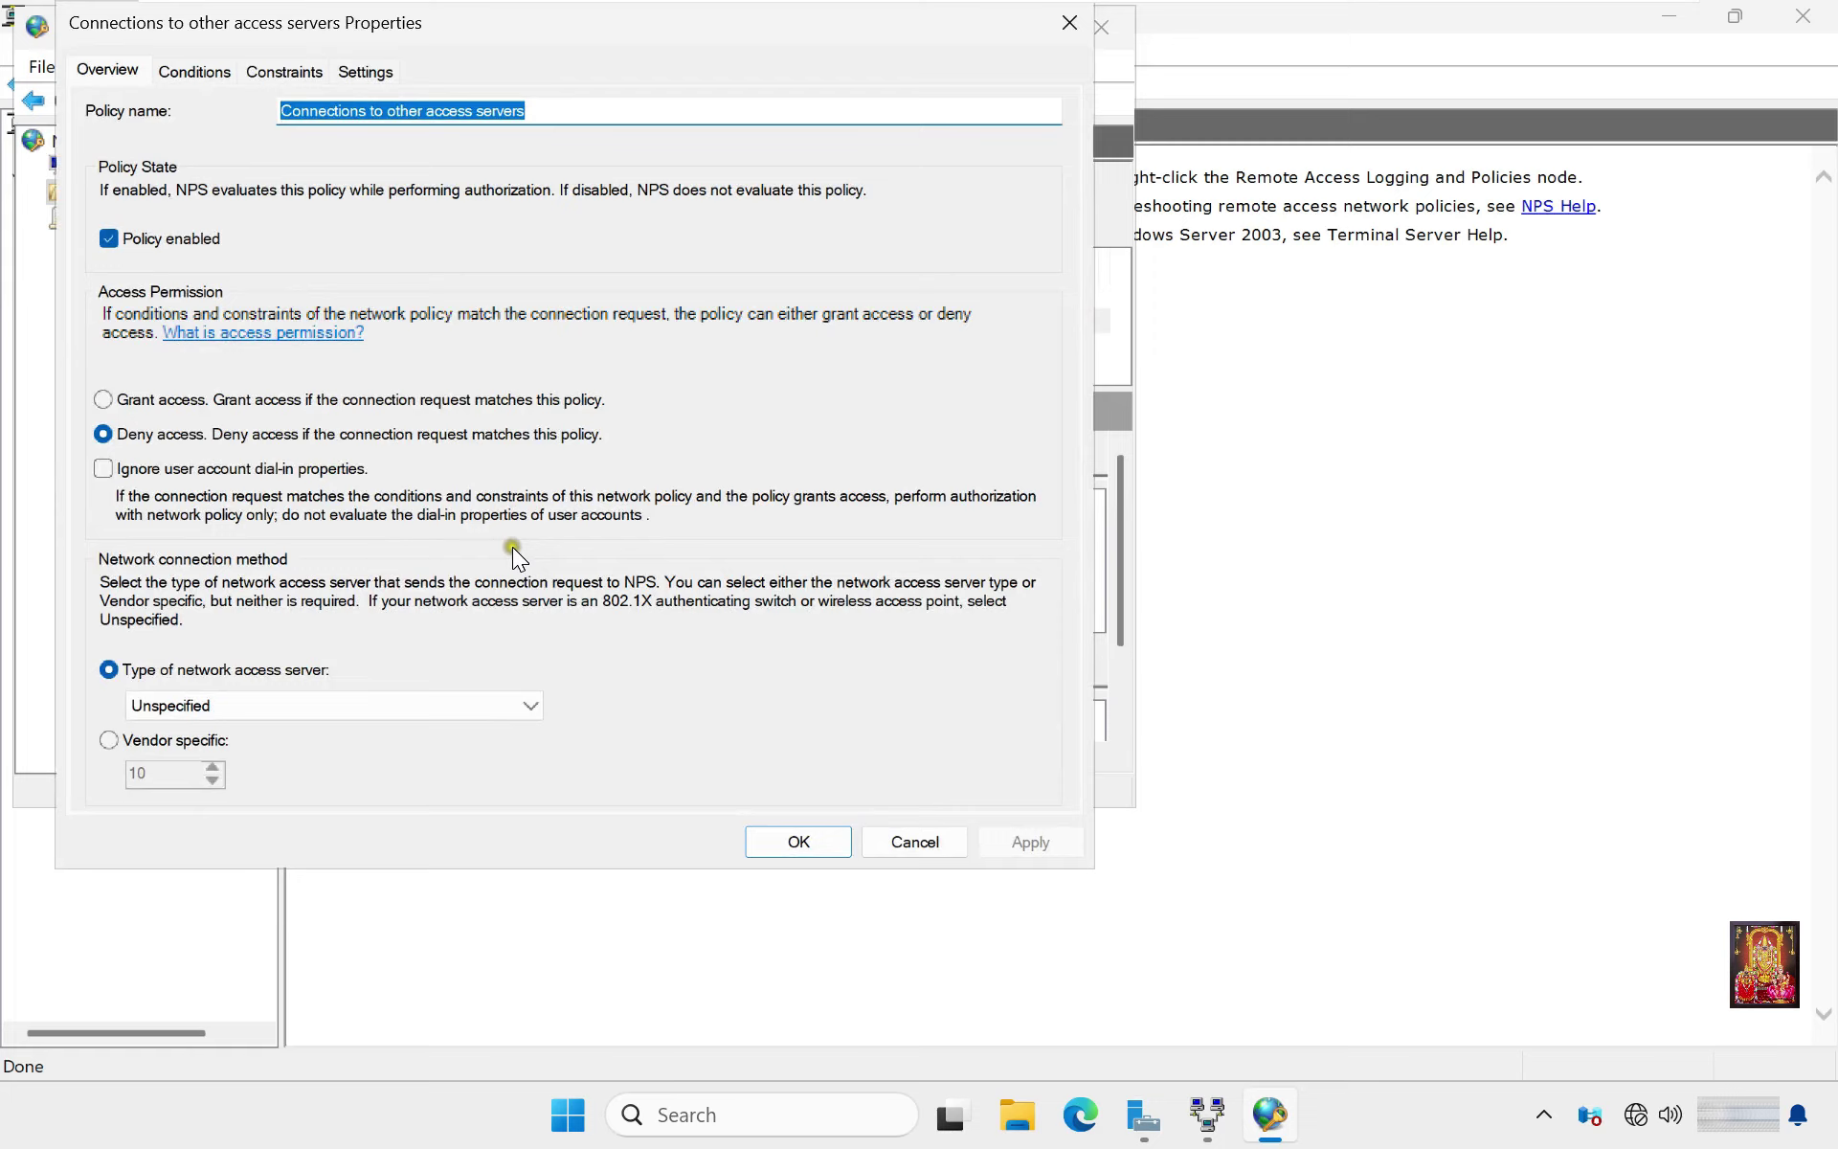
left_click(102, 400)
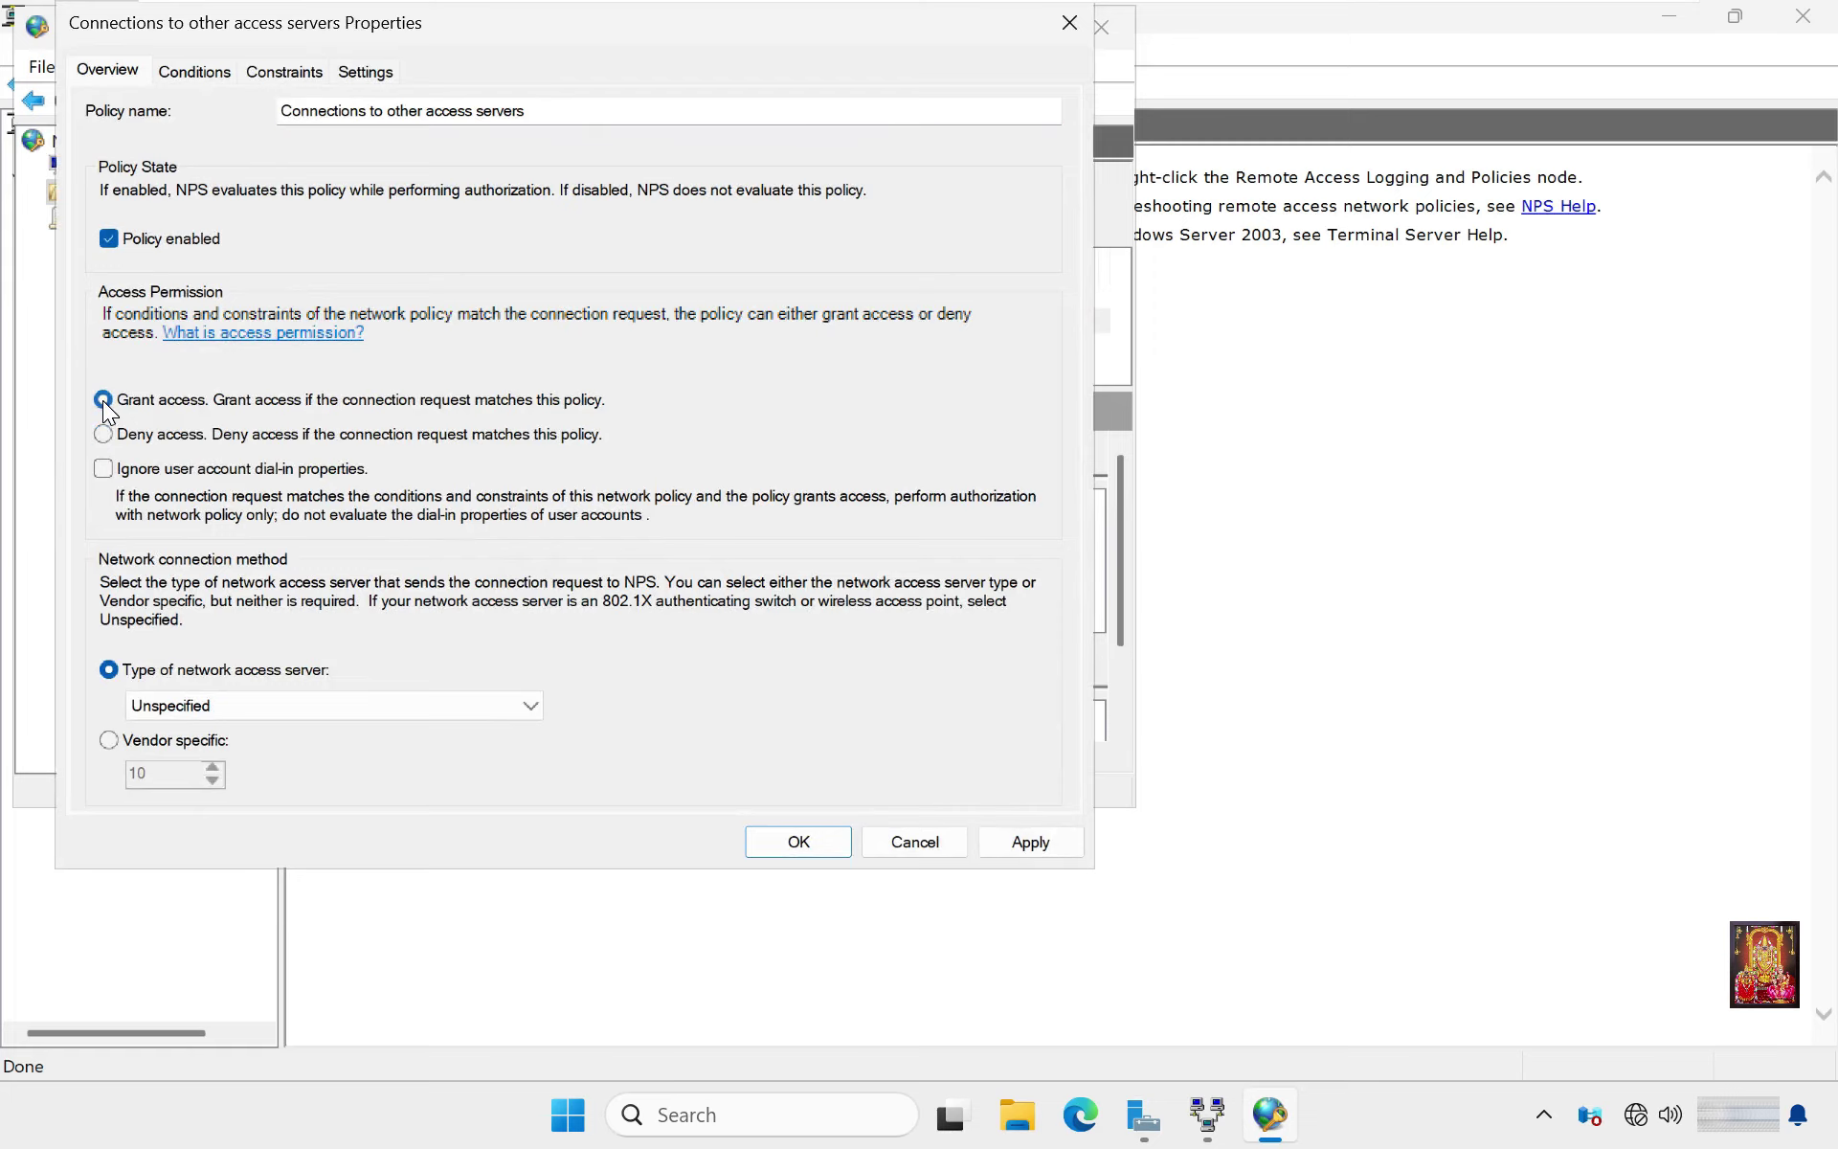
left_click(1043, 841)
left_click(796, 840)
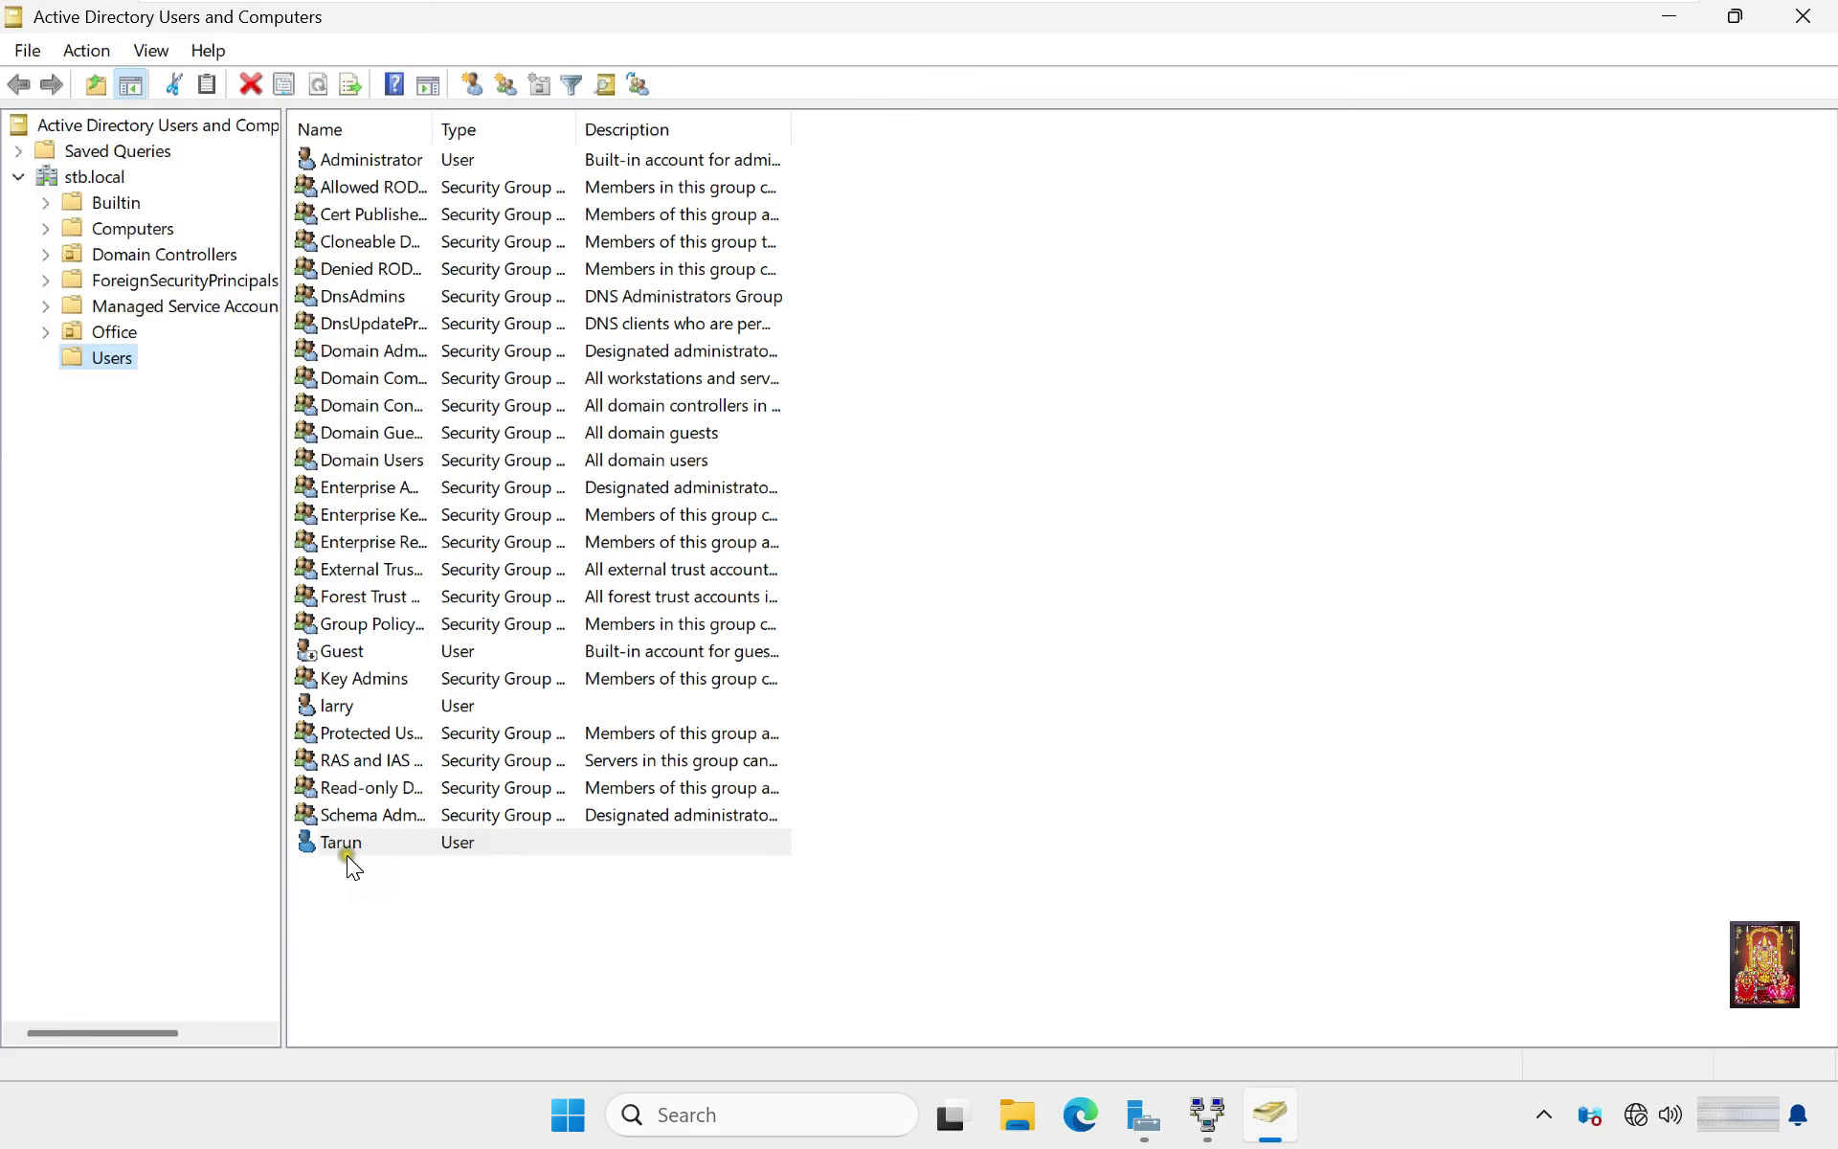
Set the domain user's Dial-in permission to Allow access, then close Active Directory Users and Computers.
right_click(337, 845)
left_click(396, 784)
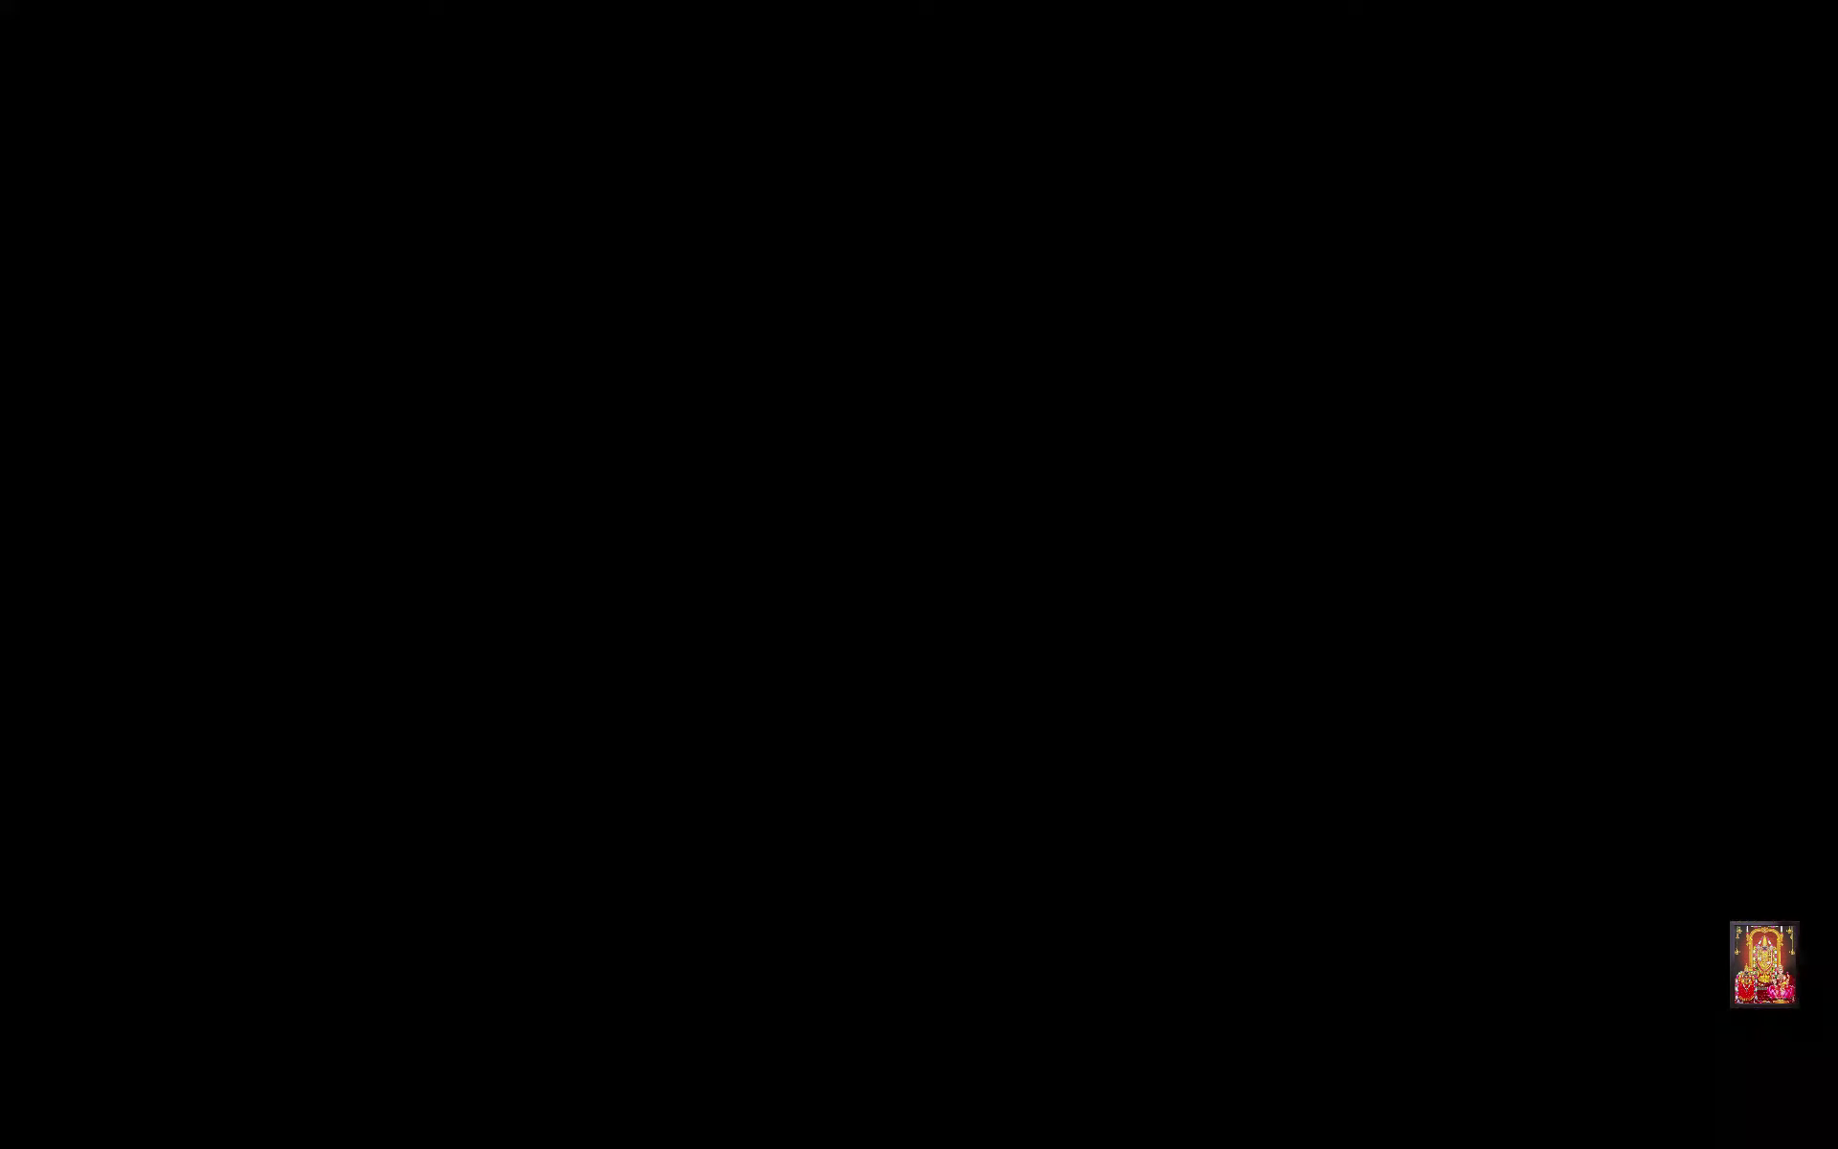
left_click(859, 223)
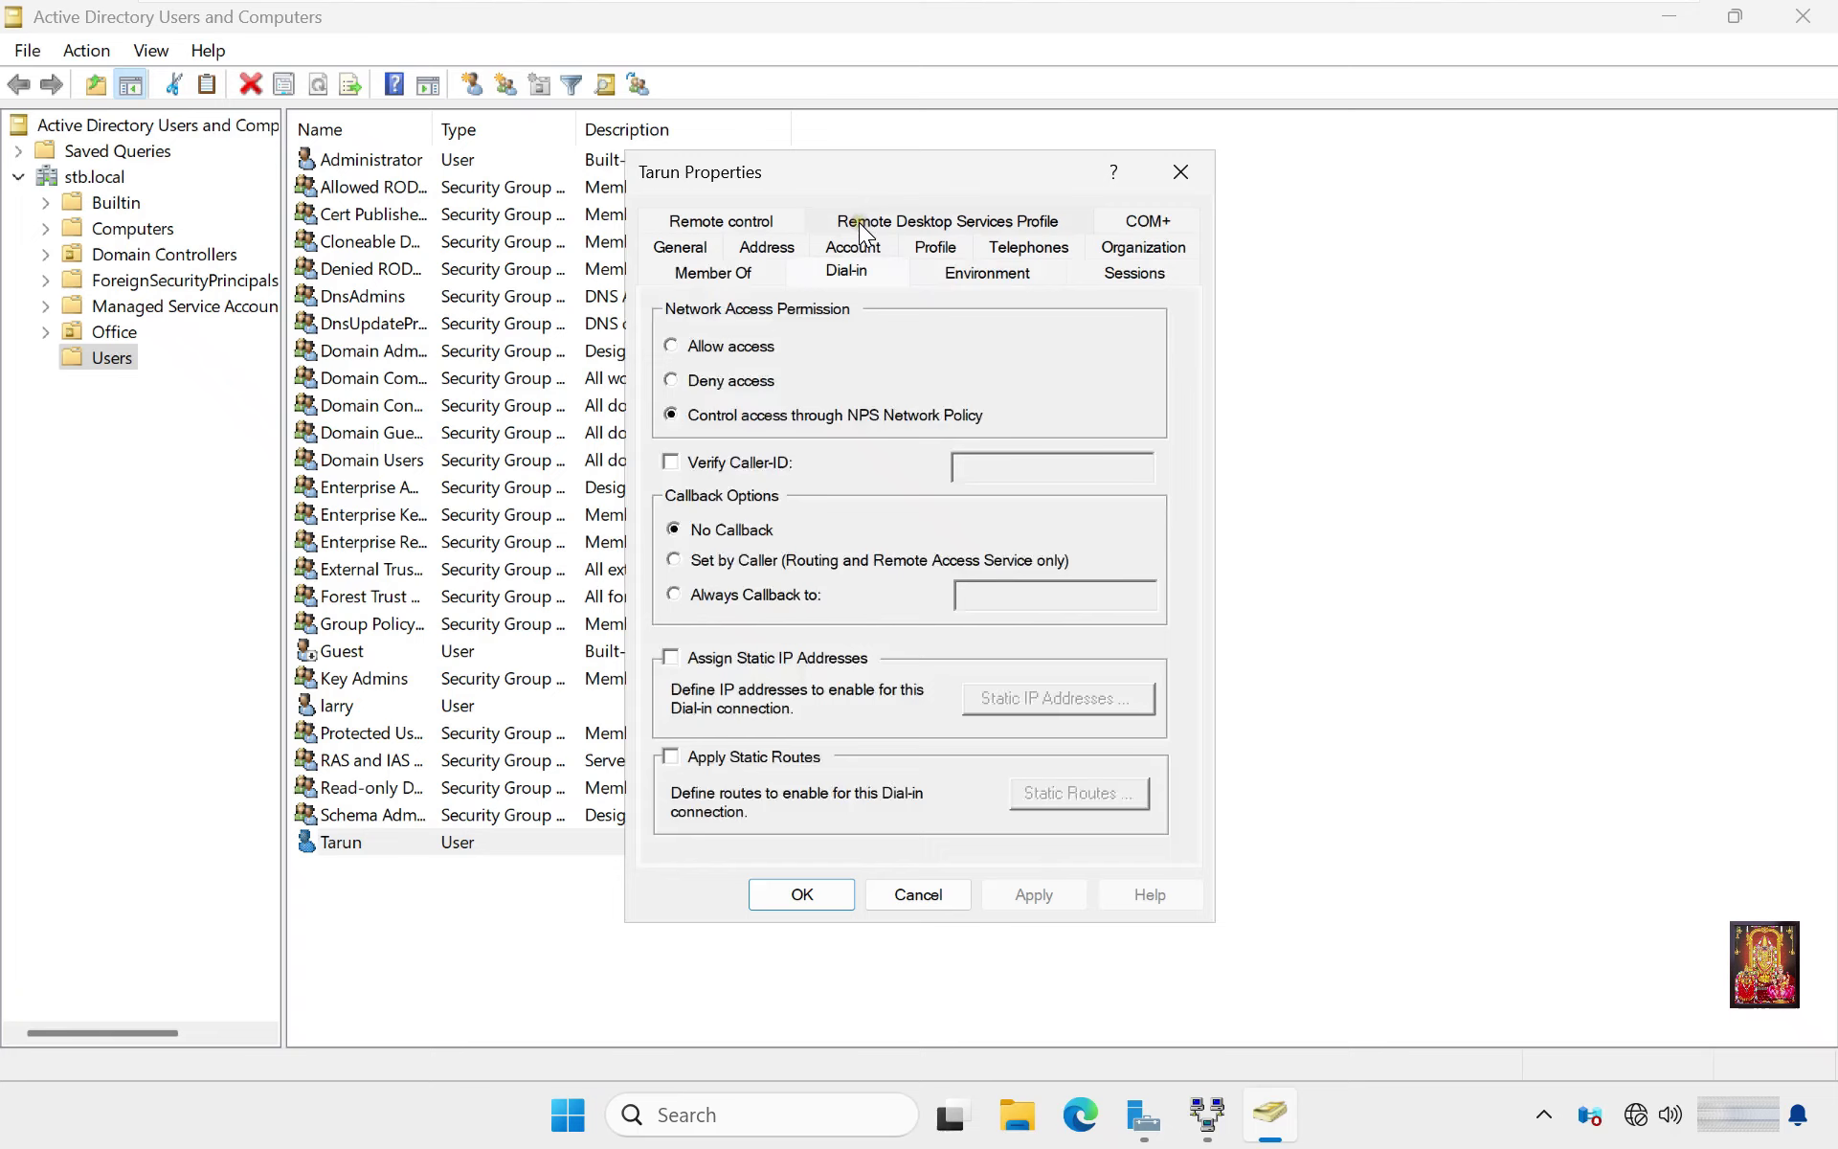
left_click(670, 346)
left_click(1020, 889)
left_click(802, 894)
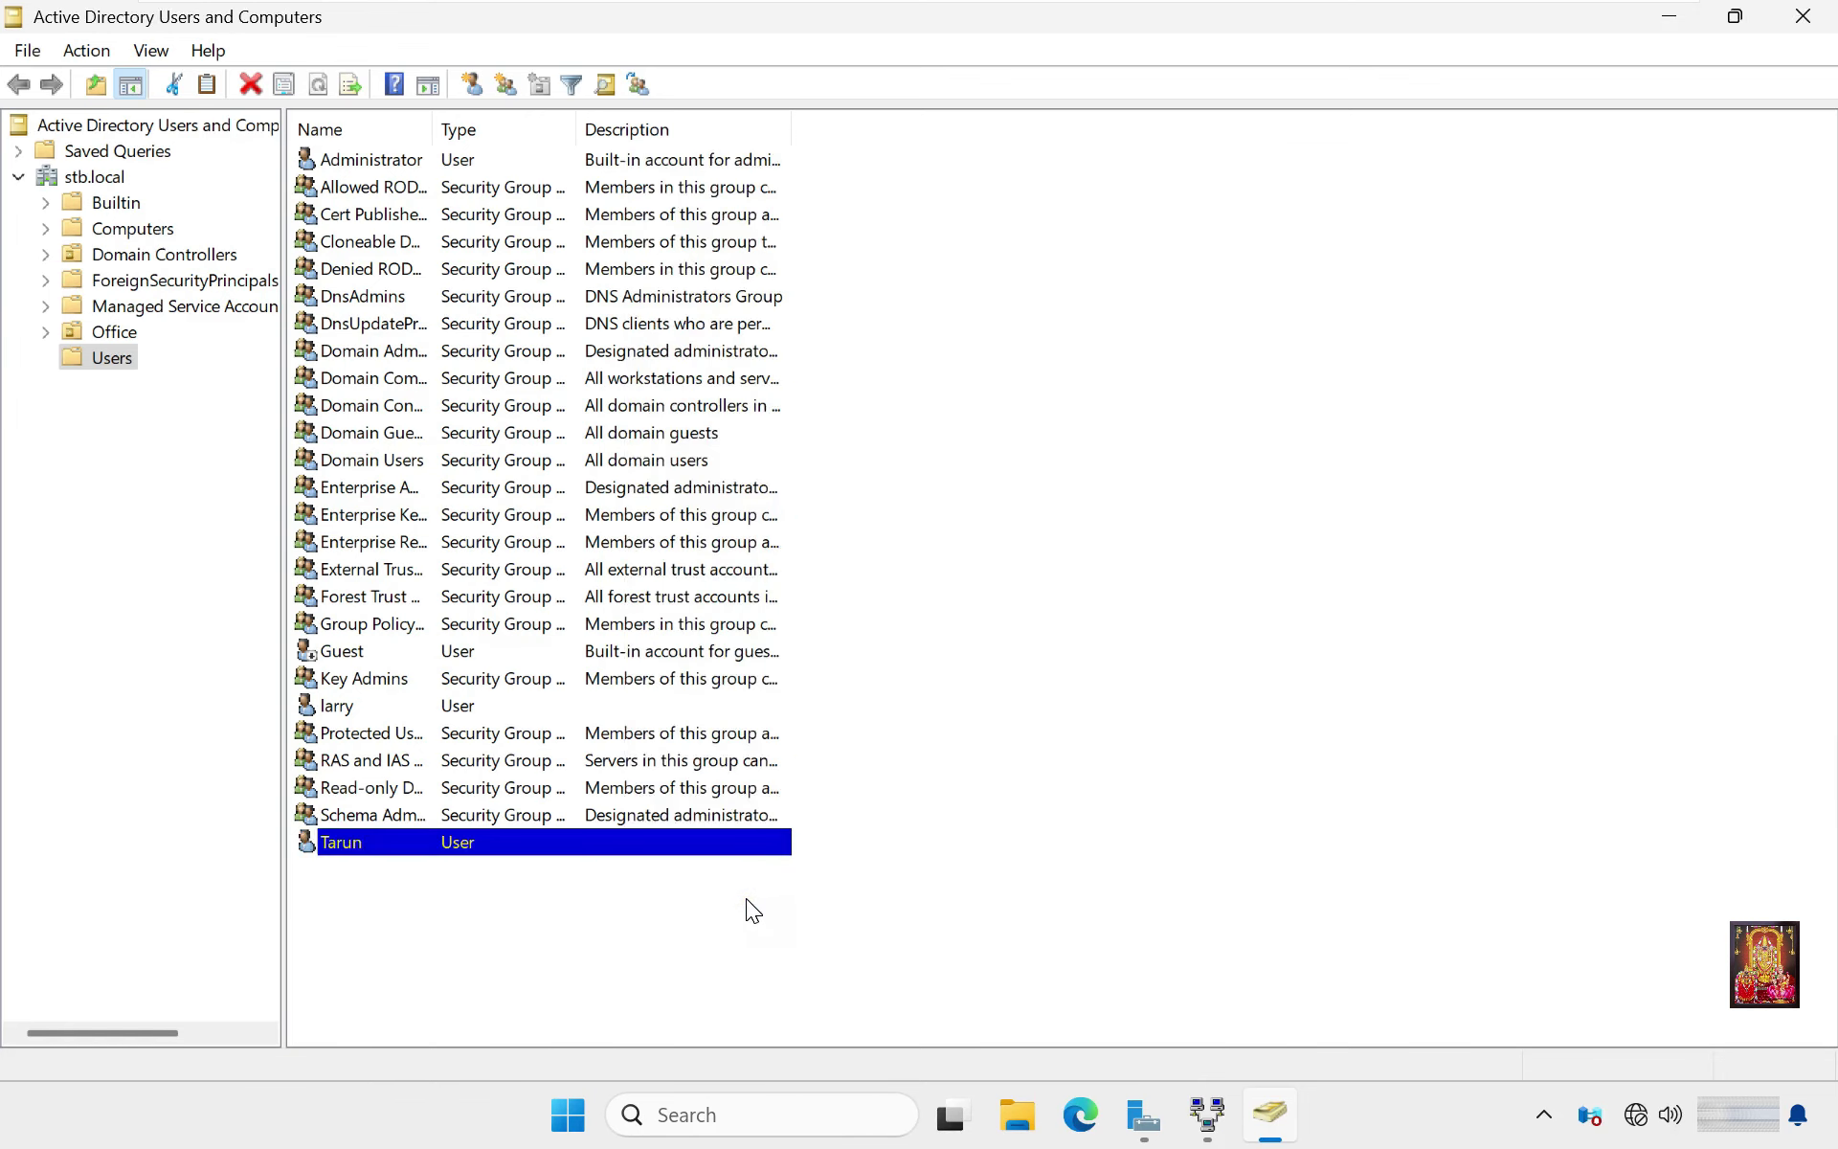
left_click(1804, 16)
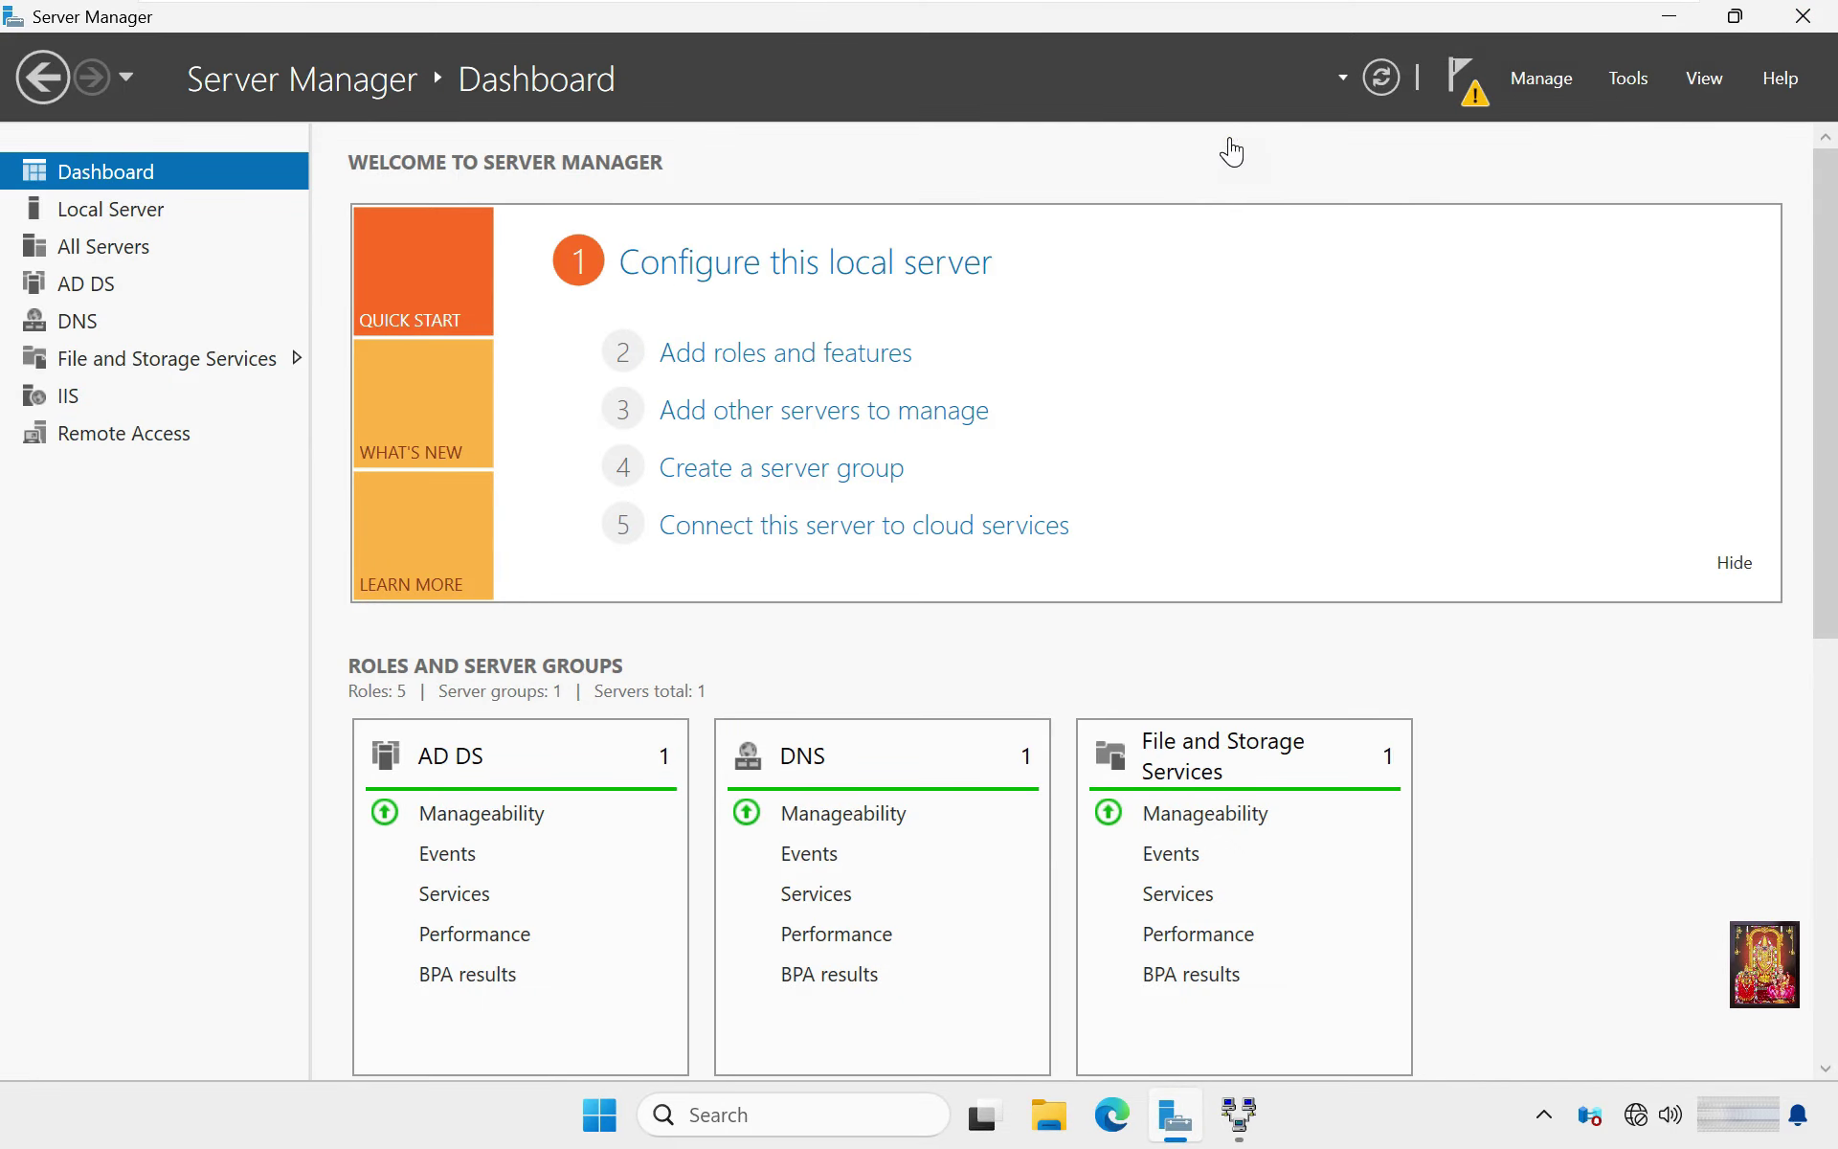
Switch to the Windows 11 client VM and sign in with the account password.
mouse_move(1254, 8)
left_click(1399, 27)
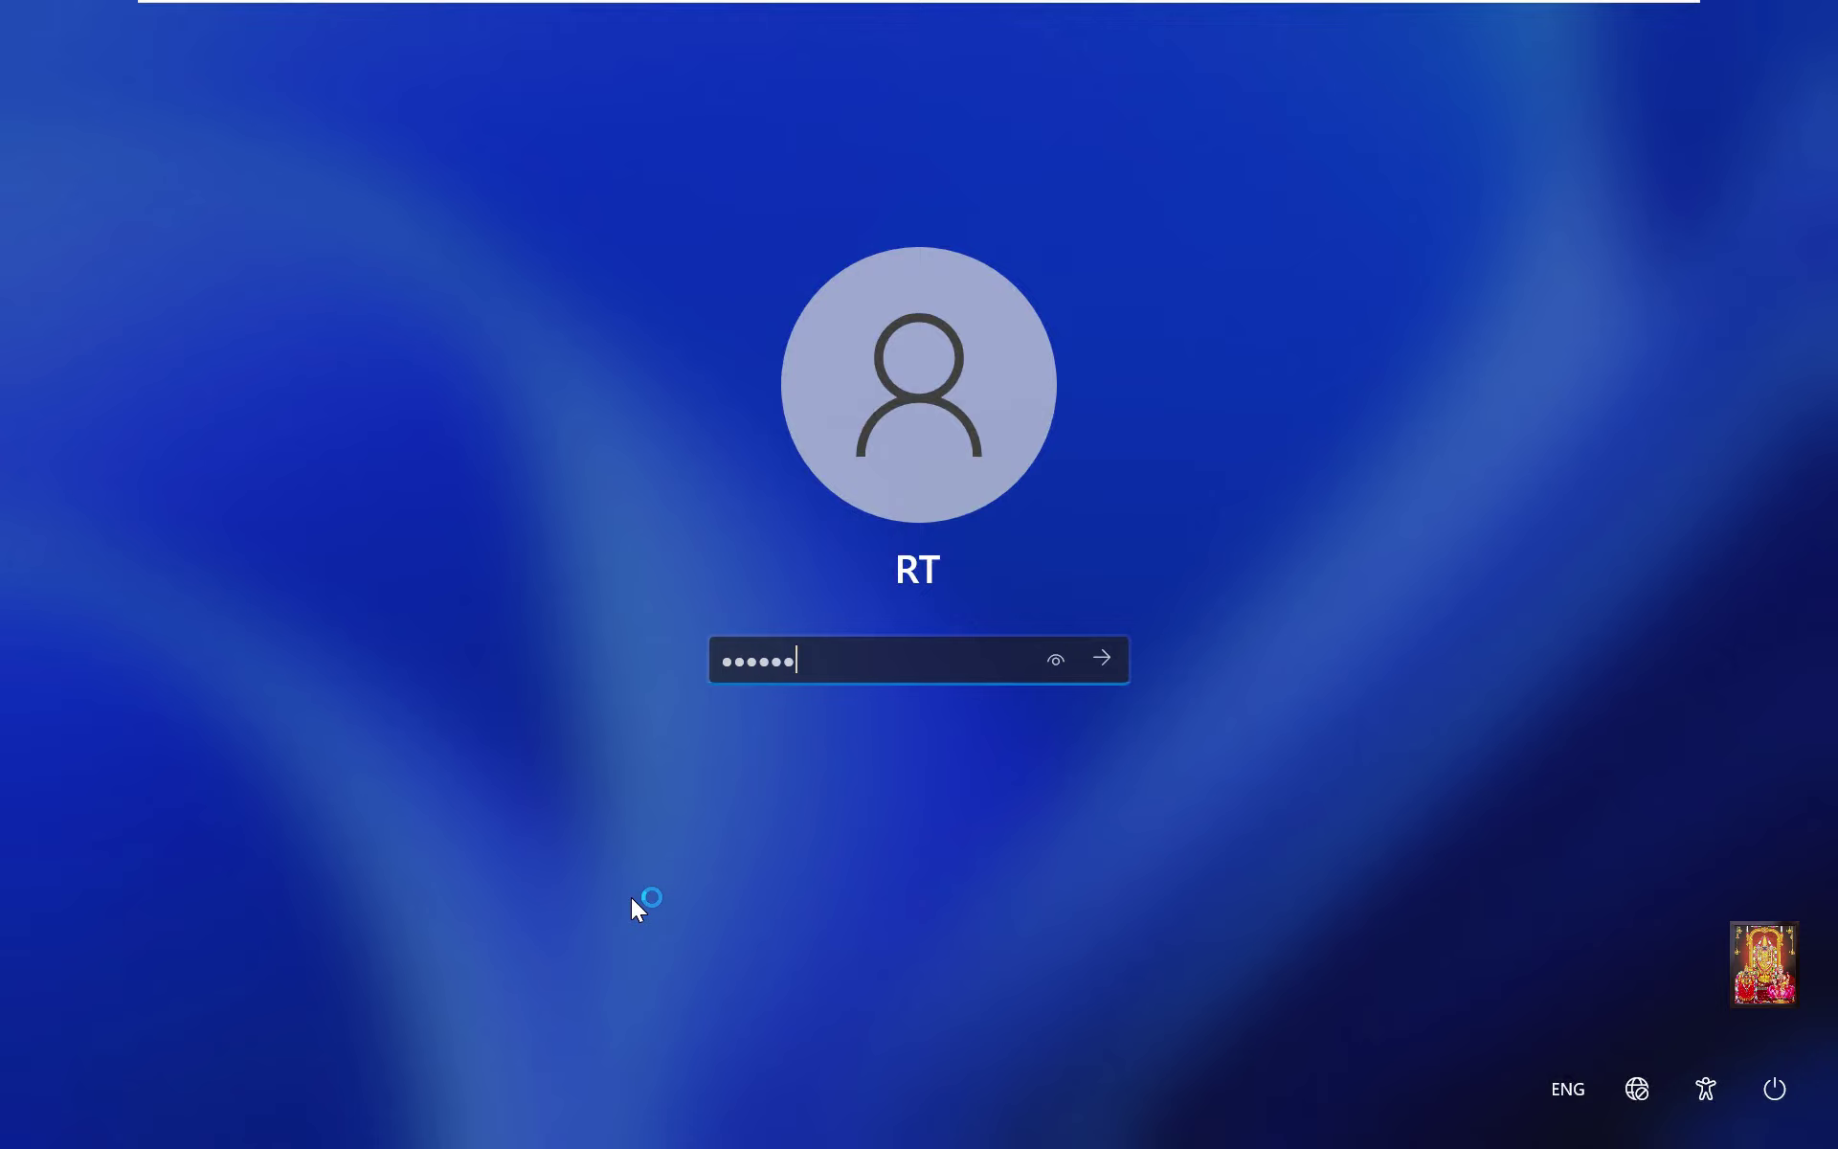
key("Return")
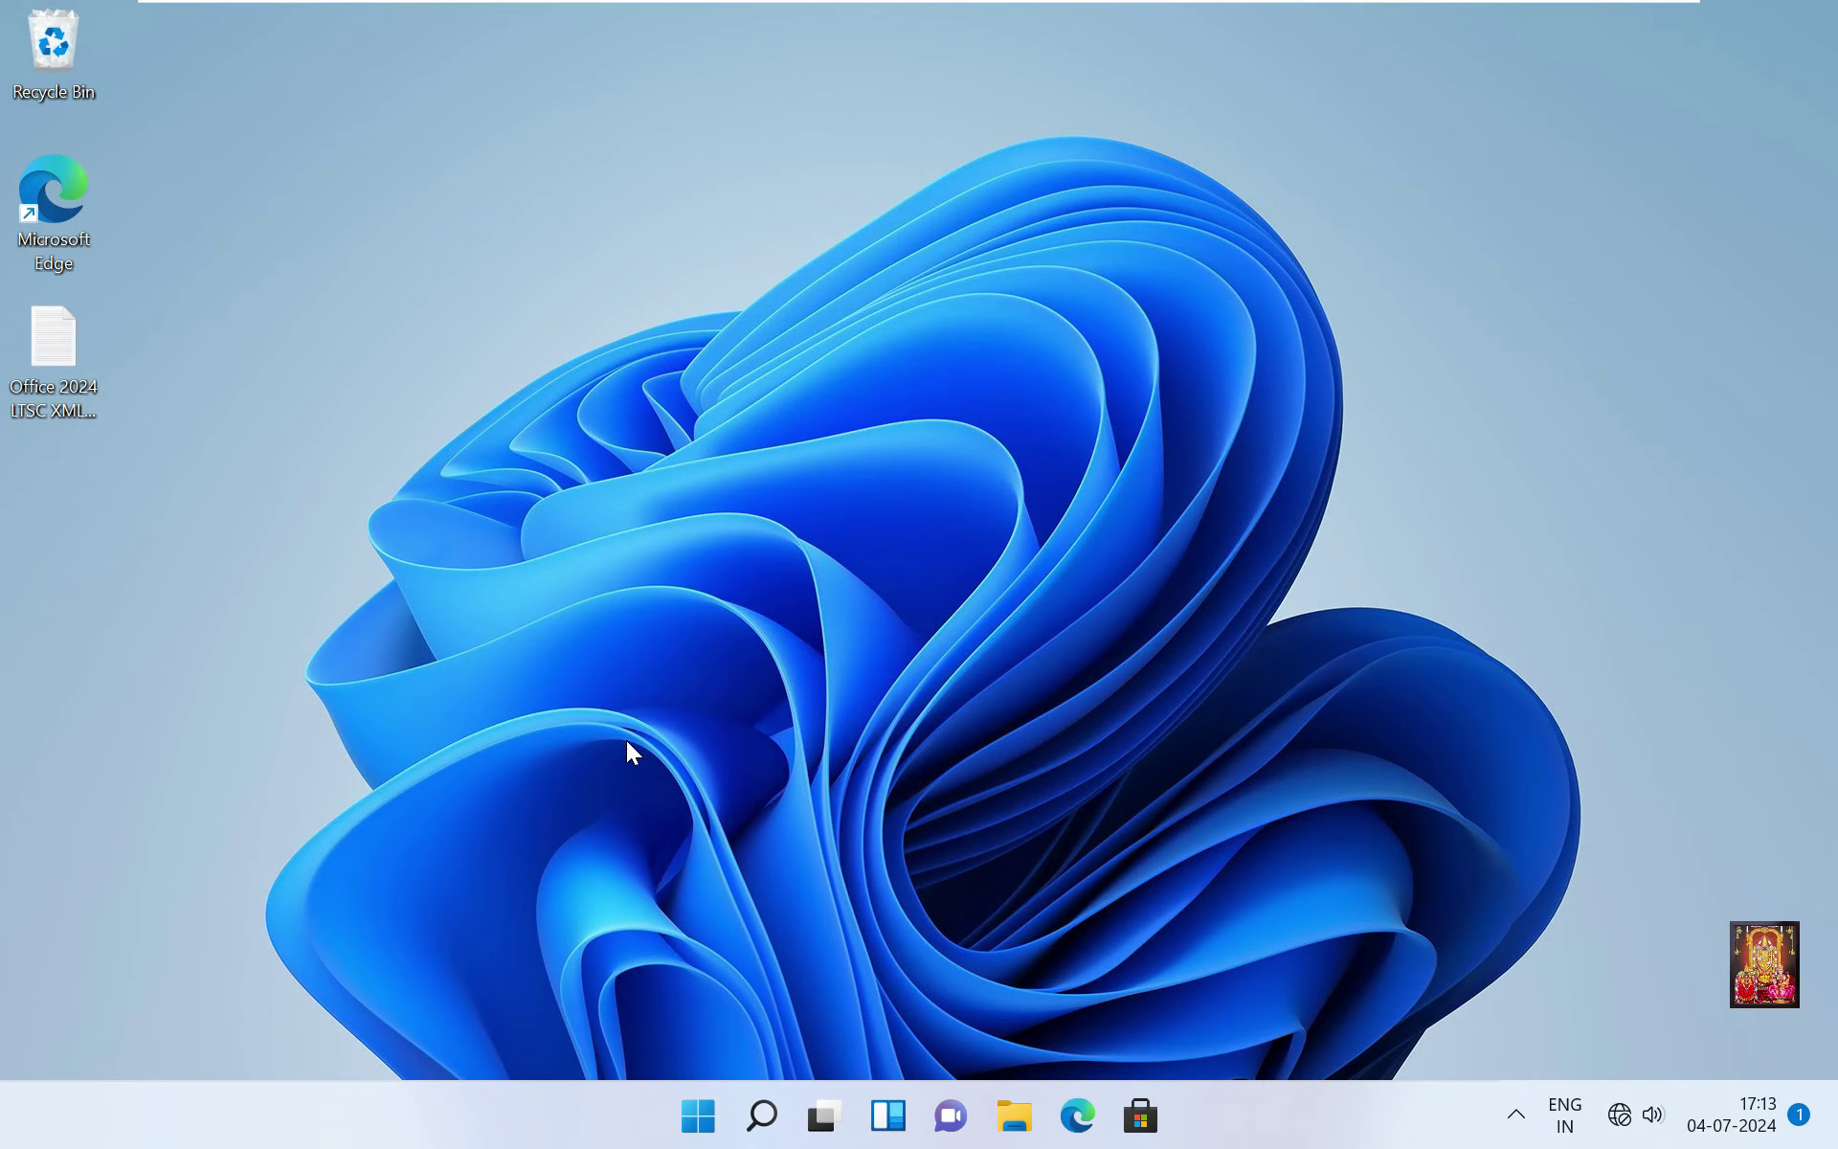
Find Control Panel through Start search and go to Network and Internet's network status and tasks.
left_click(700, 1114)
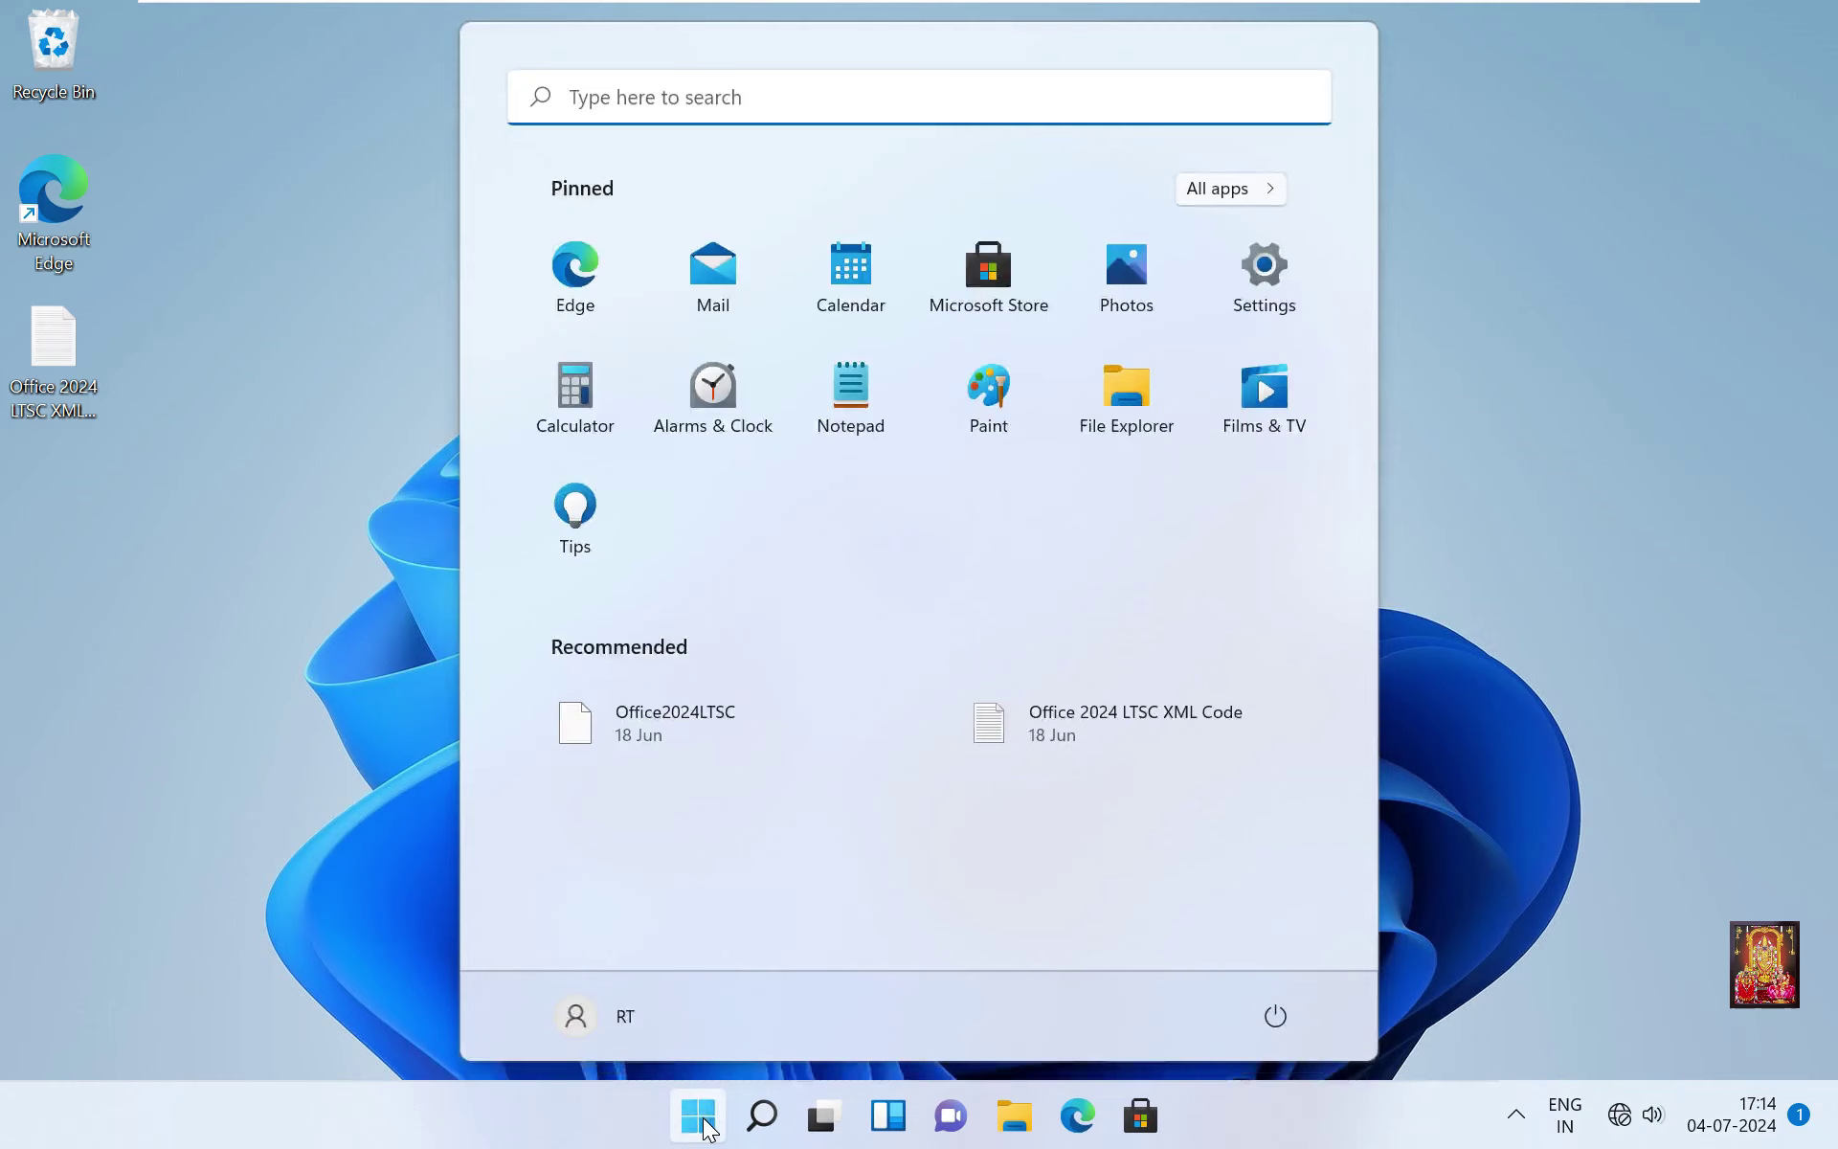
left_click(605, 92)
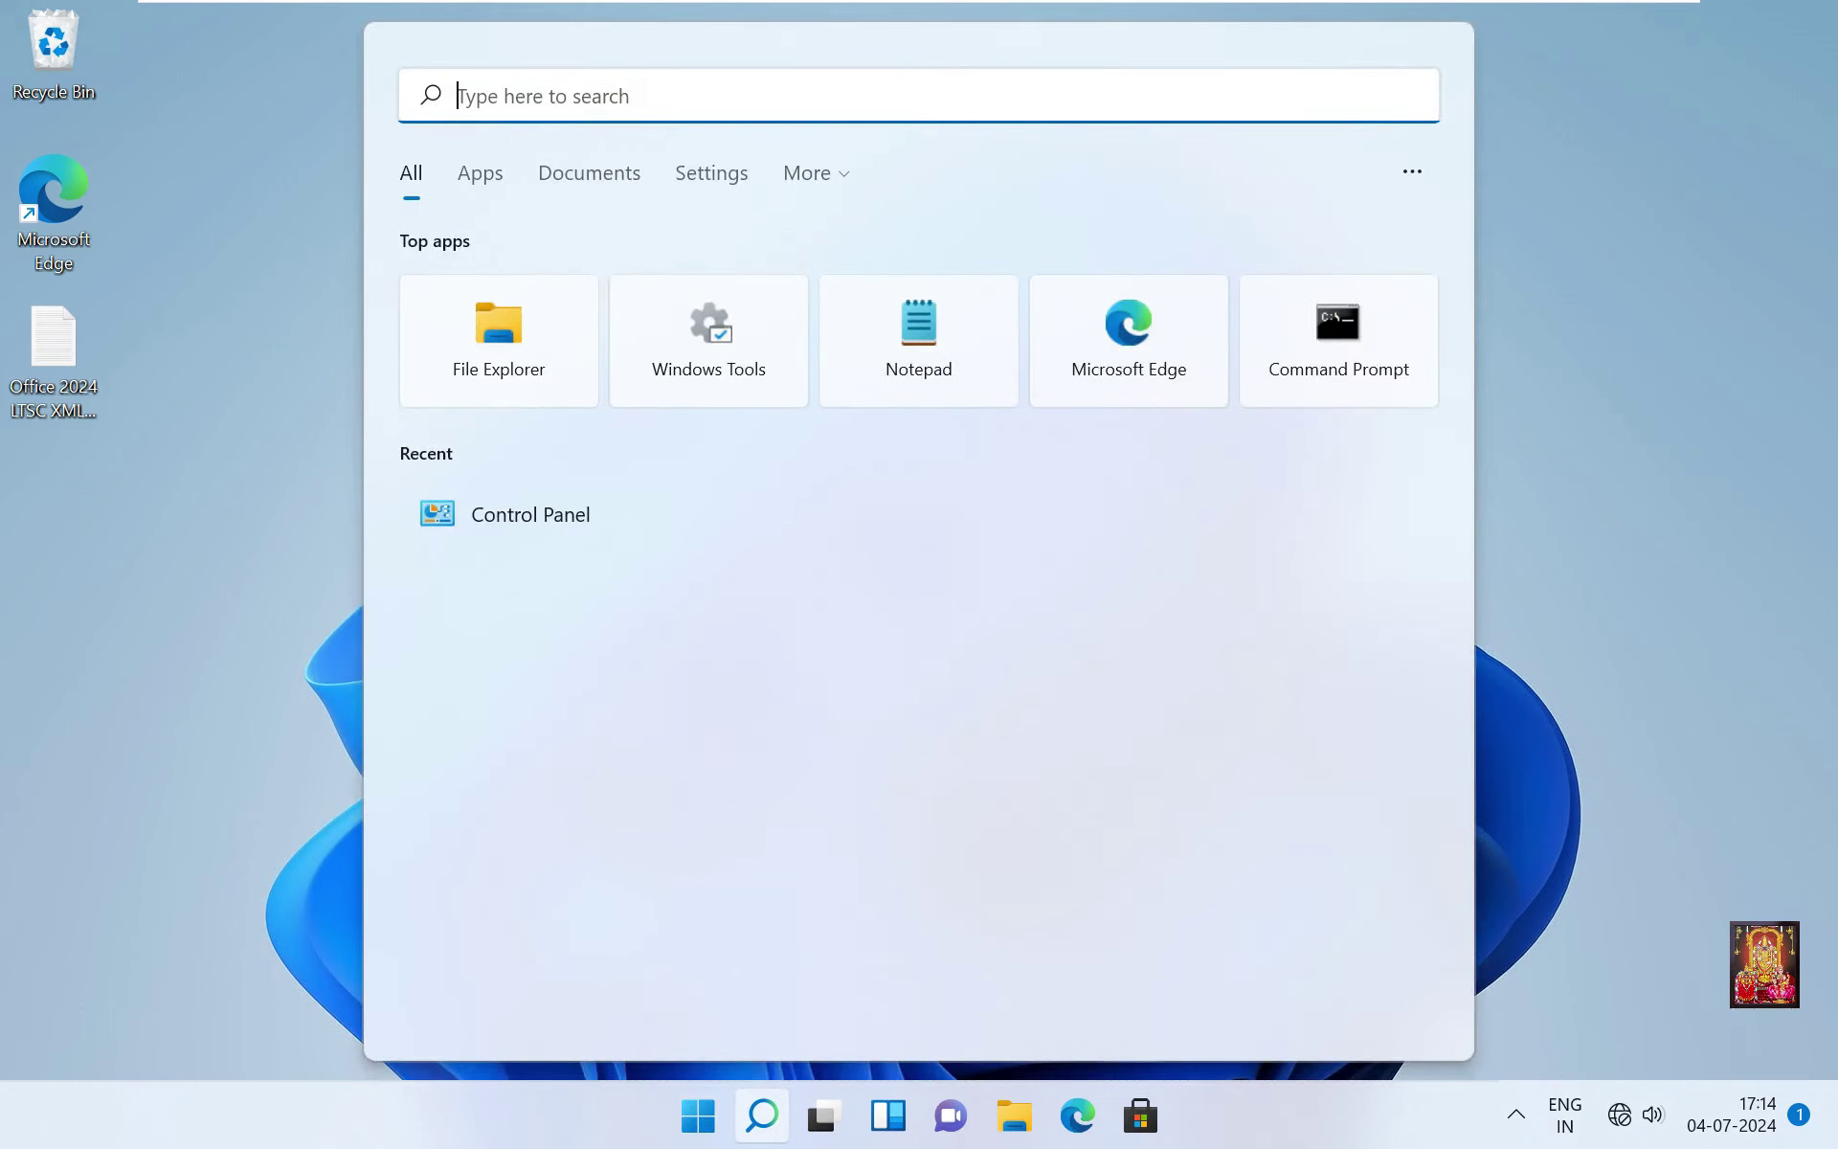
type("control")
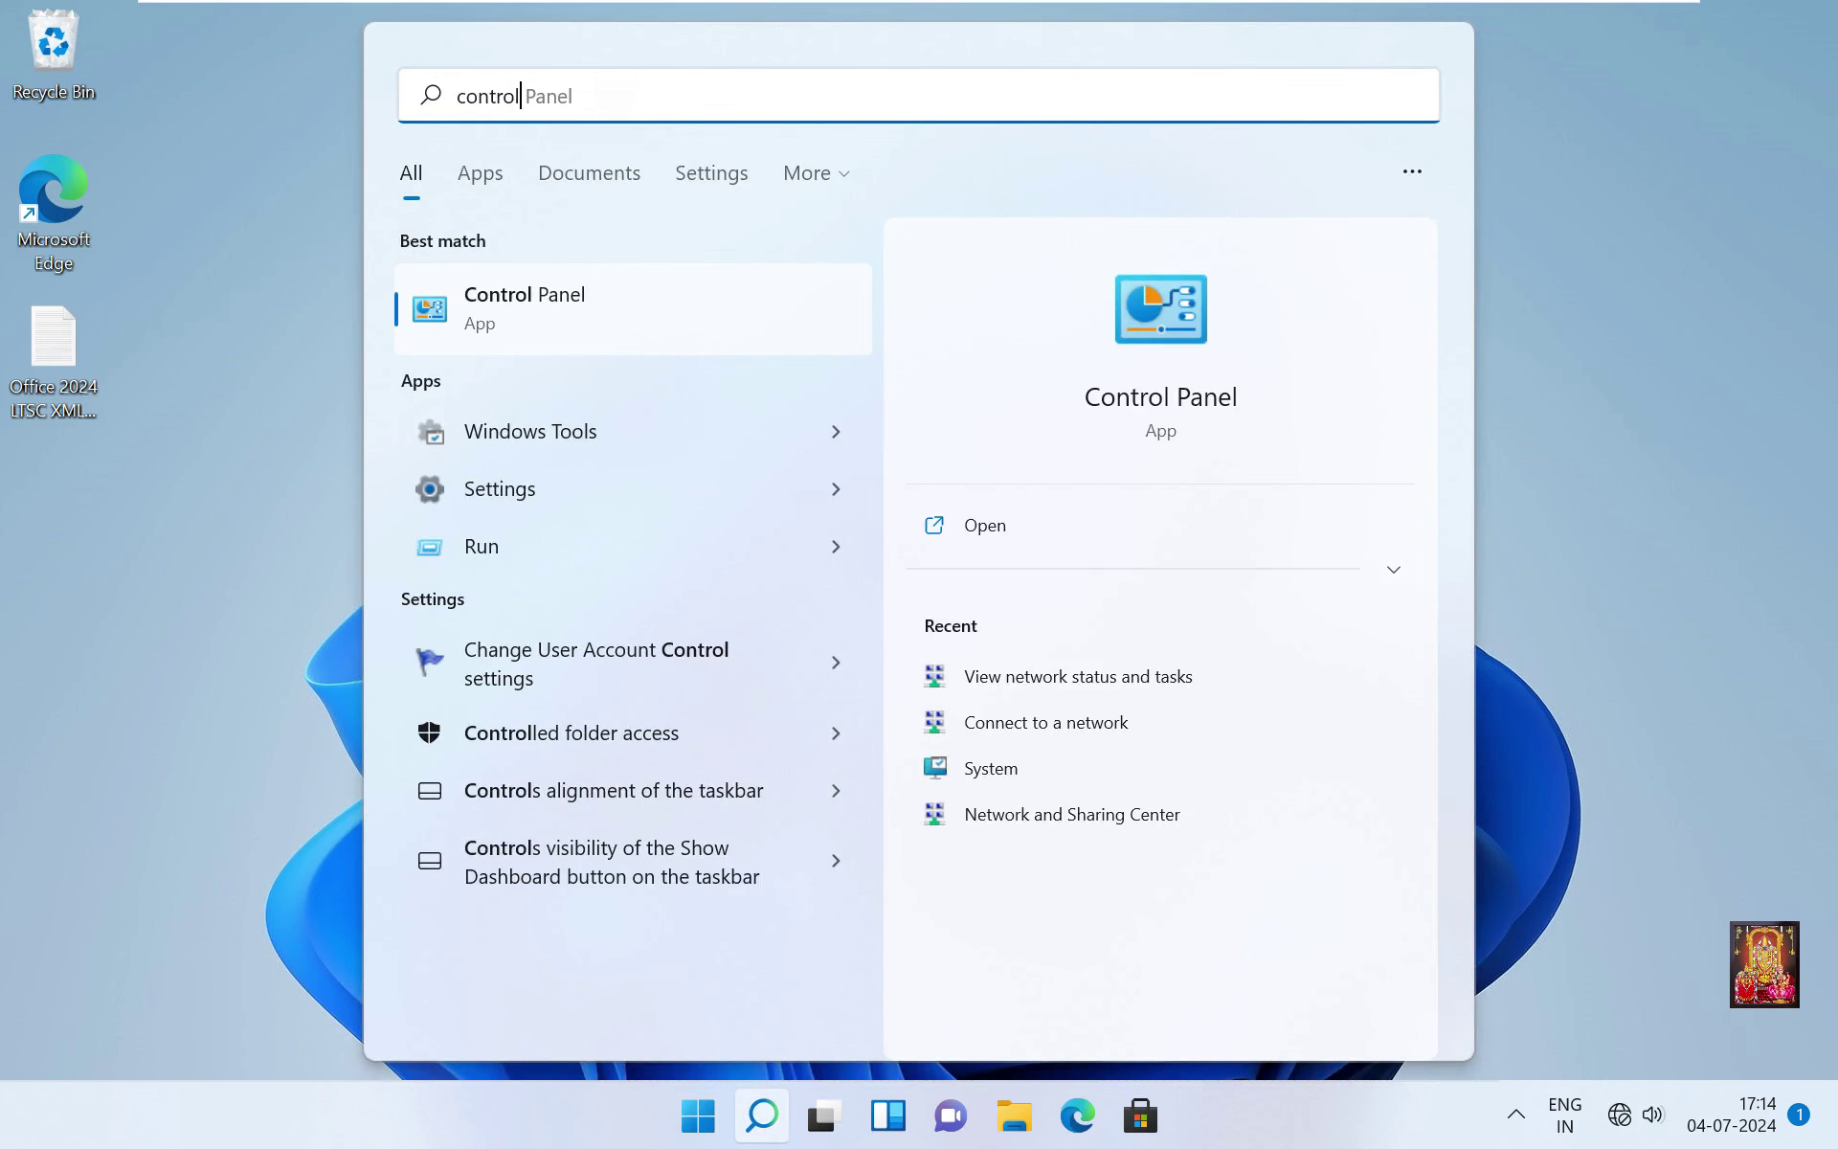
left_click(498, 295)
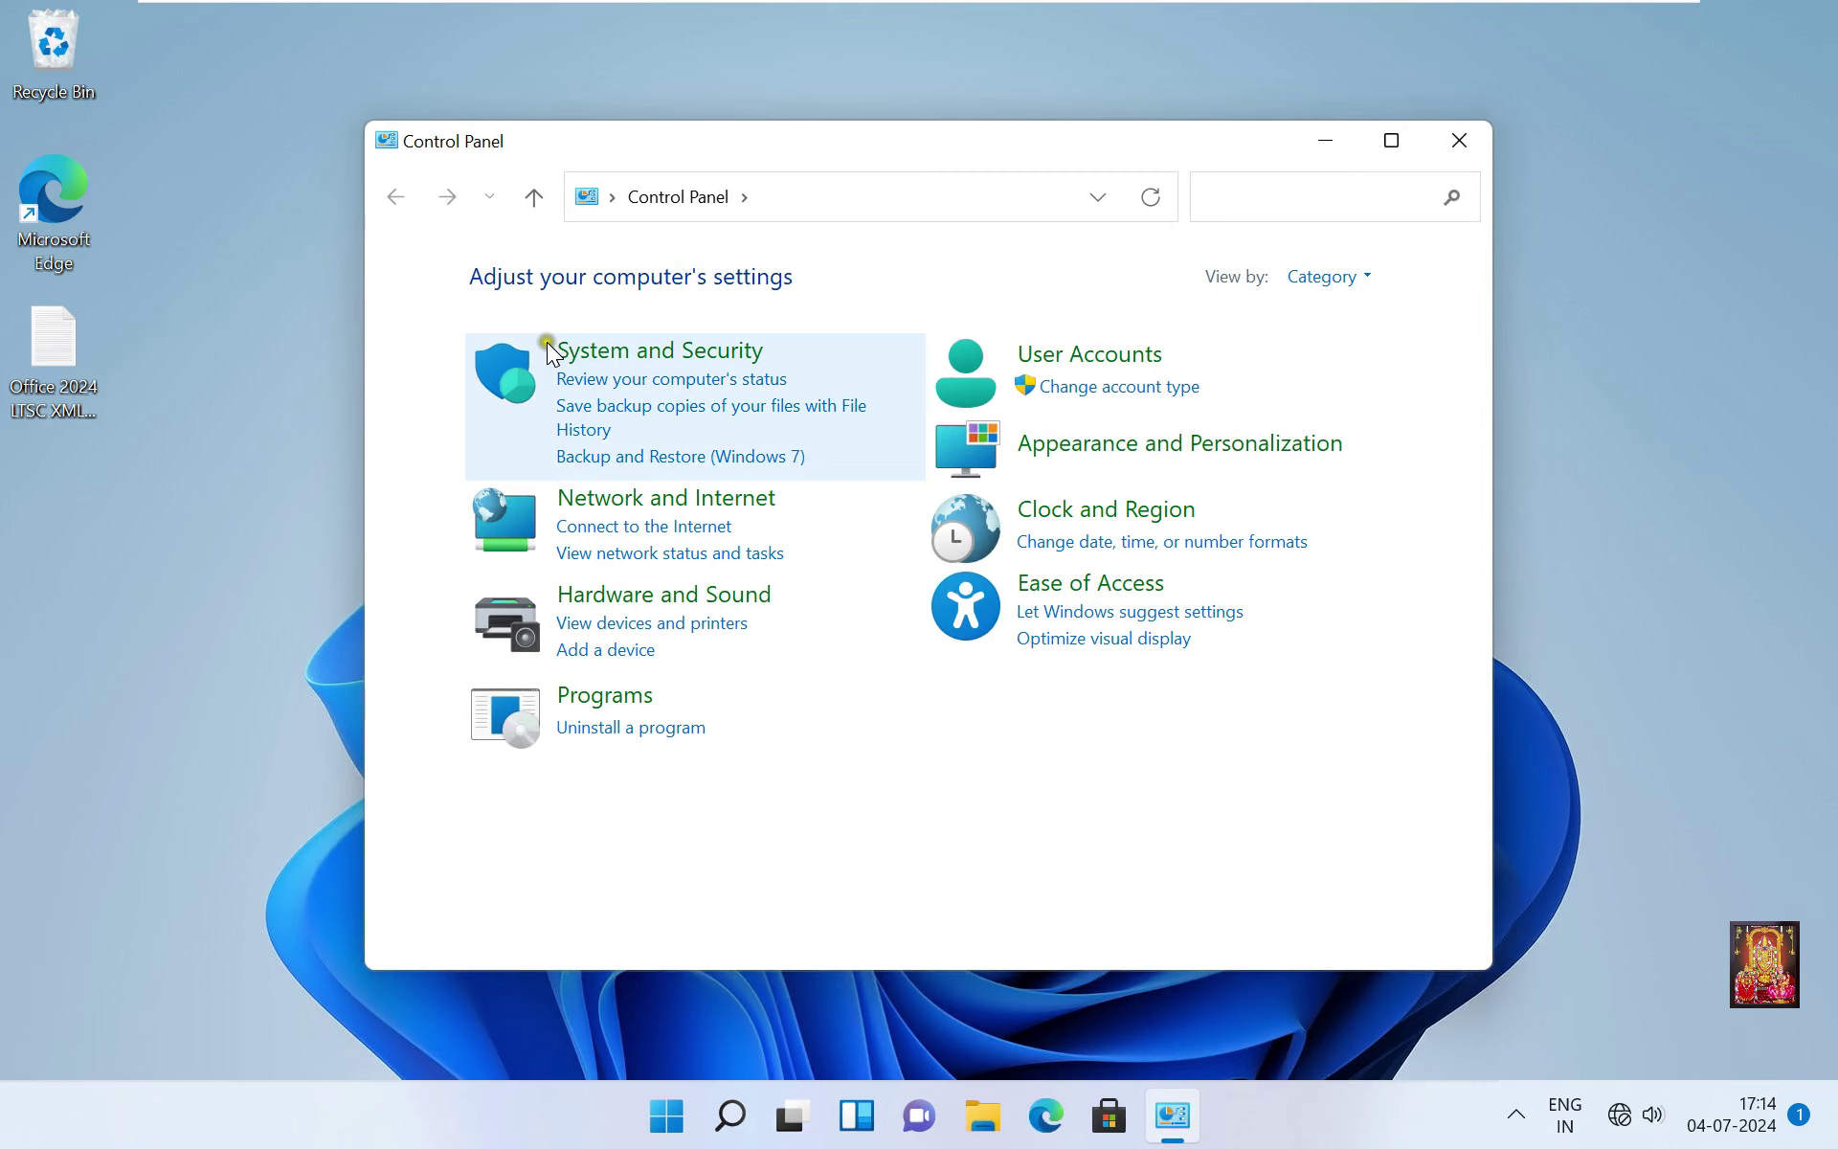
left_click(681, 516)
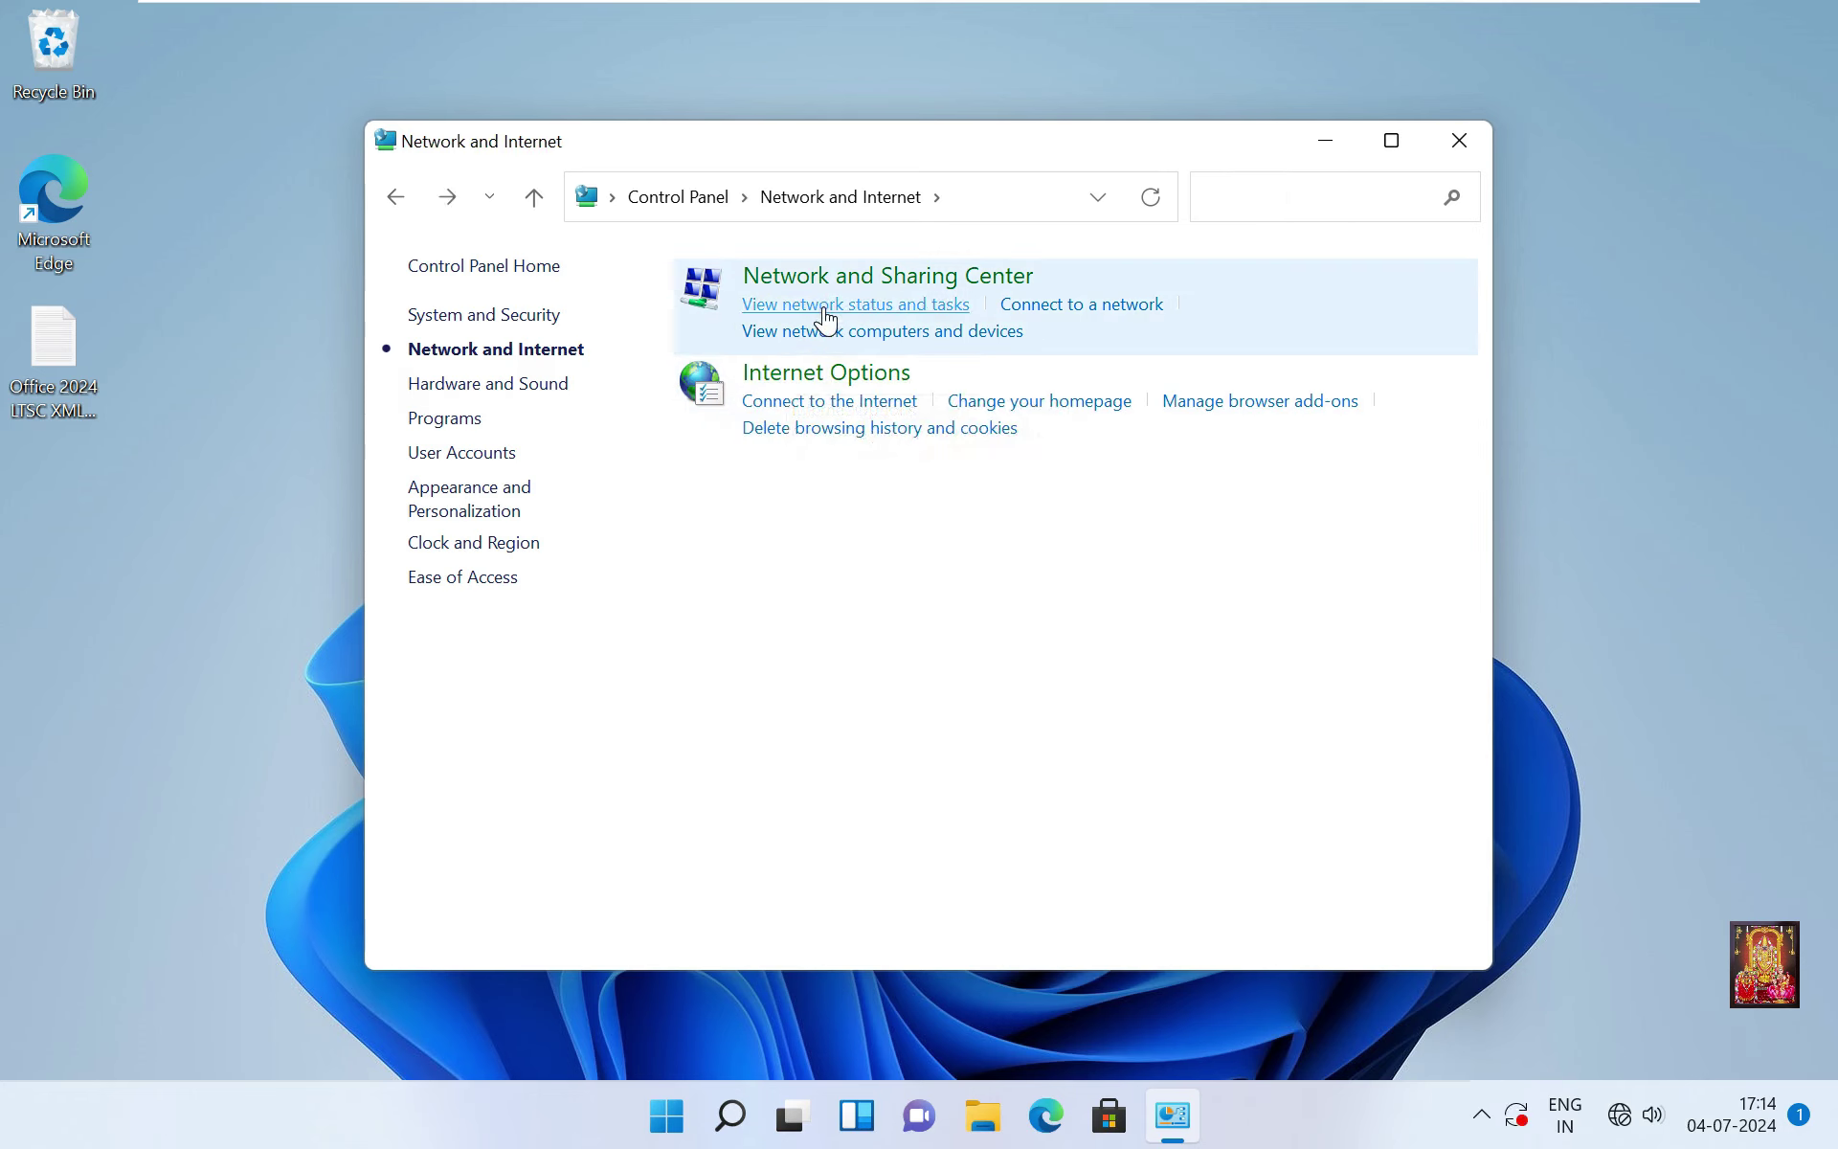
left_click(824, 307)
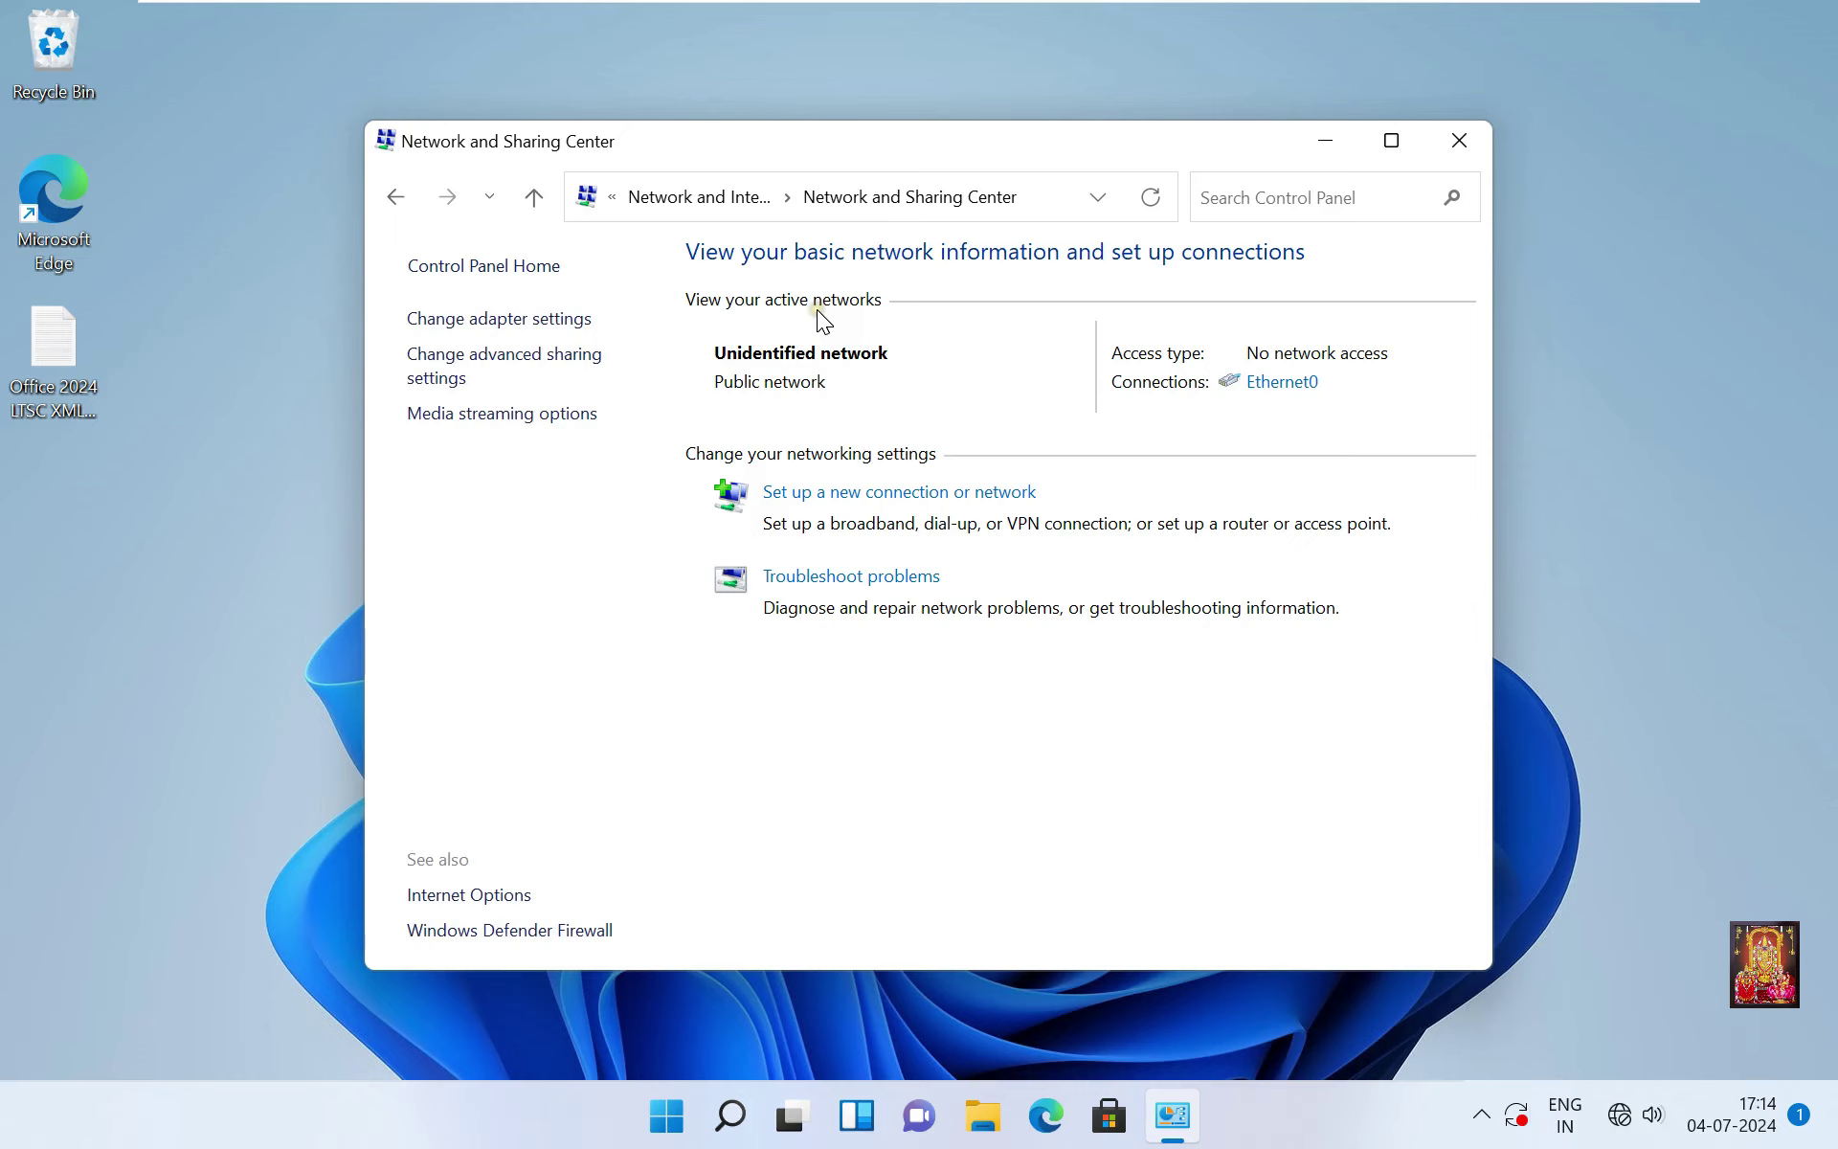
Set up a new workplace connection using a VPN over the Internet, with setup deferred until later.
left_click(811, 488)
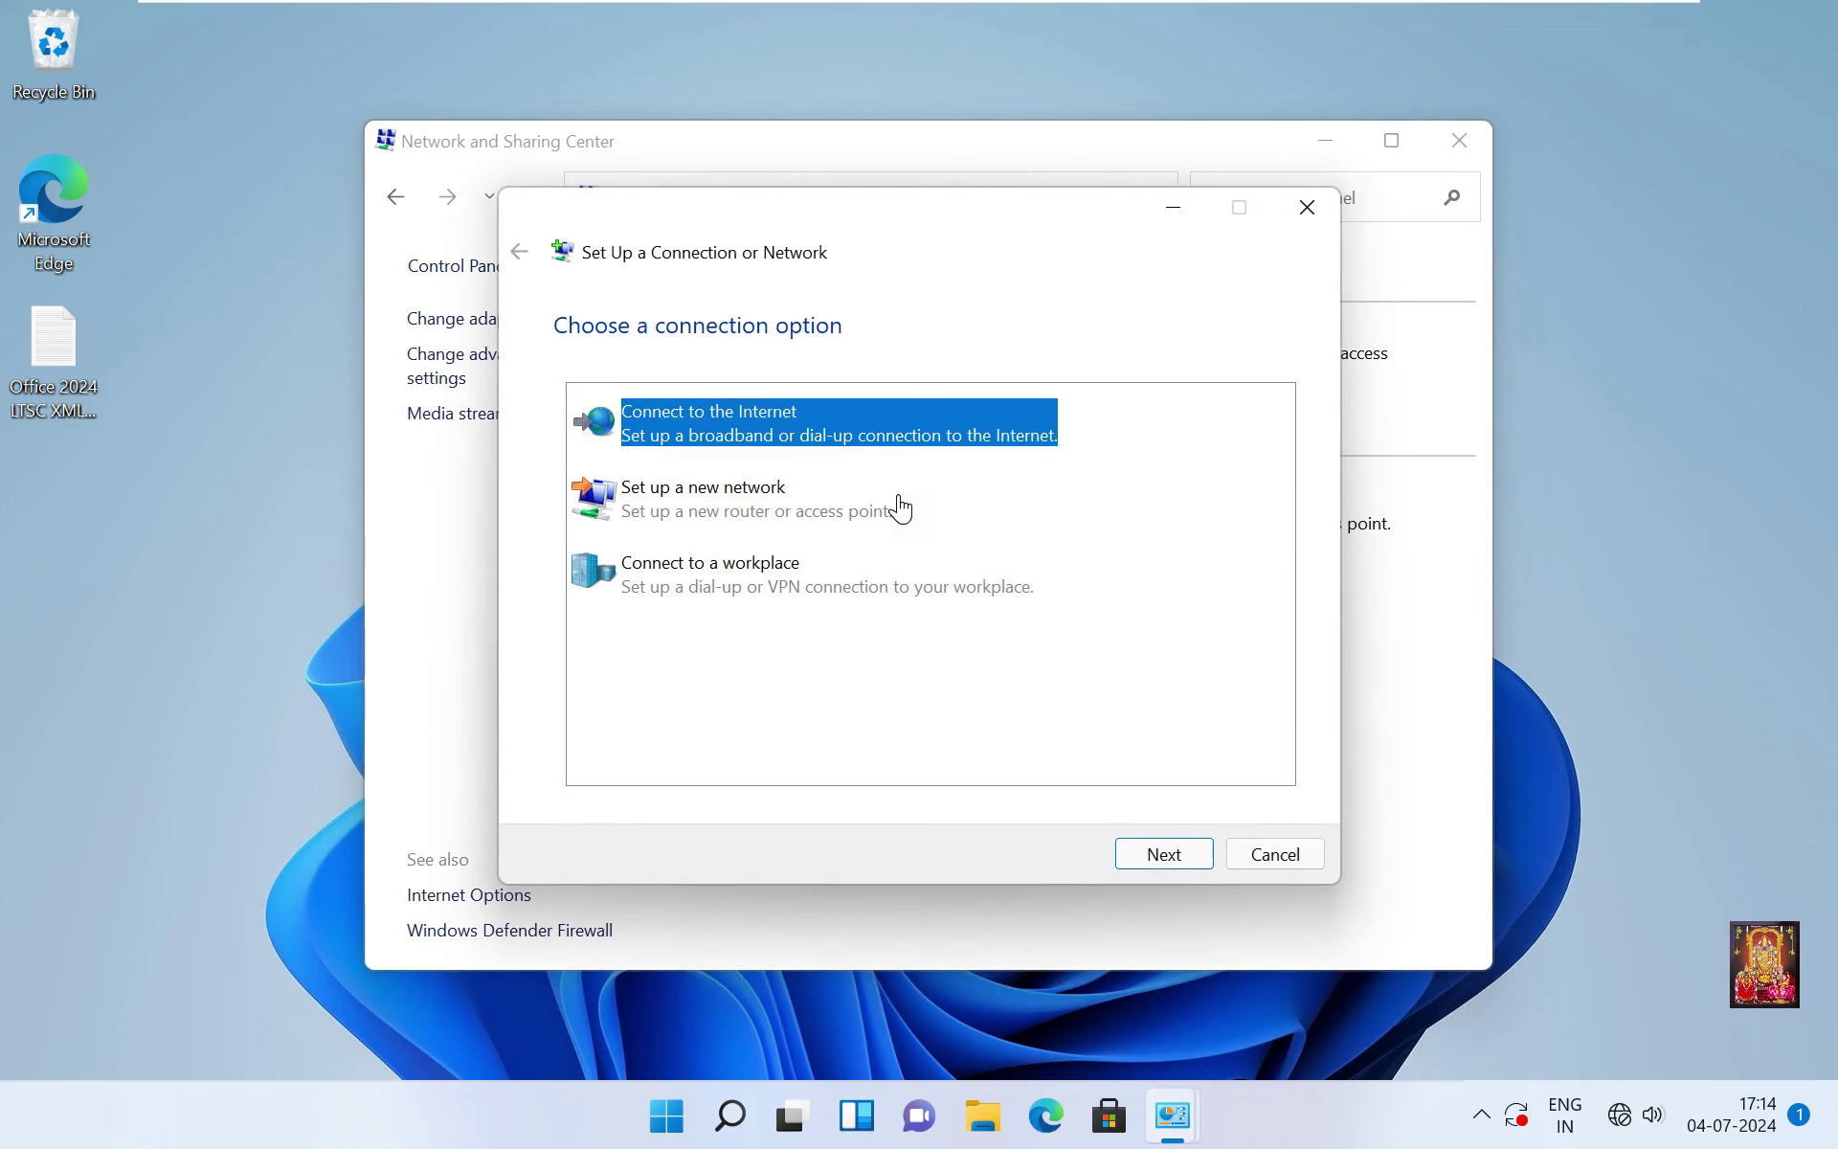
left_click(680, 577)
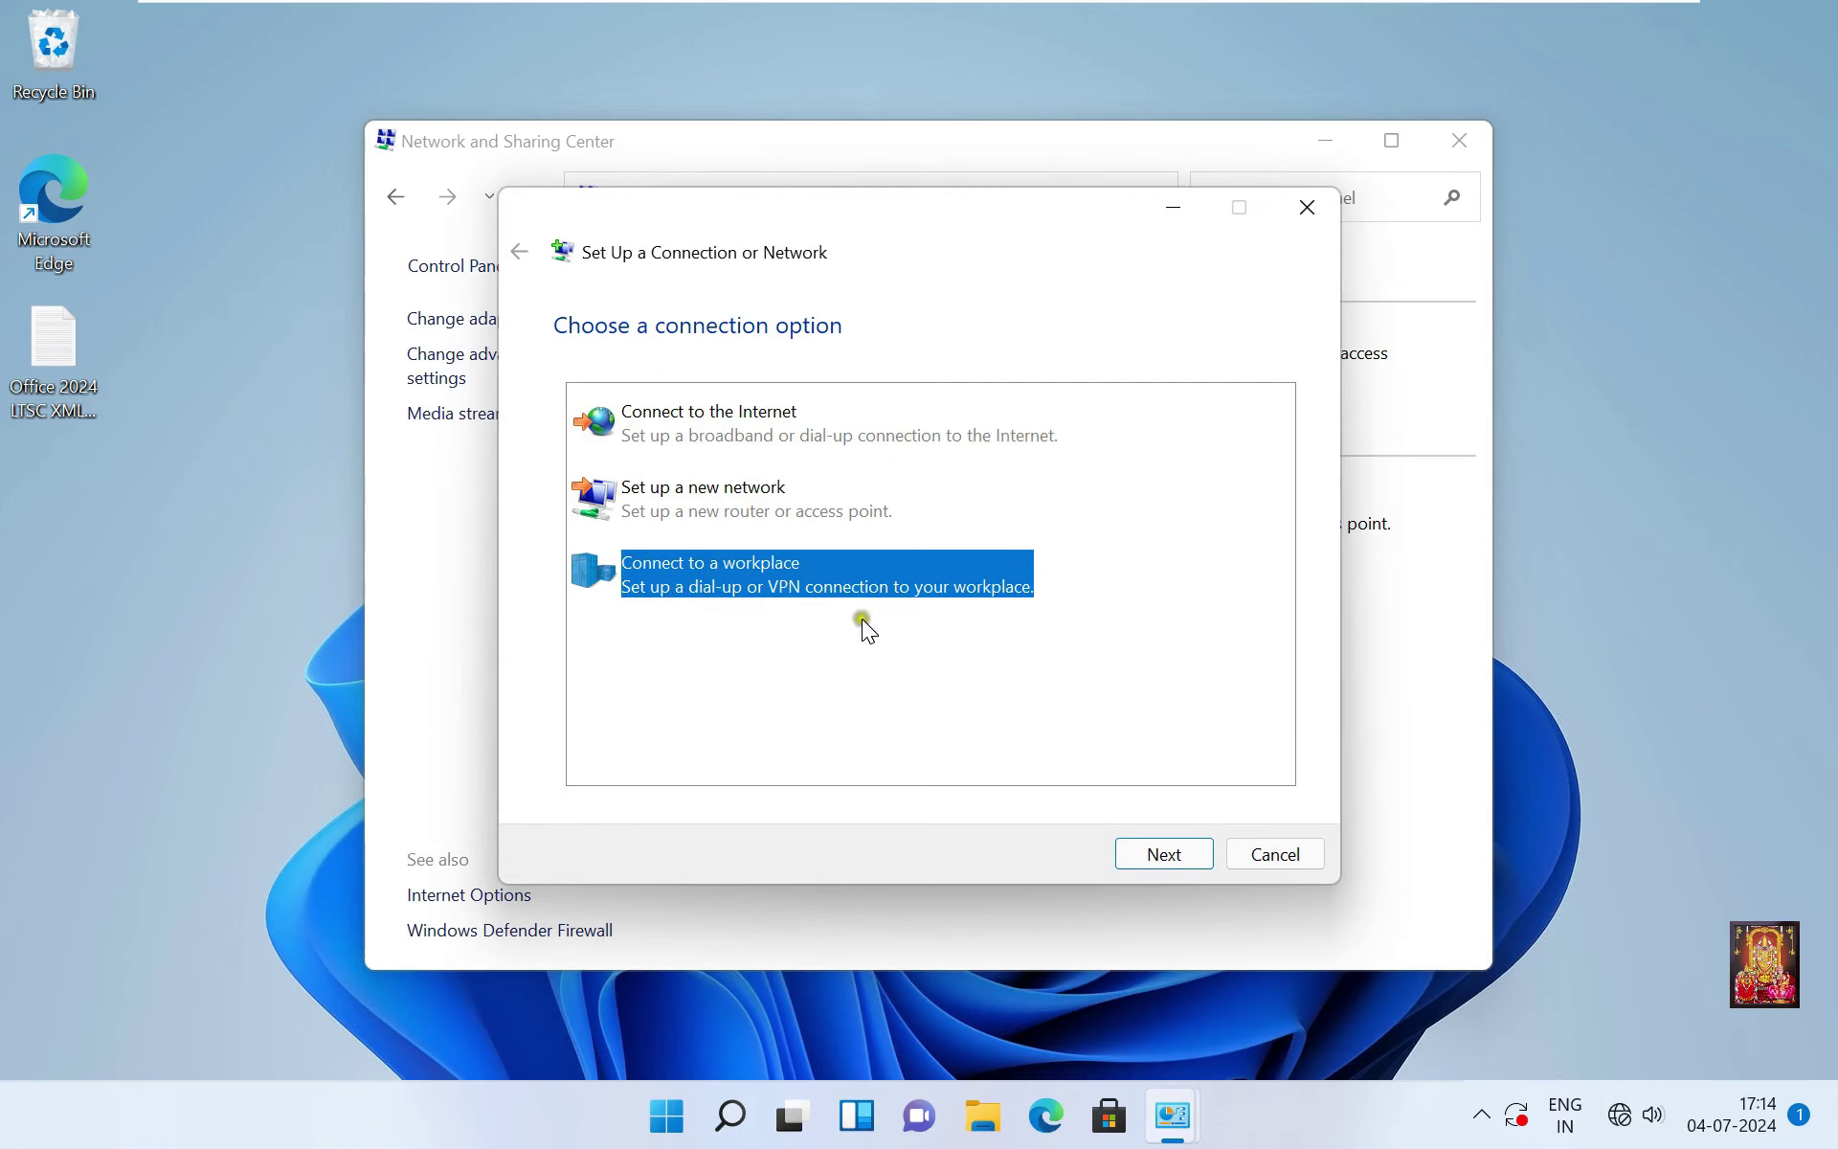
left_click(1174, 852)
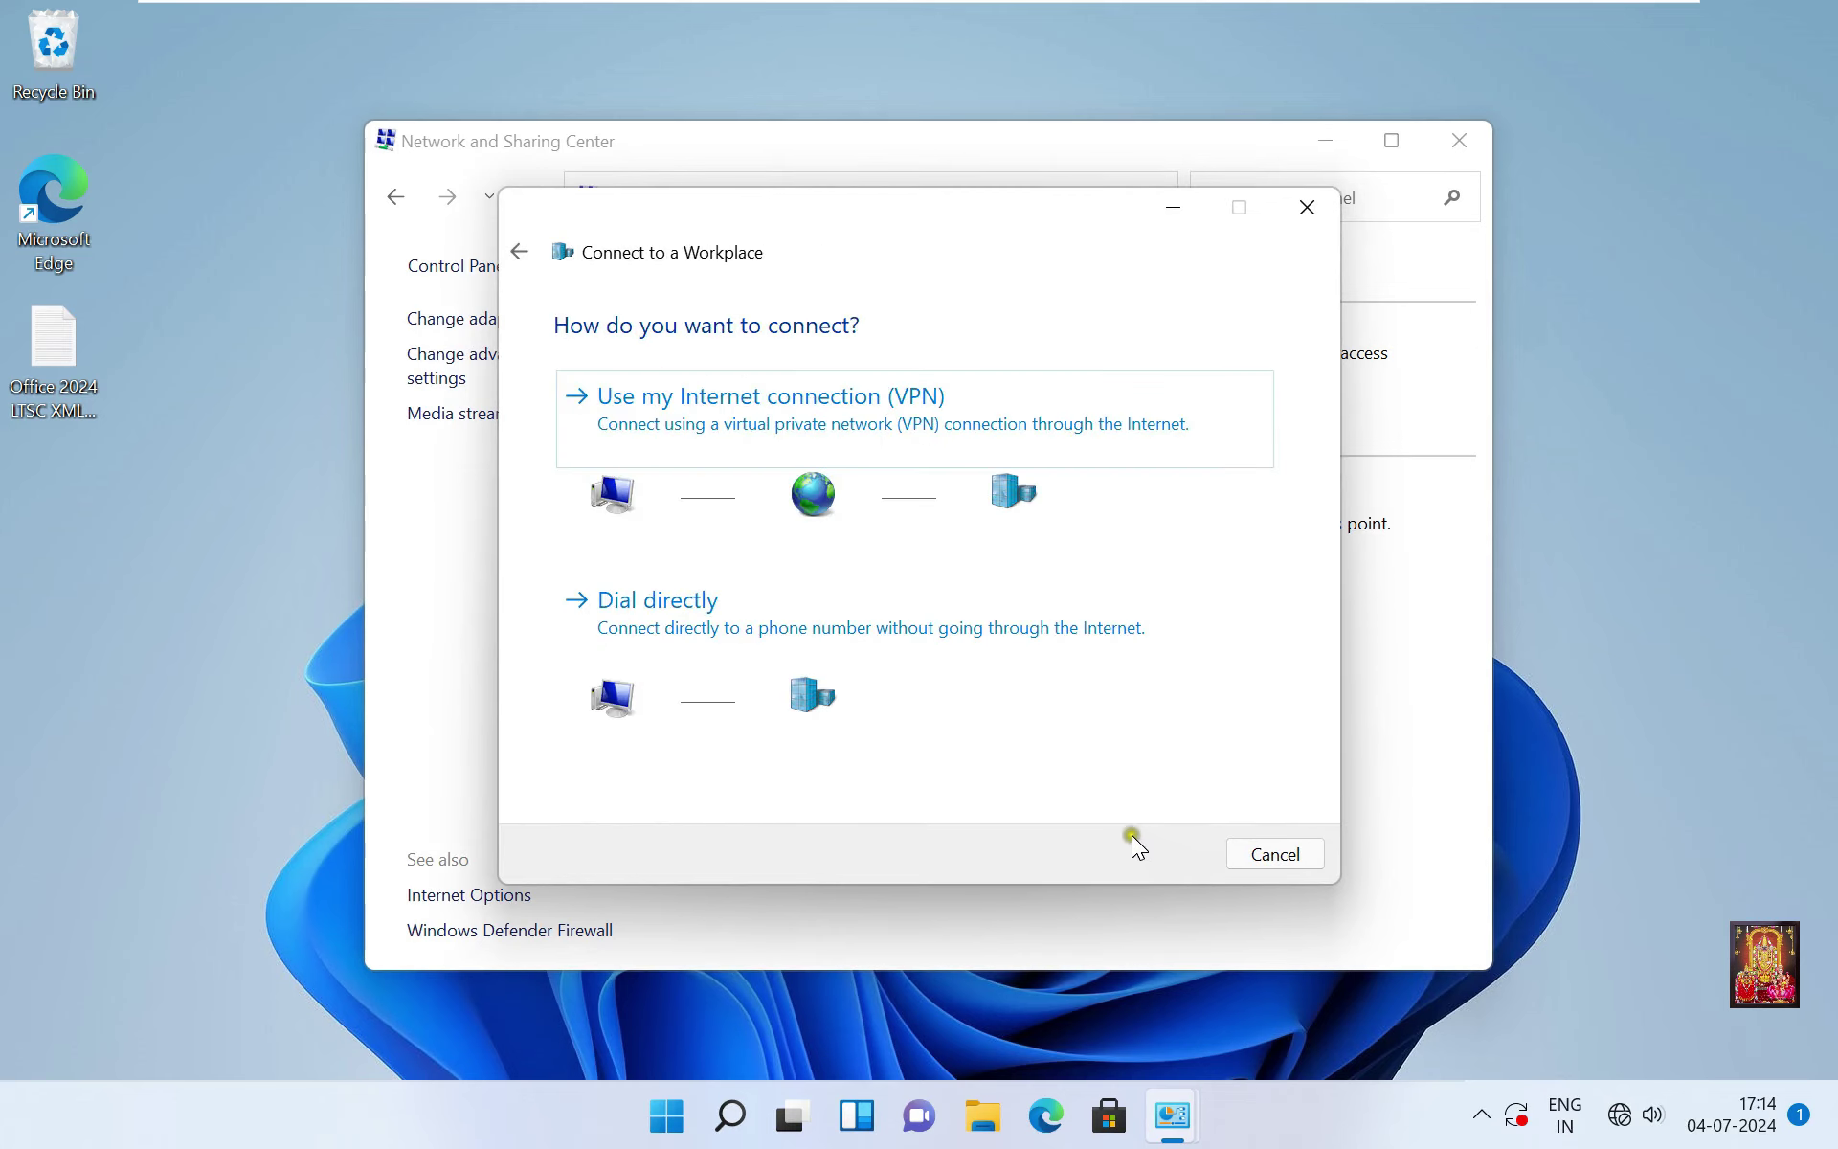
left_click(796, 410)
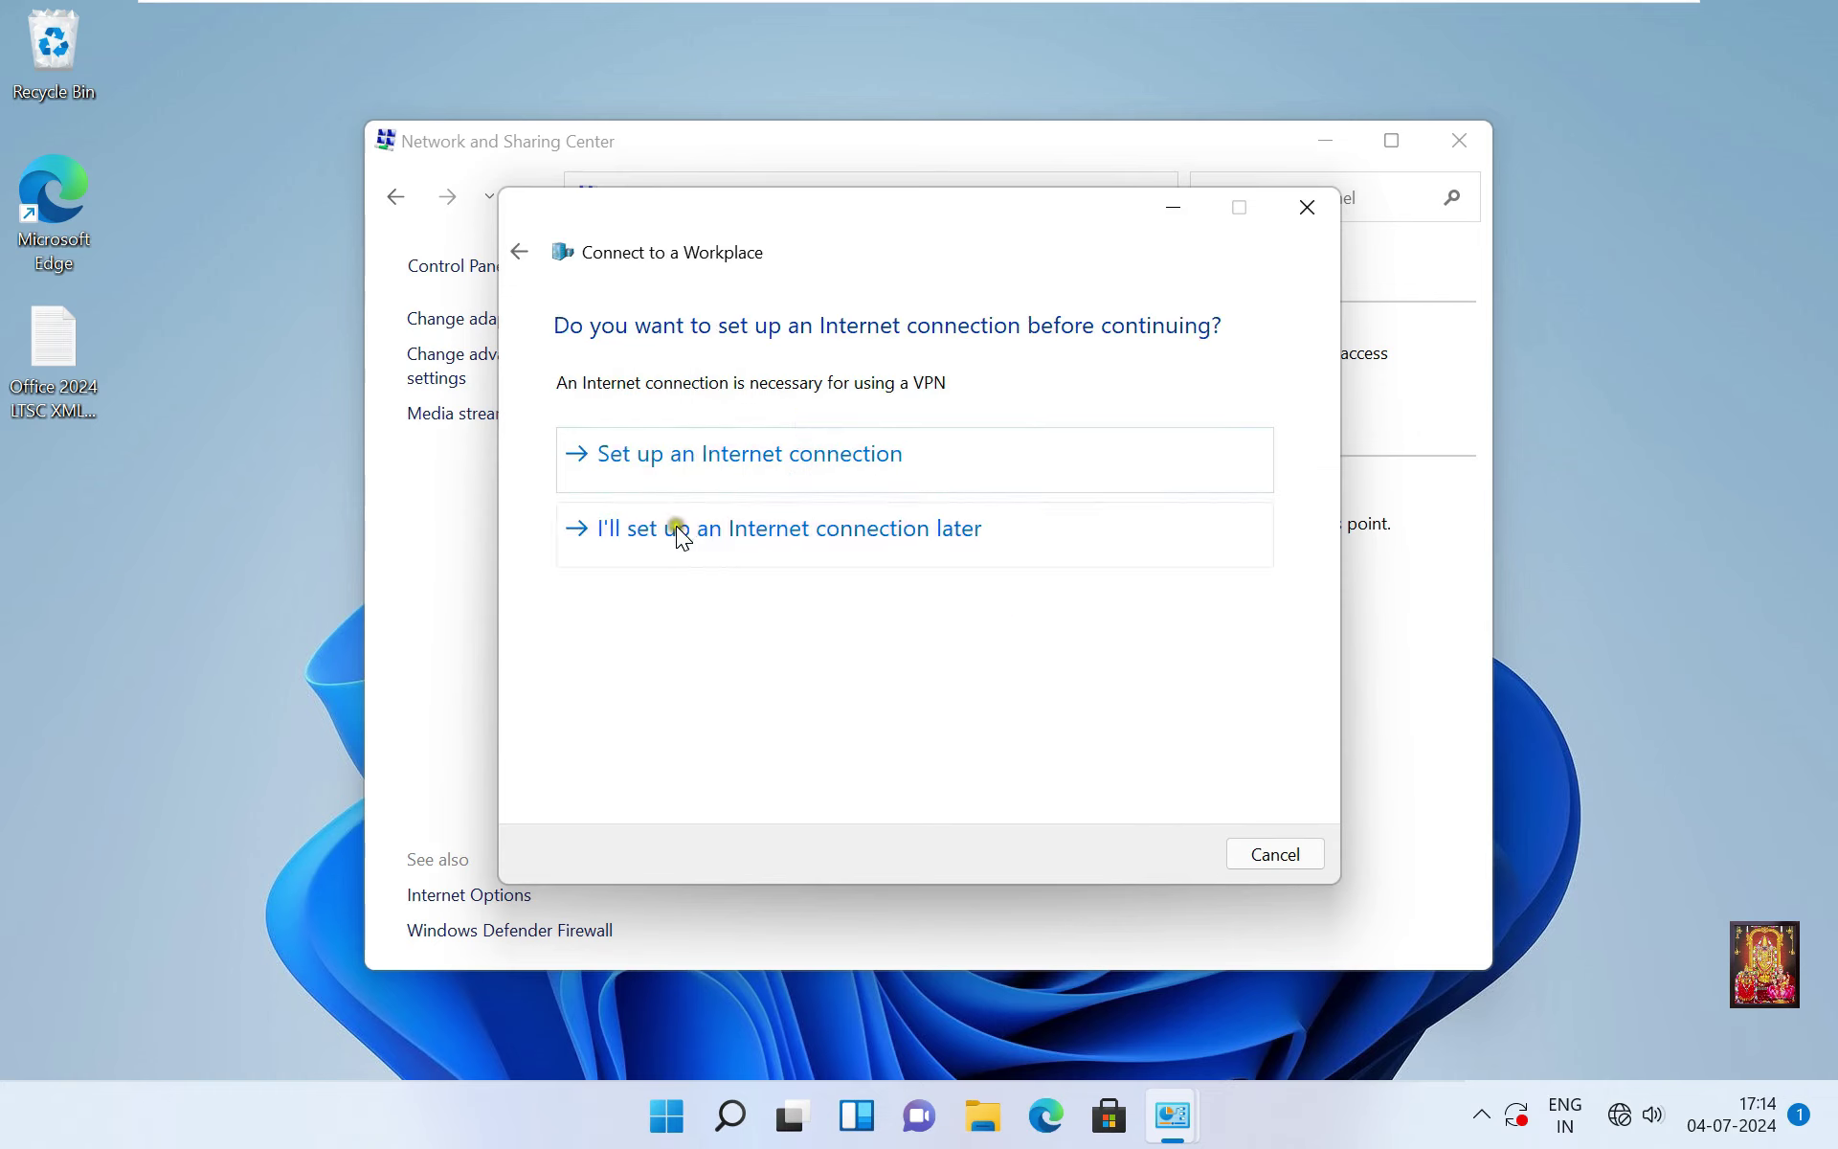
left_click(795, 532)
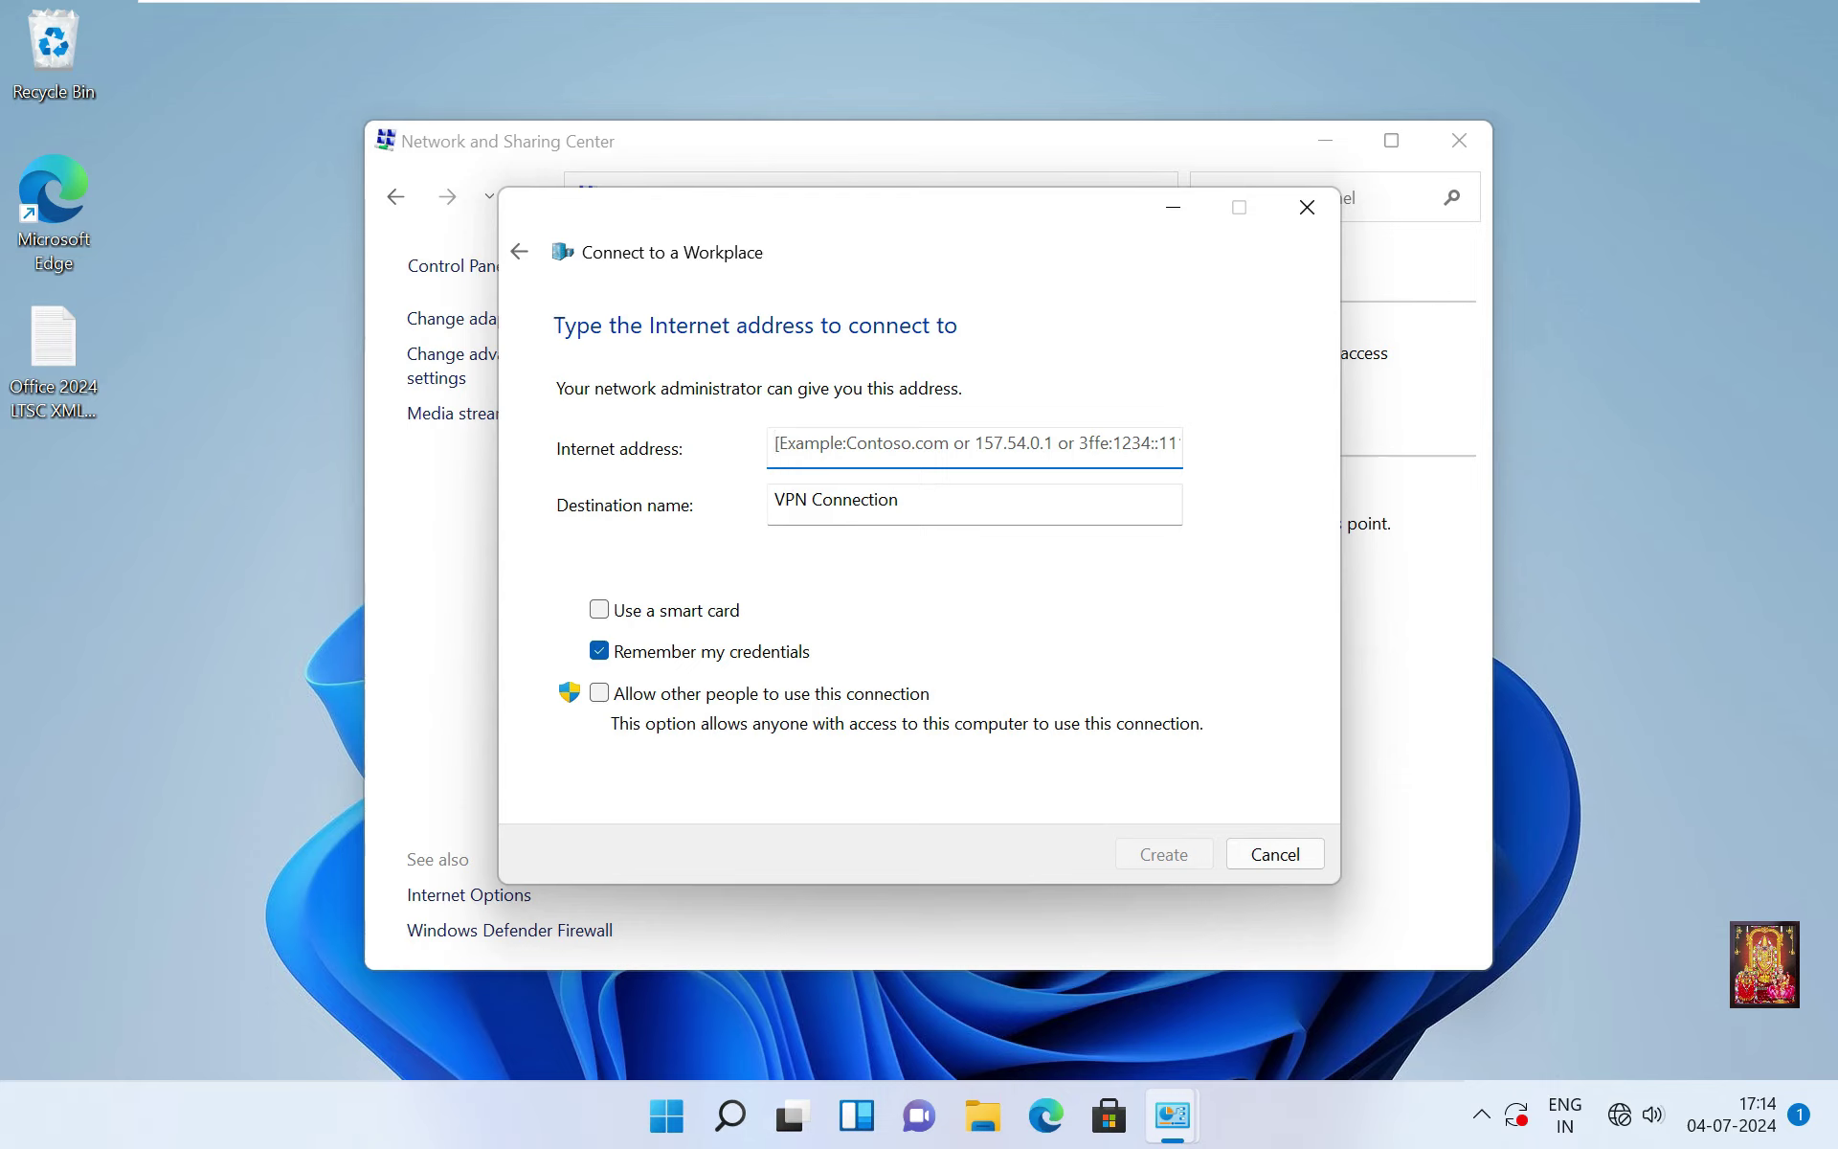
Enter server address 172.16.0.1 and destination name HO, and create the connection.
type("172.")
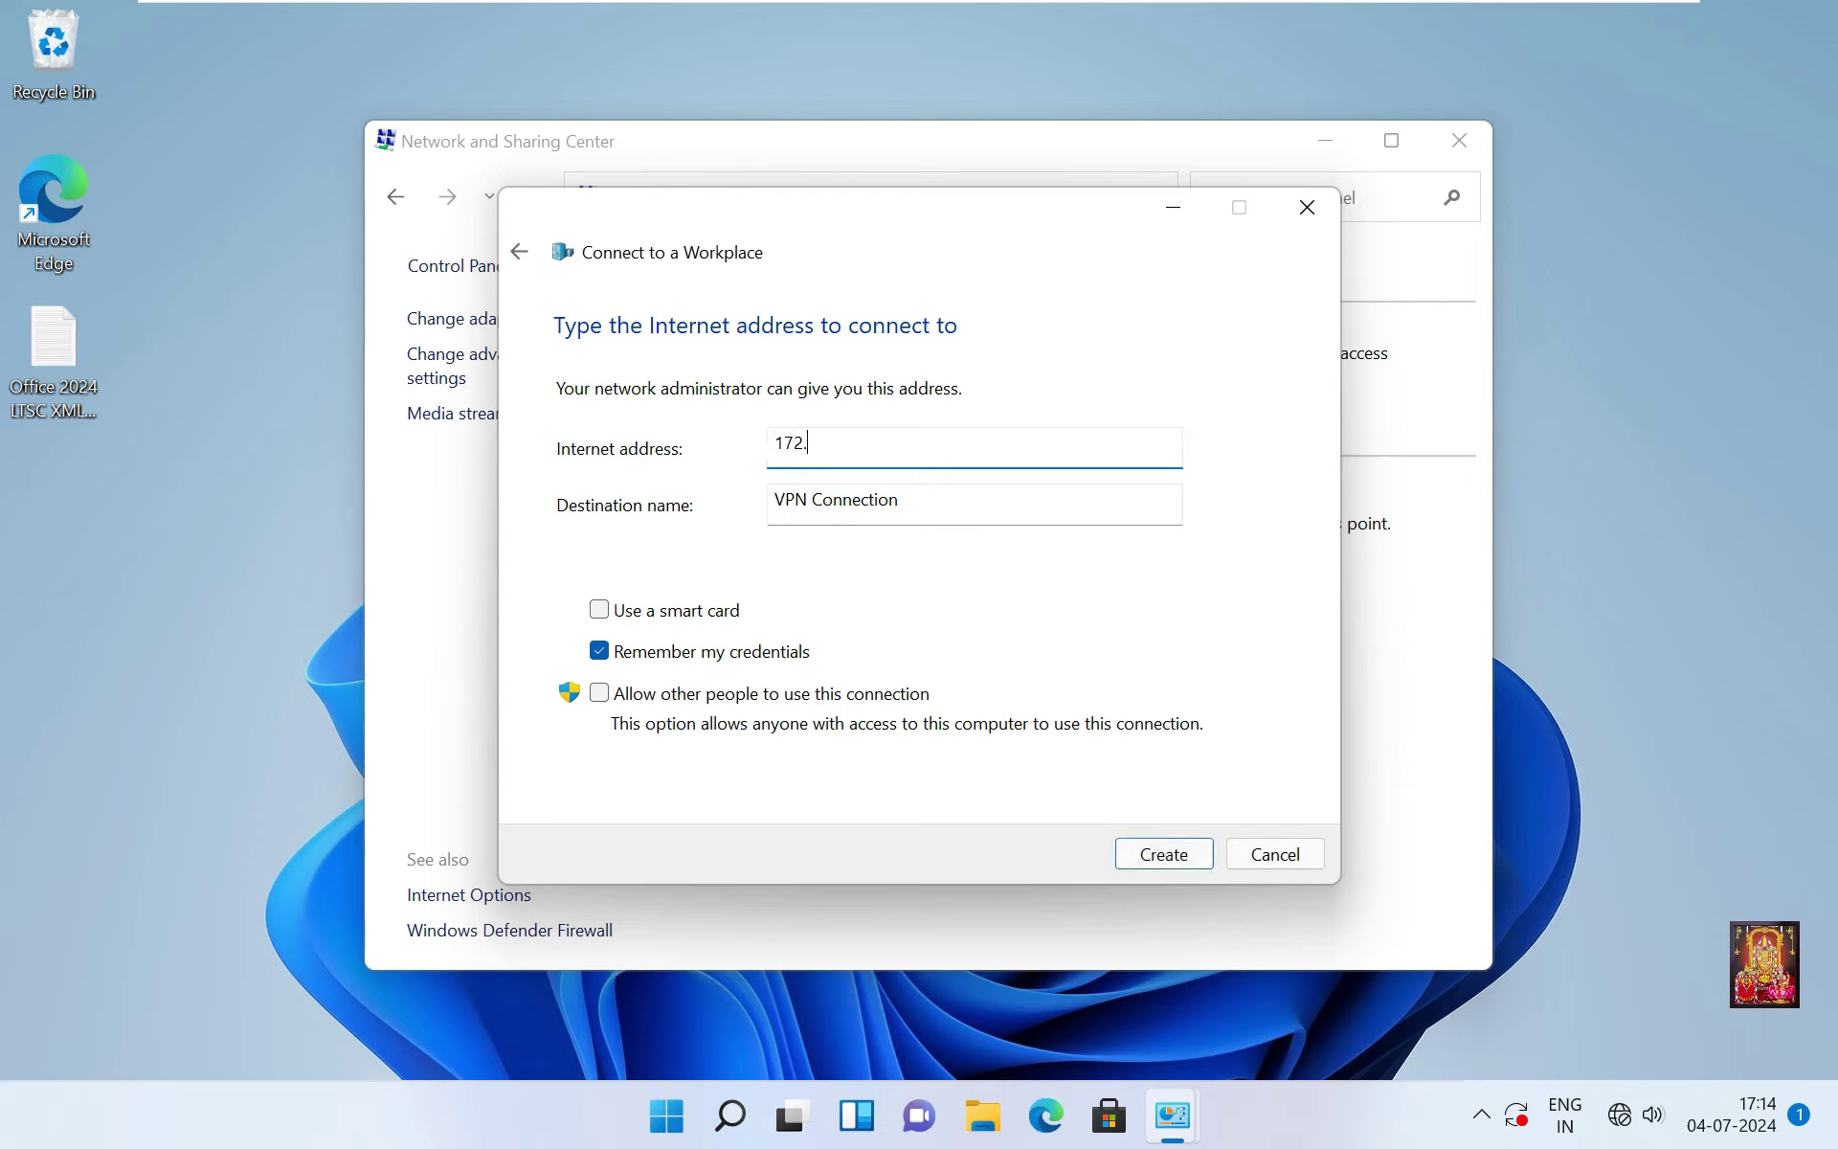
type("16.0.1")
key("Tab")
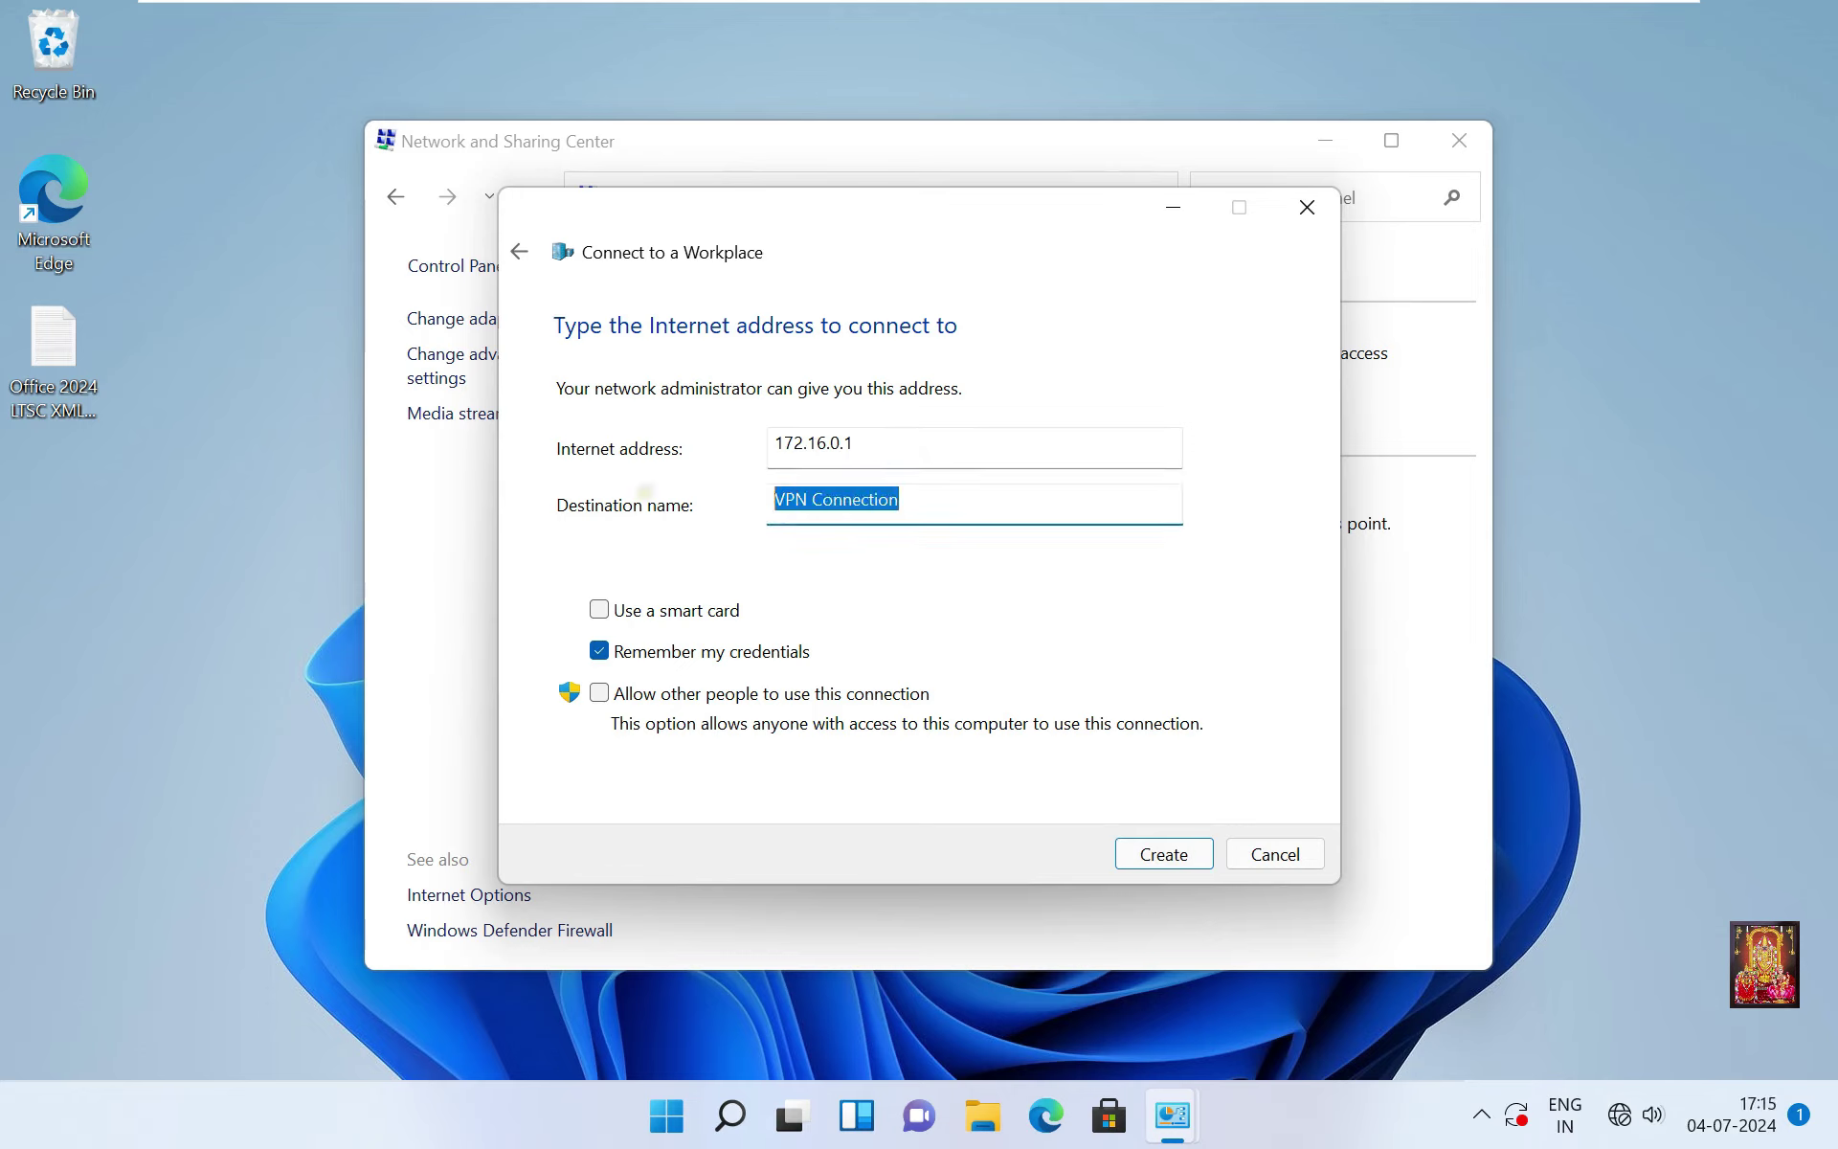
type("HO")
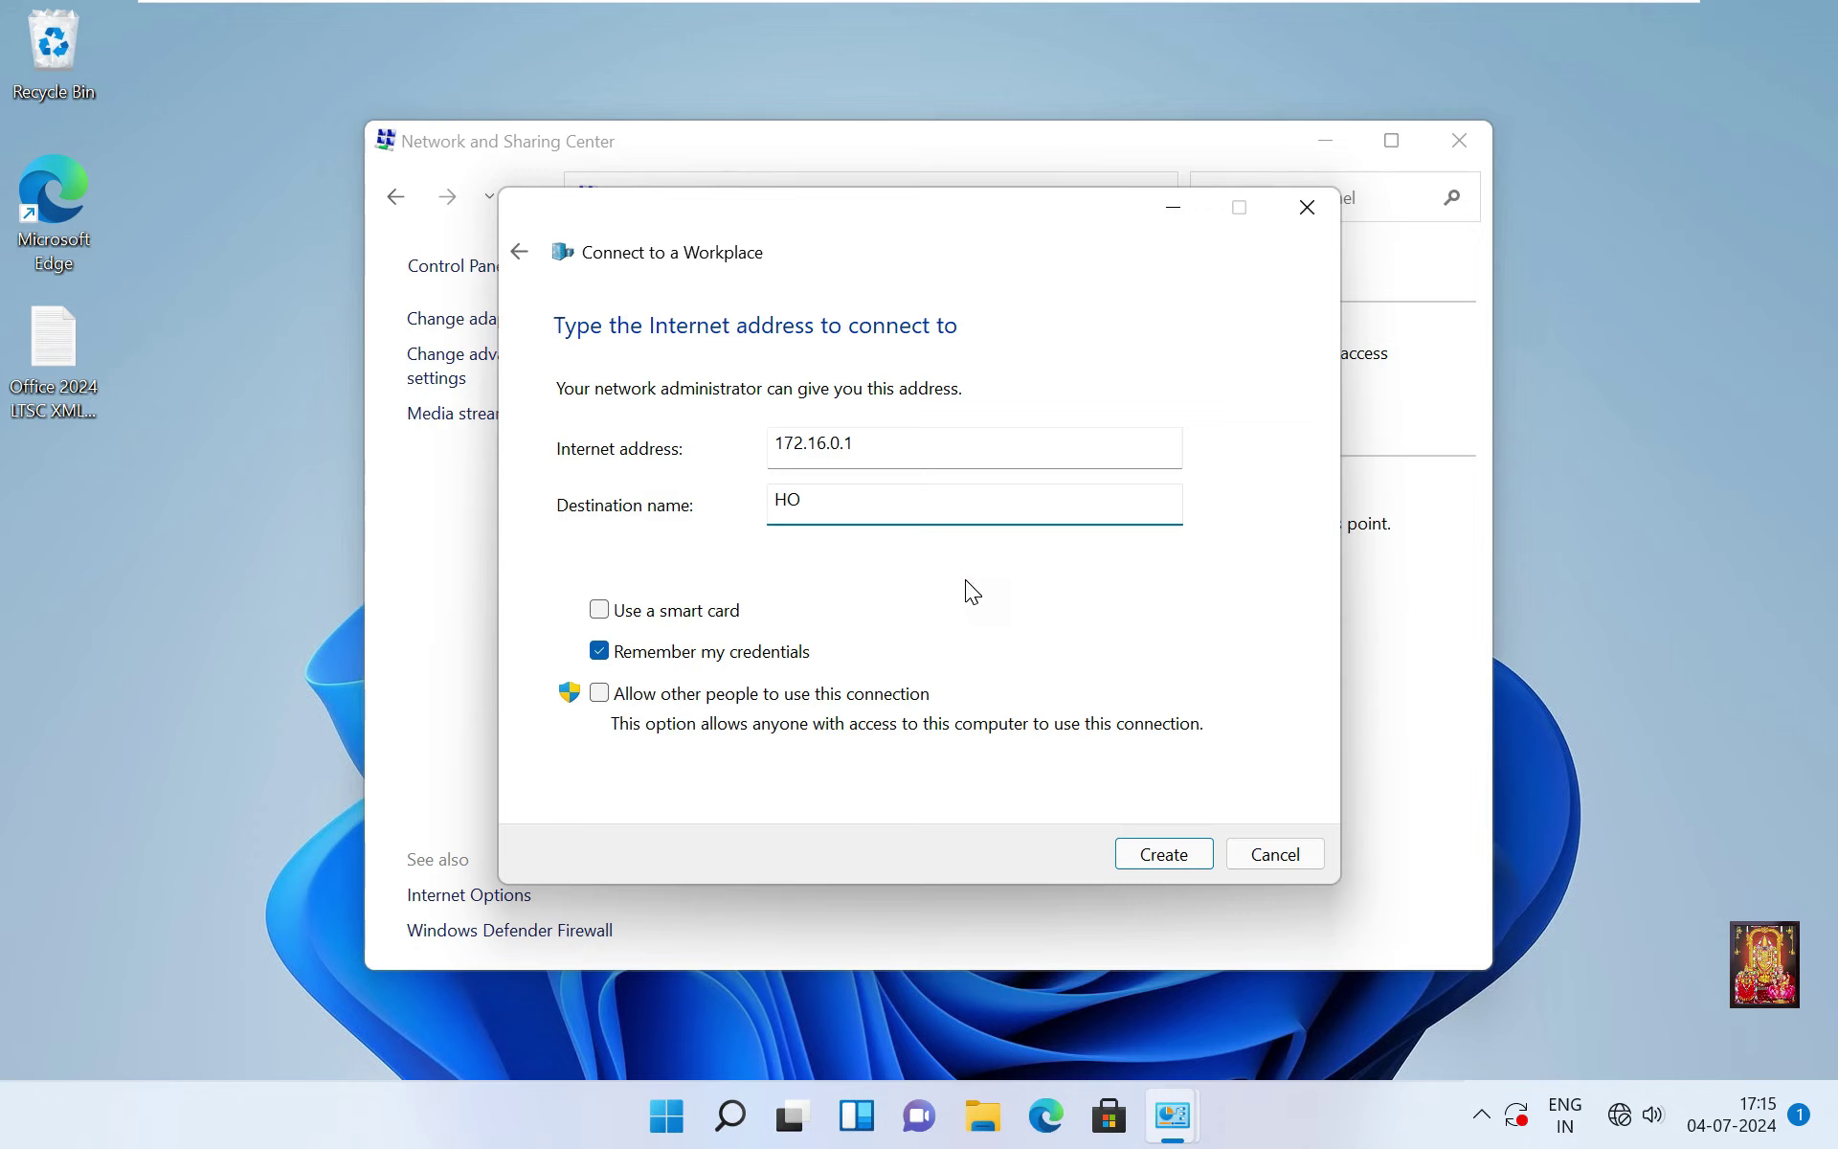
left_click(1169, 852)
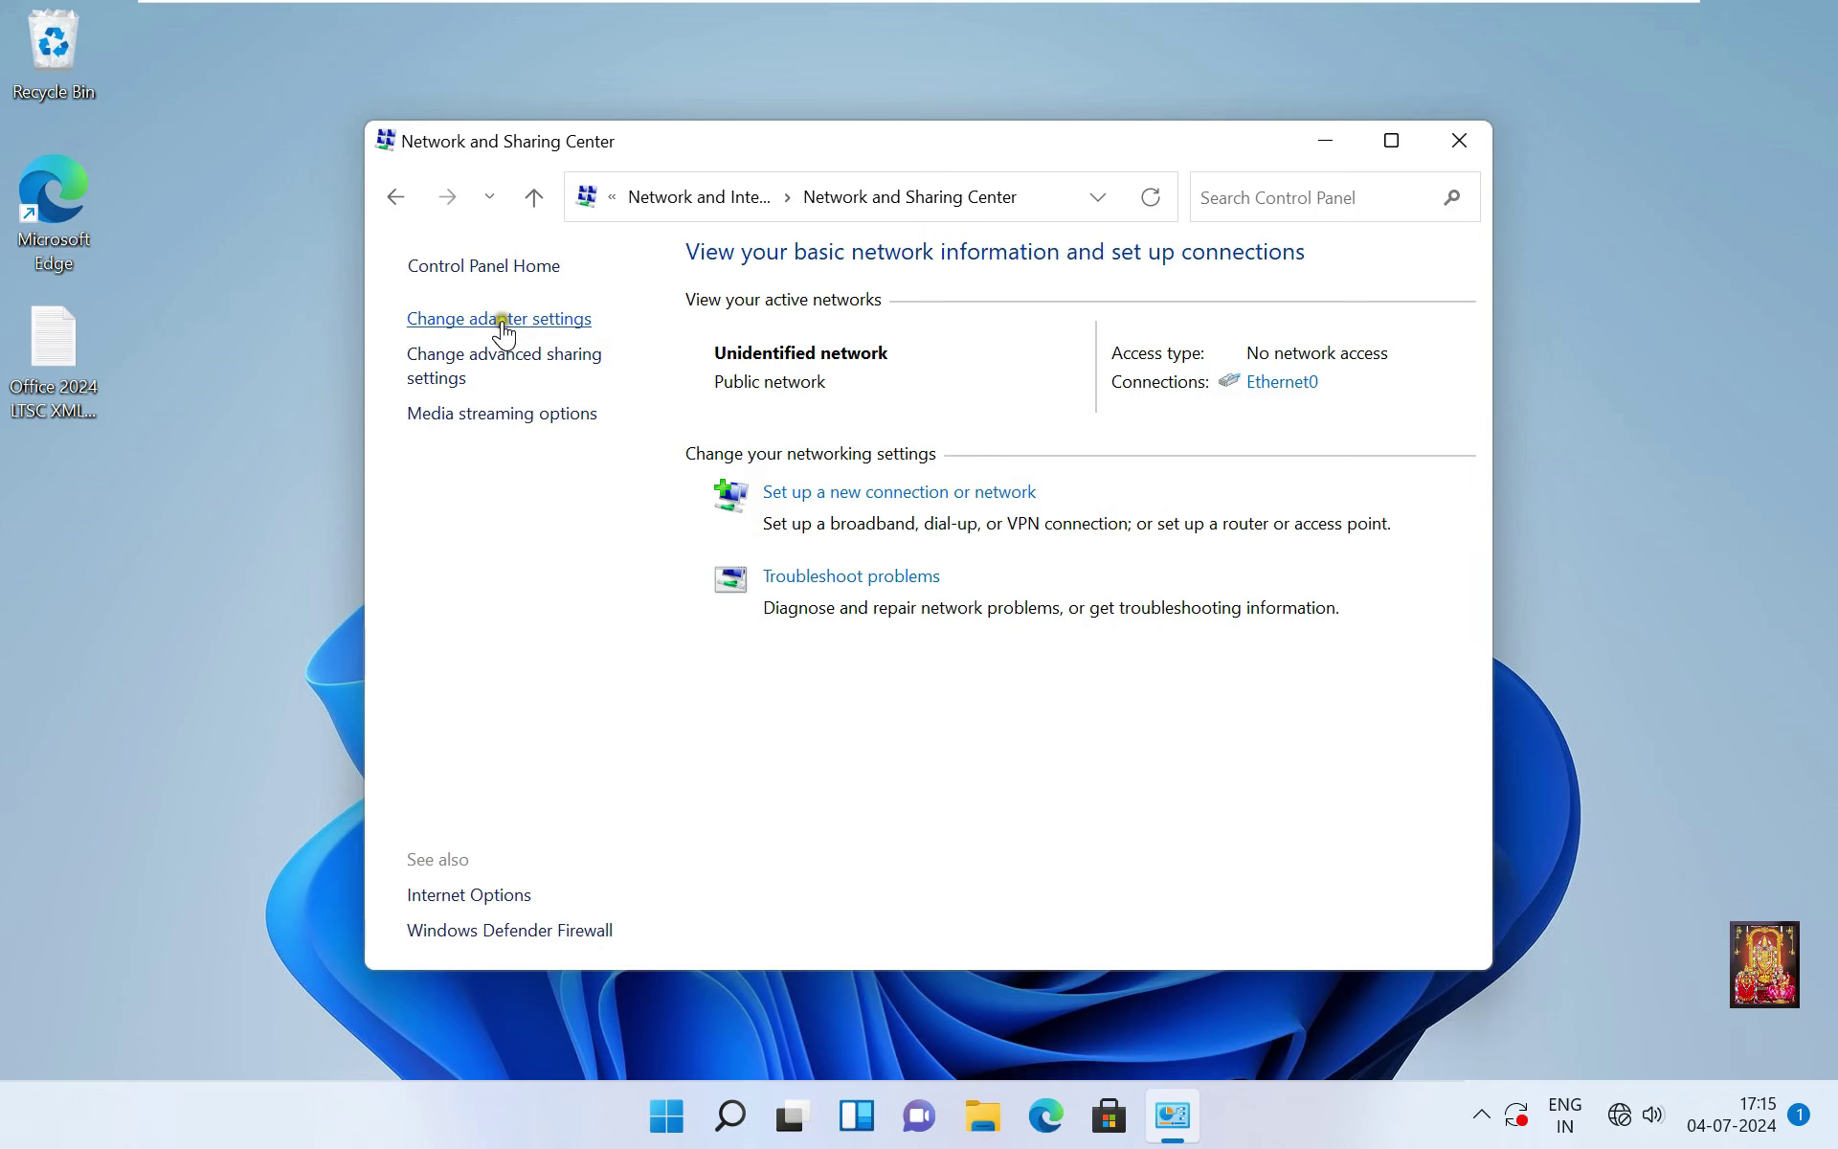
Create a desktop shortcut for the HO VPN connection from Network Connections.
left_click(500, 322)
left_click_drag(1247, 349, 75, 489)
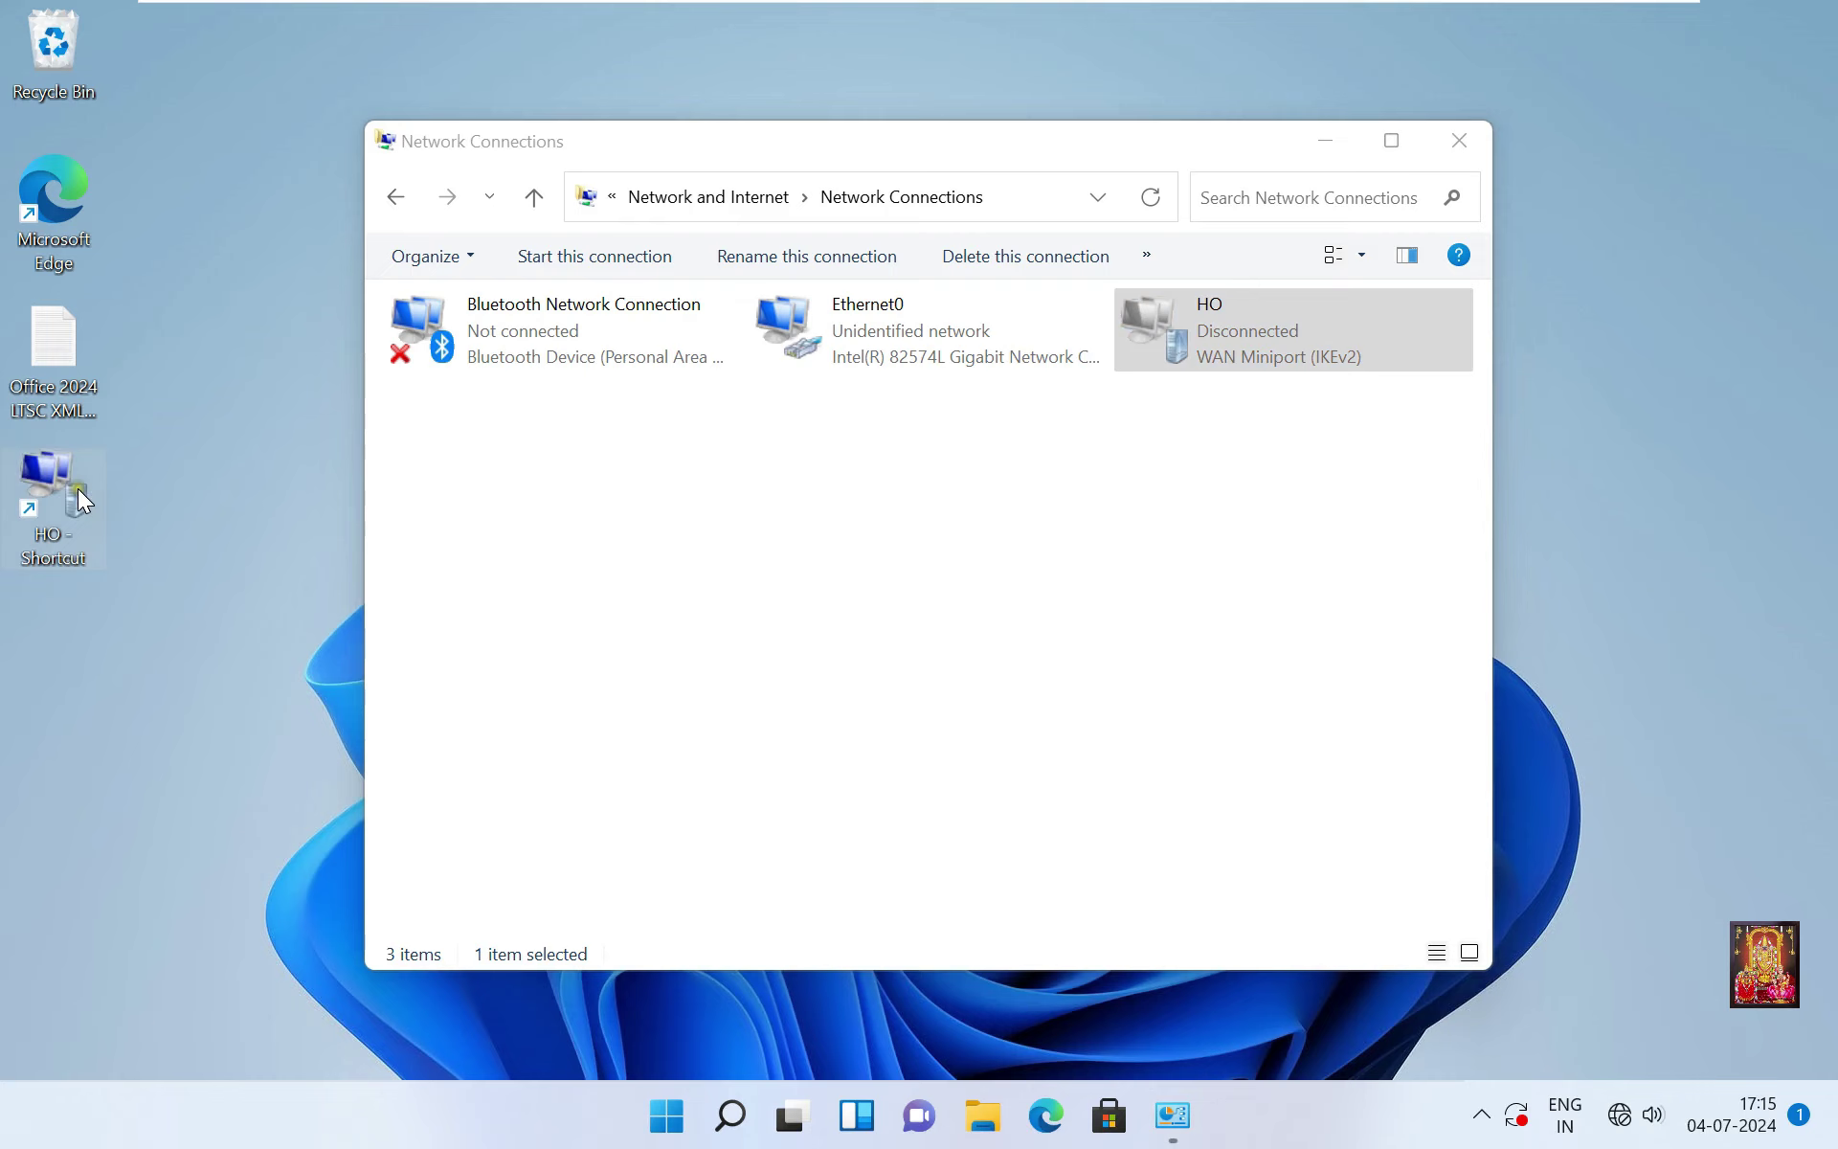
left_click_drag(1054, 145, 1158, 140)
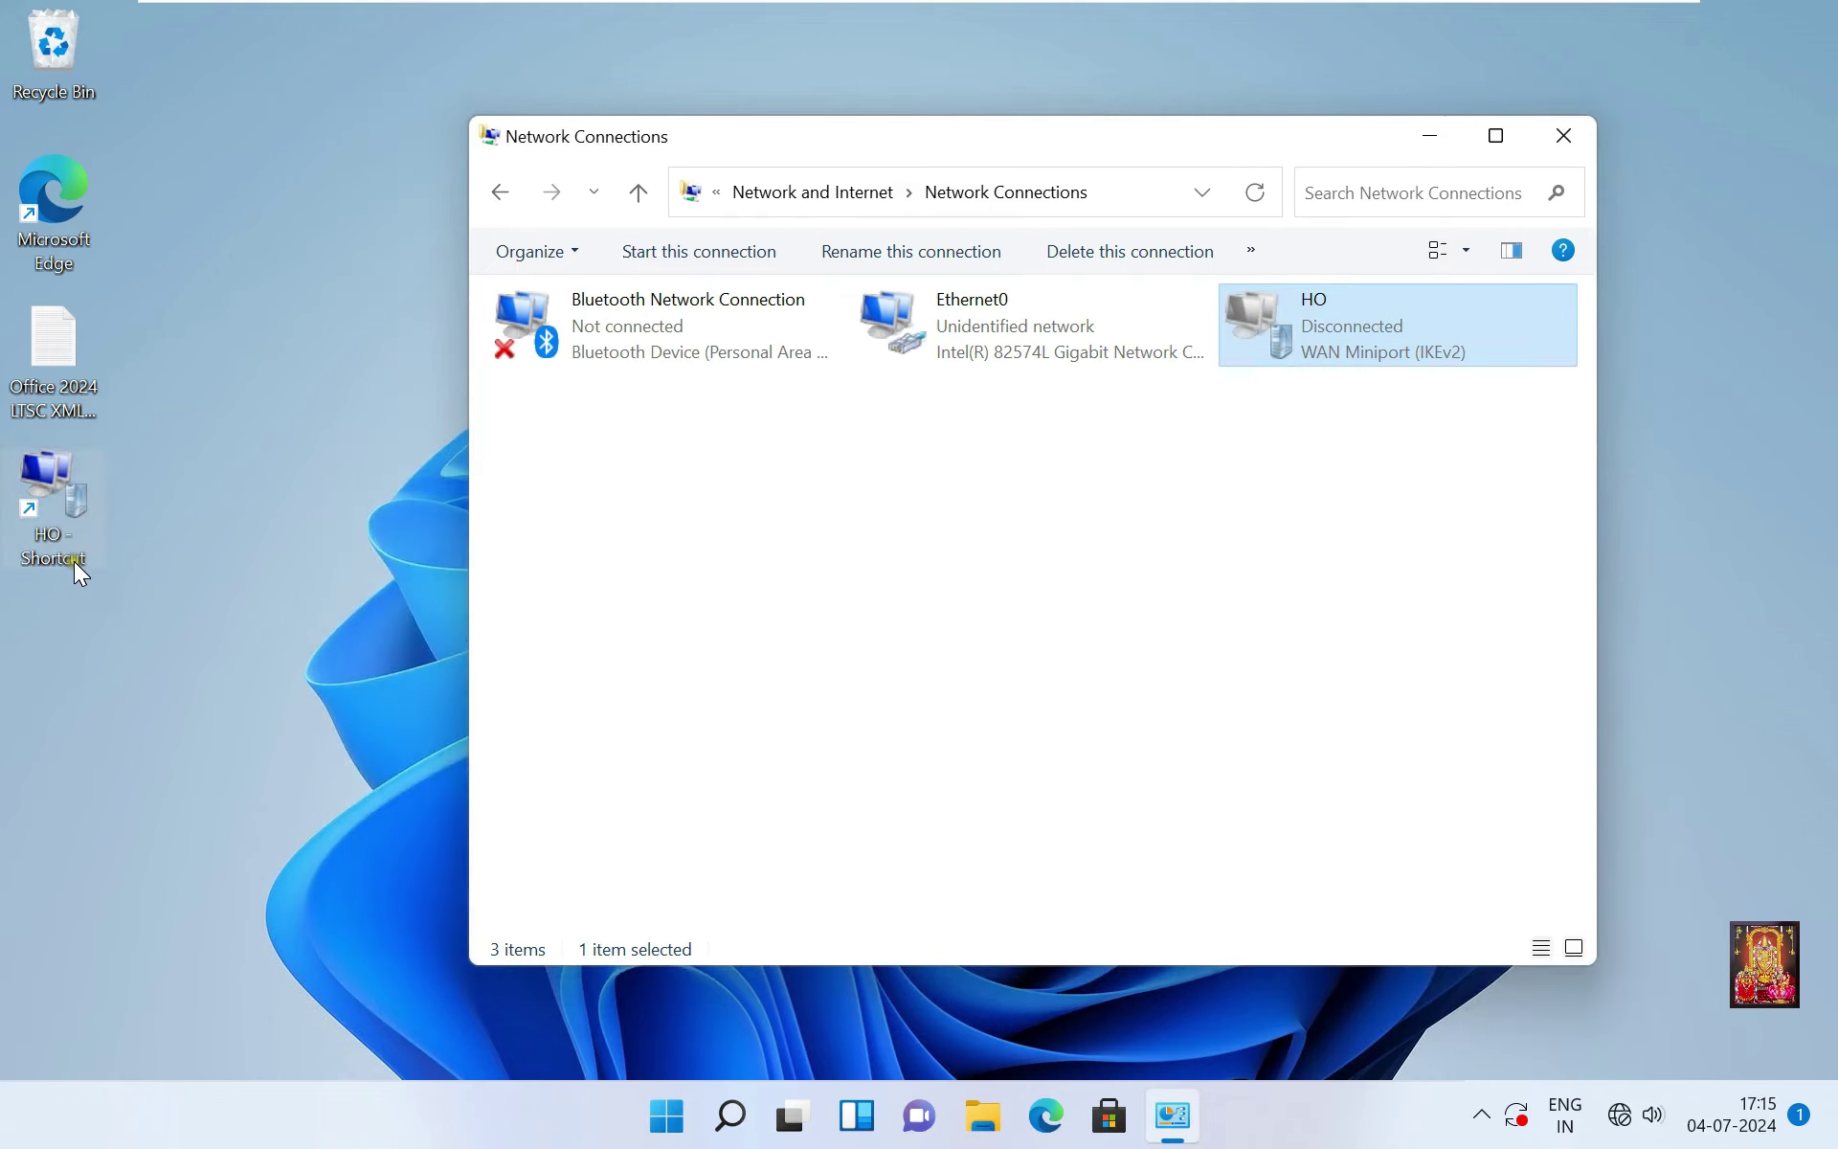
Rename the shortcut to just 'HO' and close the Network Connections window.
right_click(74, 563)
left_click(226, 596)
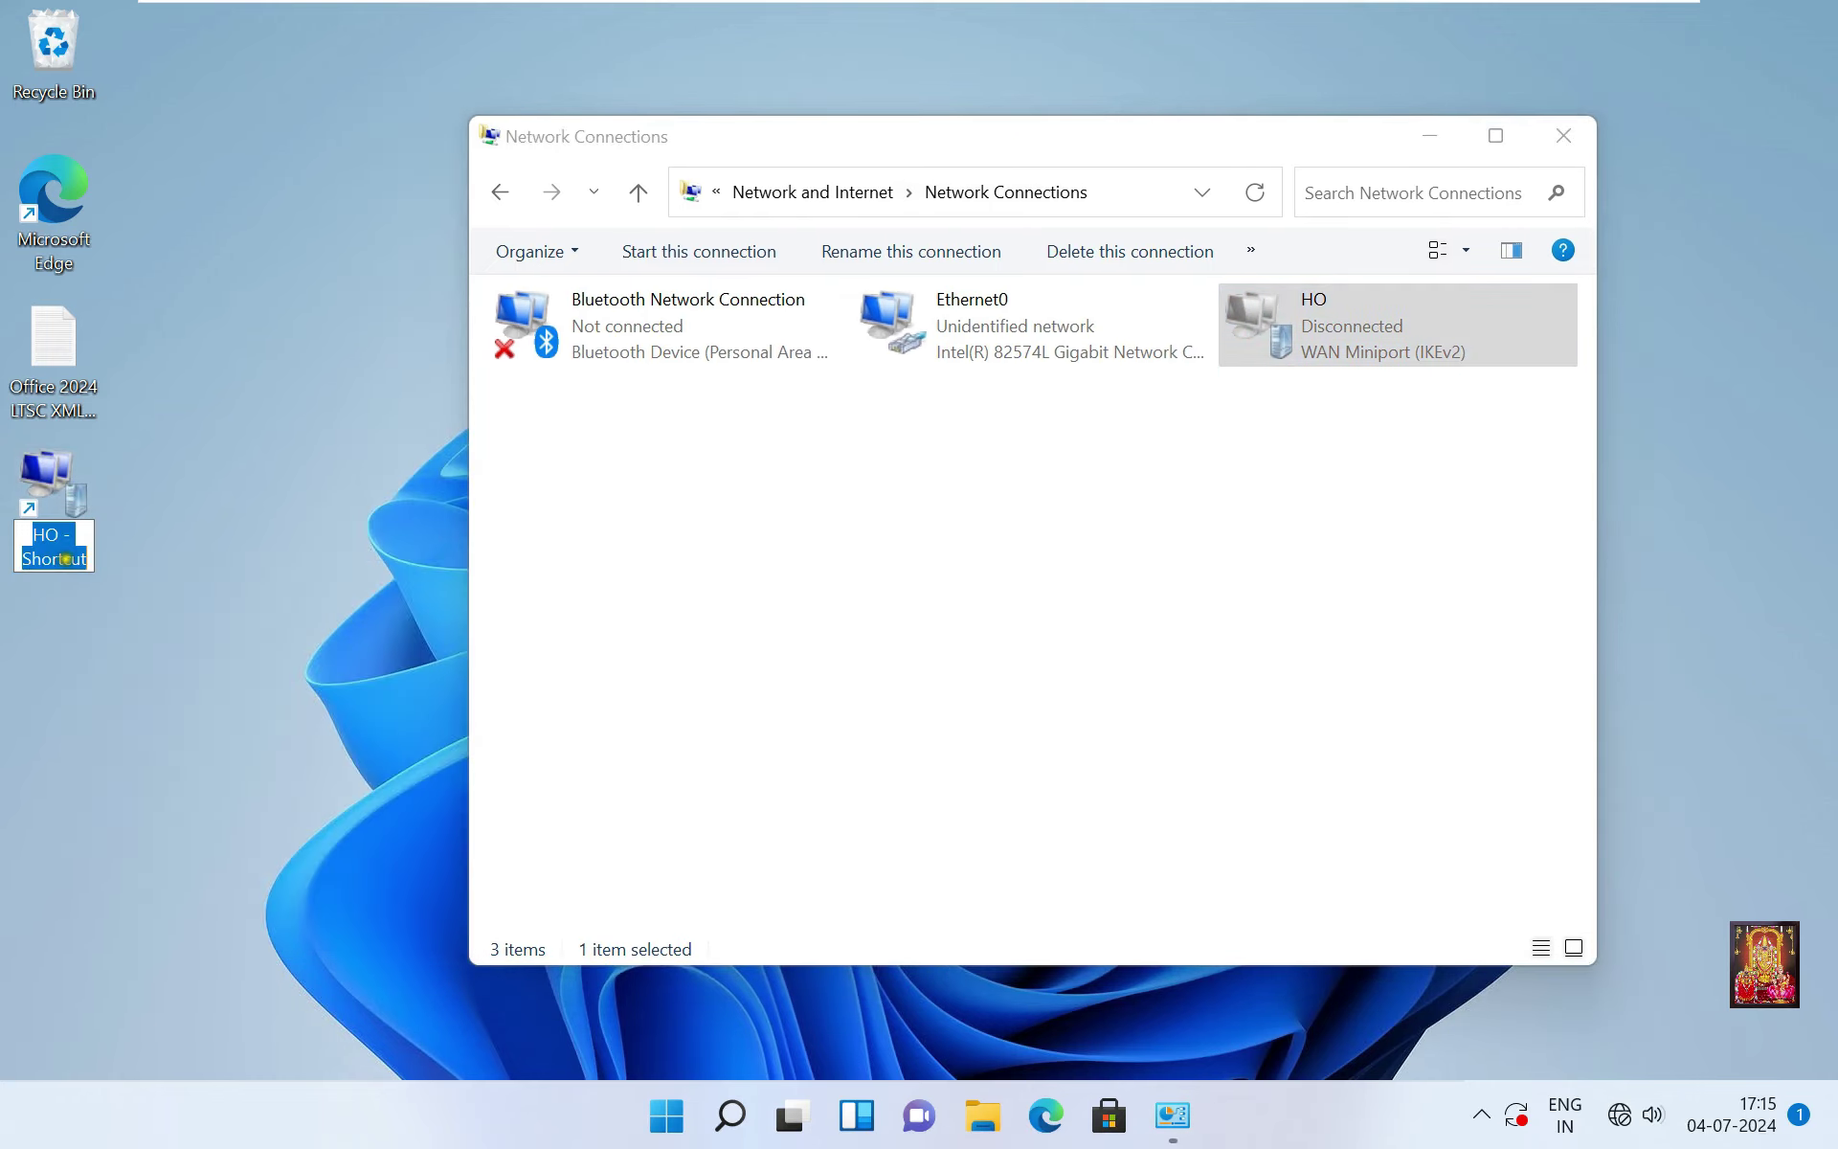
left_click_drag(61, 534, 121, 542)
key("BackSpace")
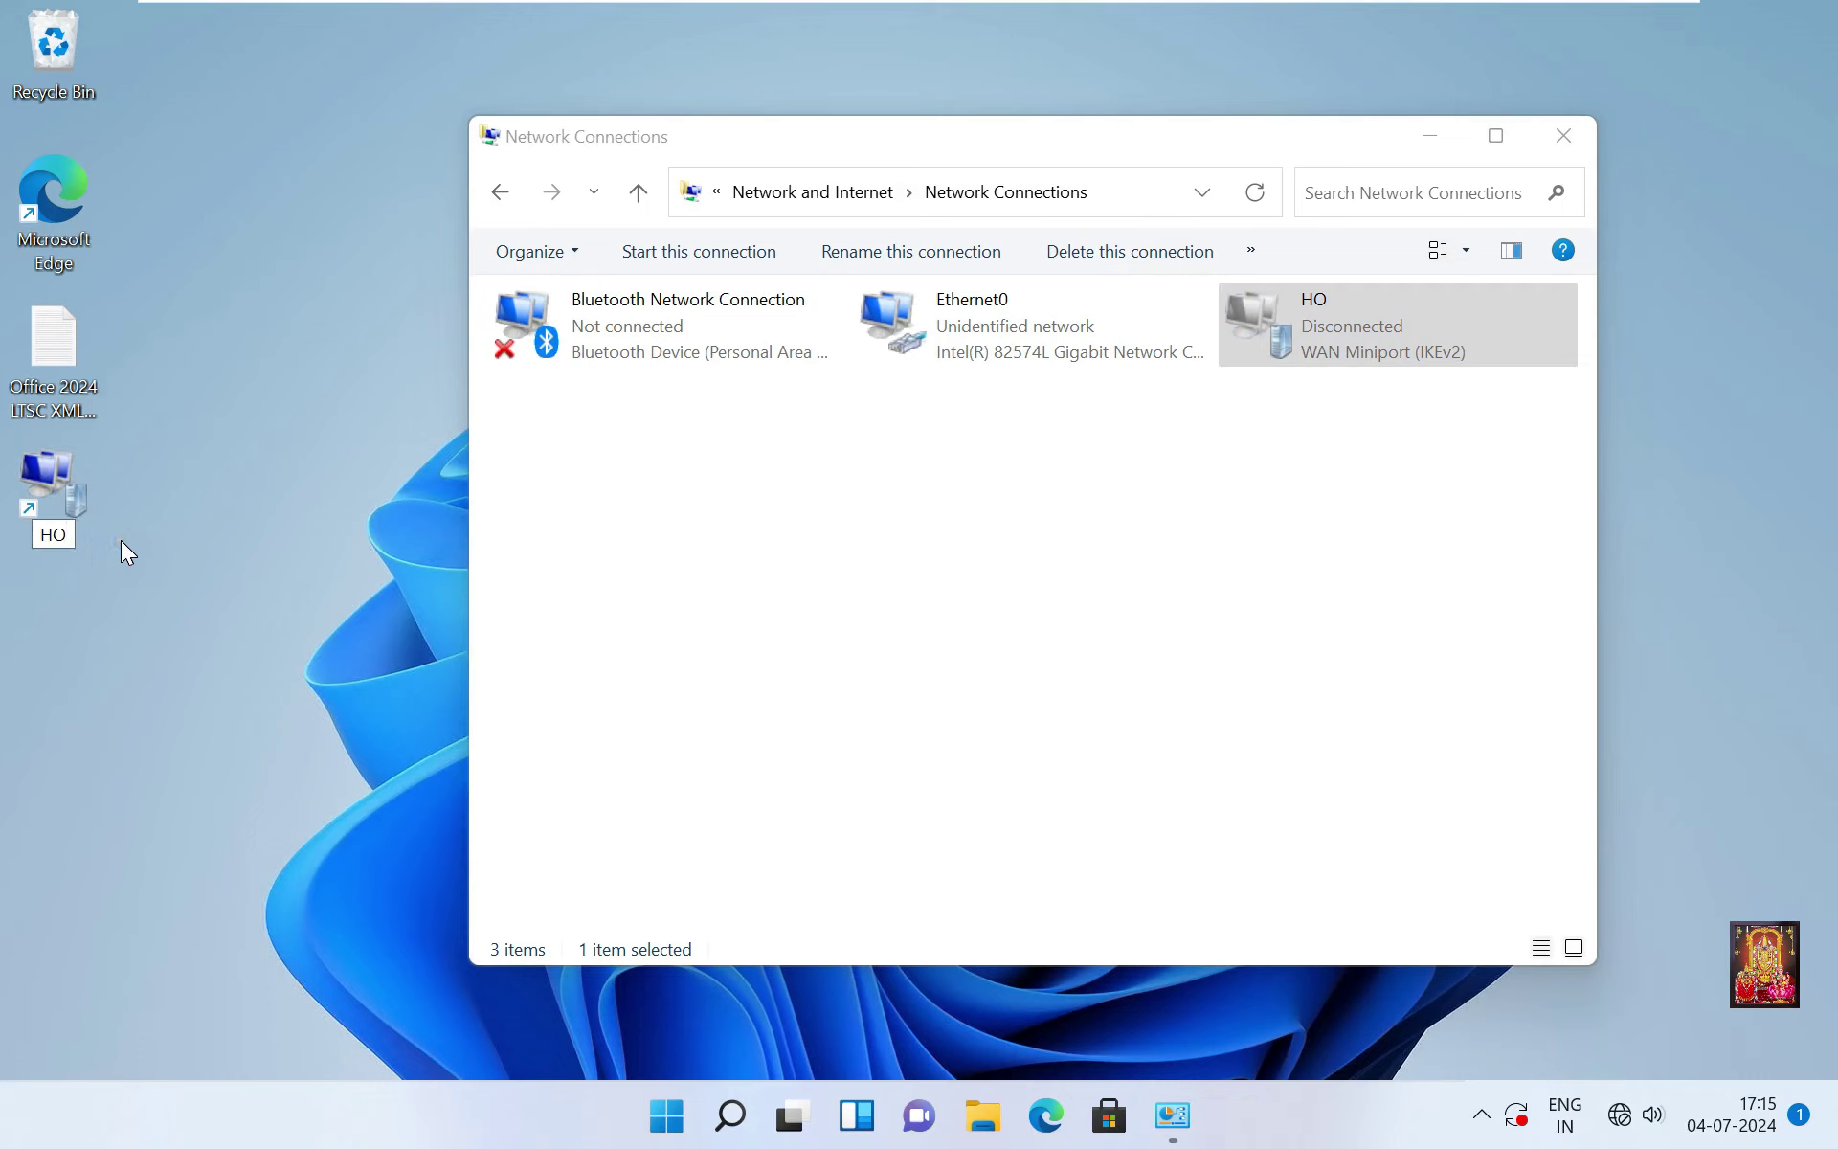
left_click(335, 594)
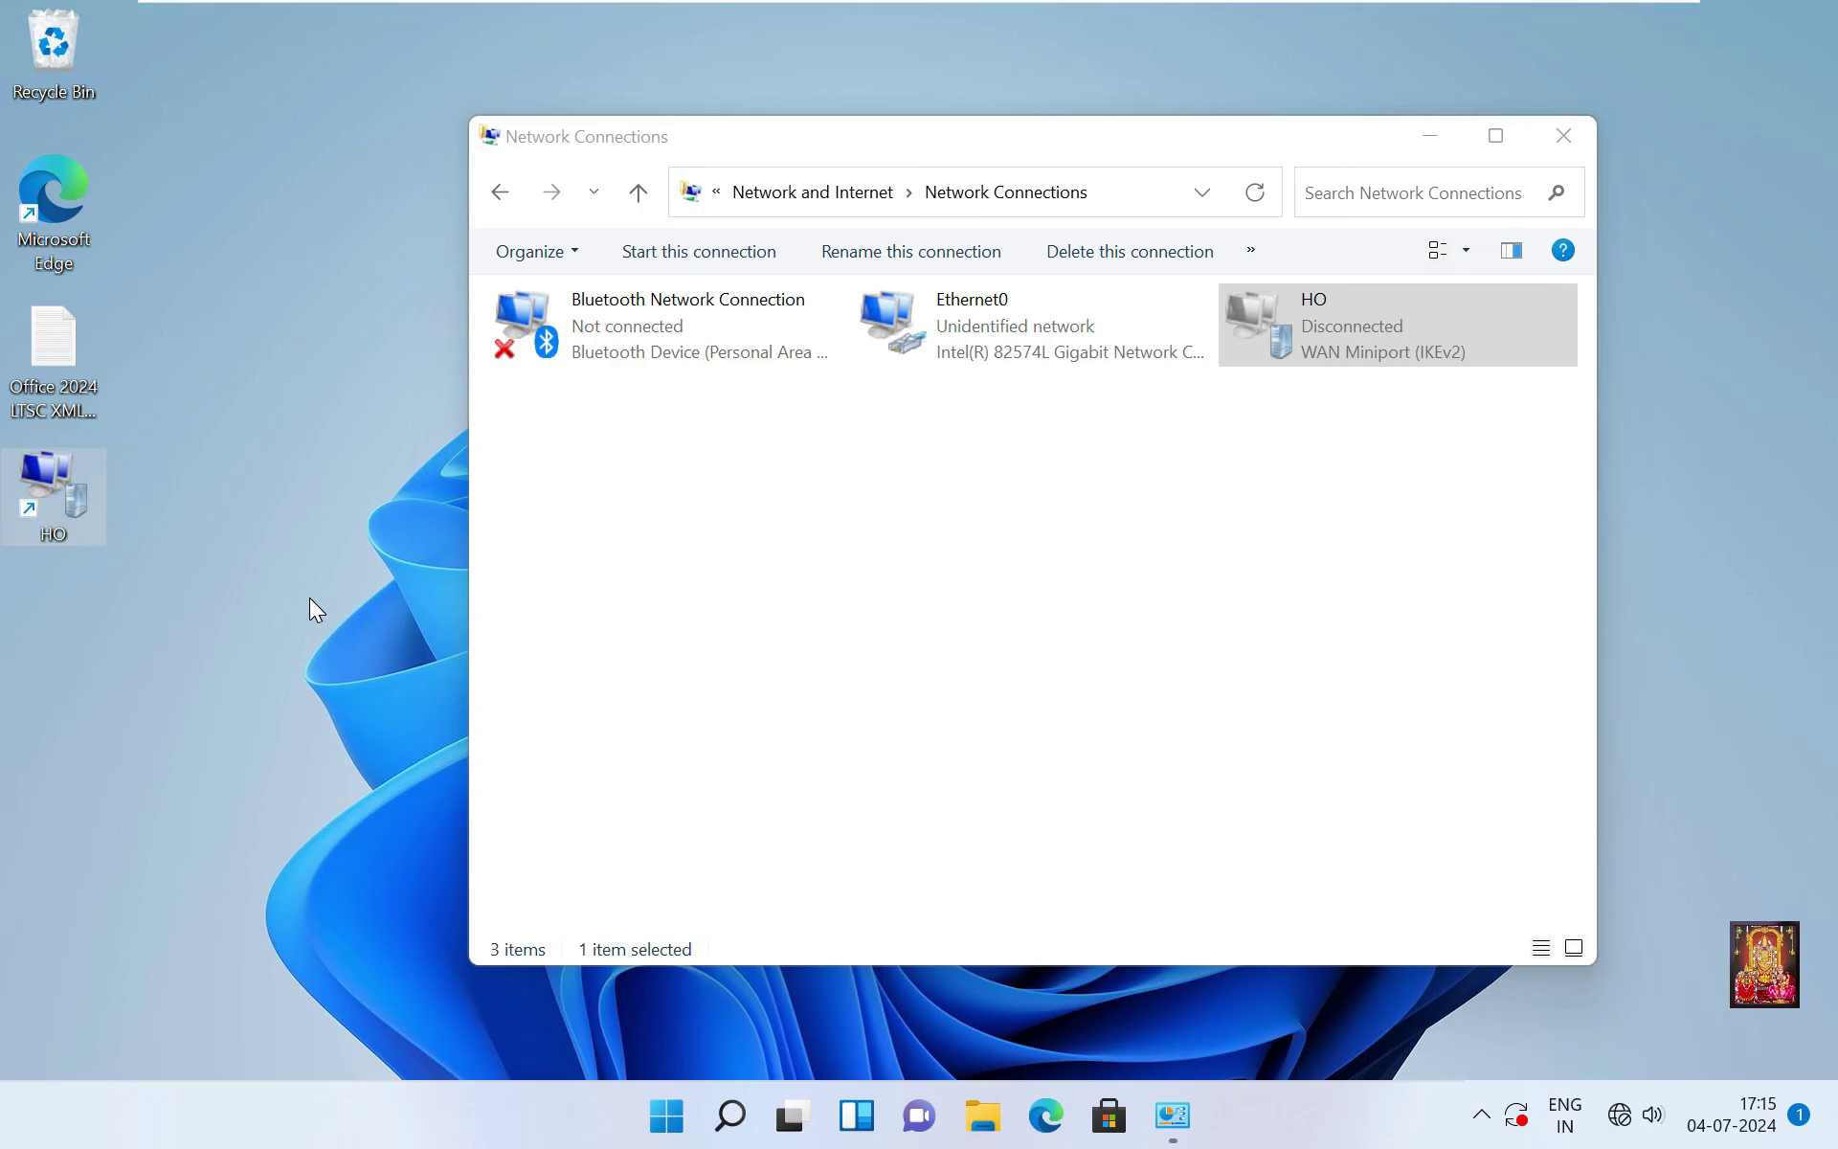
left_click(1566, 130)
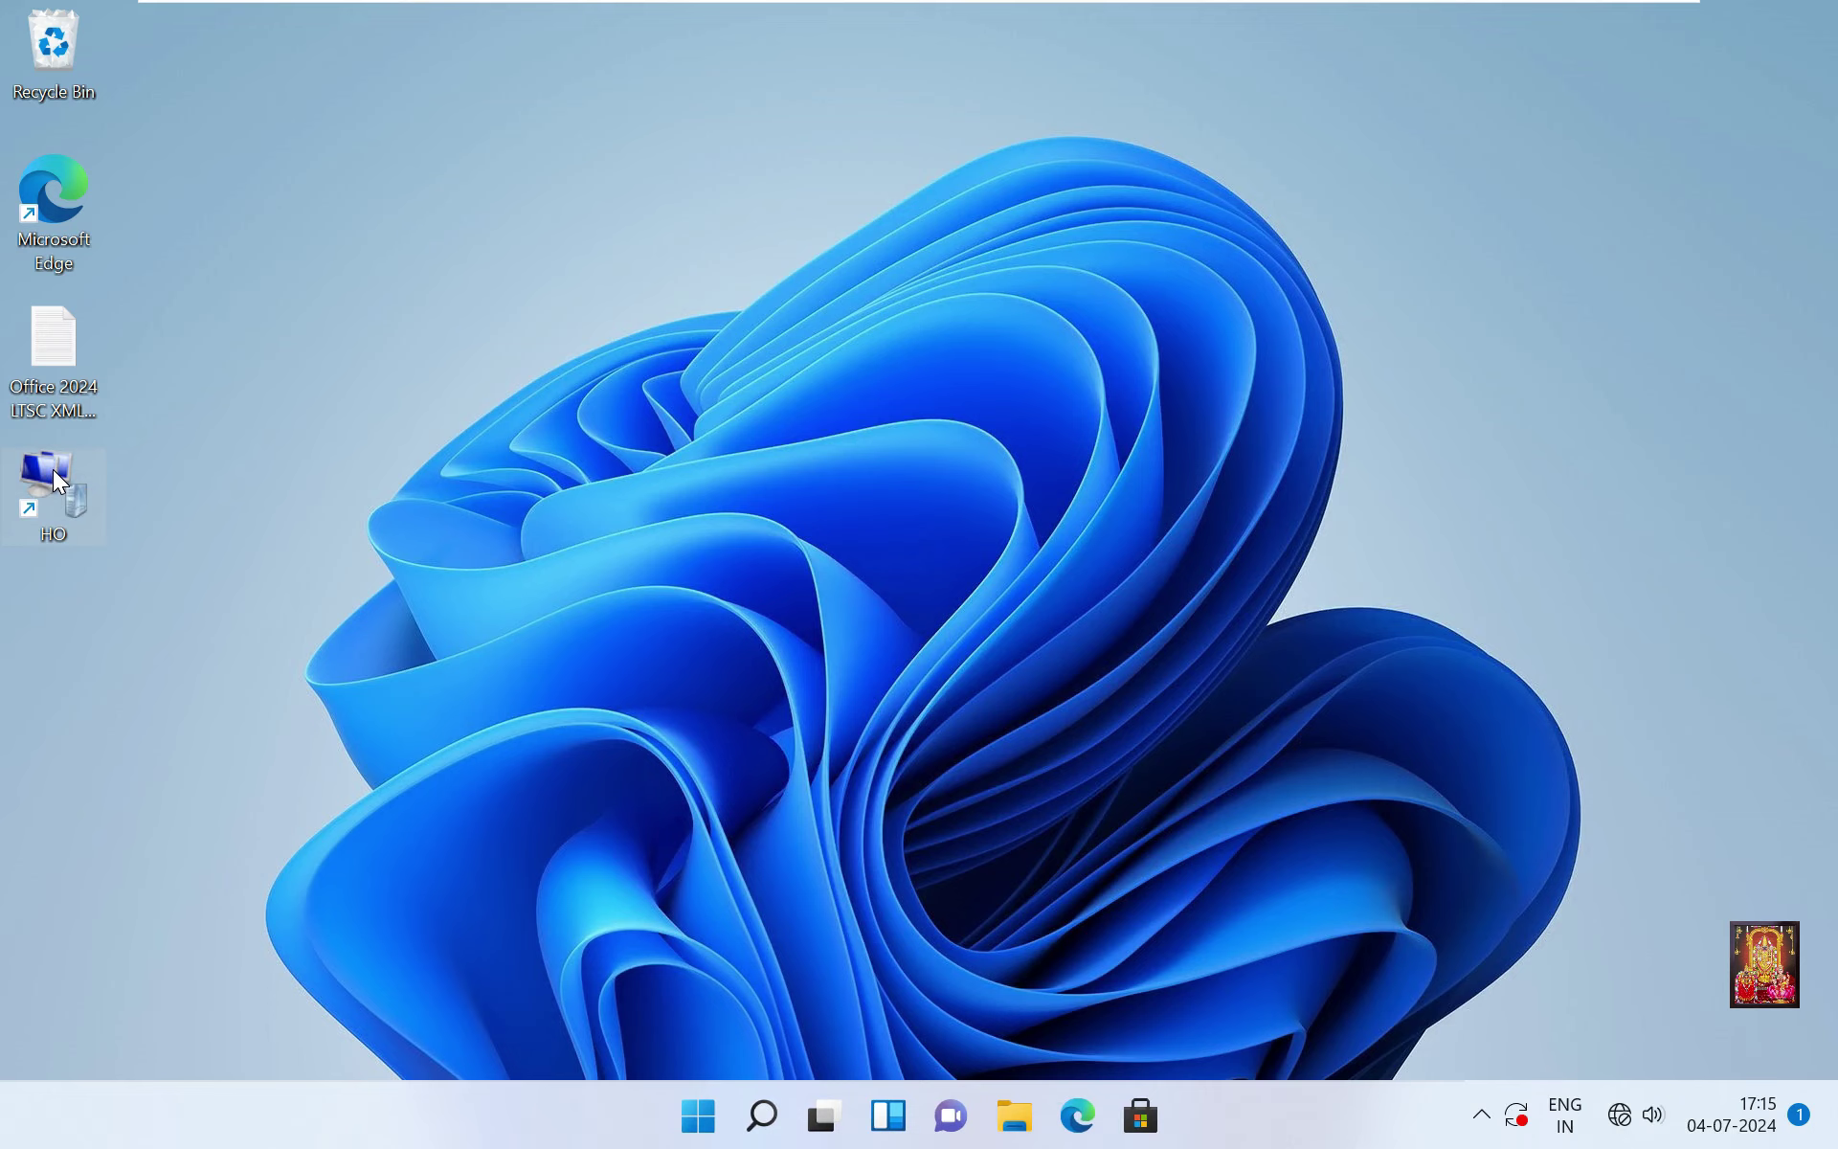
Connect to the HO VPN from Quick Settings, signing in with the user's name and password.
key("super+a")
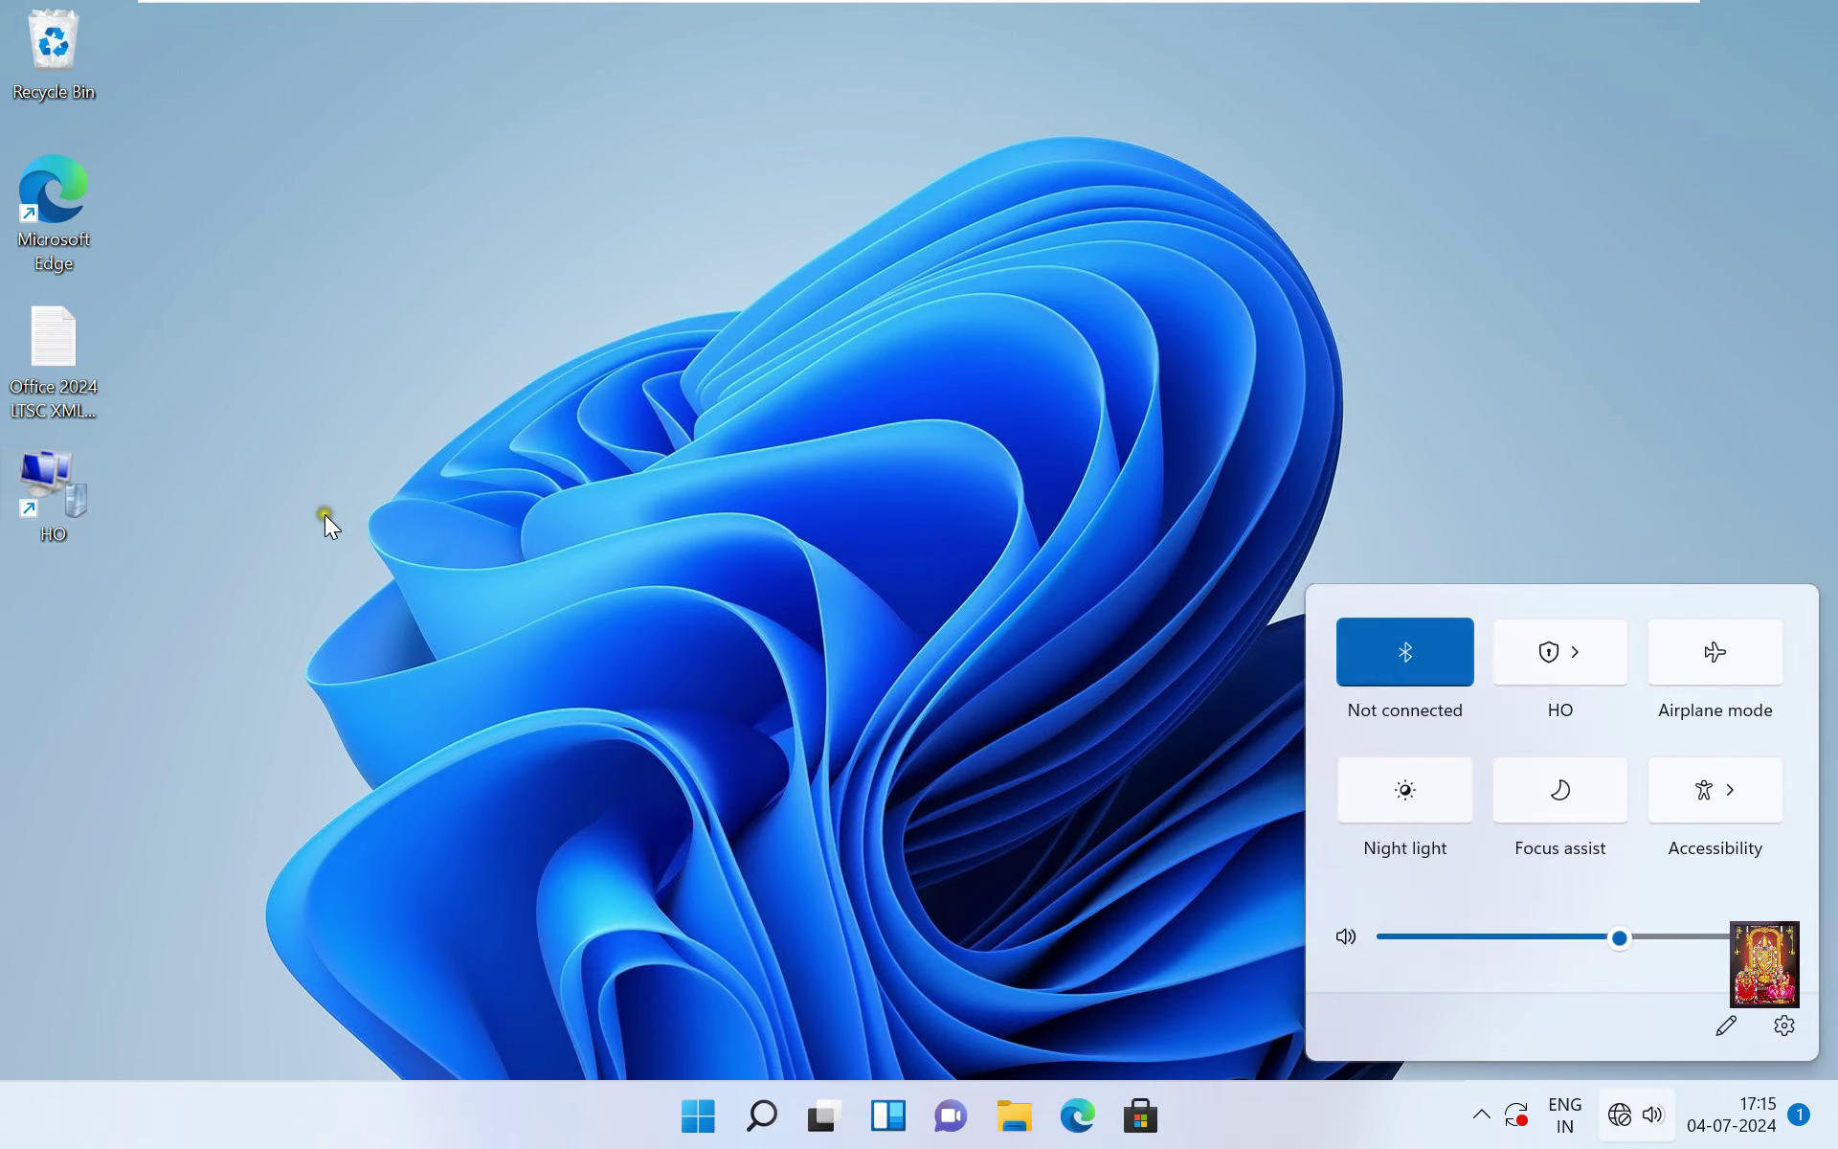
left_click(1584, 651)
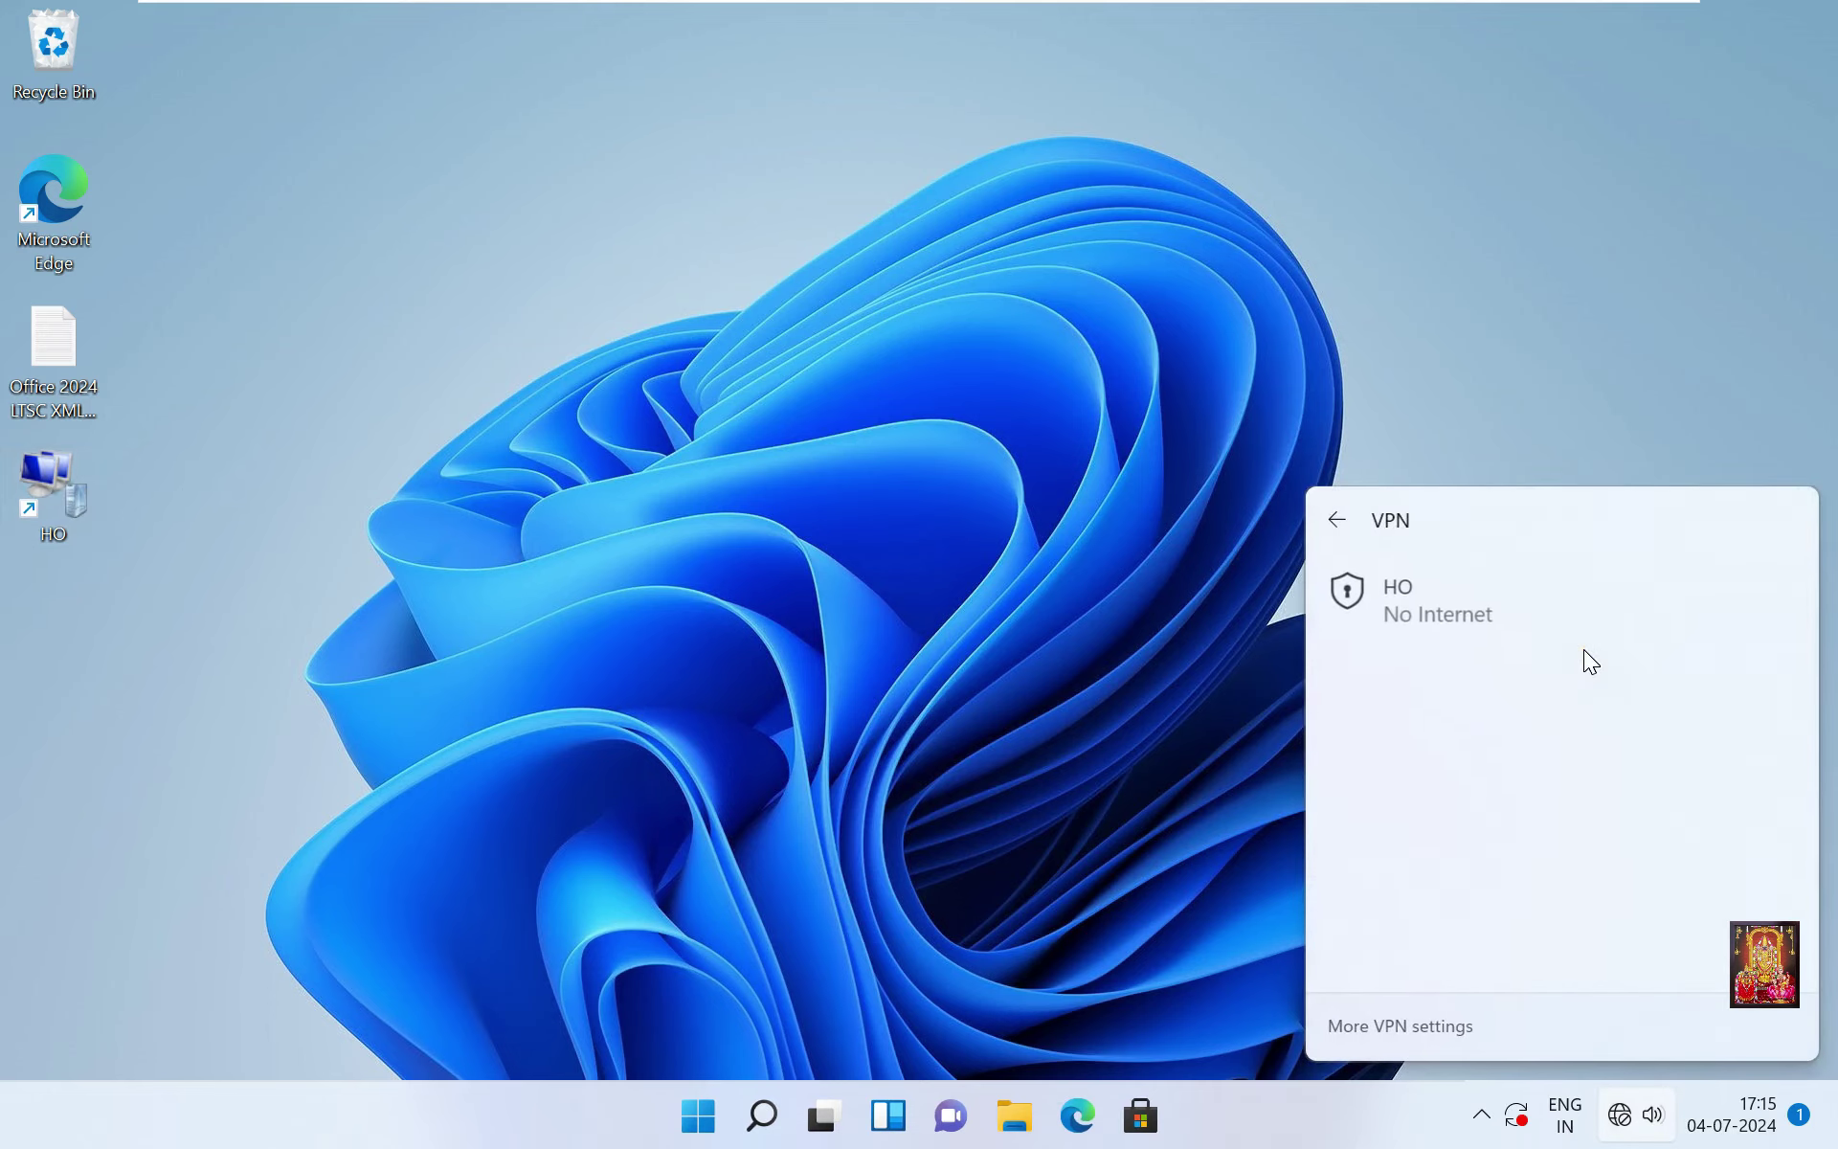
left_click(1404, 619)
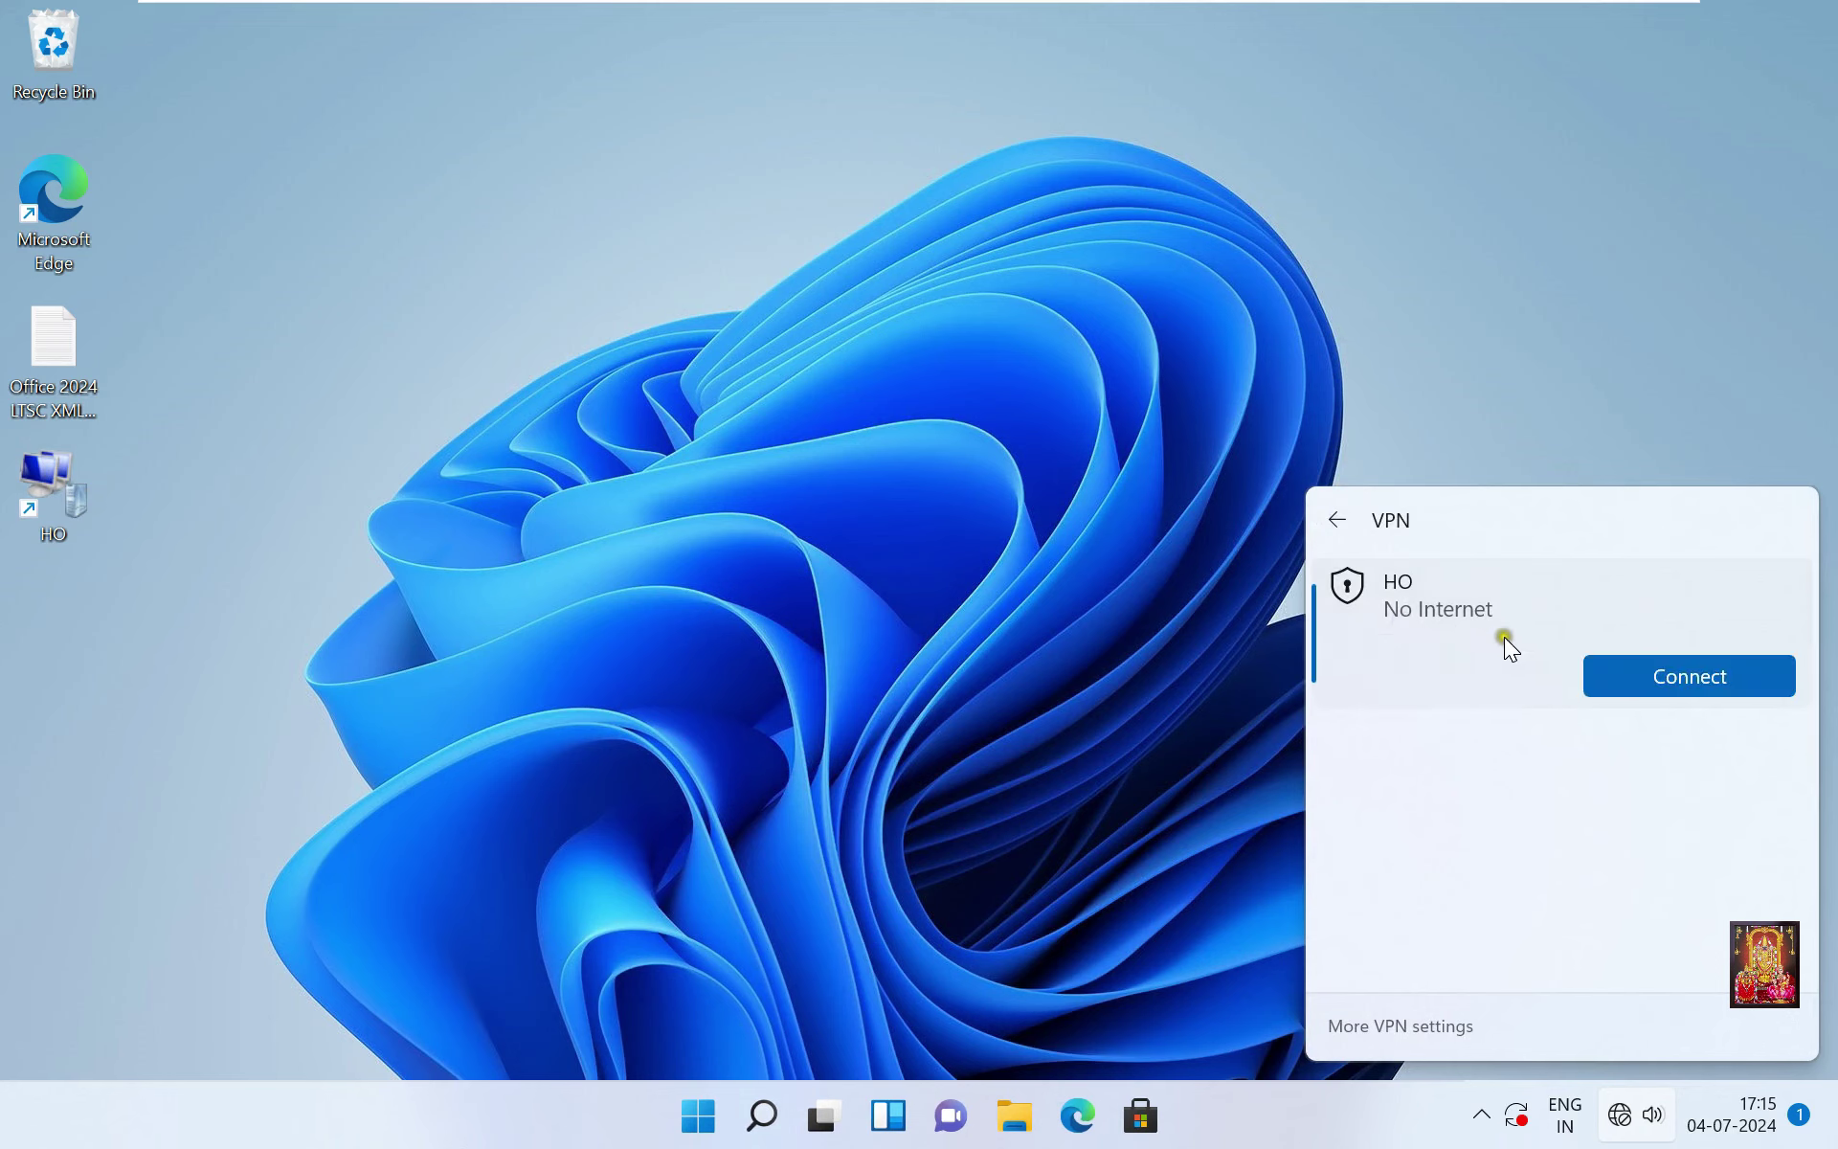
left_click(1709, 685)
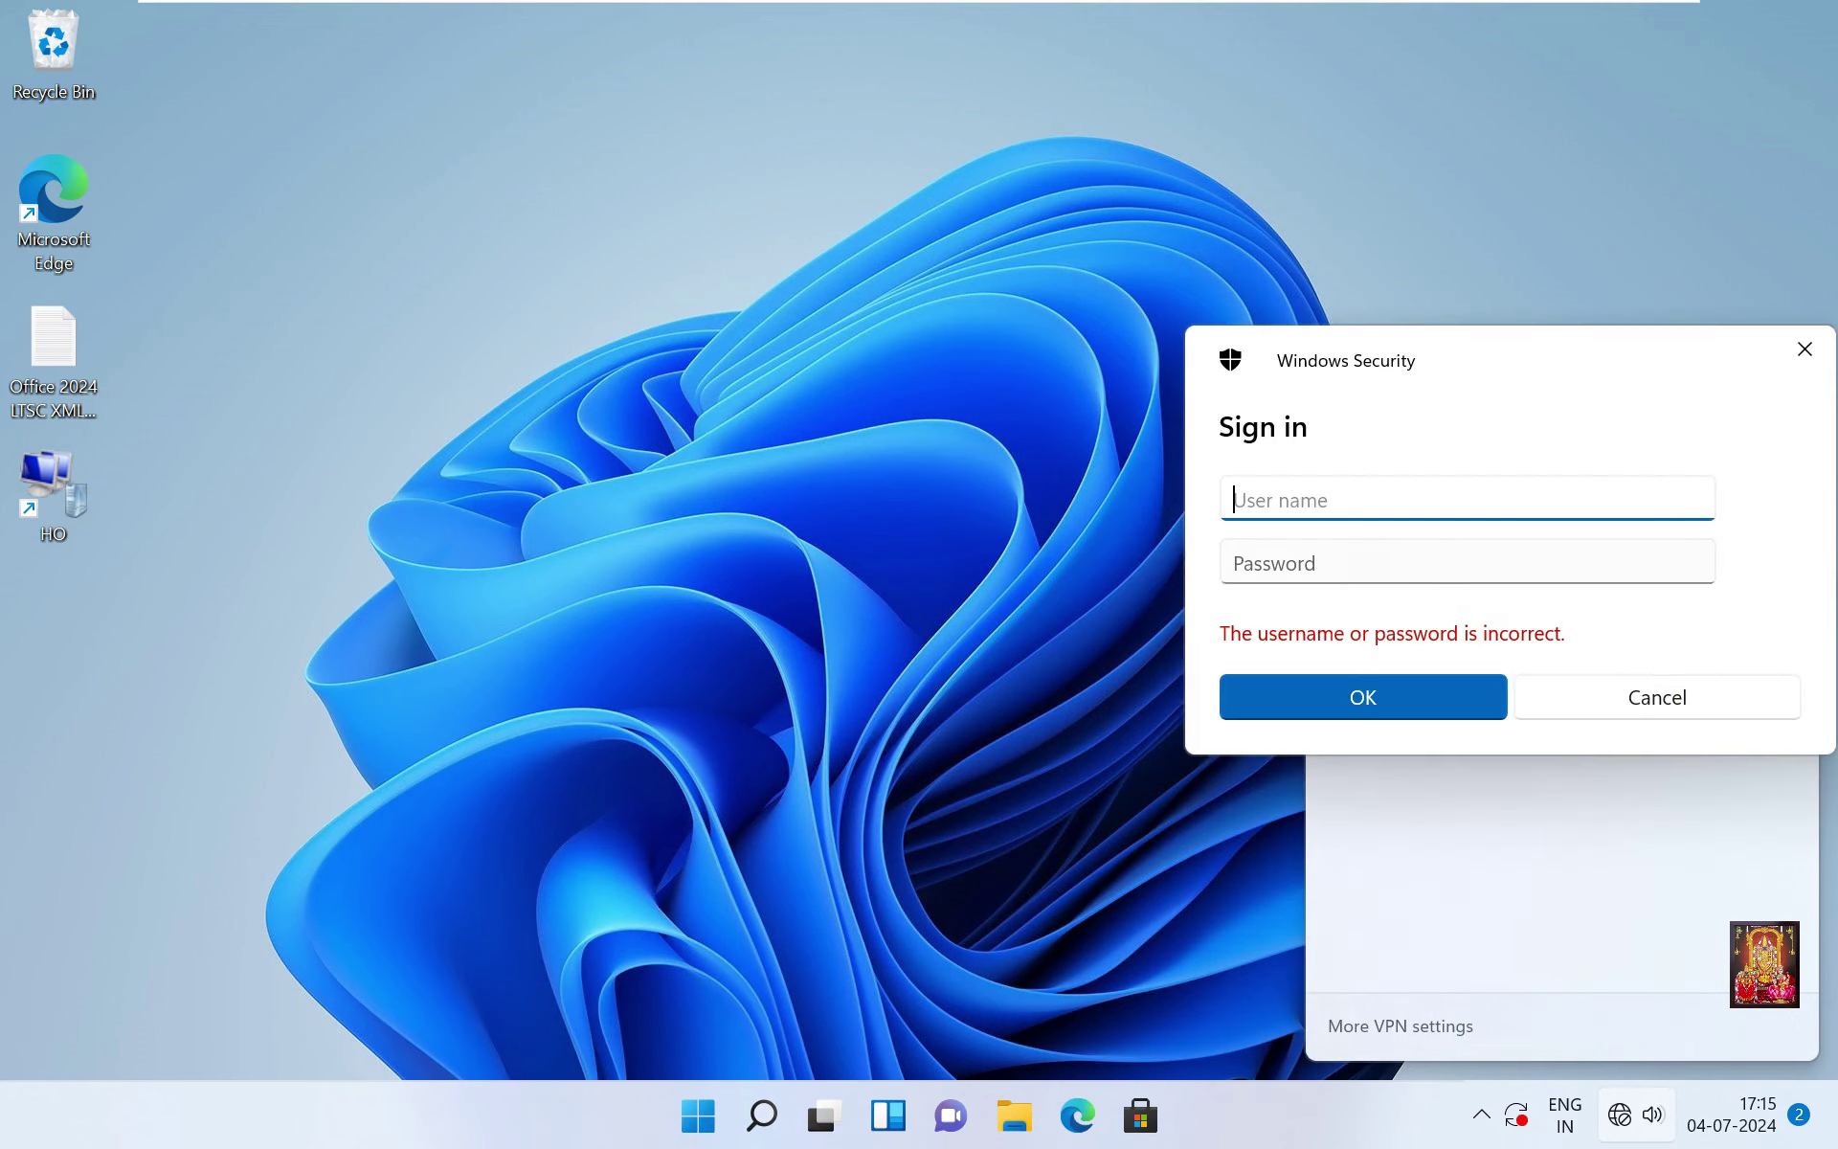
type("tarun")
left_click(1348, 559)
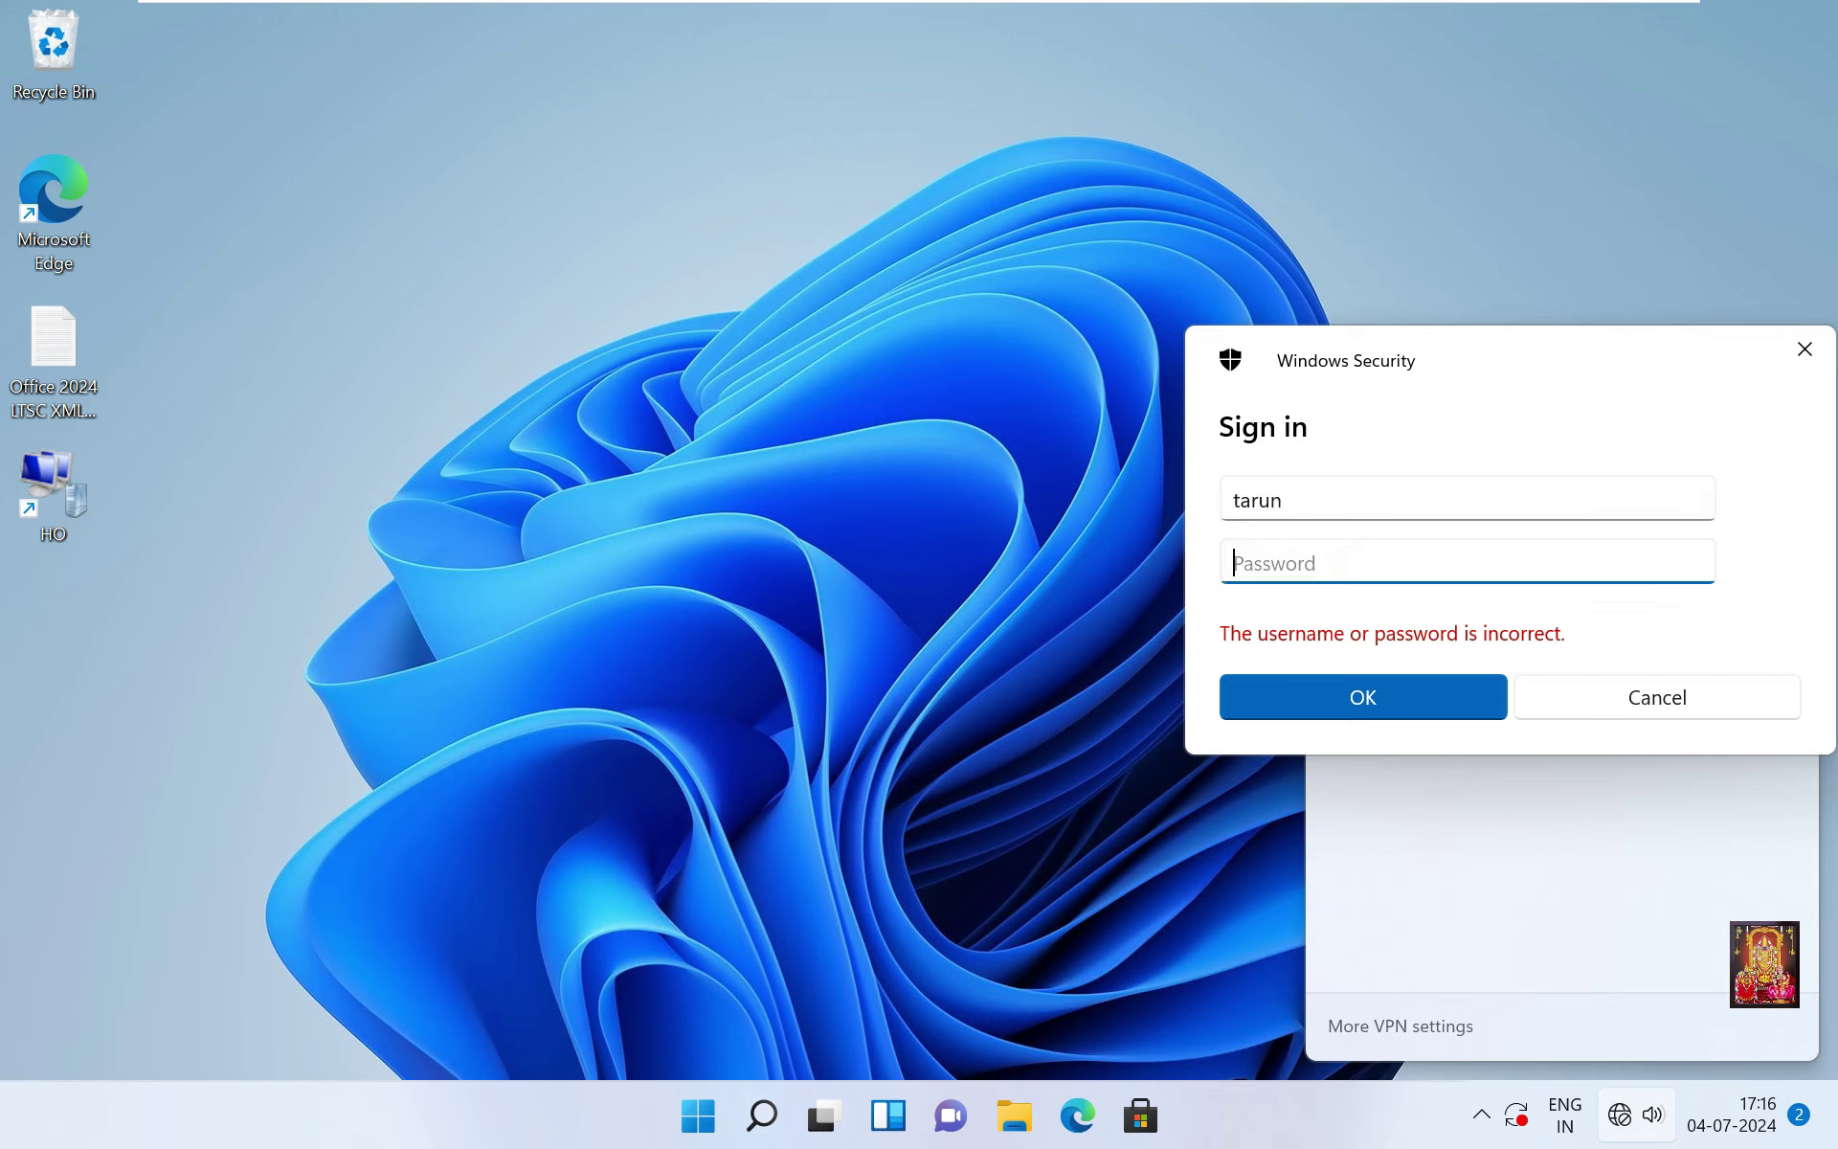
type("•••••••")
left_click(1373, 699)
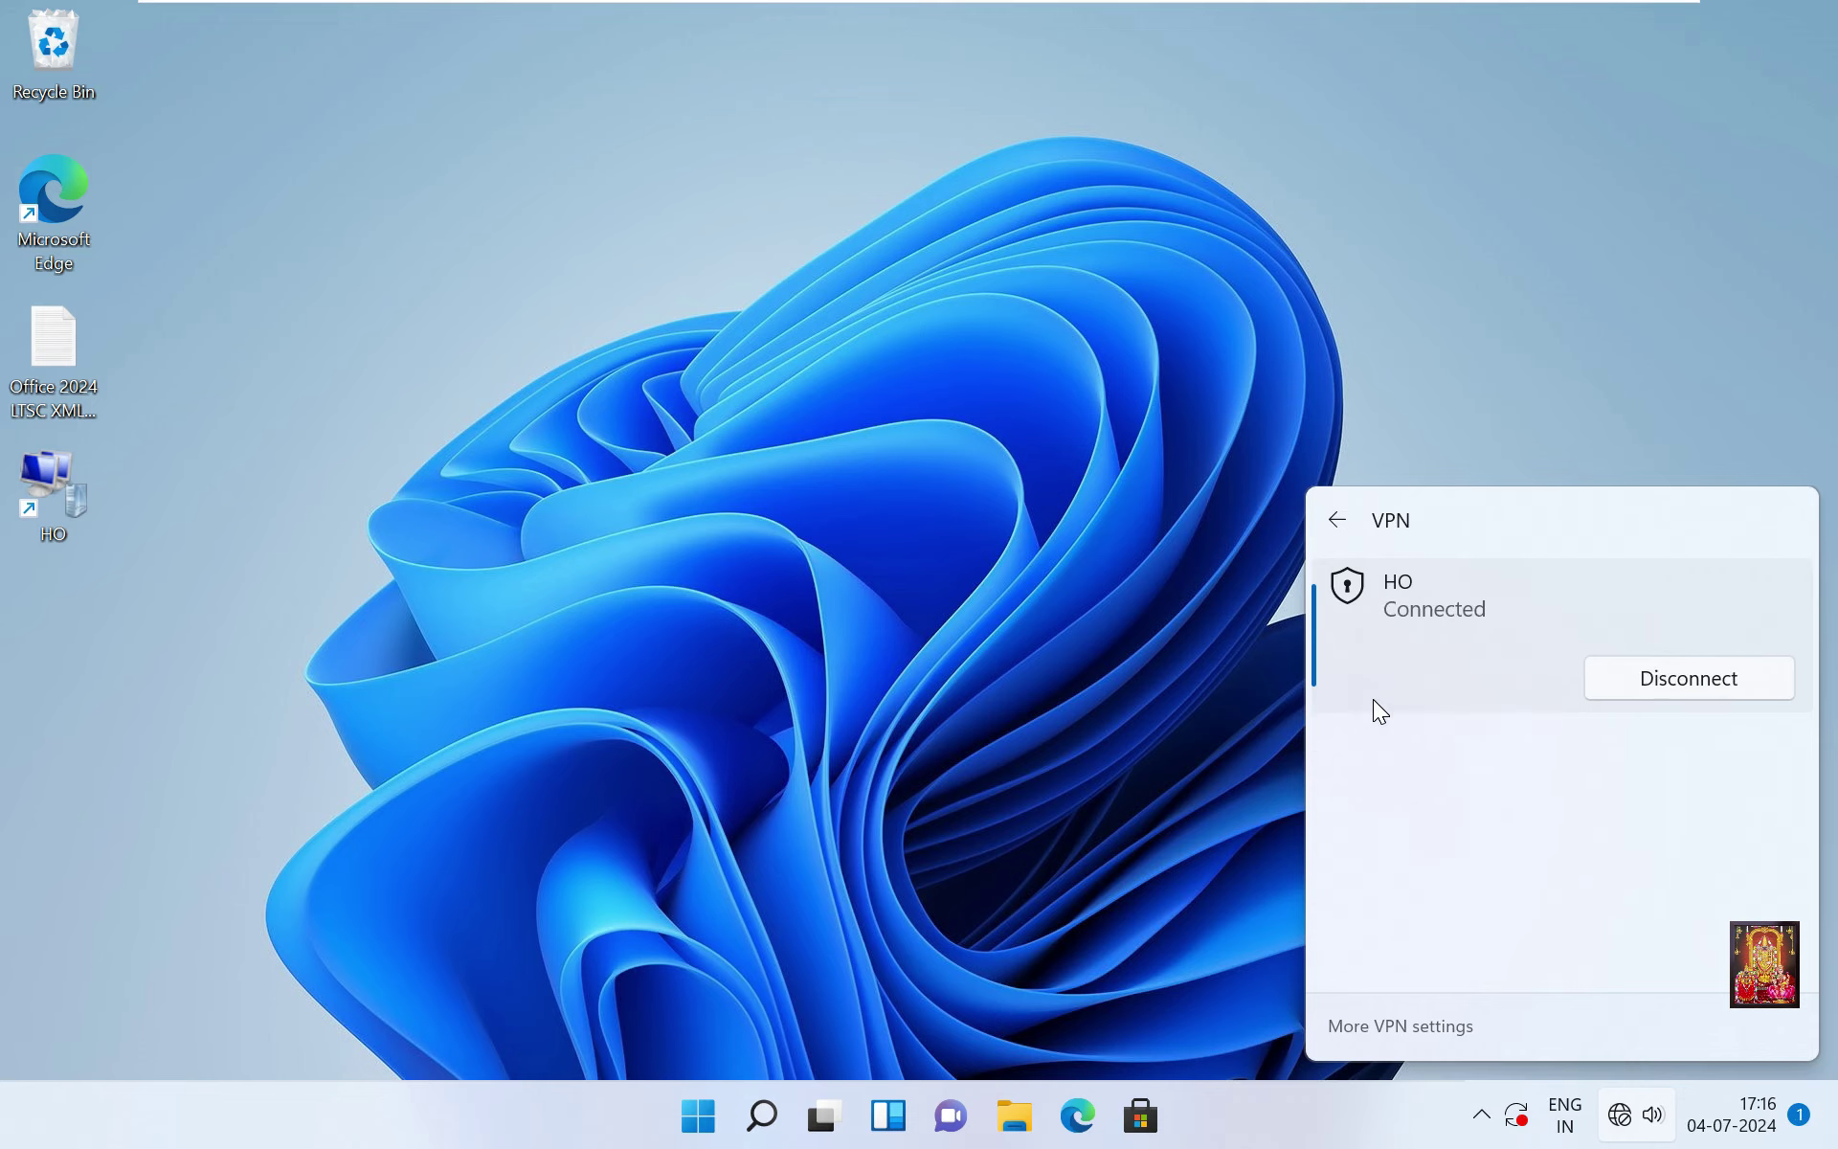
Launch Command Prompt via Run (cmd) and ping 10.0.0.1, getting four replies.
left_click(872, 821)
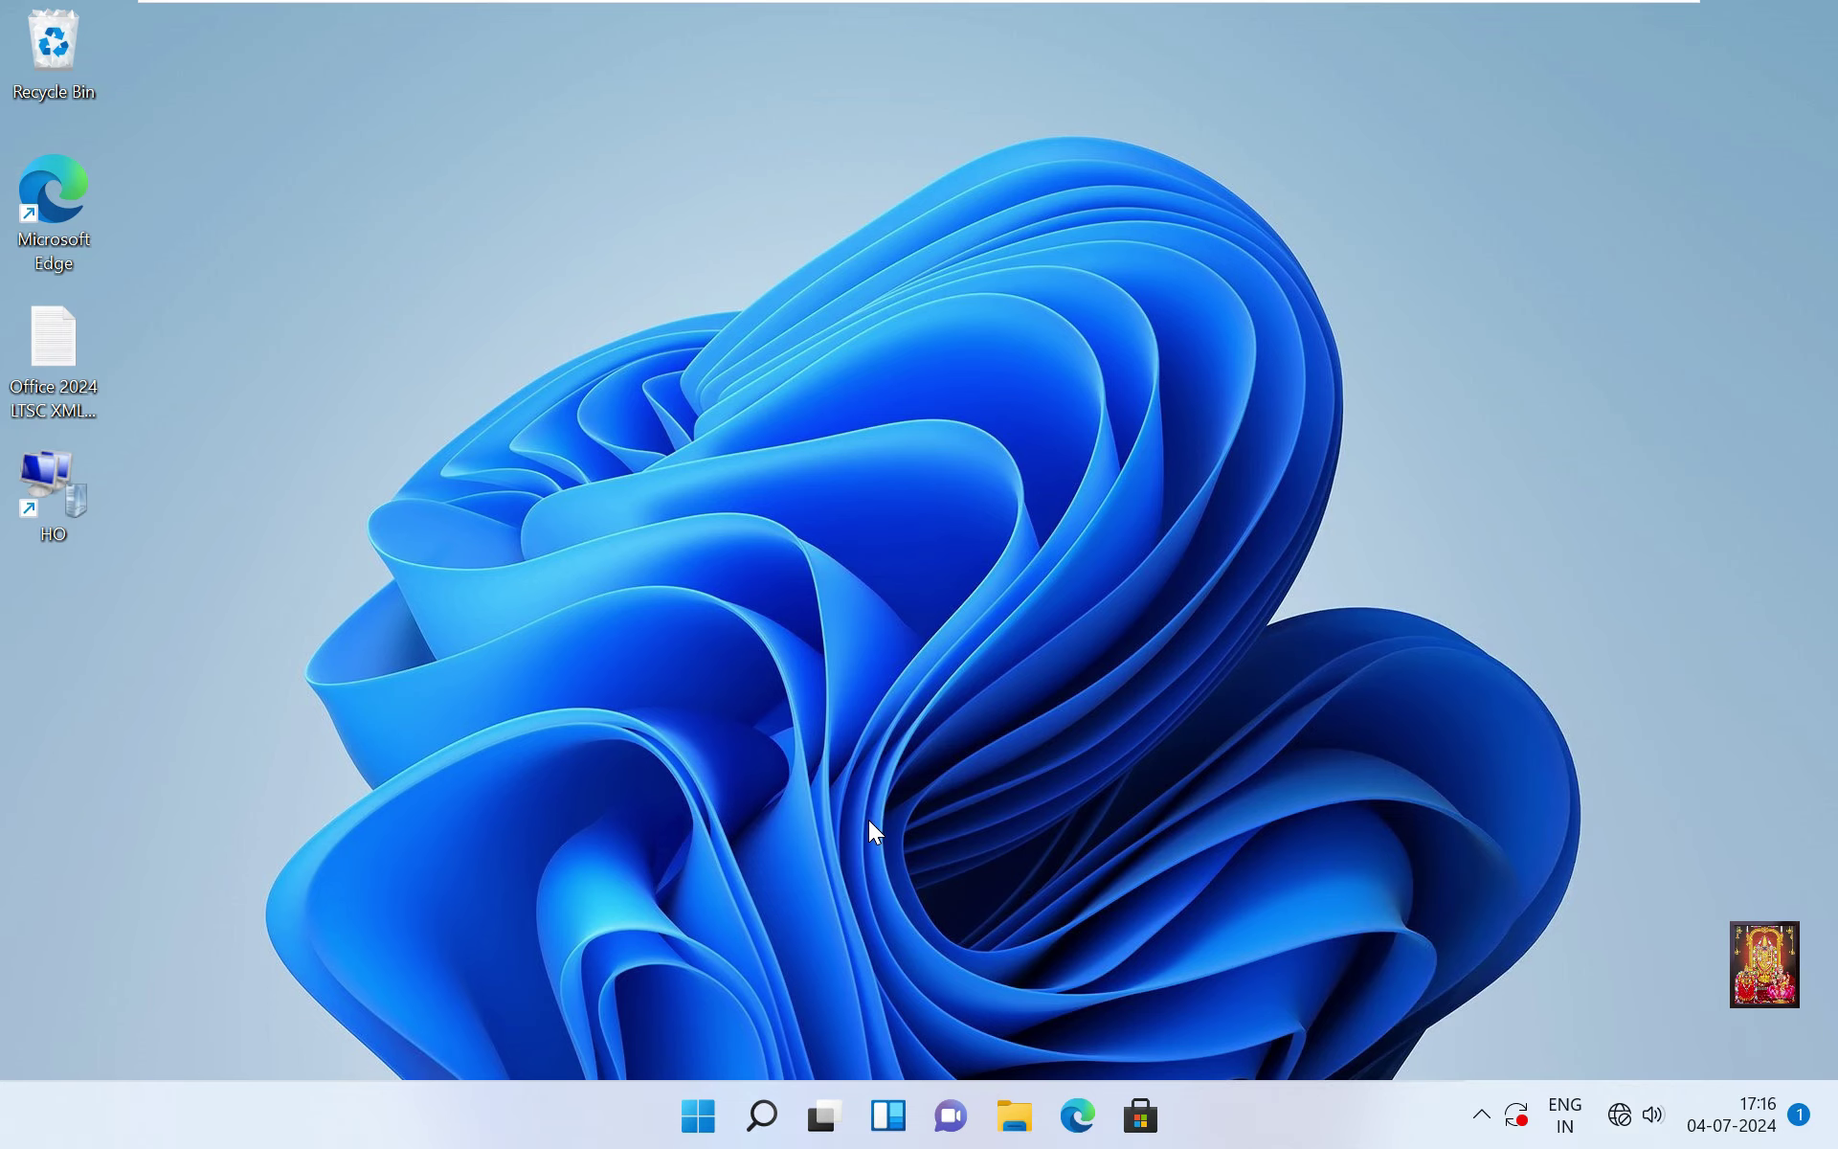
key("super+r")
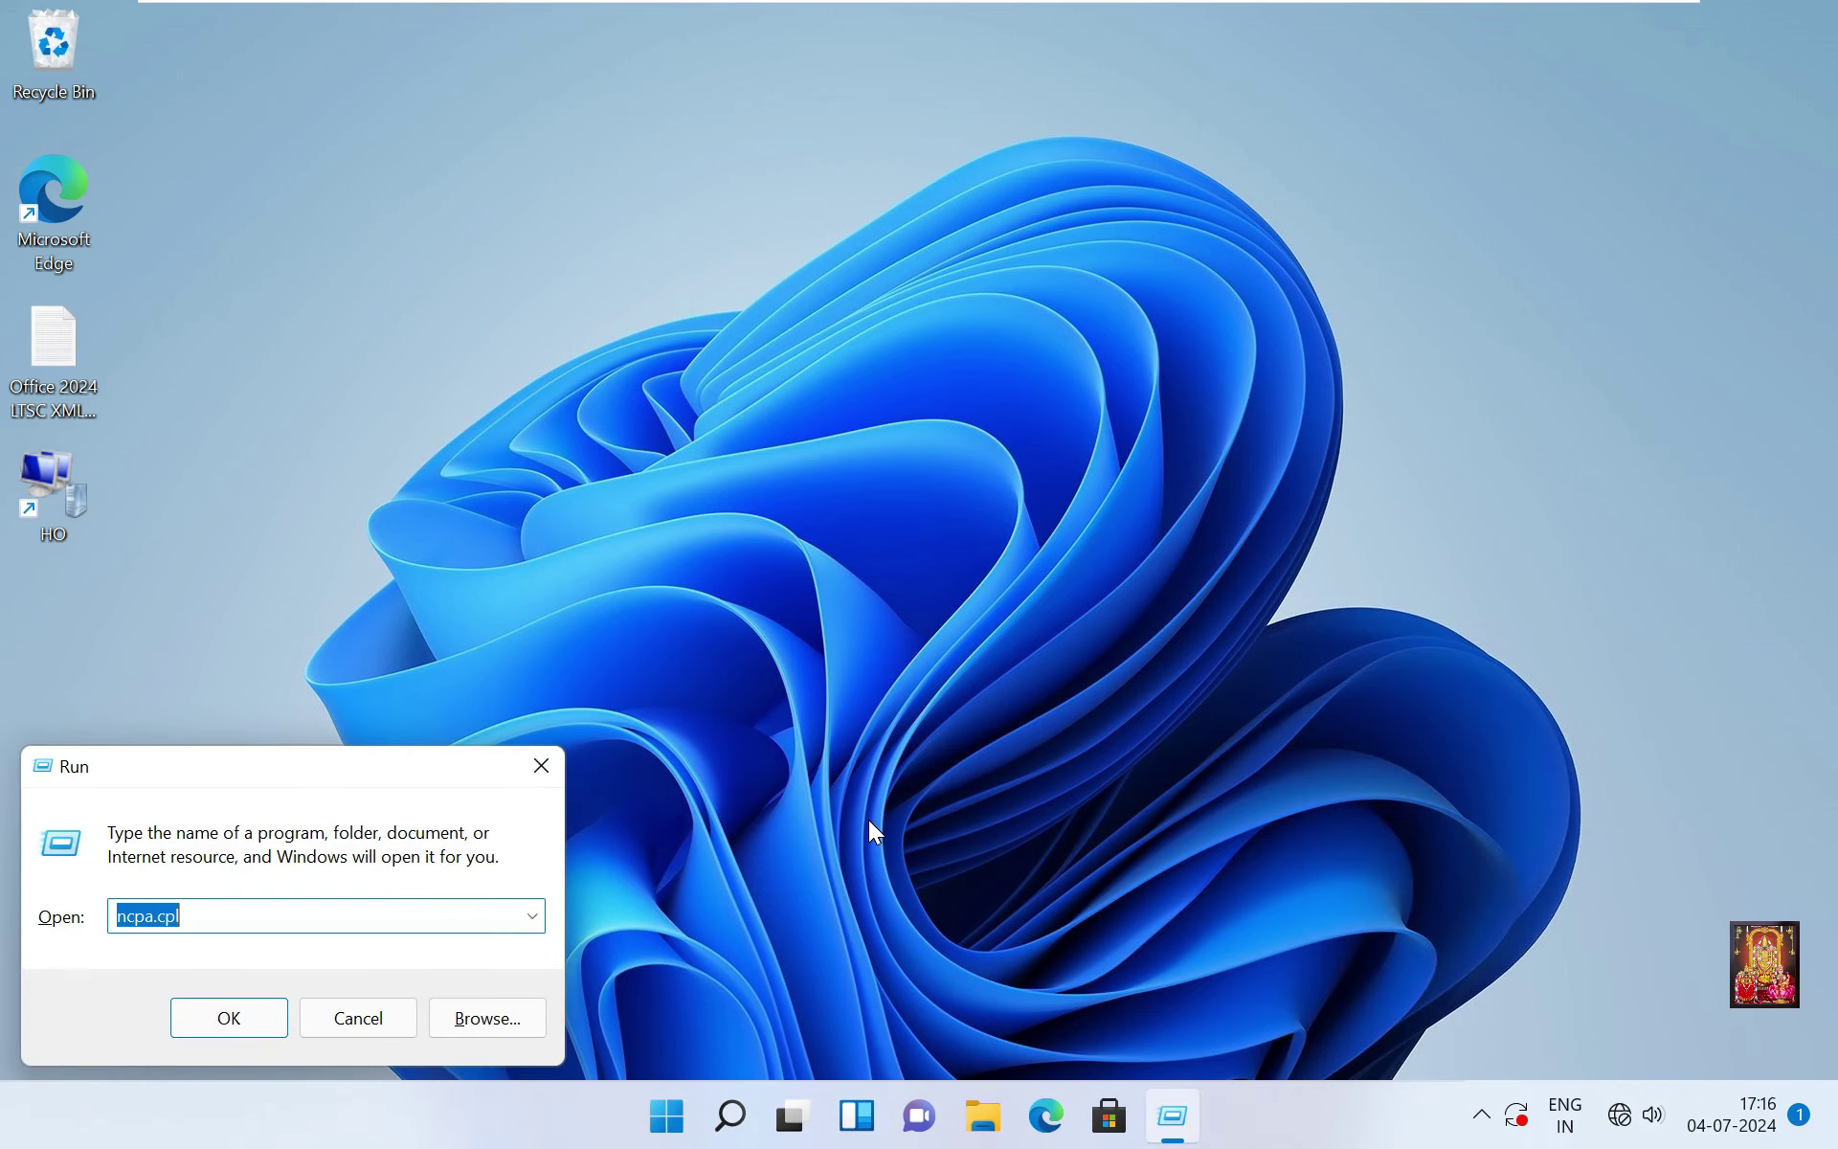
type("cmd")
key("Return")
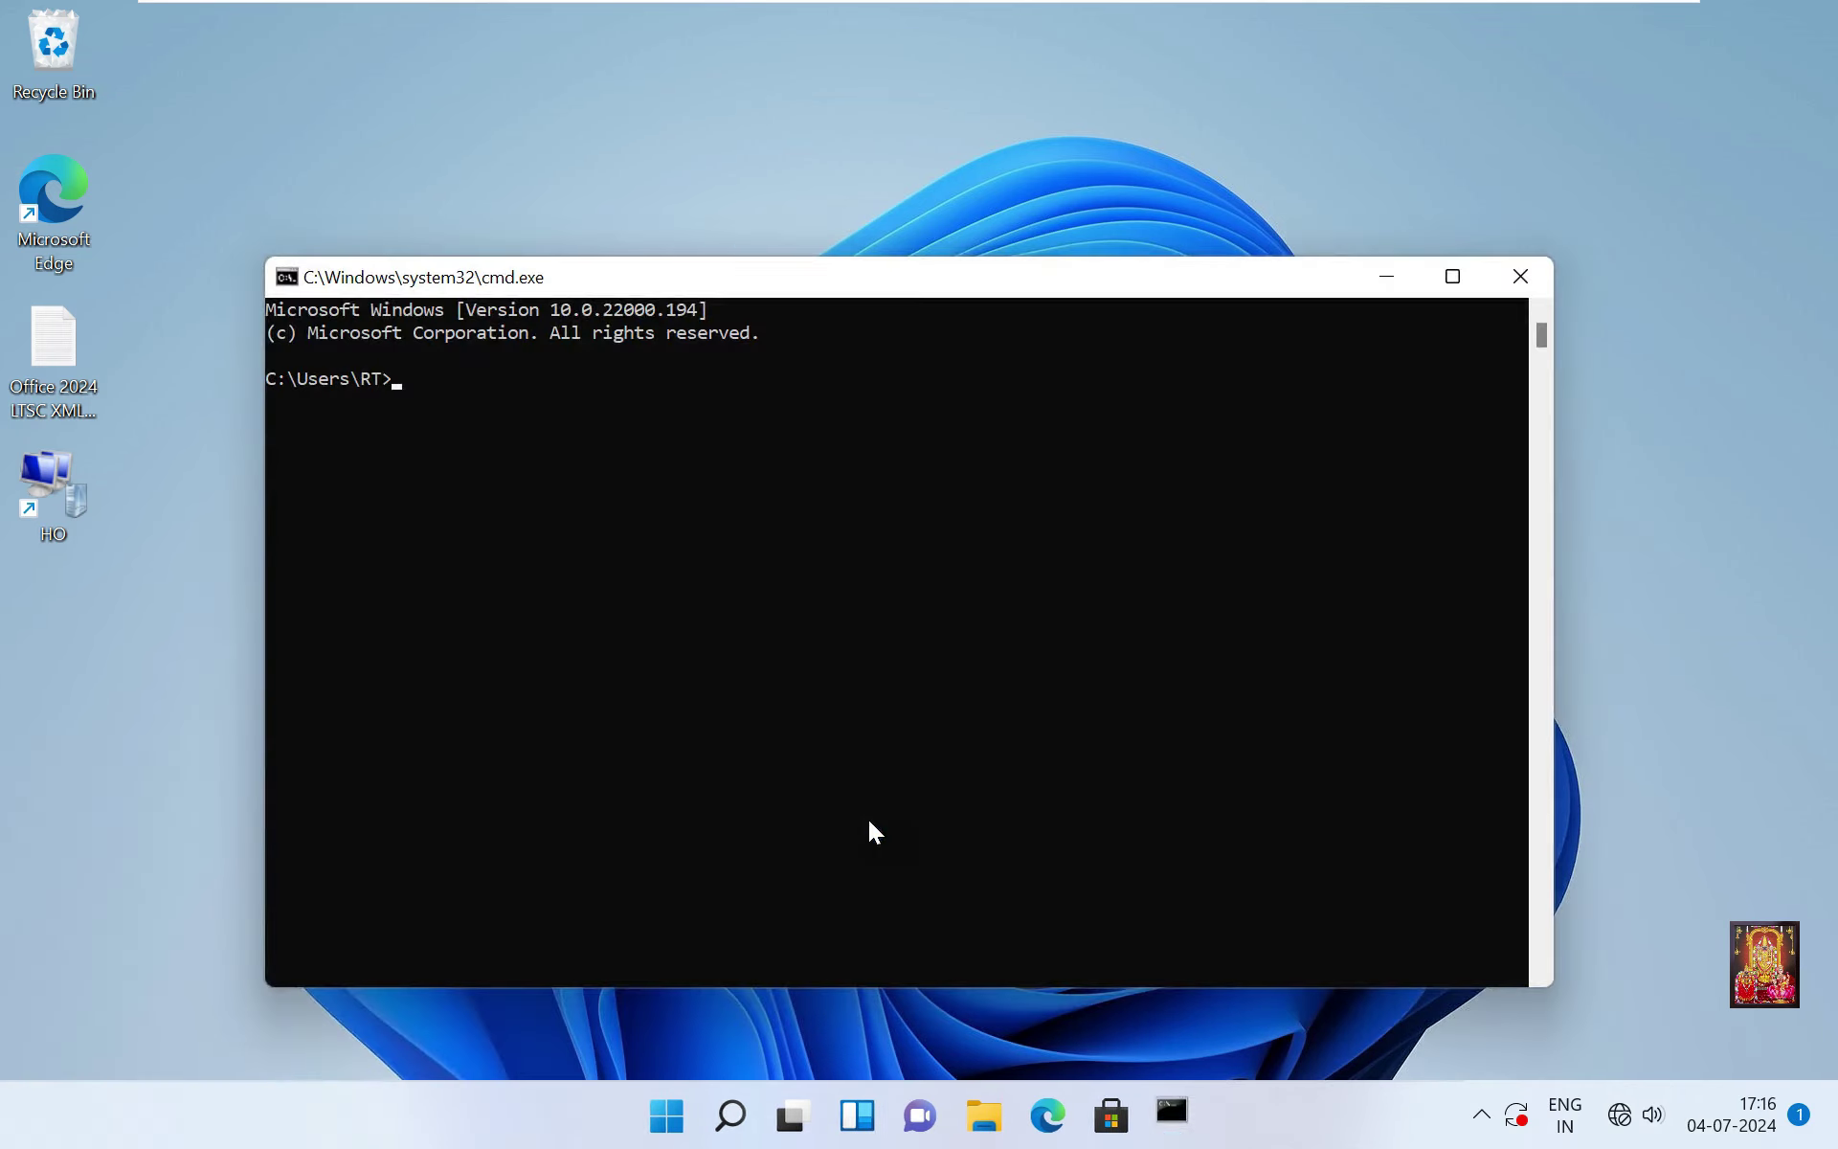
type("pin")
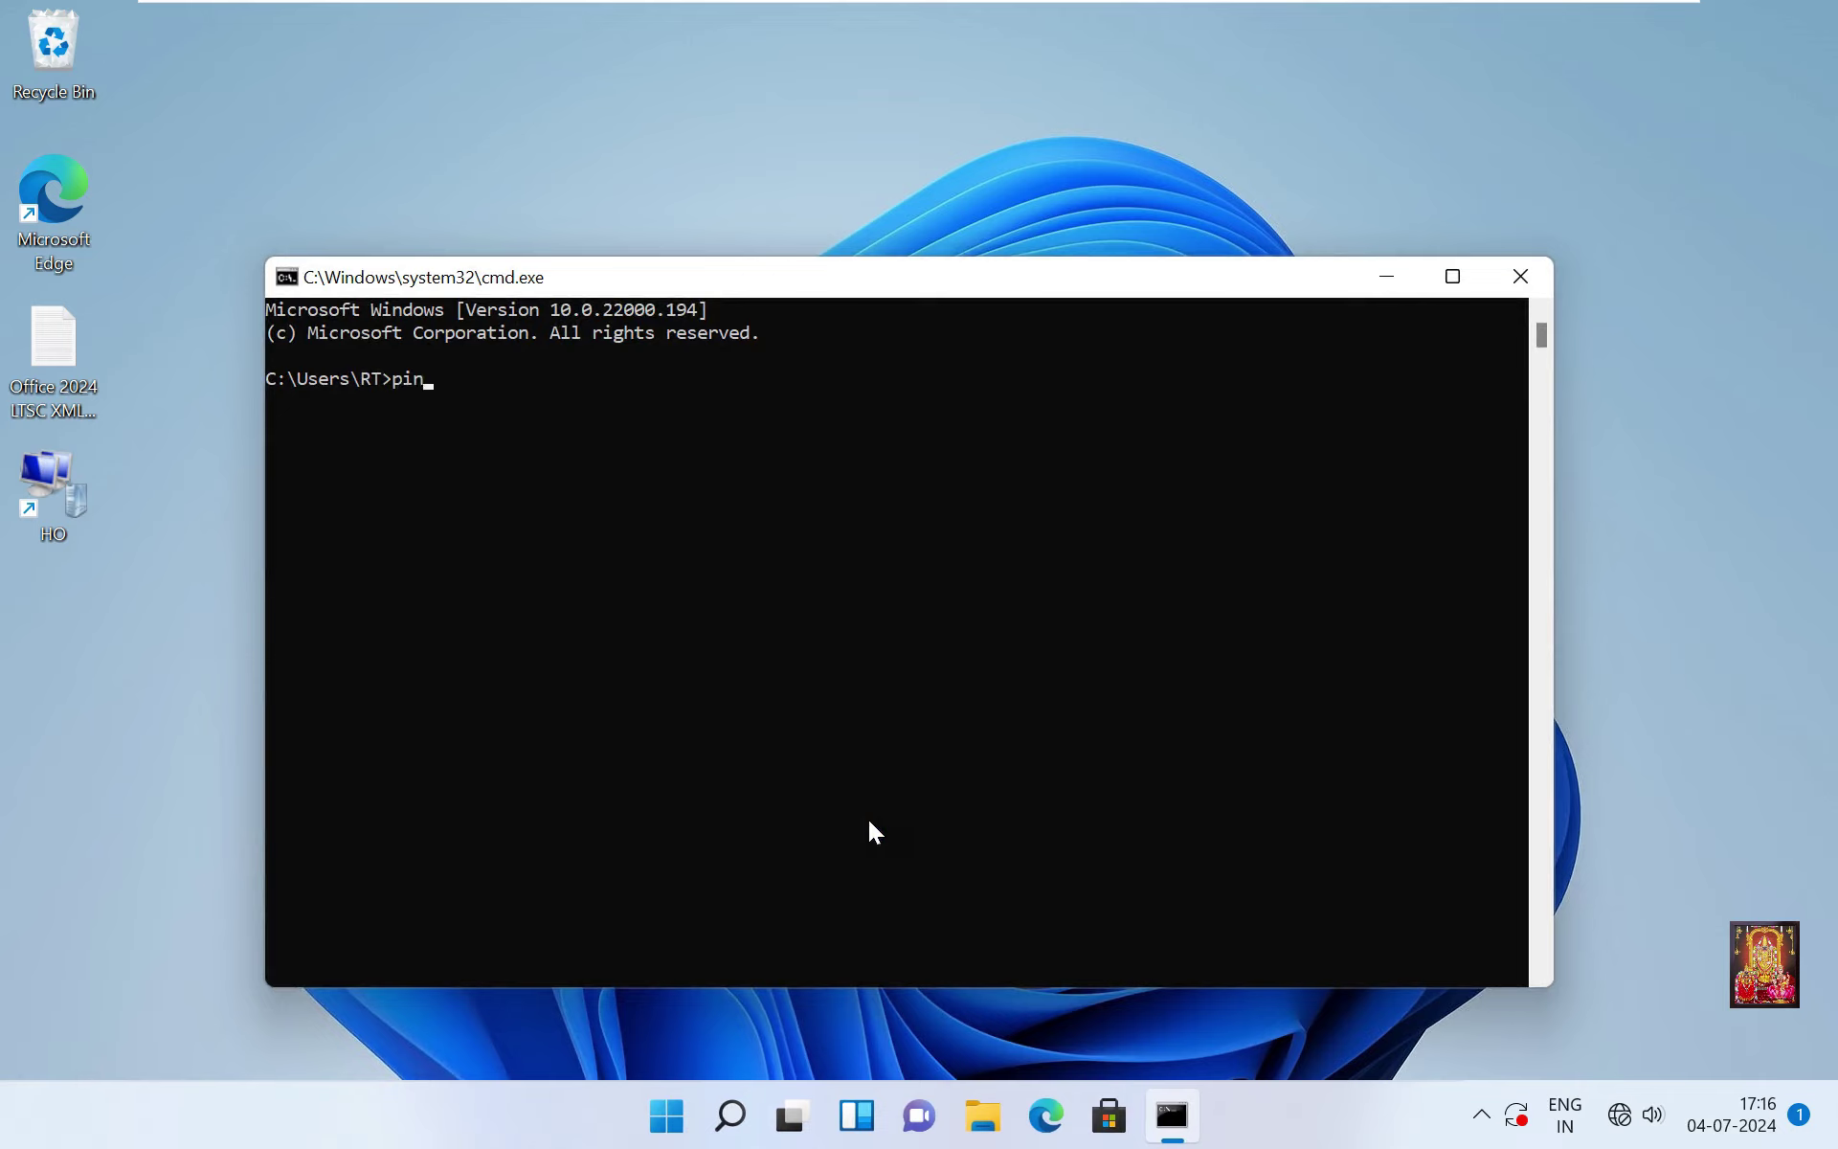
type("g 10.0.0.1")
key("Return")
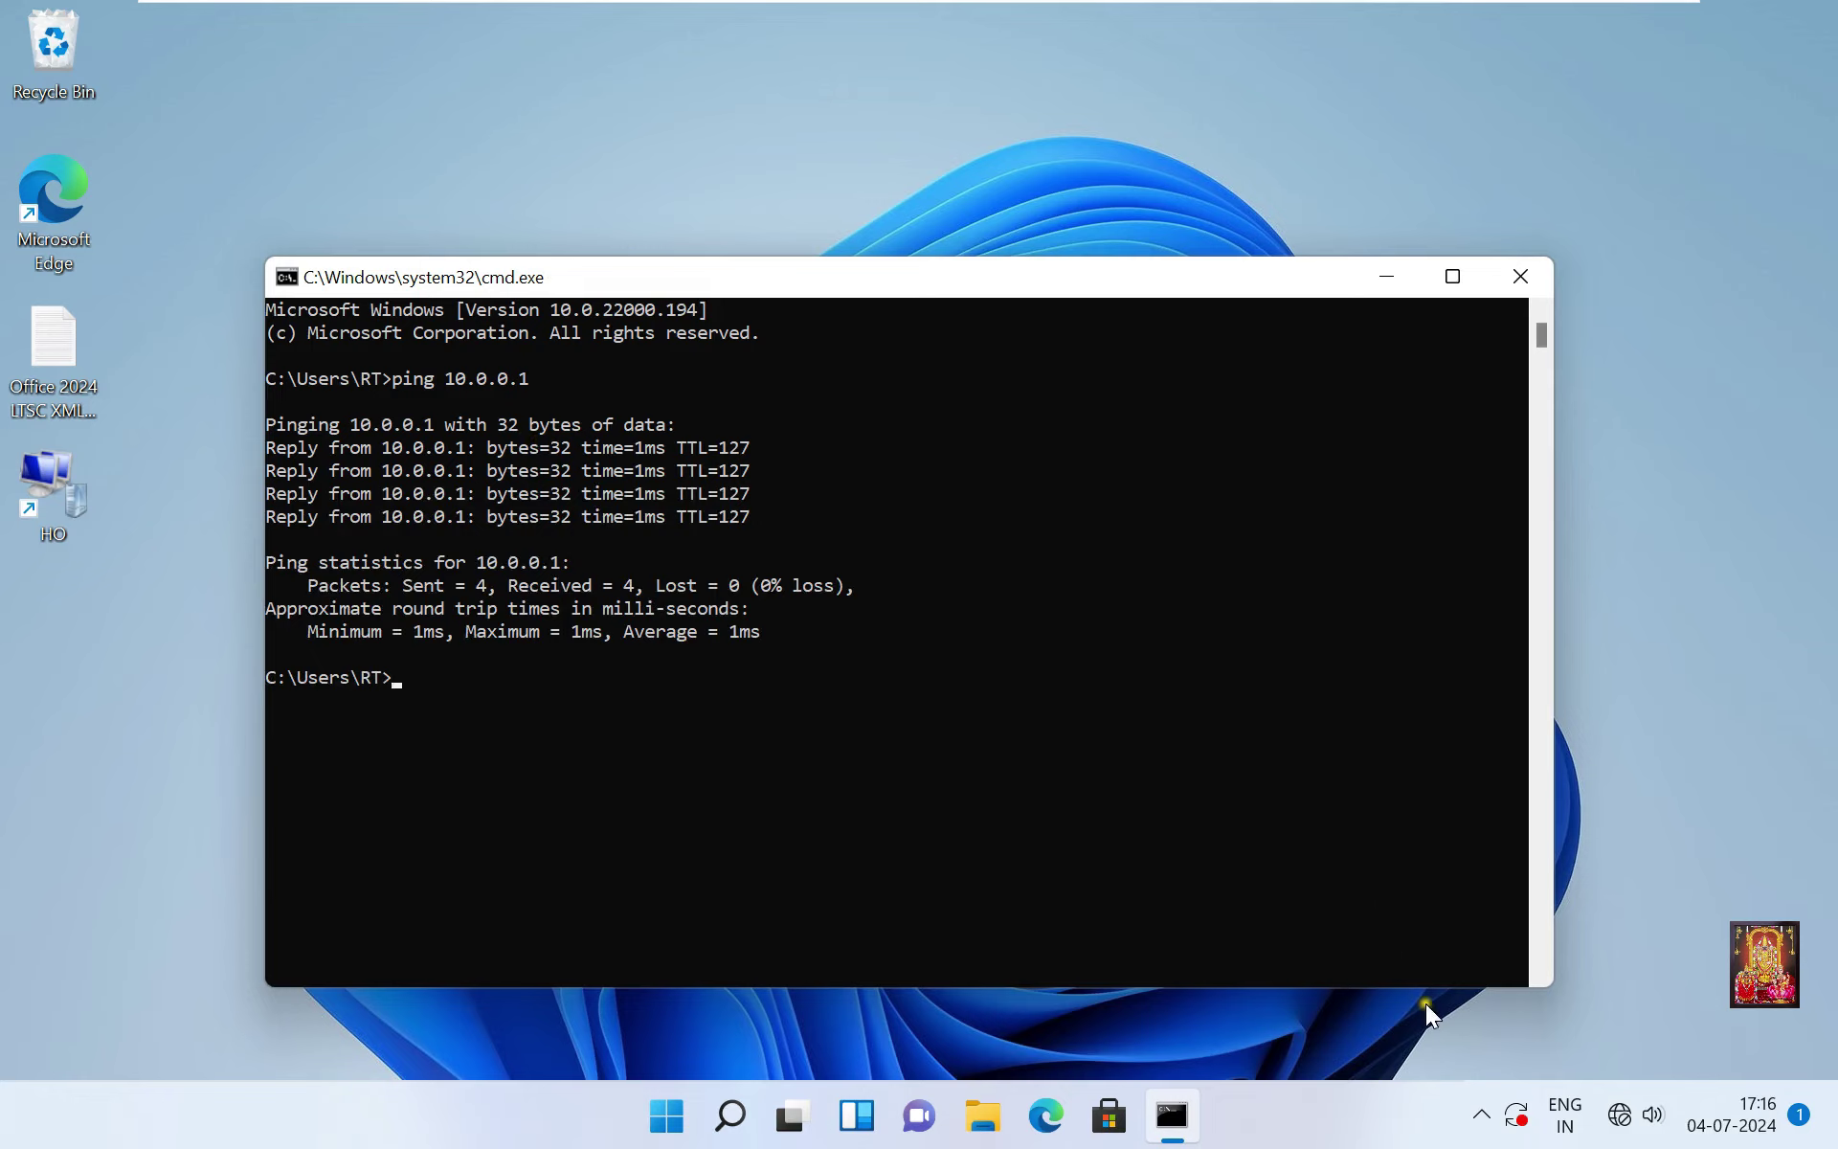
Disconnect the HO VPN from Quick Settings.
left_click(1628, 1115)
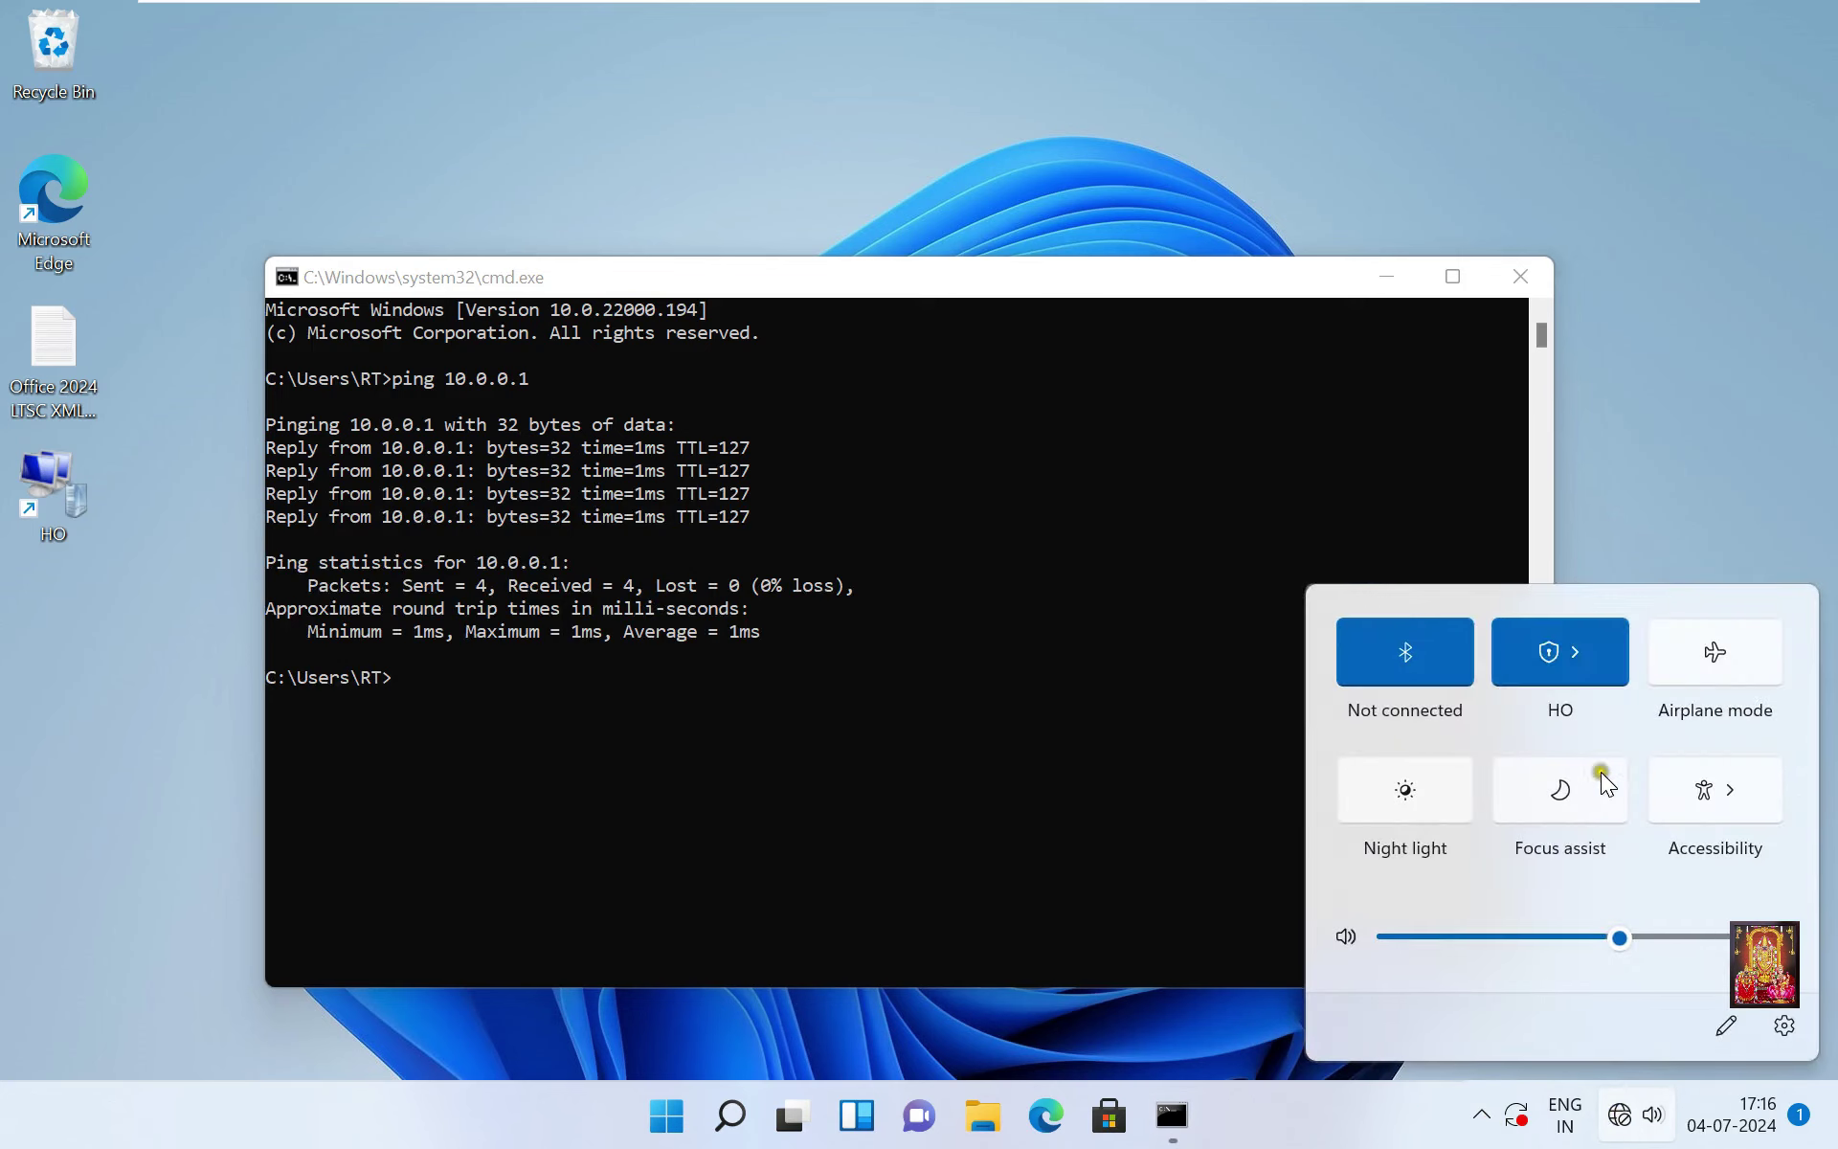
left_click(1565, 640)
left_click(1474, 603)
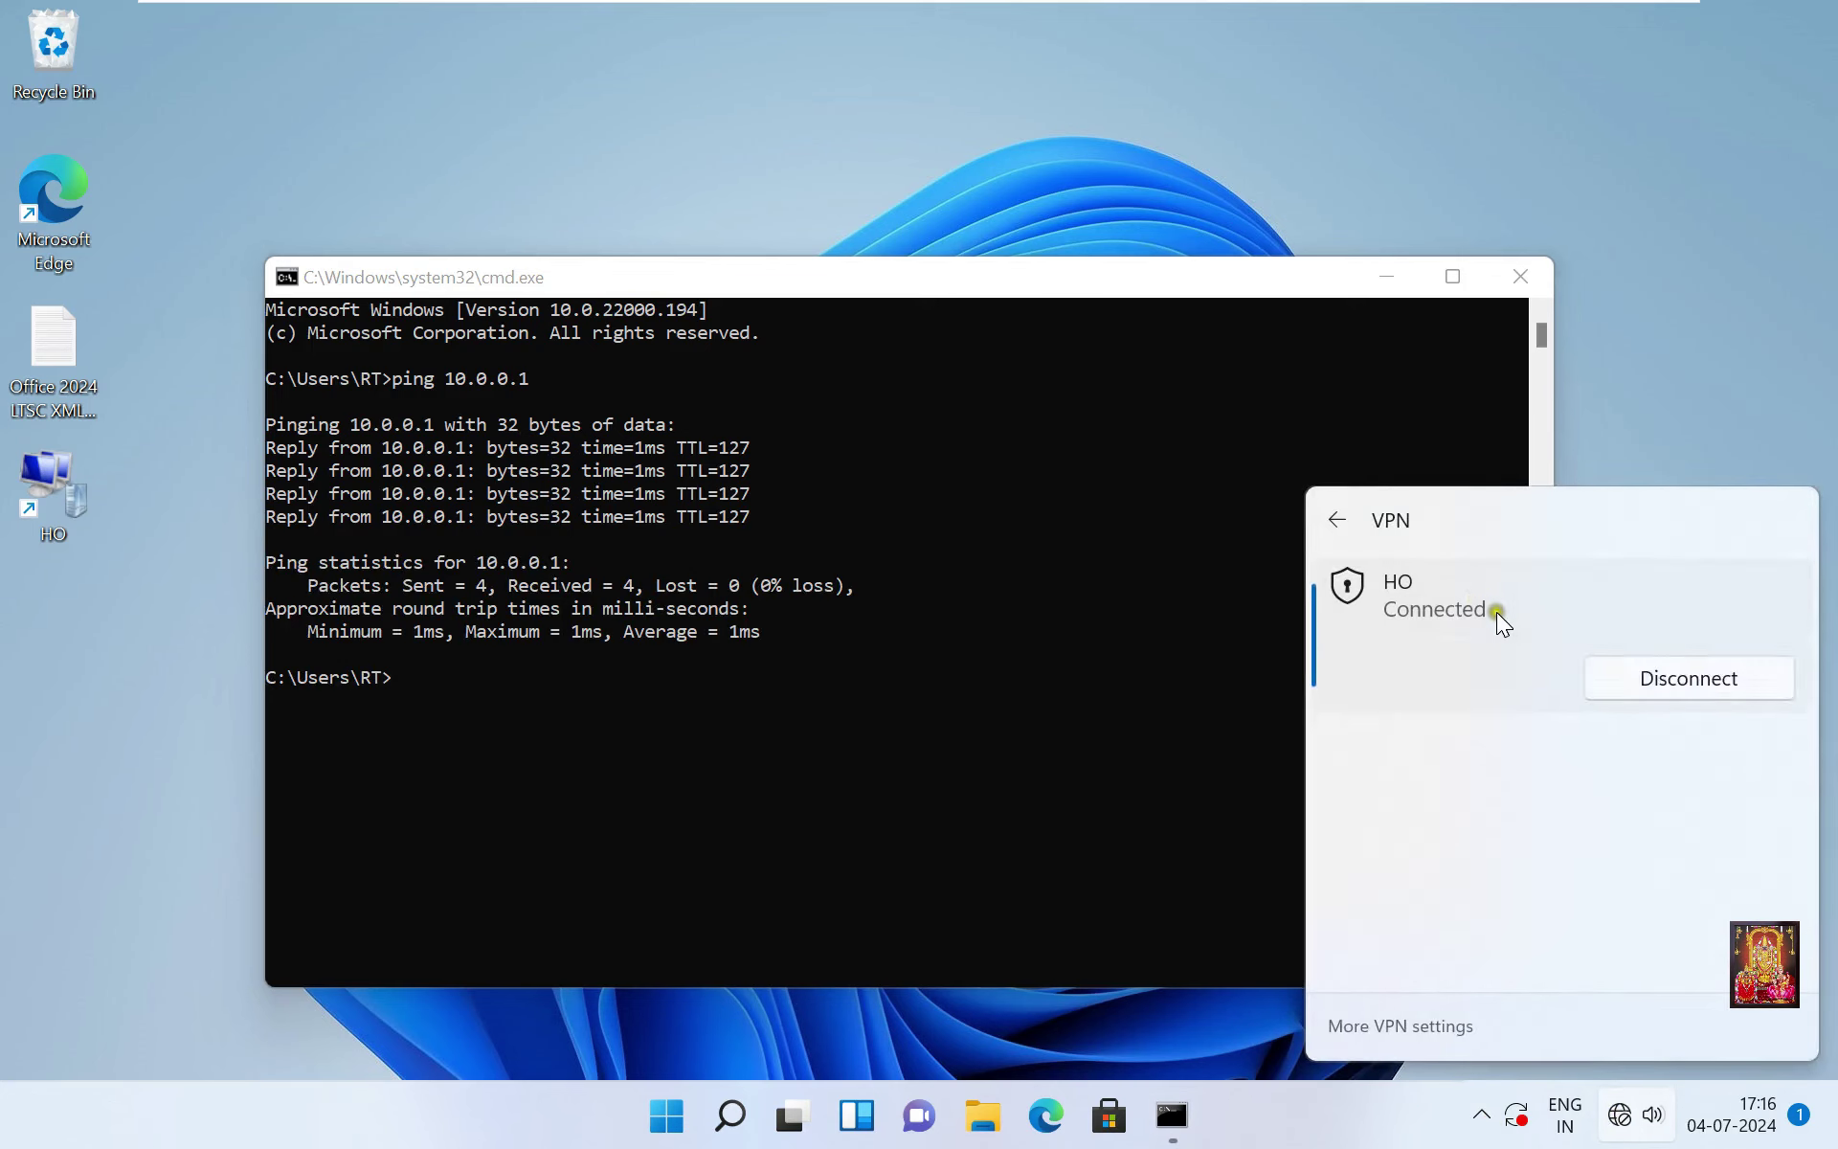
left_click(1685, 680)
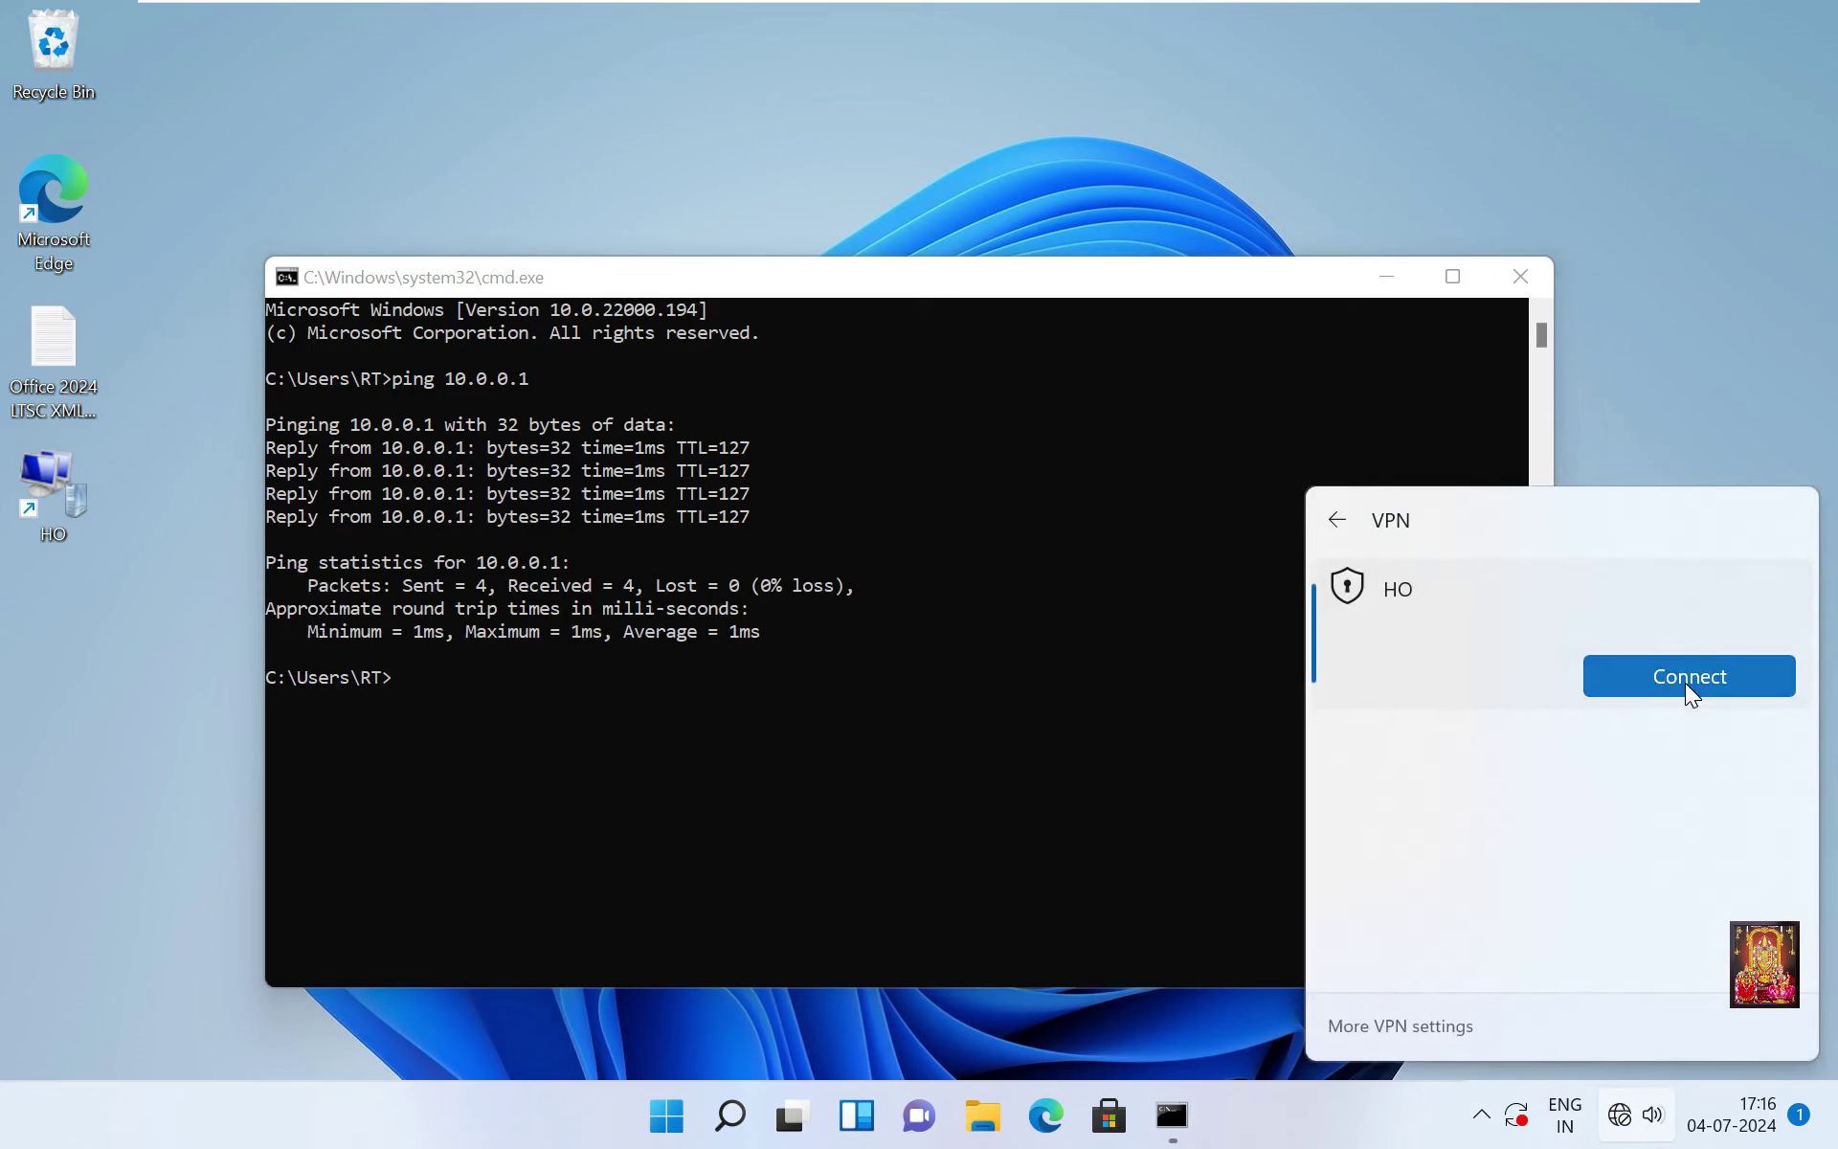
Rerun ping 10.0.0.1 in Command Prompt, now showing 100% loss.
left_click(1107, 746)
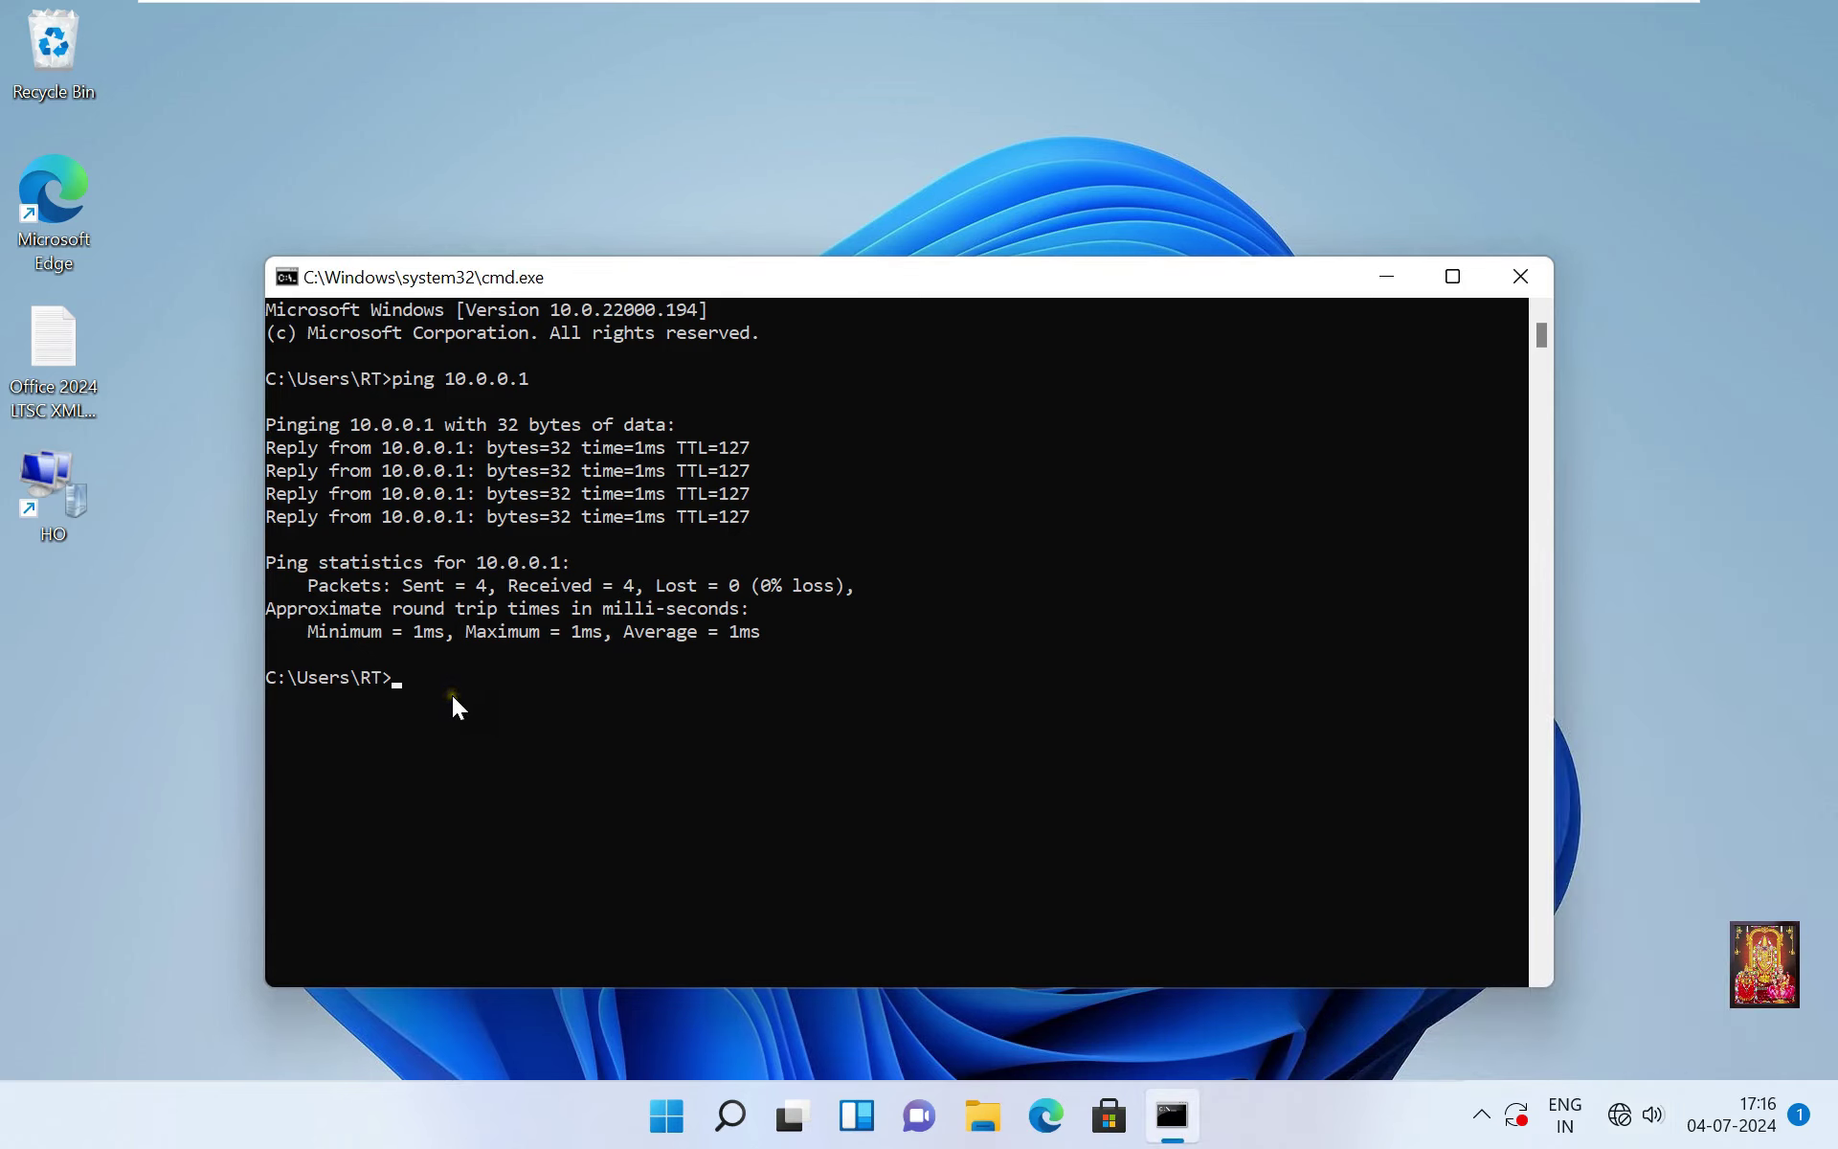
key("Up")
key("Return")
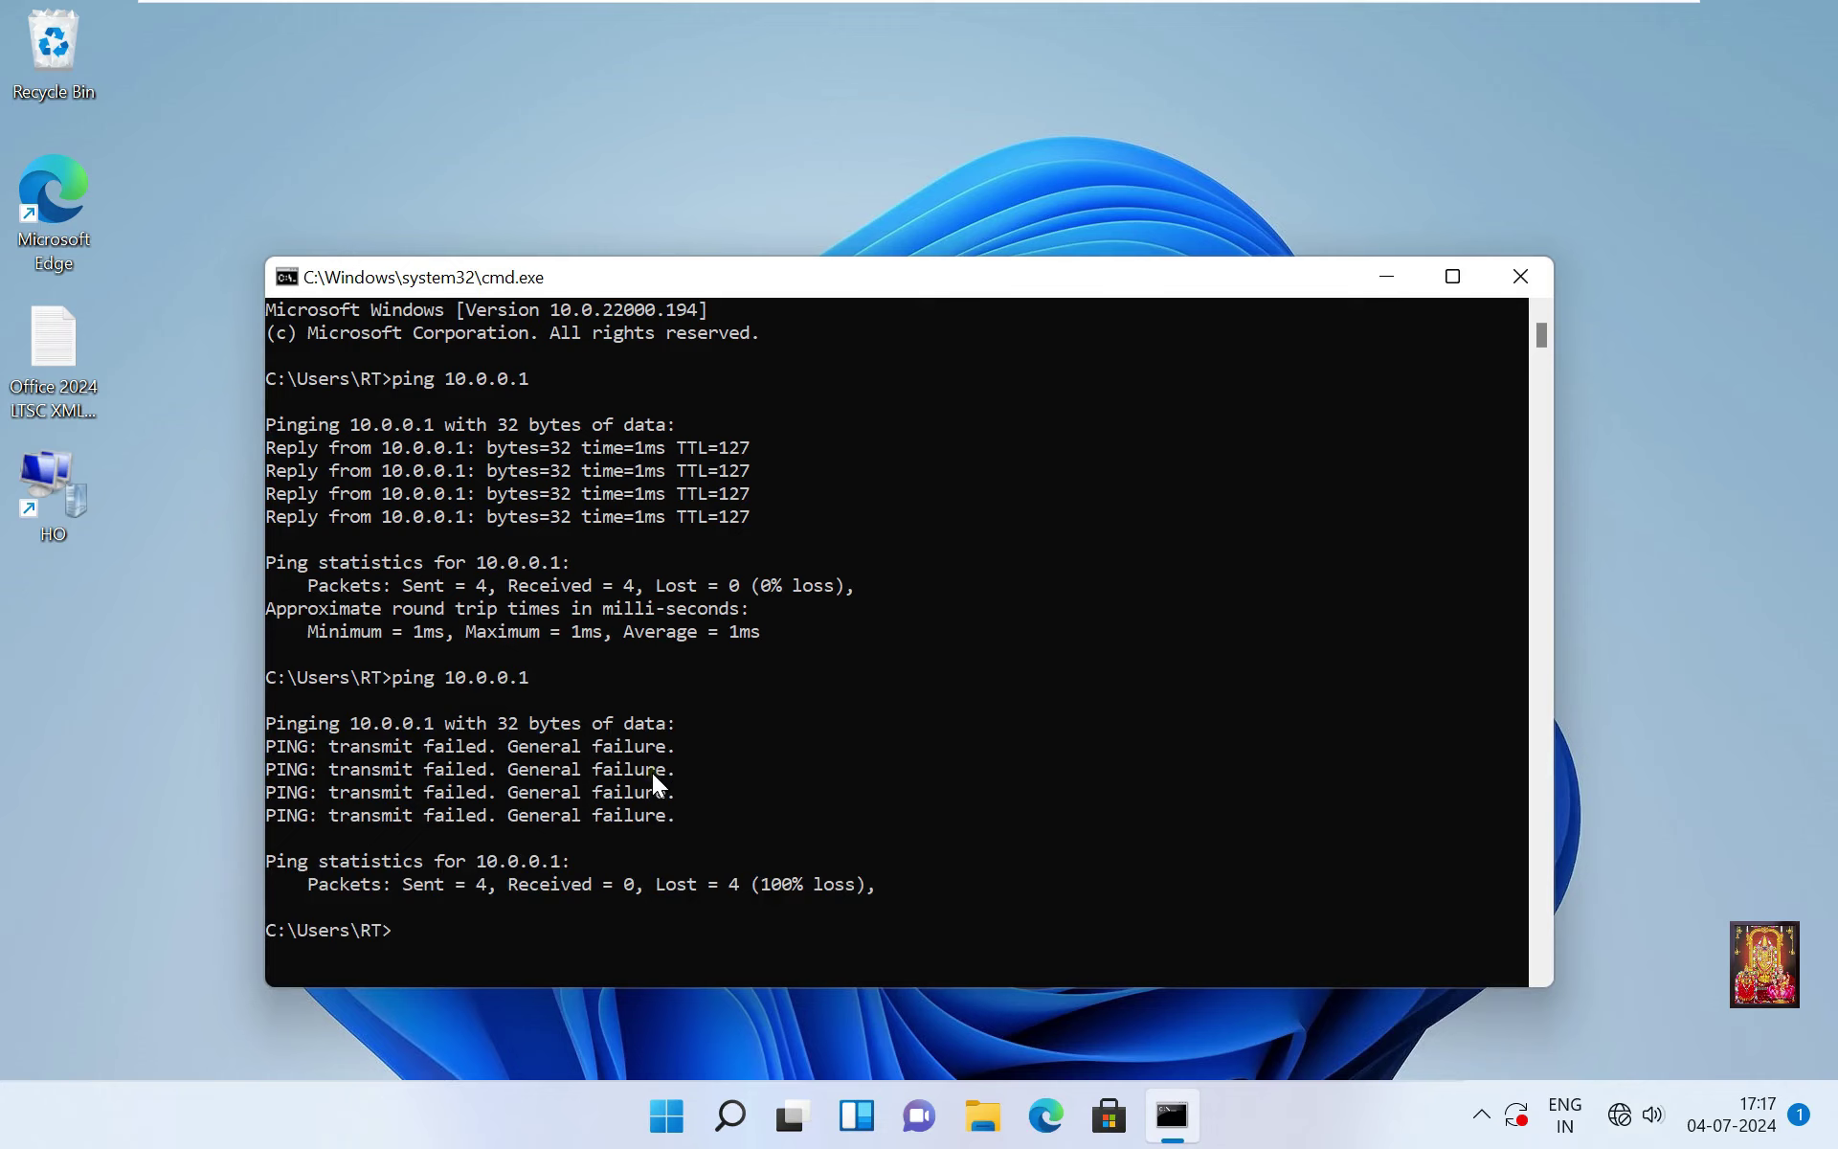
Reconnect the HO VPN from Quick Settings, re-entering the user's name and password.
left_click(1635, 1114)
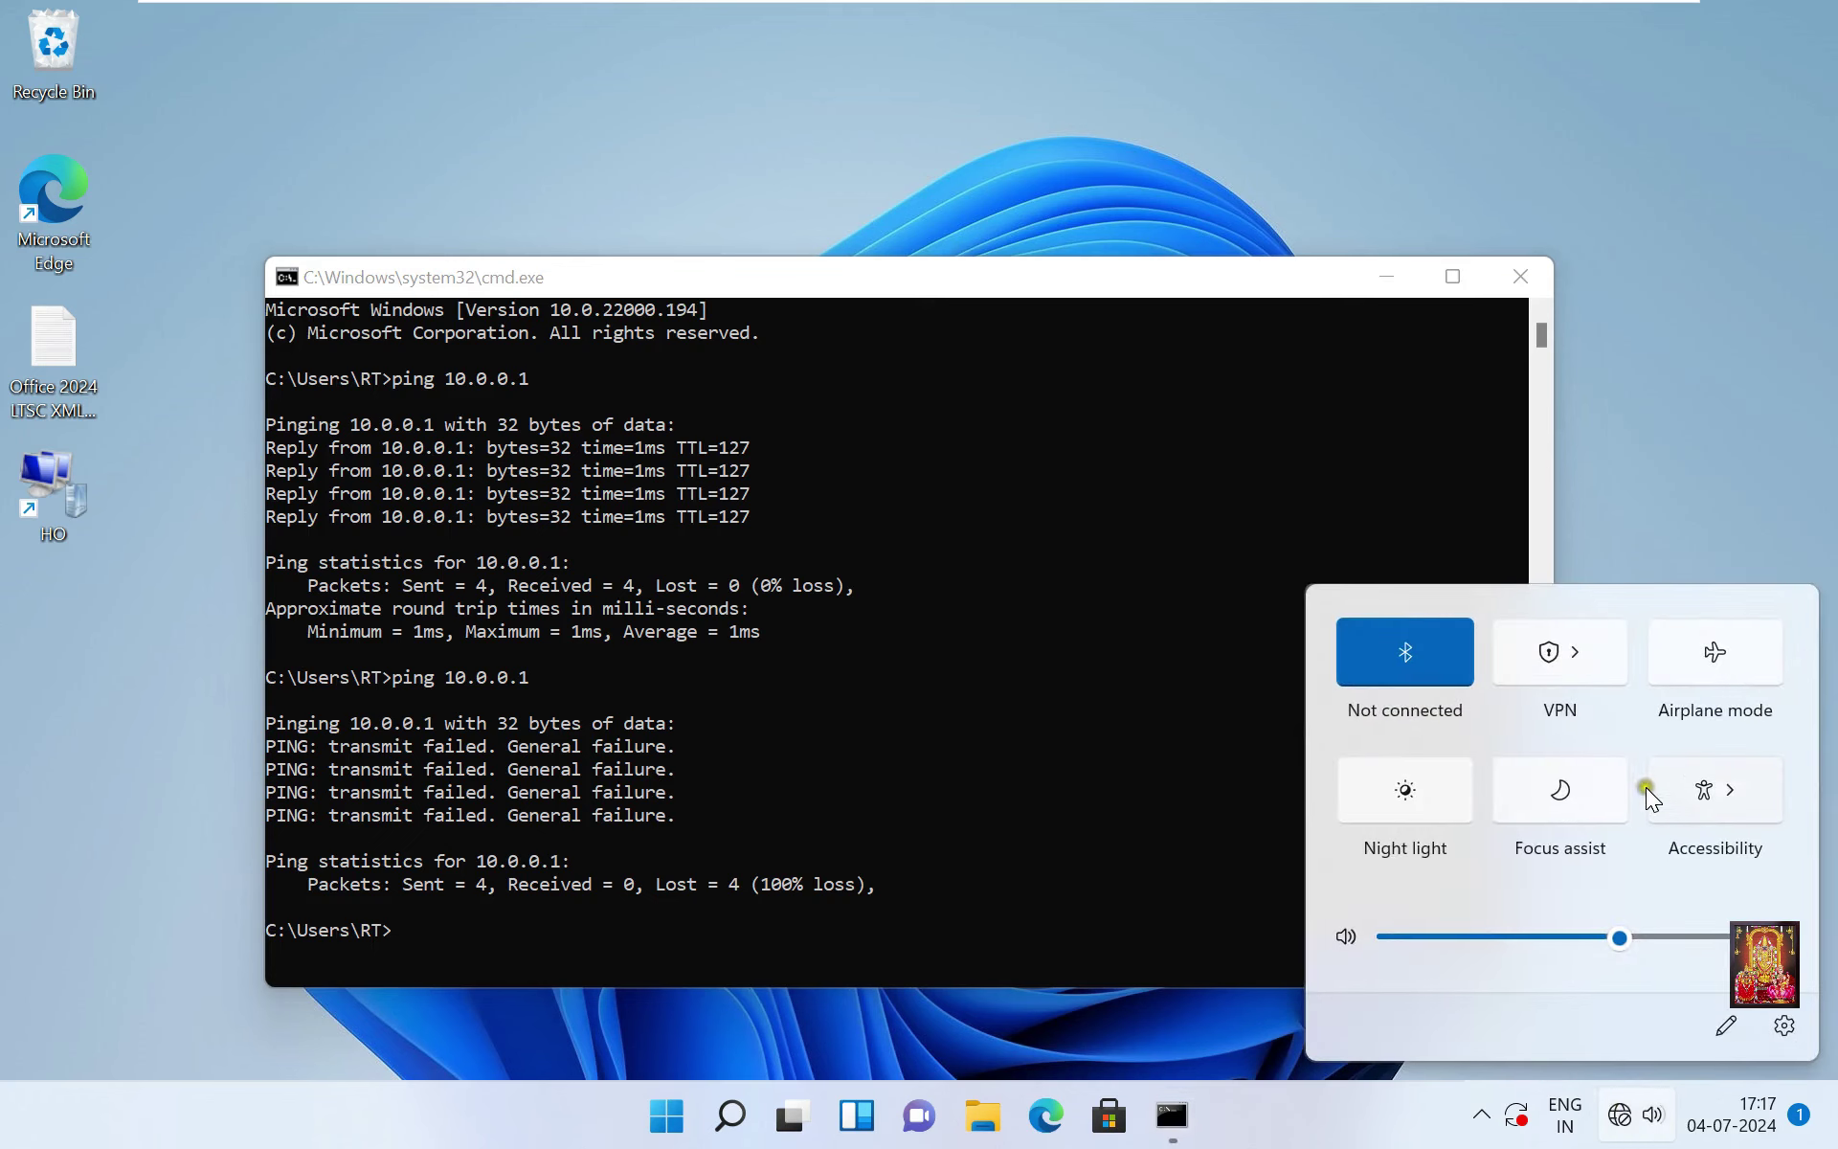
left_click(1545, 659)
left_click(1377, 604)
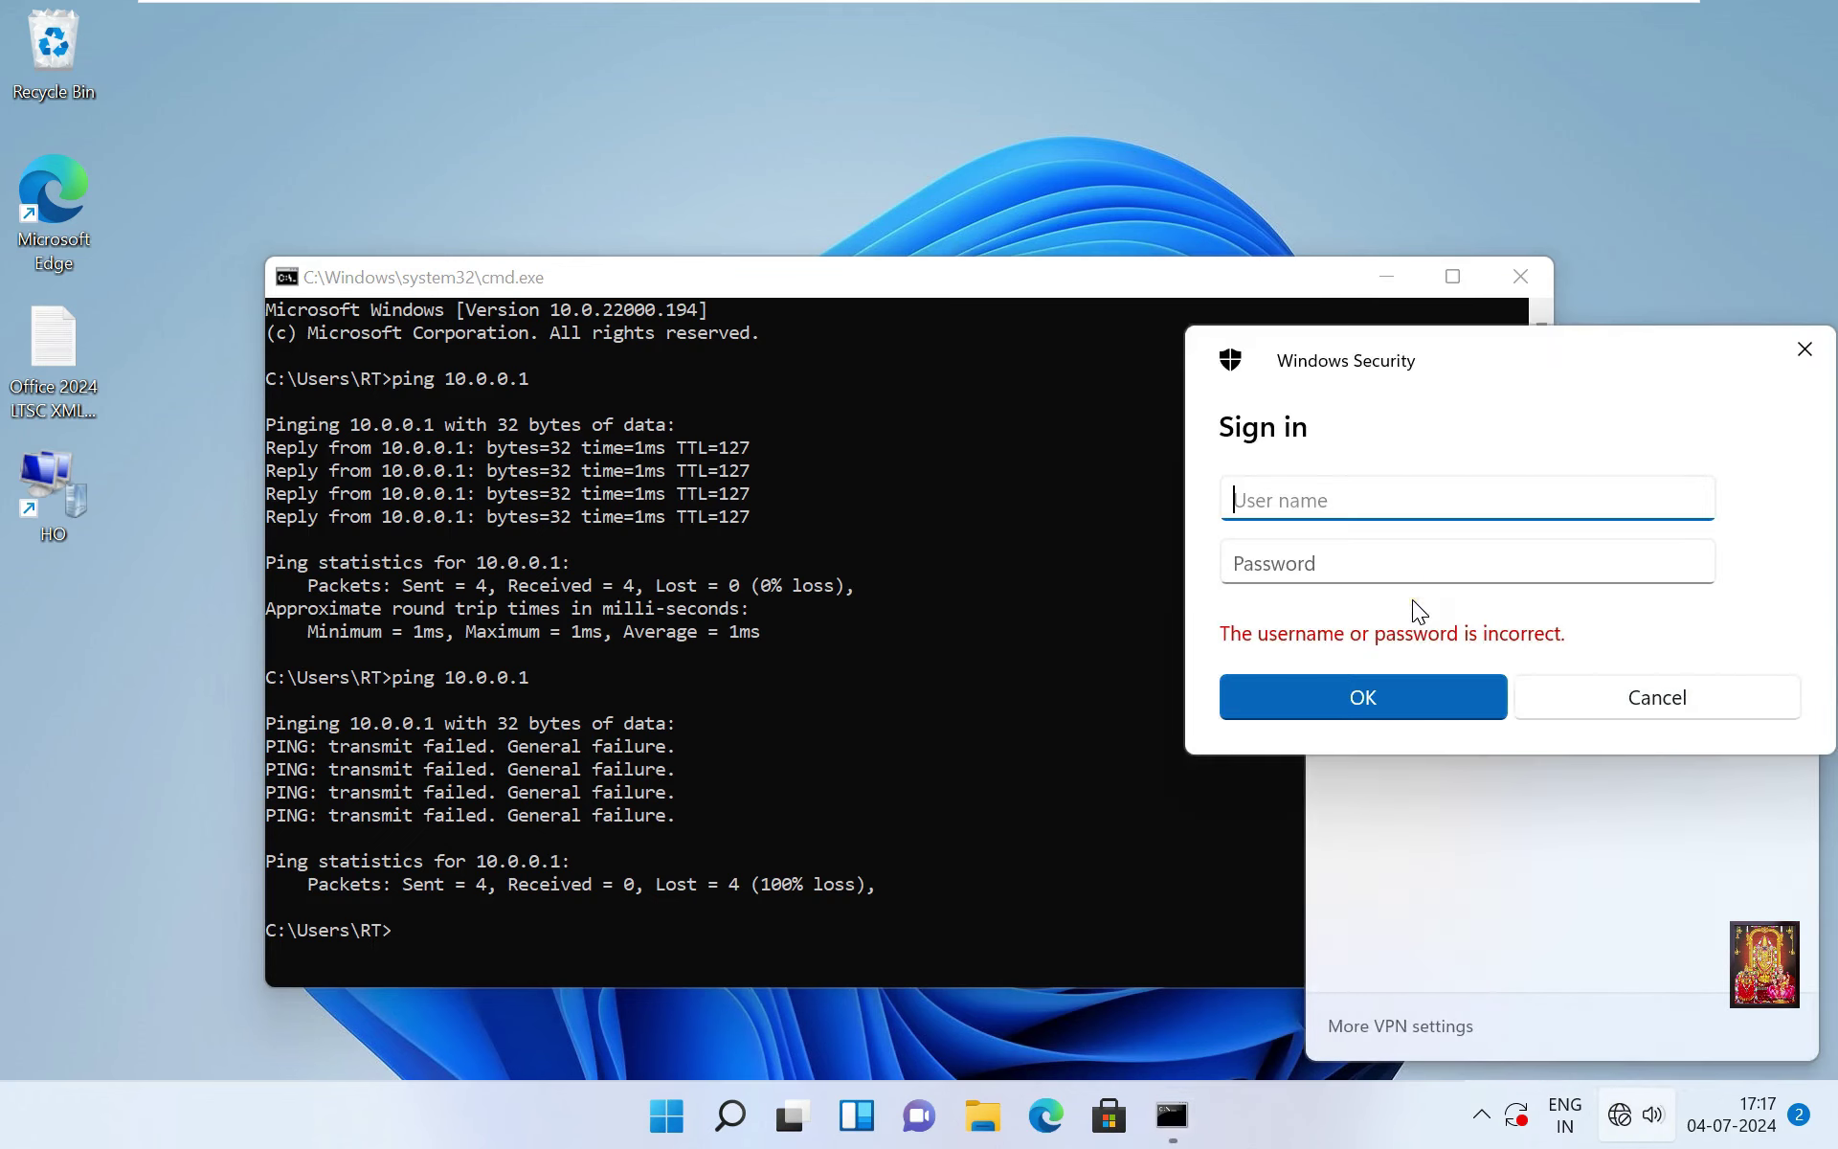
type("tarun")
key("Tab")
type("*******")
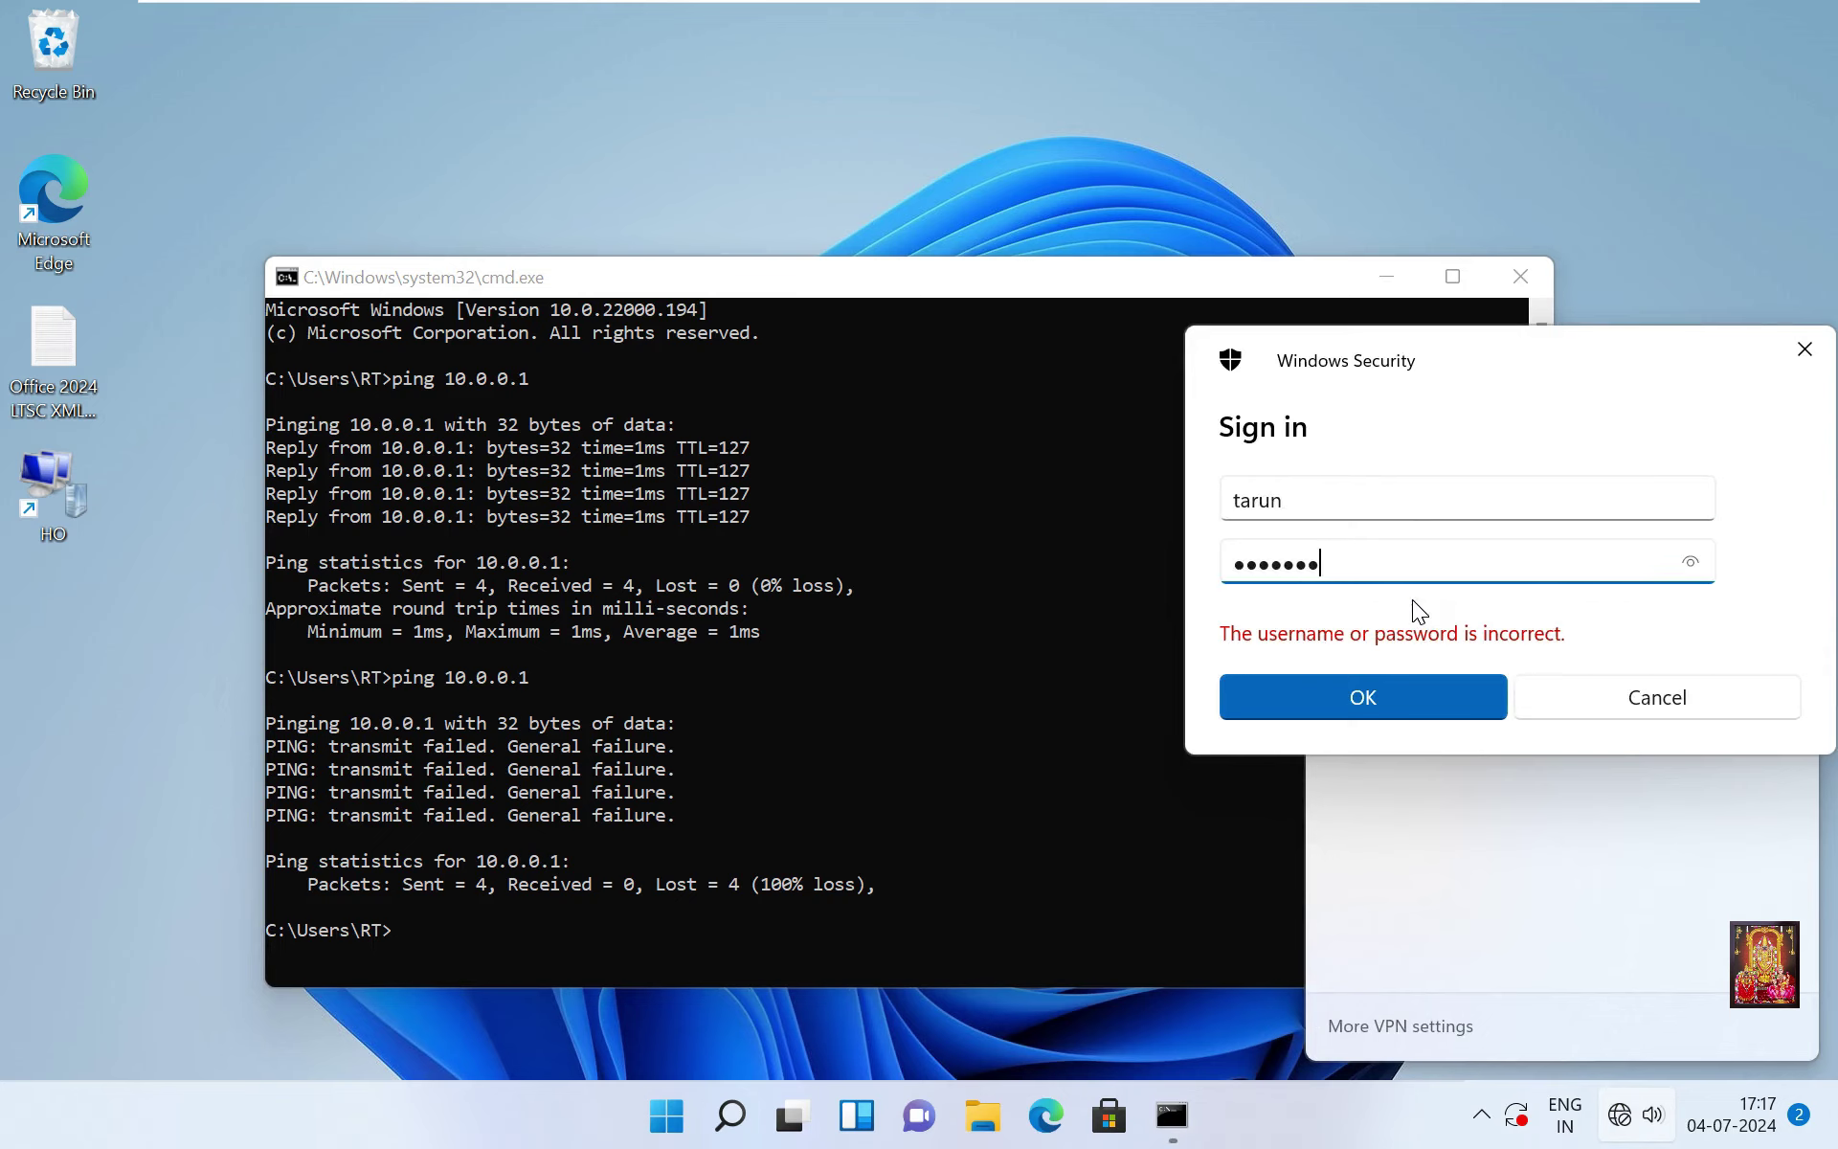
left_click(1351, 697)
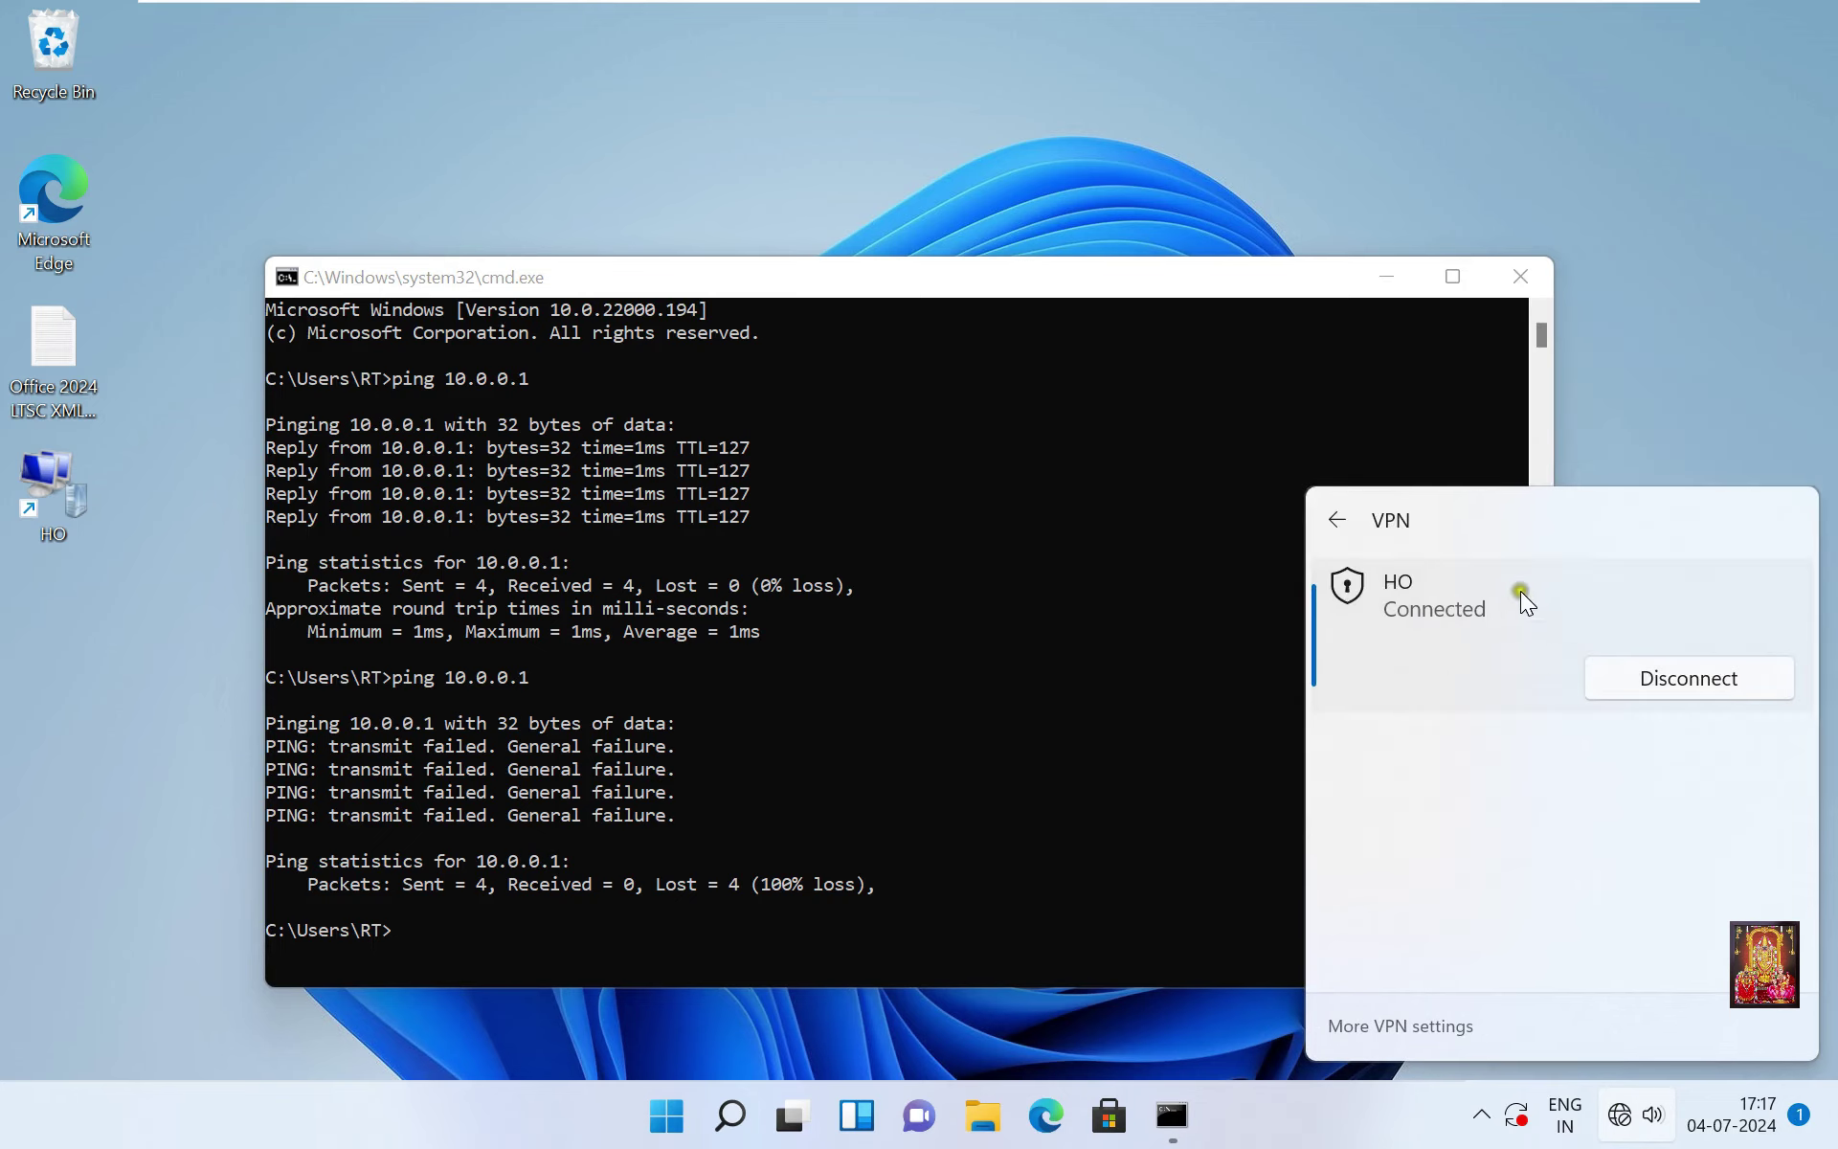
Repeat ping 10.0.0.1 to confirm replies over the VPN, then close Command Prompt.
left_click(547, 936)
key("Up")
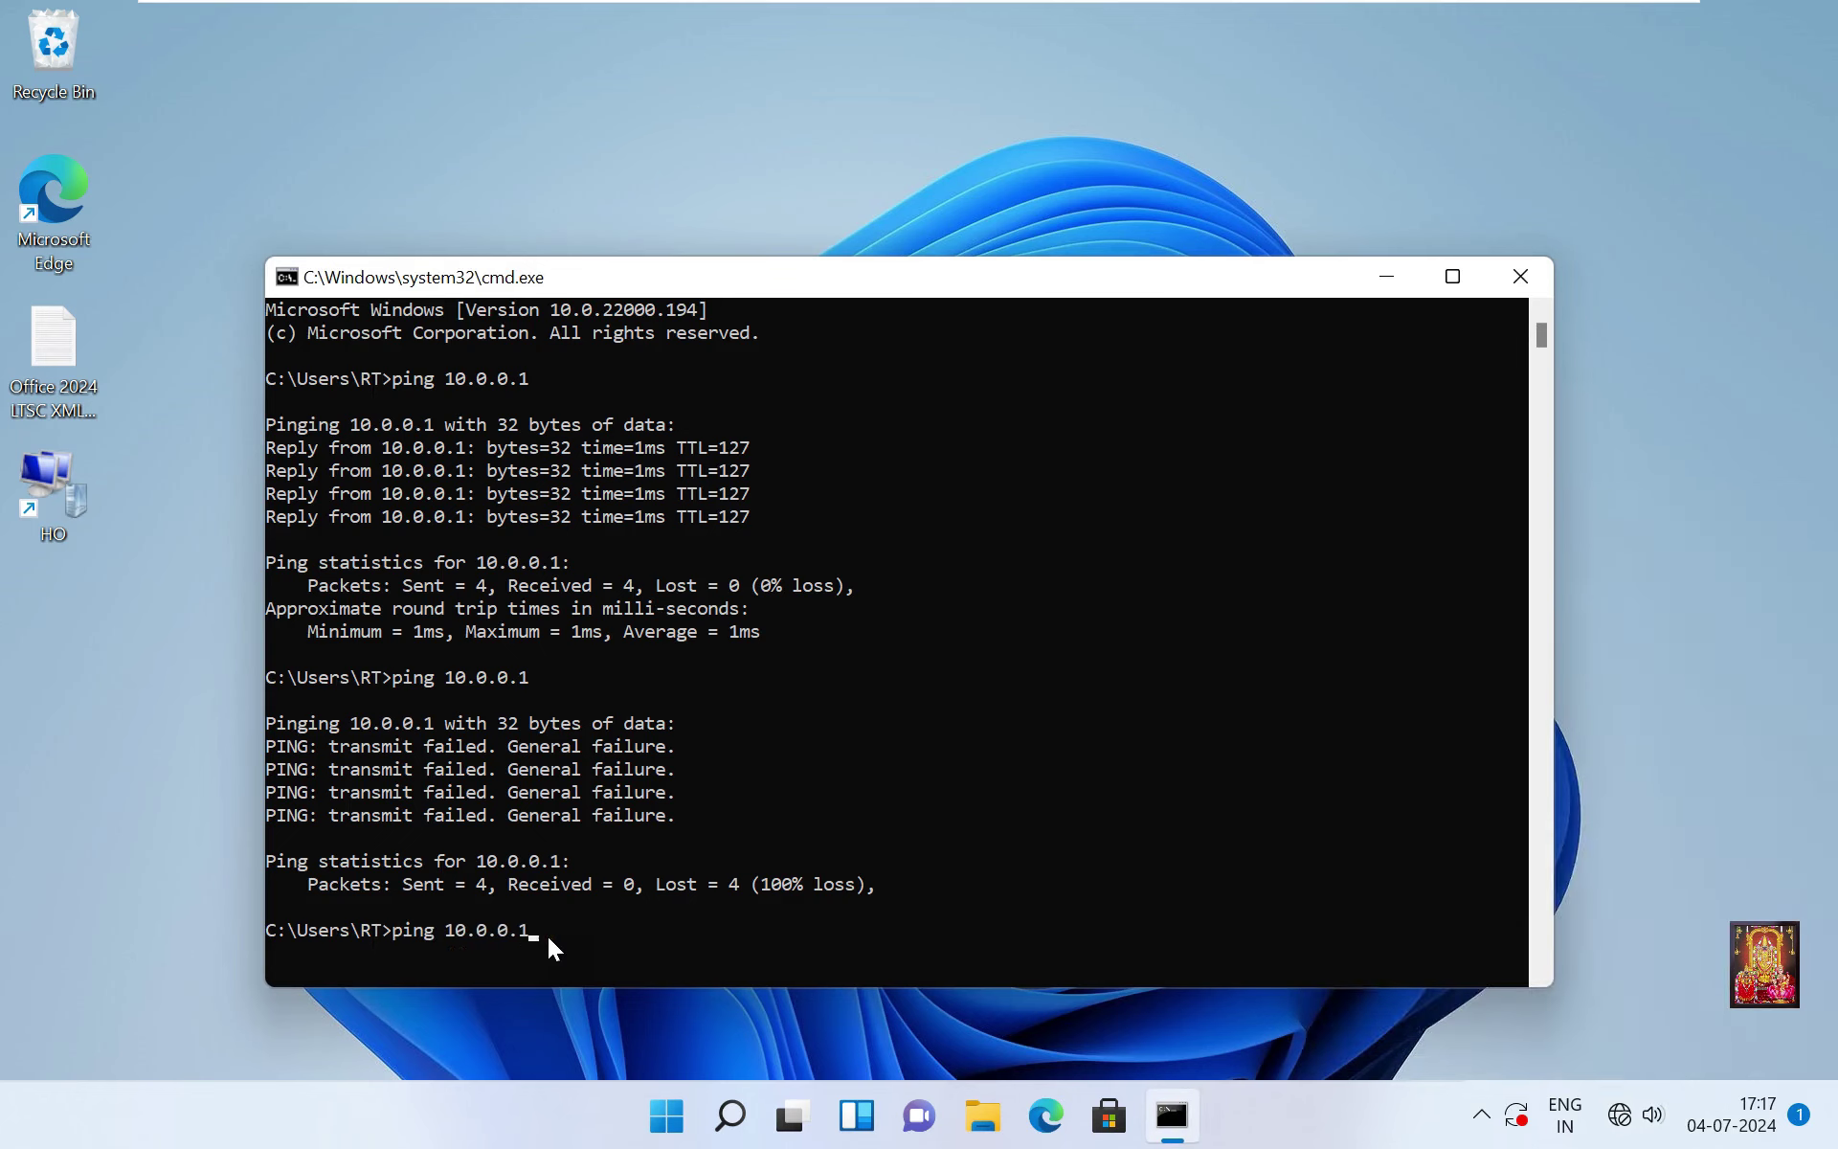
key("Return")
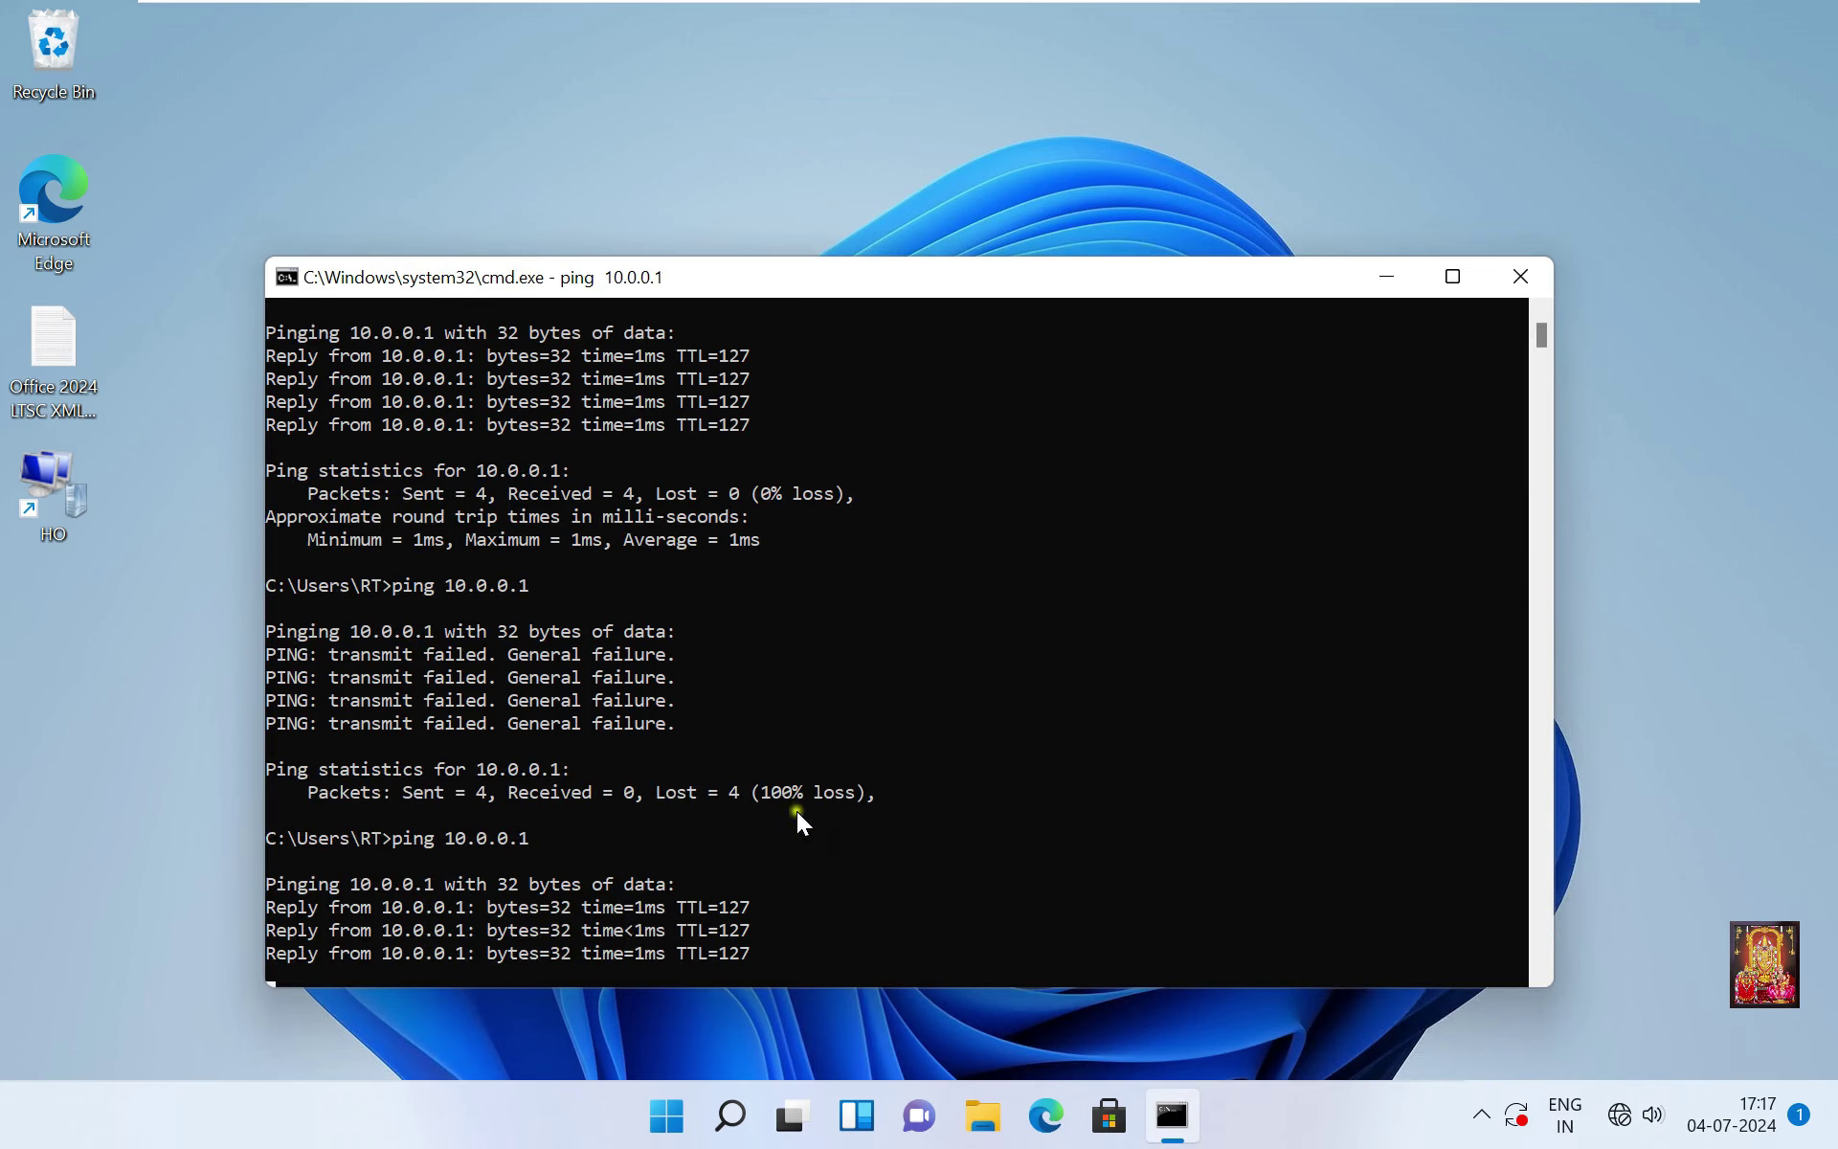
left_click(1521, 277)
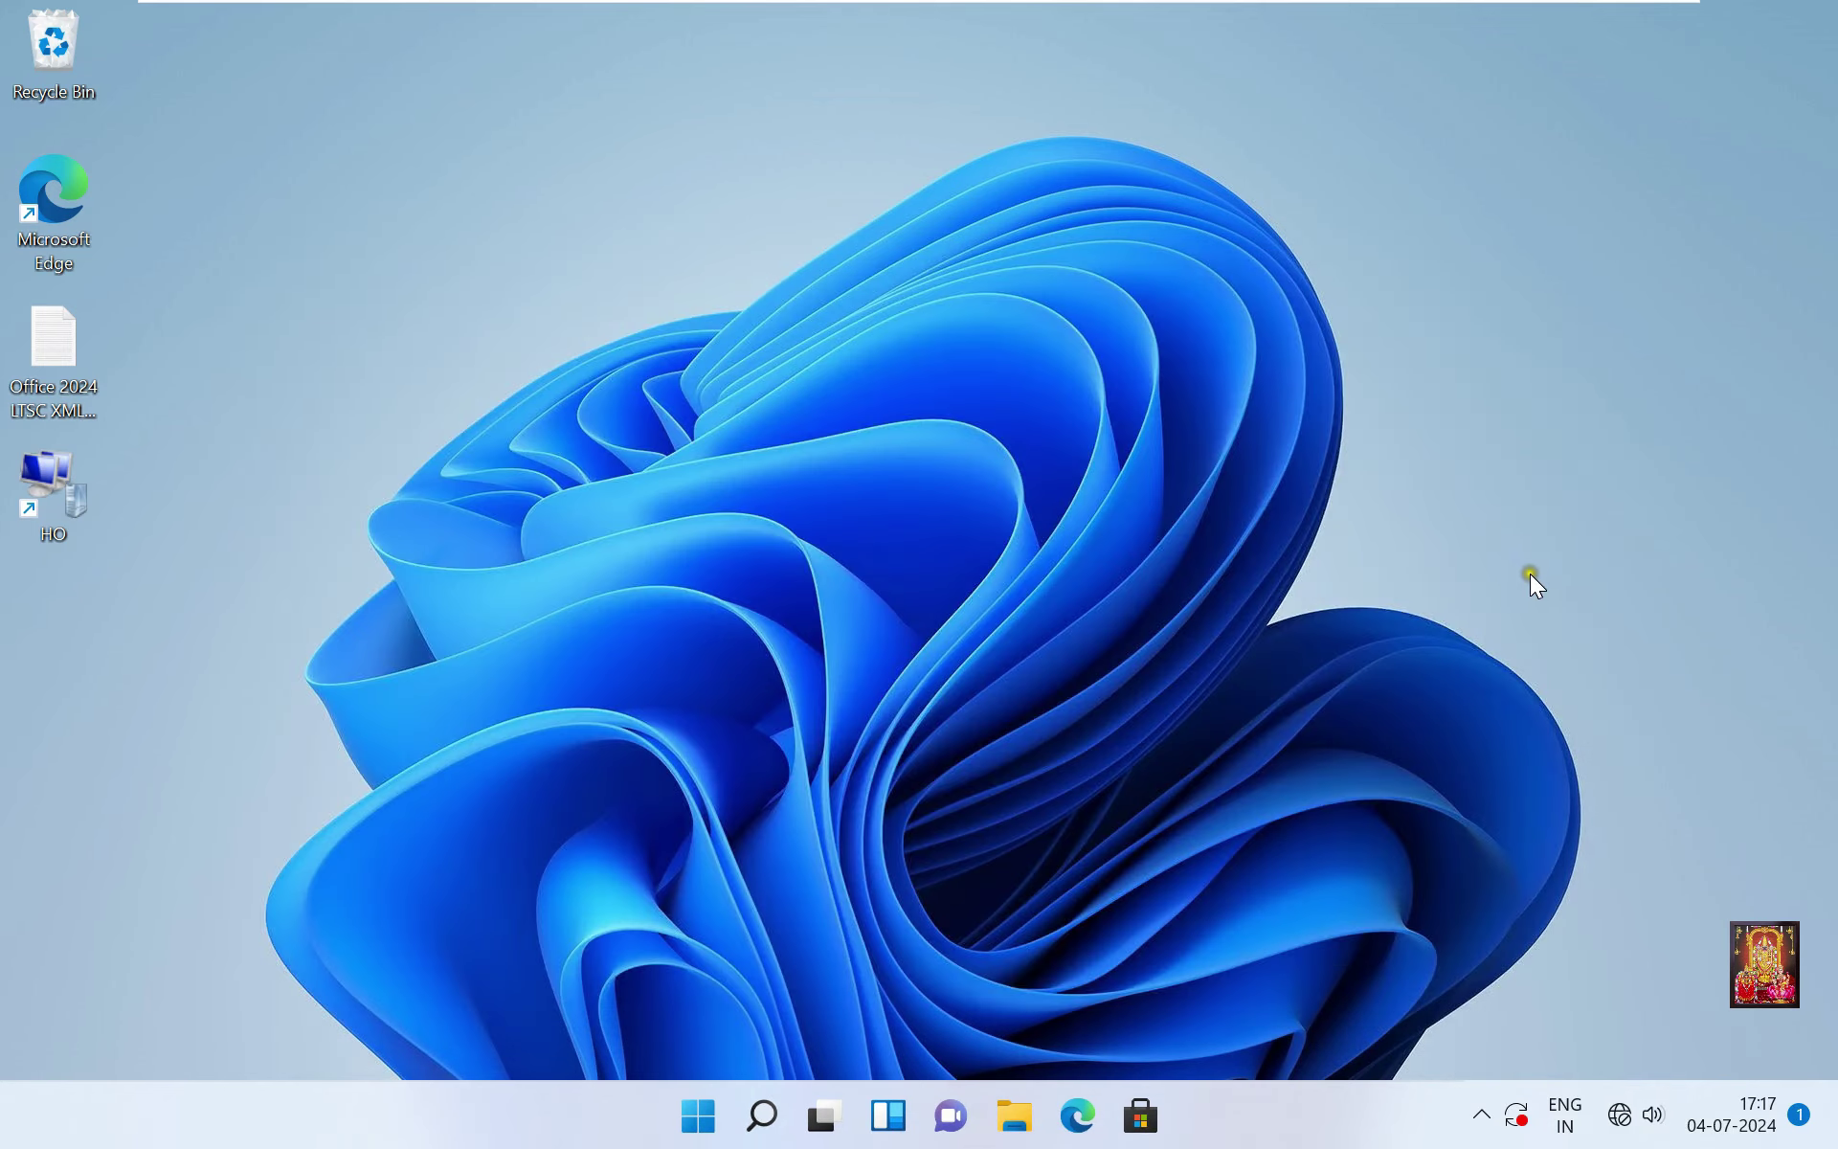